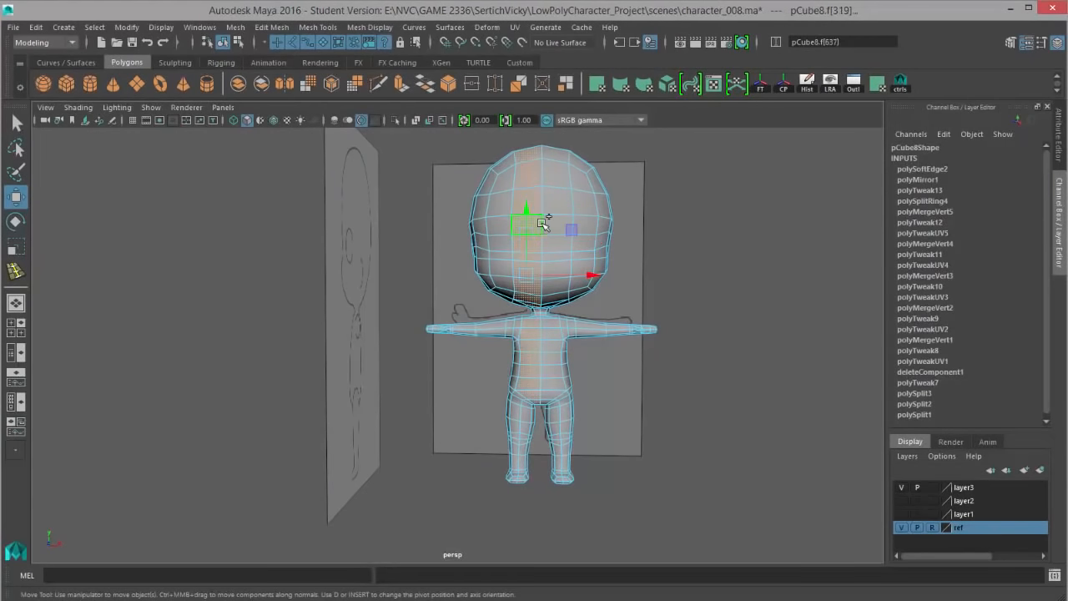
- Delete one half of the character mesh, including the center strip of faces, the remaining body shell and the leftover ear piece
key("Delete")
scroll(627, 389, "up", 4)
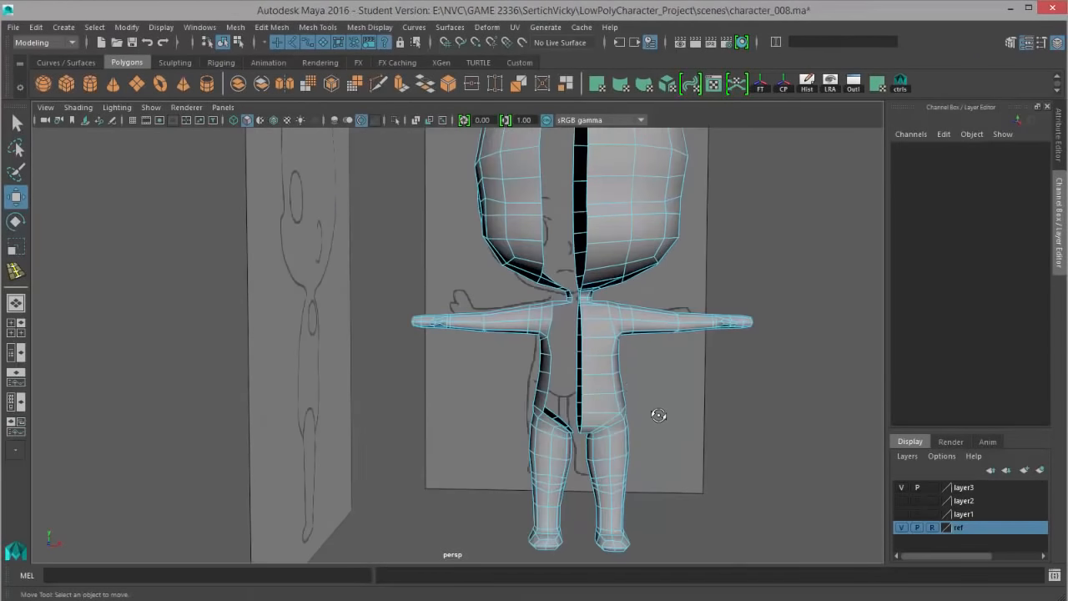
double_click(538, 446)
key("Delete")
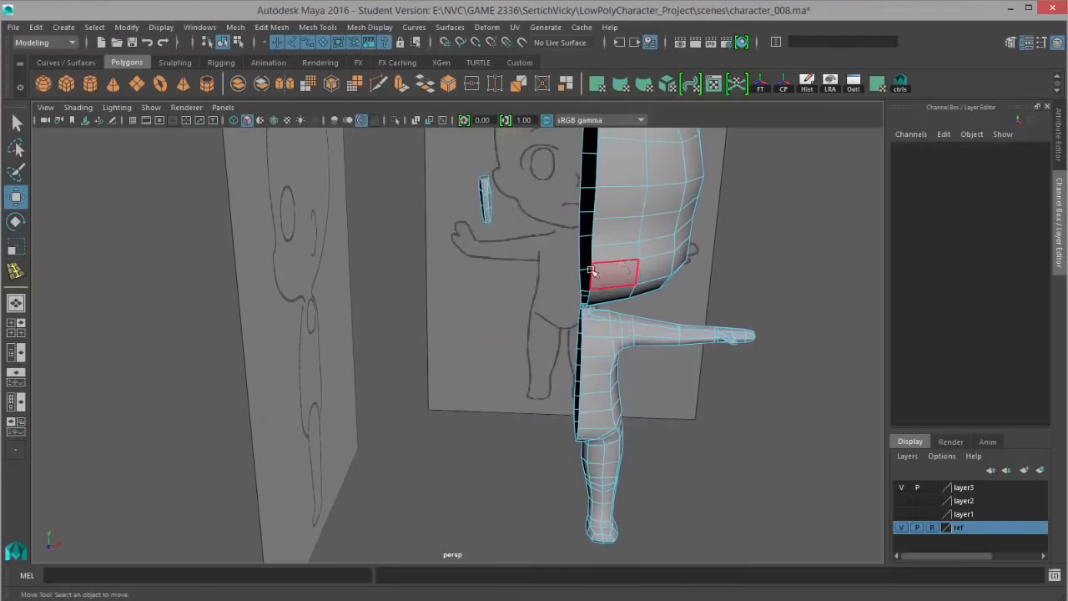
left_click_drag(501, 217, 489, 191, "alt")
left_click(489, 191)
key("Delete")
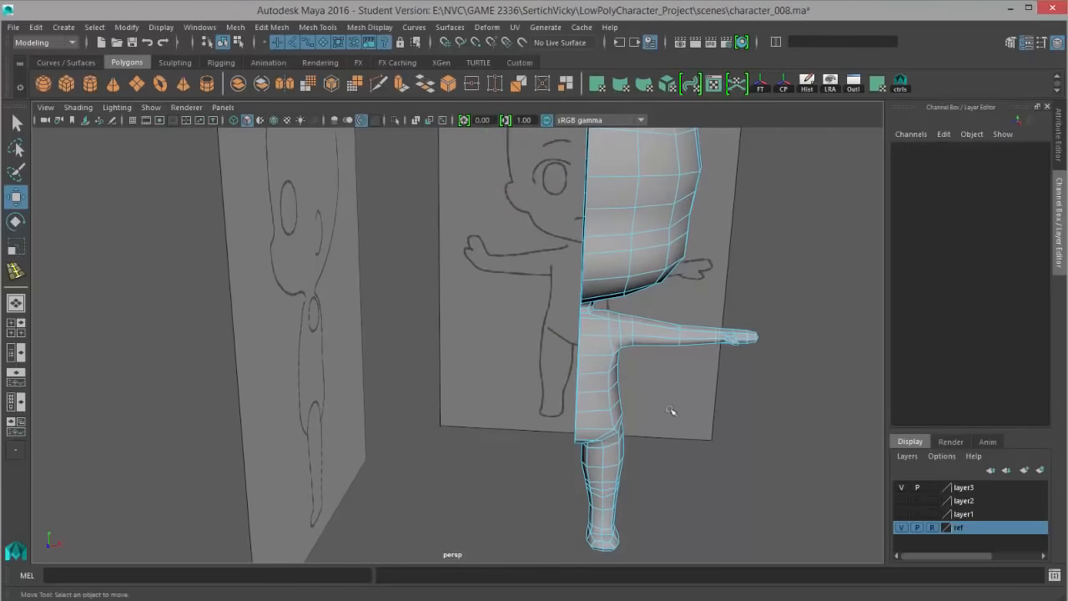
- Return to object mode and create a mirrored instance of the remaining half with Duplicate Special
left_click_drag(673, 410, 614, 202, "alt")
right_click_drag(613, 201, 673, 171)
scroll(673, 171, "down", 5)
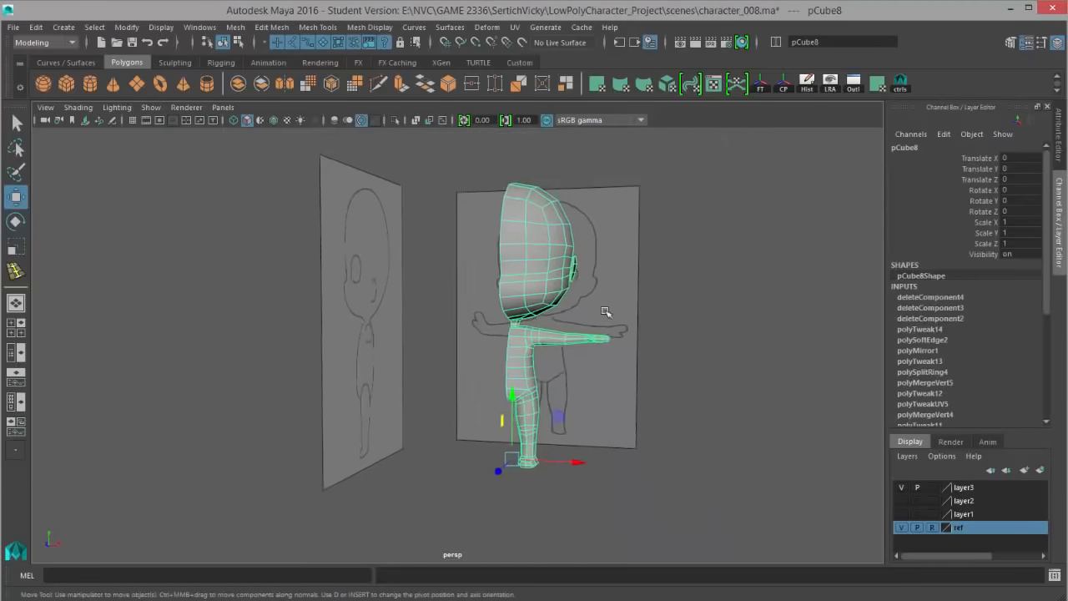
left_click(33, 28)
mouse_move(94, 206)
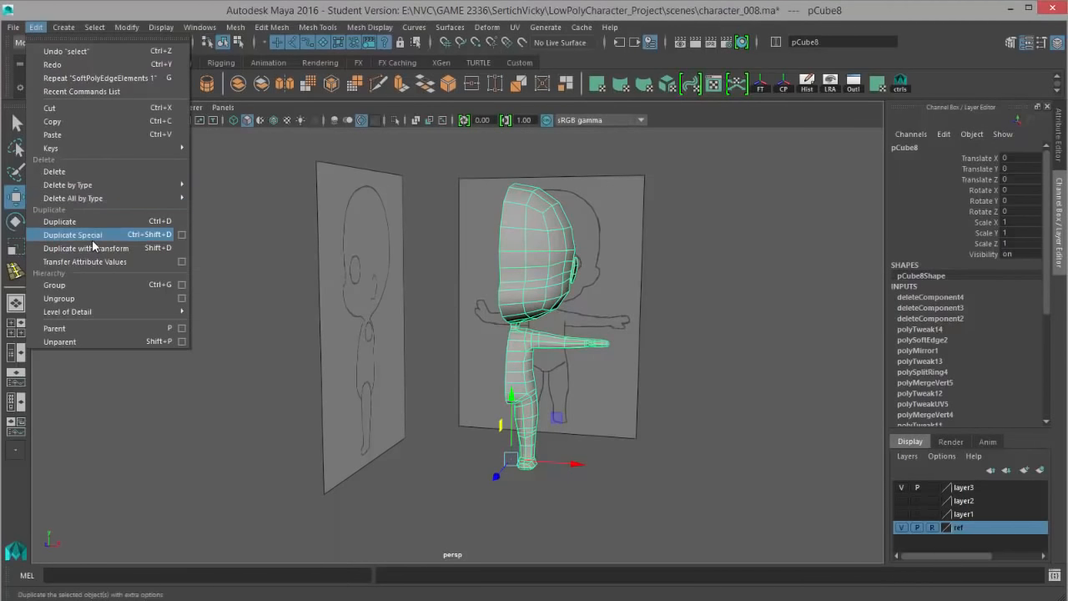
left_click(92, 237)
left_click(627, 470)
left_click_drag(628, 469, 506, 333, "alt")
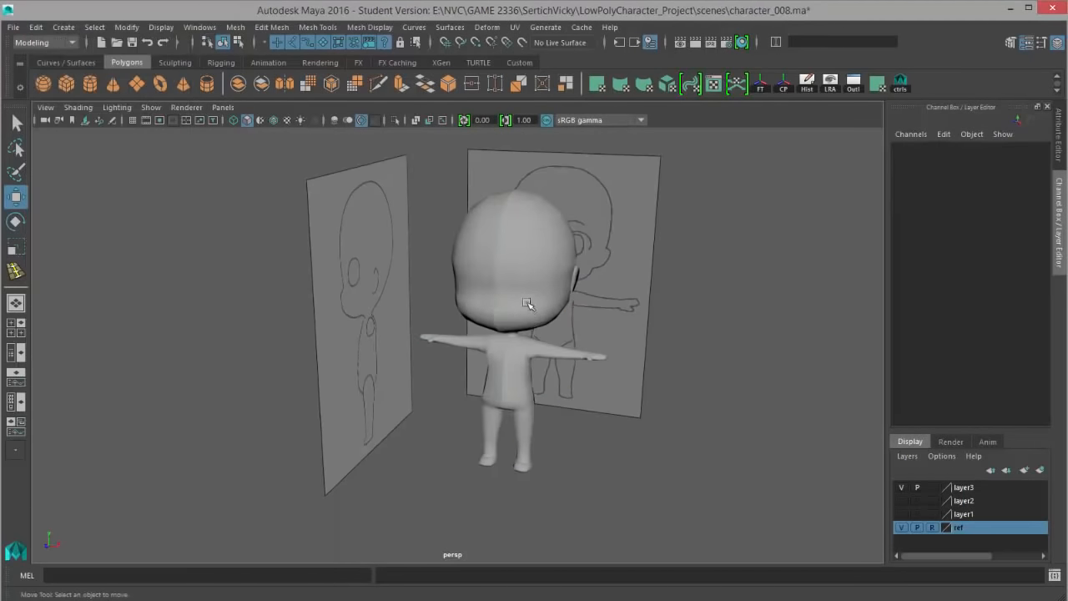
- Select the original half of the character and open the UV Editor, moved and enlarged beside the model
left_click(545, 345)
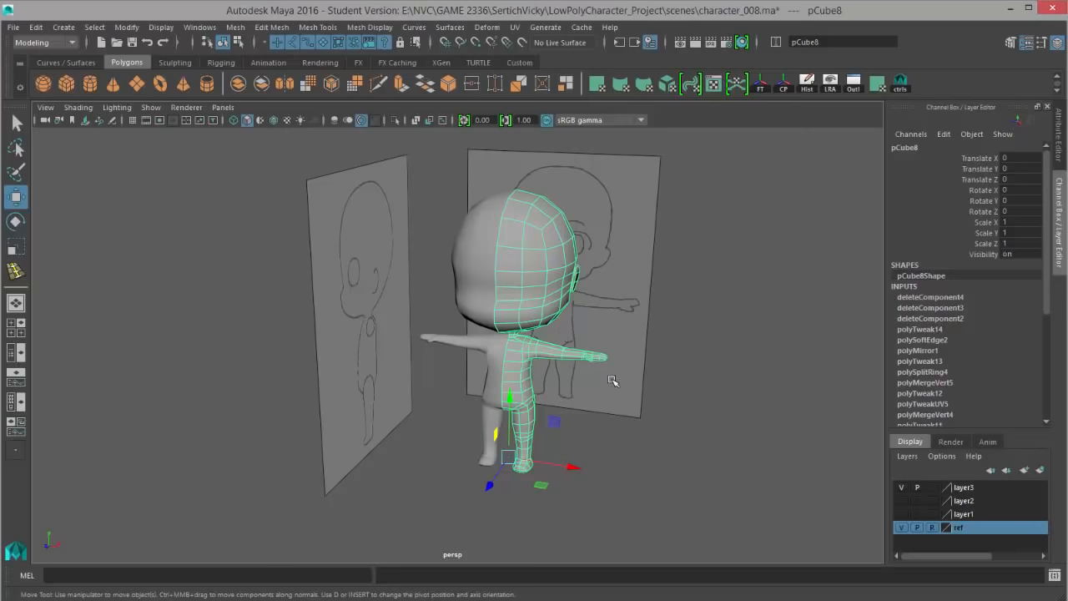
left_click_drag(657, 474, 557, 367, "alt")
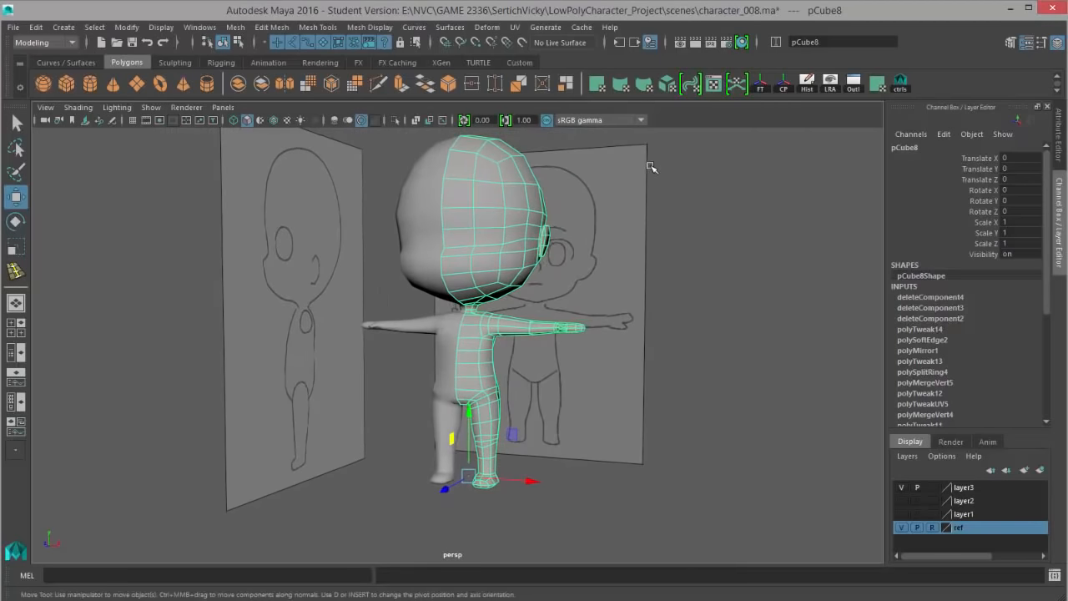
left_click(515, 26)
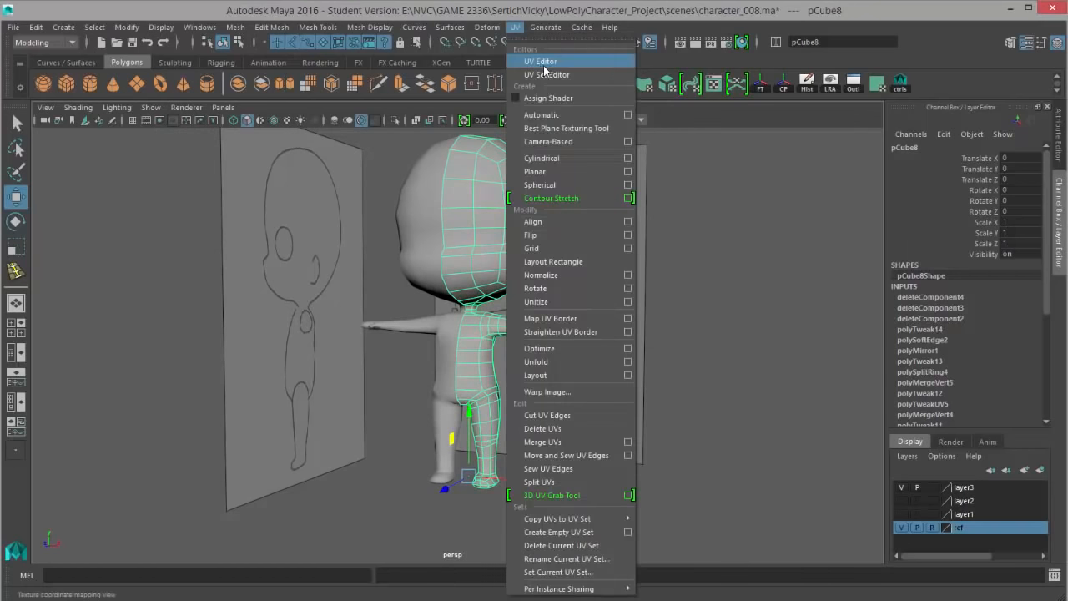
left_click(544, 64)
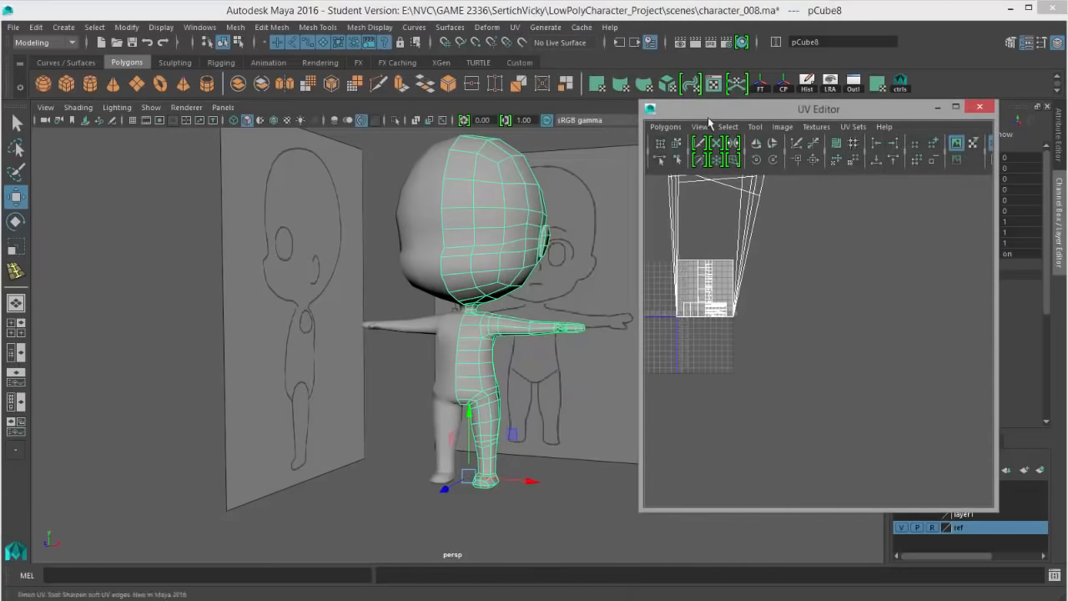
left_click_drag(709, 118, 761, 143)
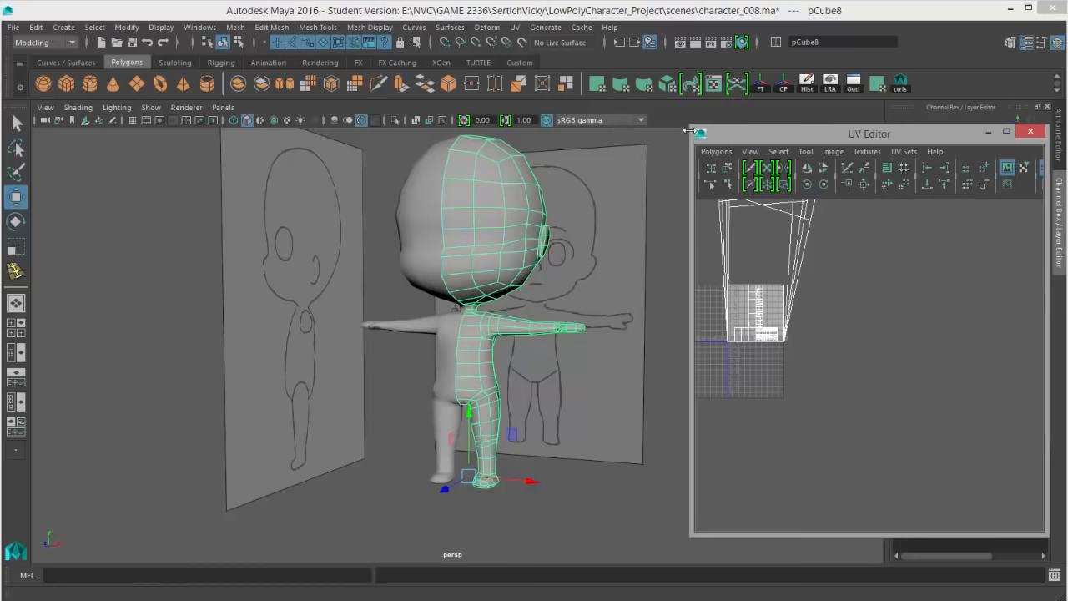
left_click_drag(690, 130, 572, 79)
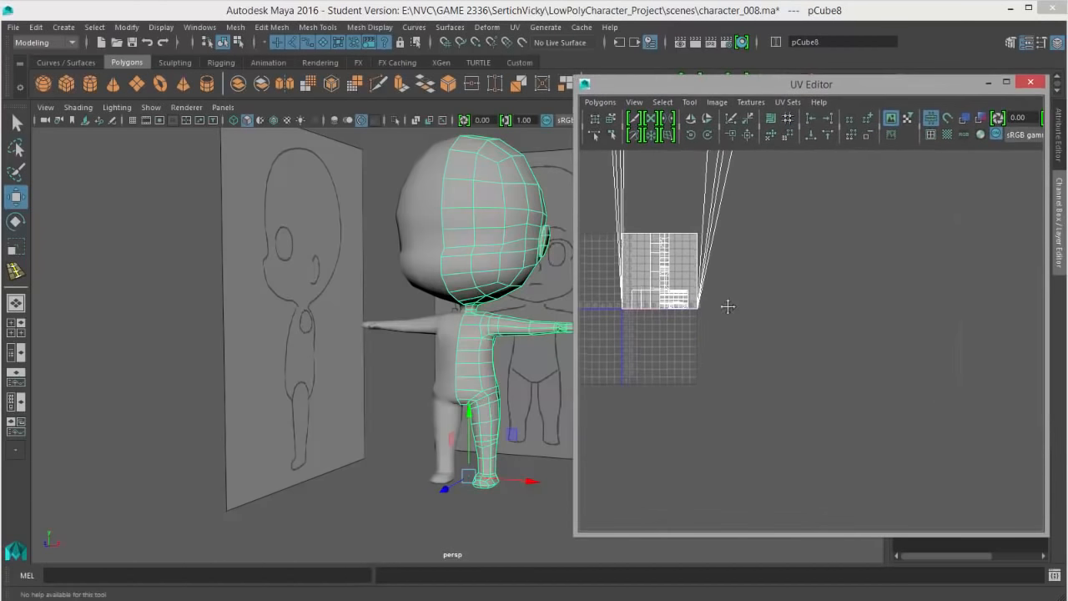
middle_click_drag(728, 306, 707, 431, "alt")
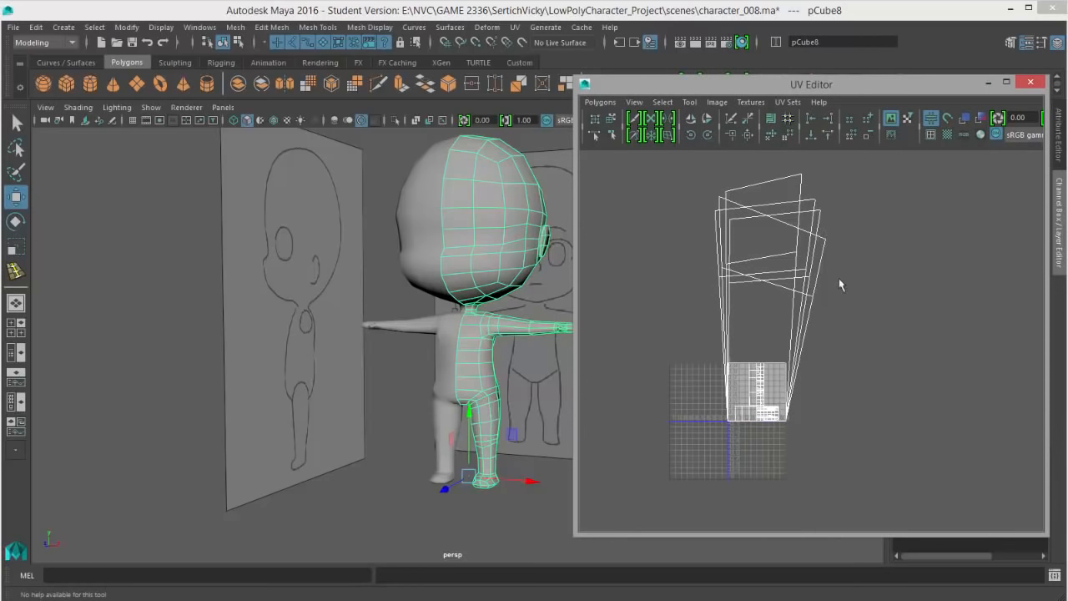
left_click_drag(501, 267, 380, 254, "alt")
left_click_drag(575, 76, 550, 88)
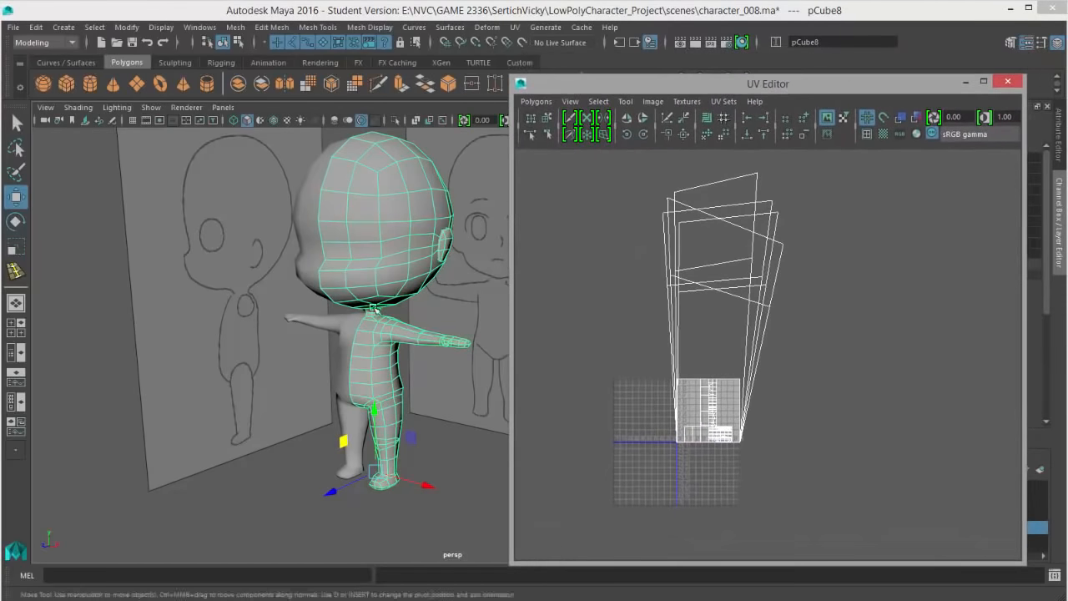
- Apply an Automatic UV projection to the selected half, and leave the projection manipulator with the faces deselected
left_click_drag(350, 326, 373, 328, "alt")
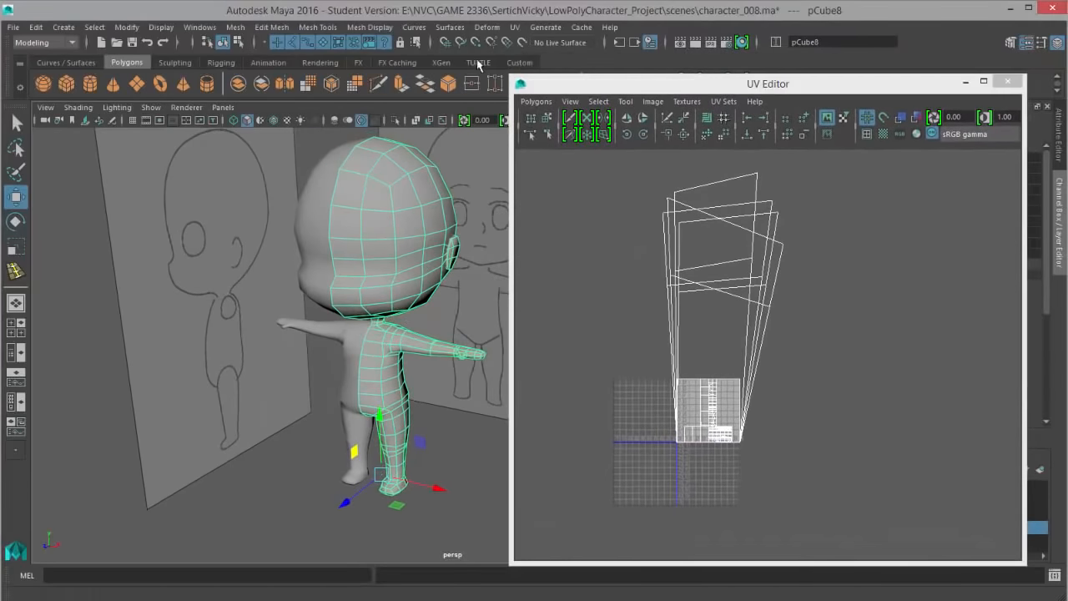
left_click(518, 27)
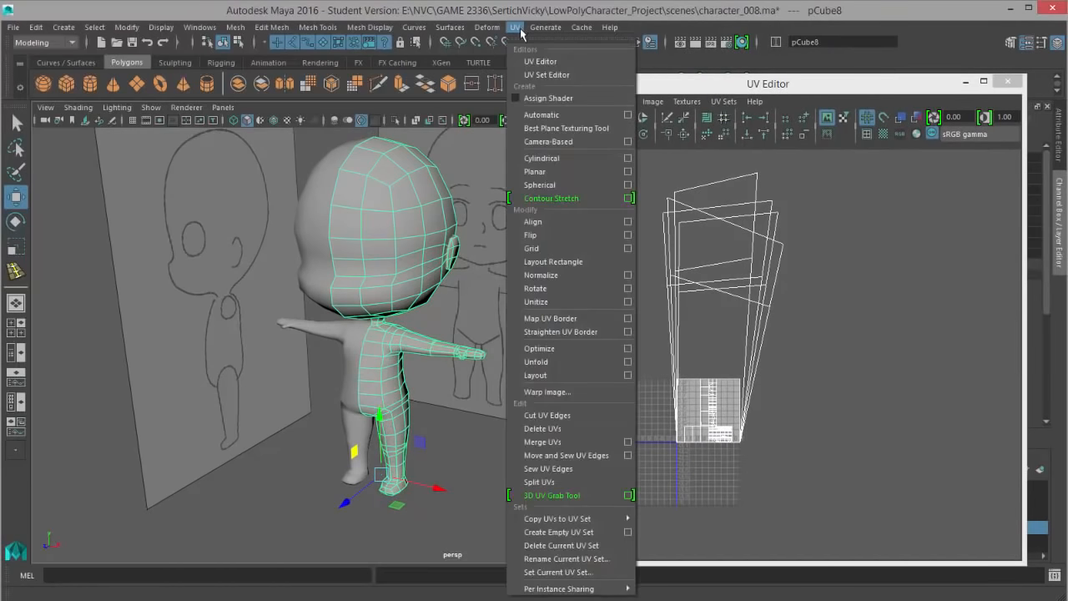
left_click(543, 115)
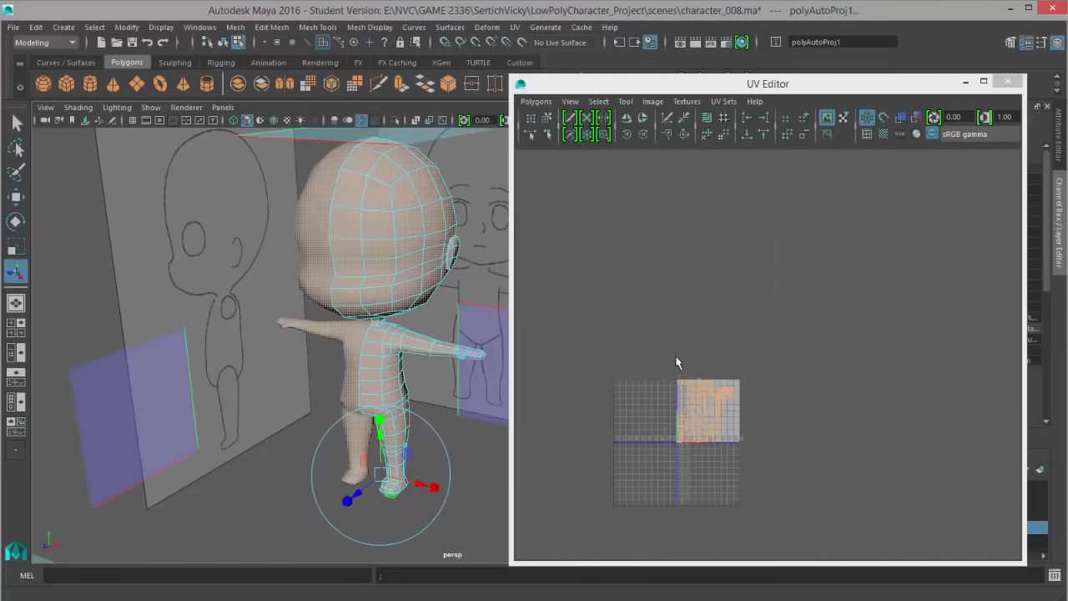
key("q")
left_click(775, 386)
- Frame the UV layout in the UV Editor and turn on shaded display of the UV shells
right_click_drag(703, 426, 706, 464, "alt")
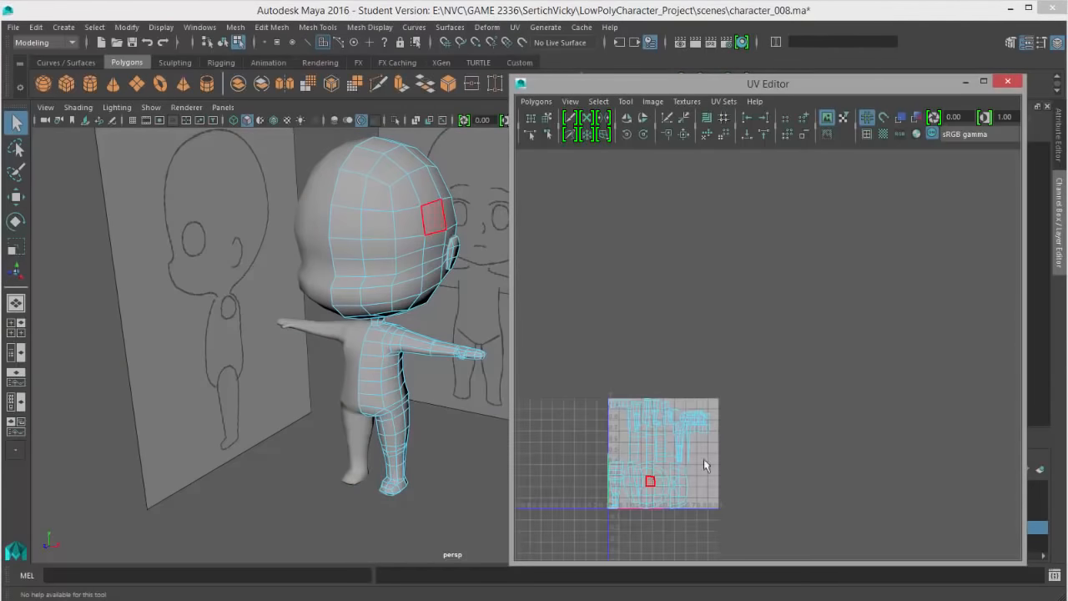
middle_click_drag(705, 463, 748, 381, "alt")
scroll(835, 415, "up", 3)
scroll(880, 326, "up", 2)
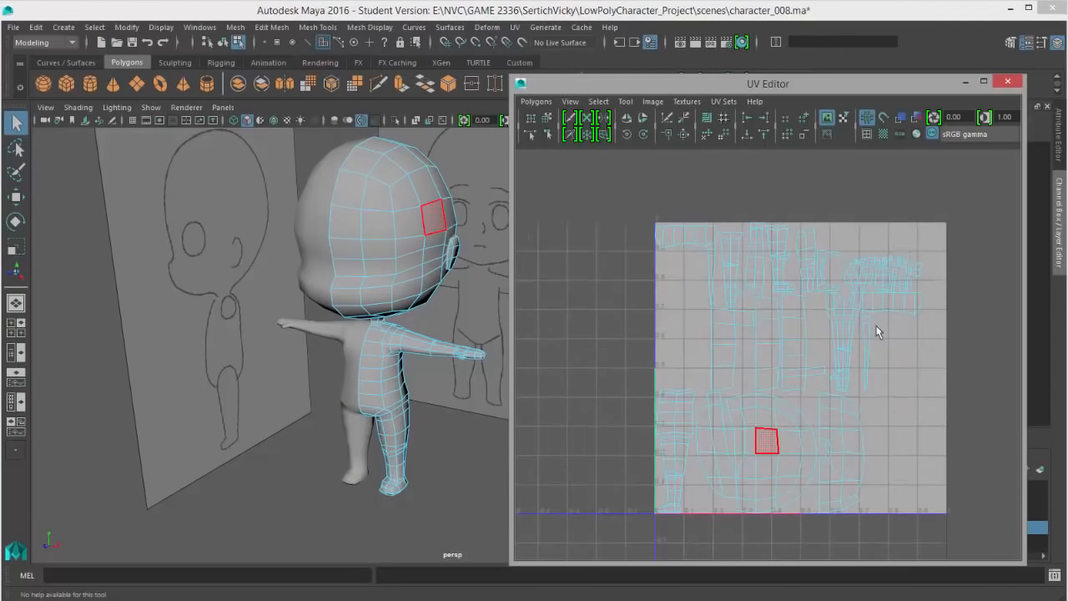
left_click(901, 119)
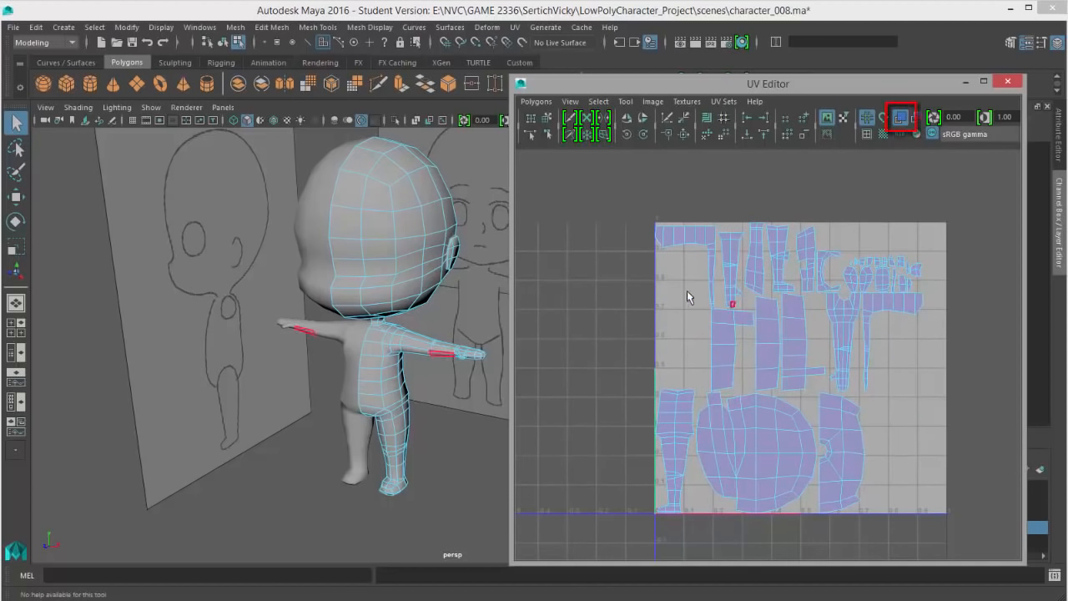
- Minimize the UV Editor and assign a new Lambert material to the original half of the character
left_click(965, 81)
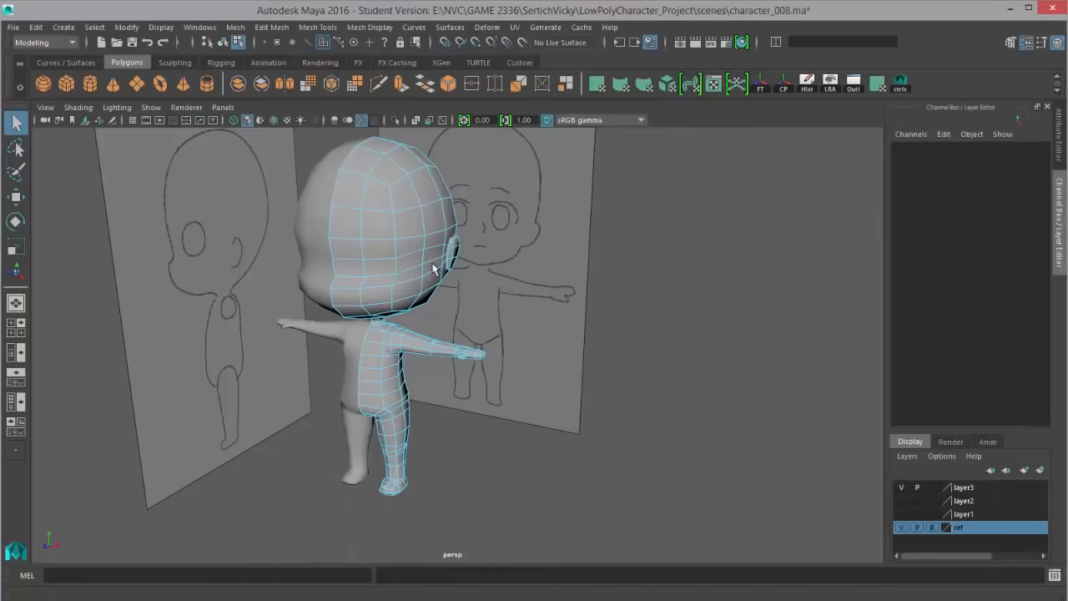
right_click_drag(402, 234, 464, 529)
left_click(420, 310)
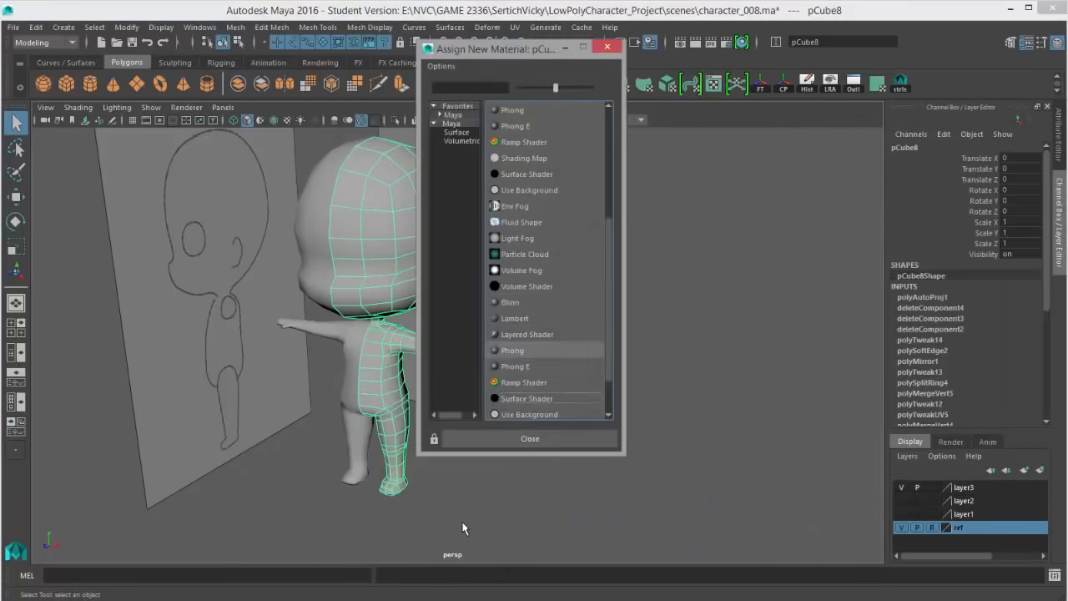
left_click(534, 320)
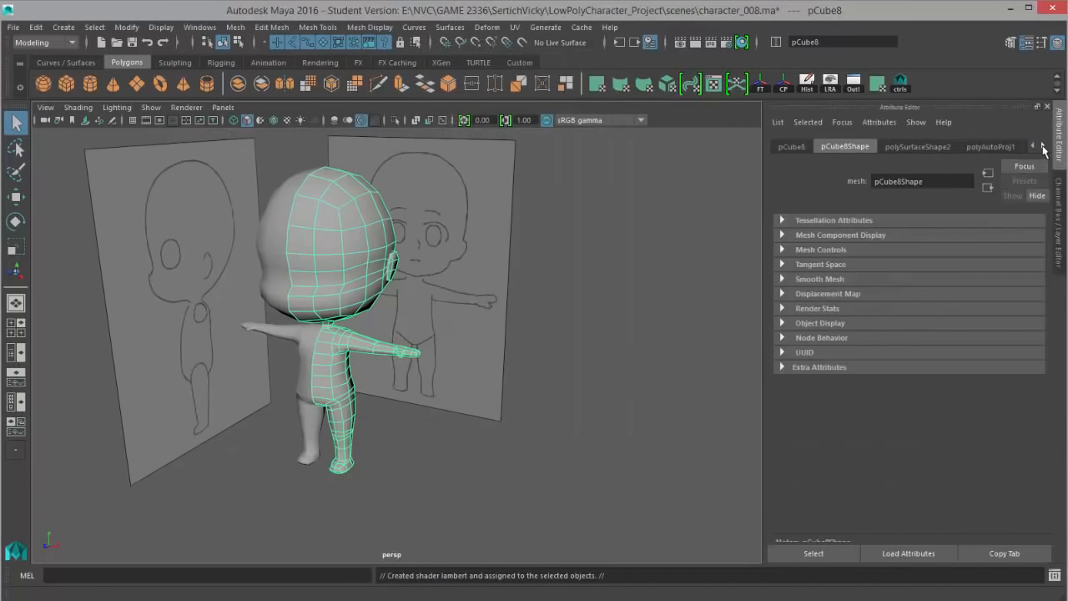
- Delete the construction history of the selected mesh to clear its extra nodes from the Attribute Editor
left_click(1043, 149)
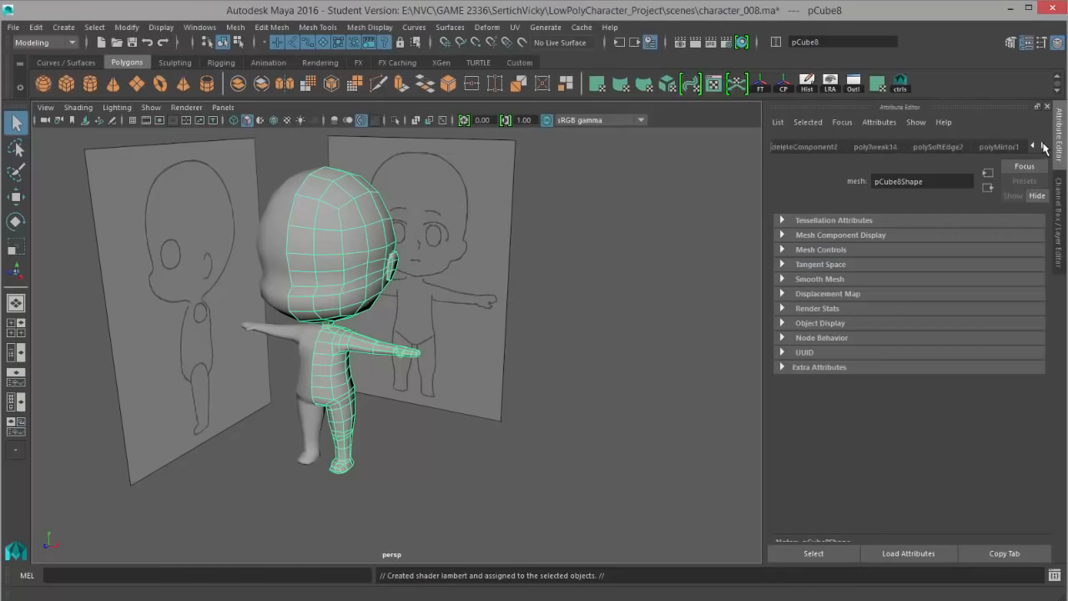
left_click(1043, 148)
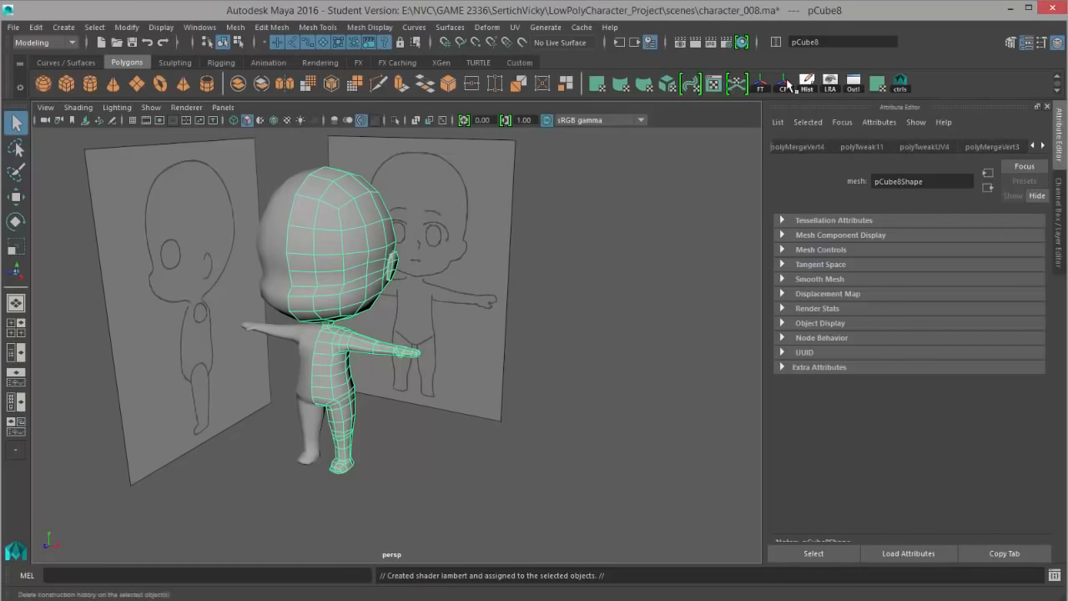
left_click(36, 27)
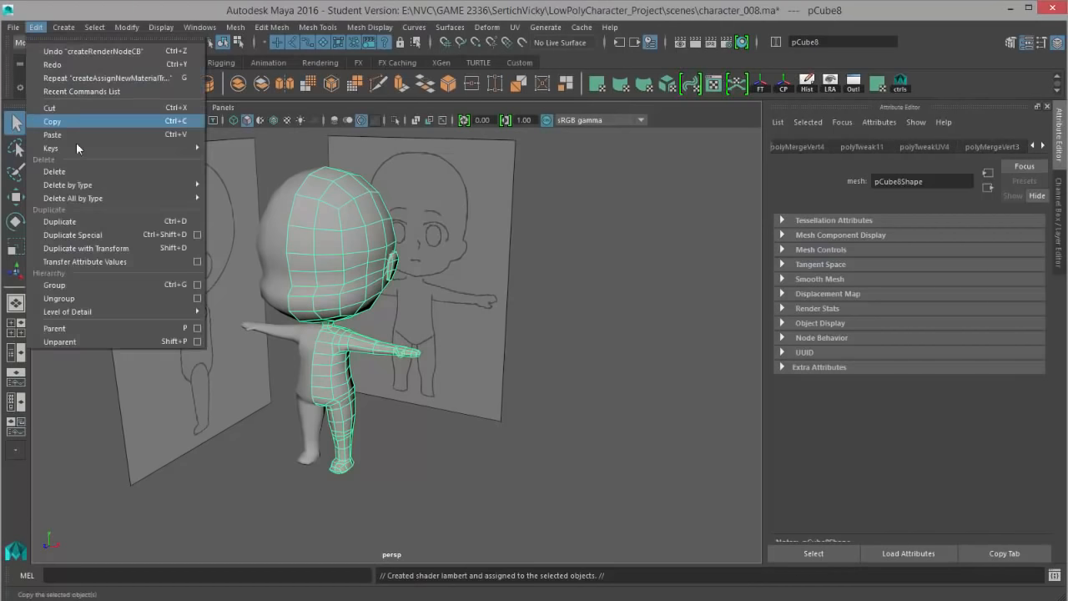
mouse_move(84, 185)
left_click(268, 195)
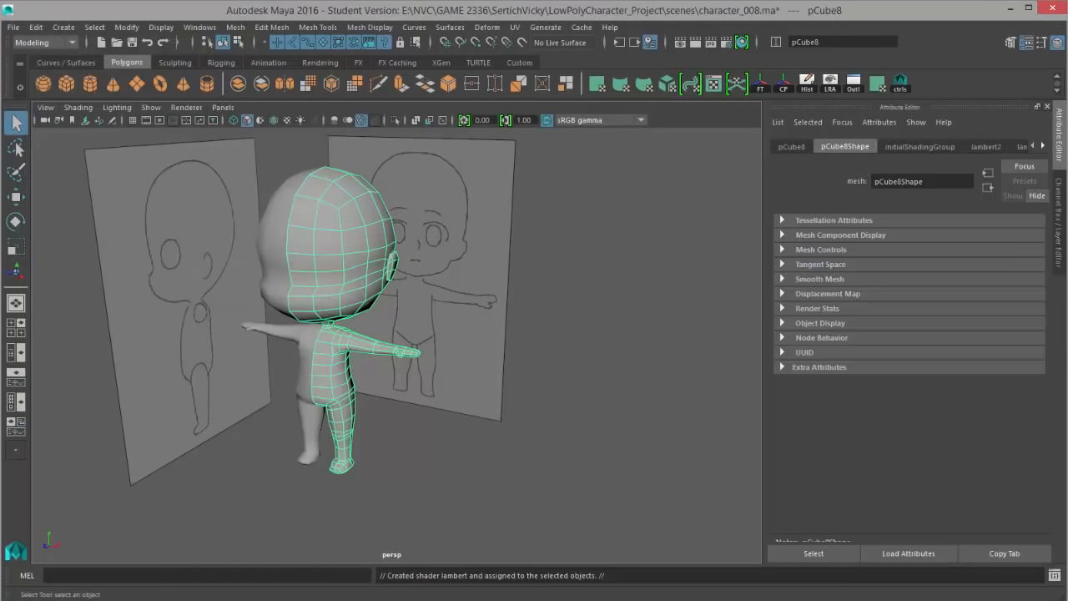
- Rename the new lambert2 material as checker_mat
left_click(1018, 147)
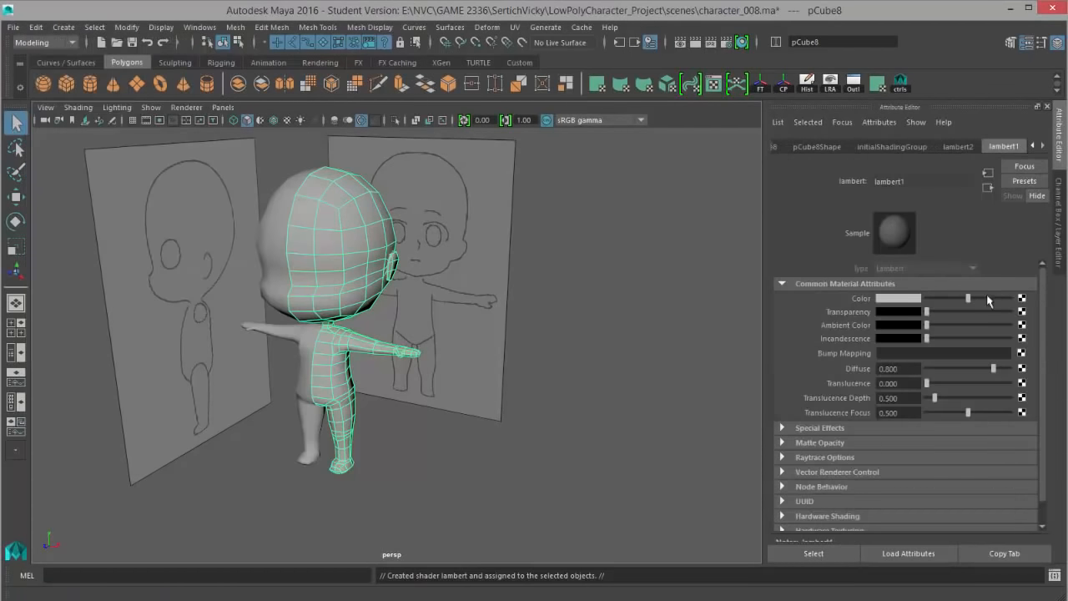
left_click(952, 147)
left_click_drag(914, 182, 725, 150)
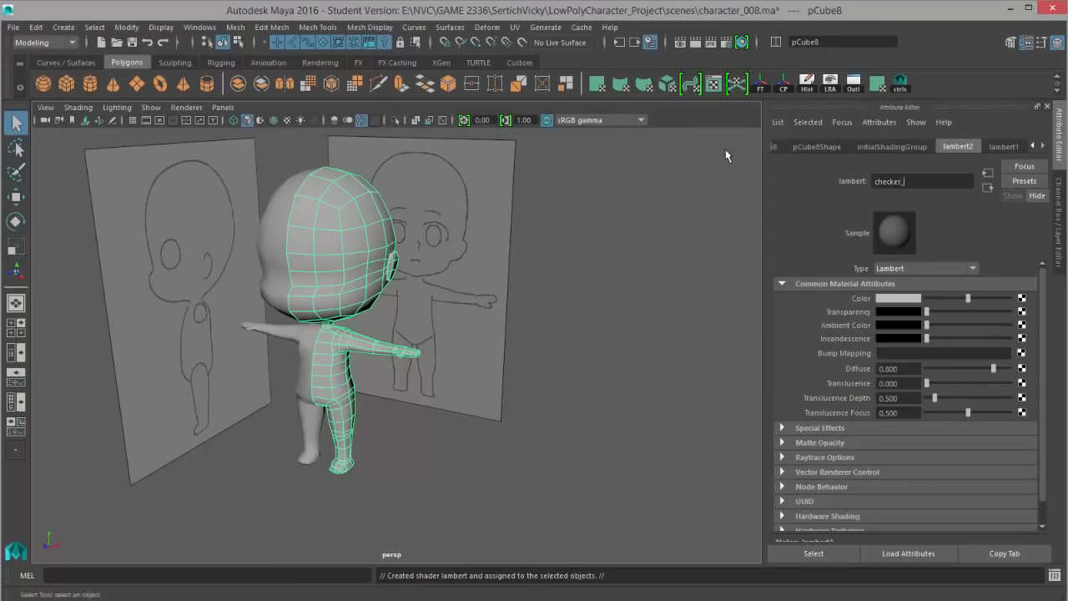
type("checker_mat")
key("Return")
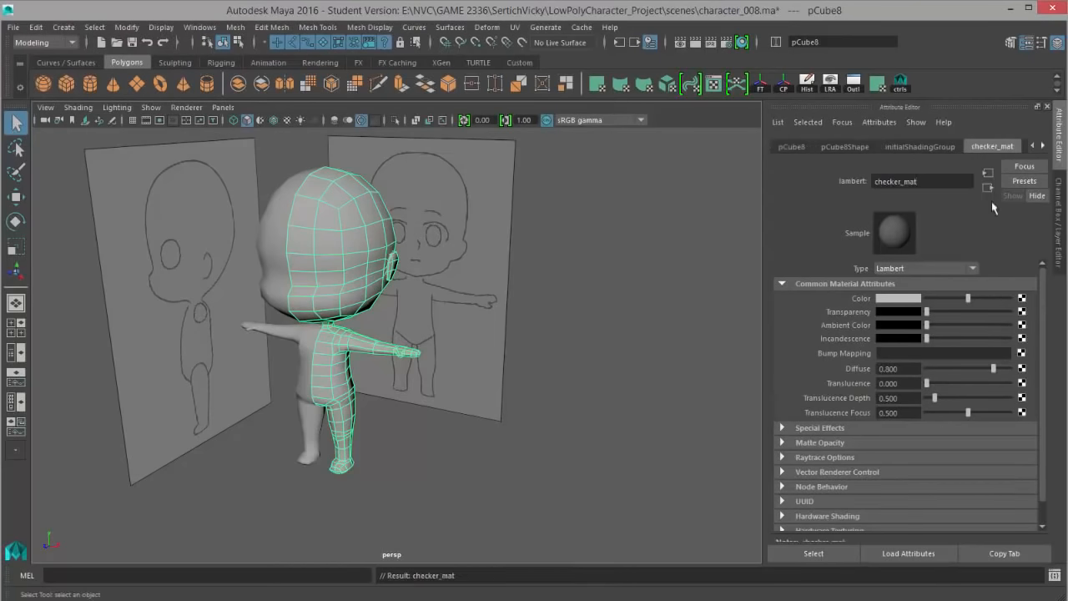
- Map a Checker texture to the Color attribute of checker_mat
left_click(1021, 299)
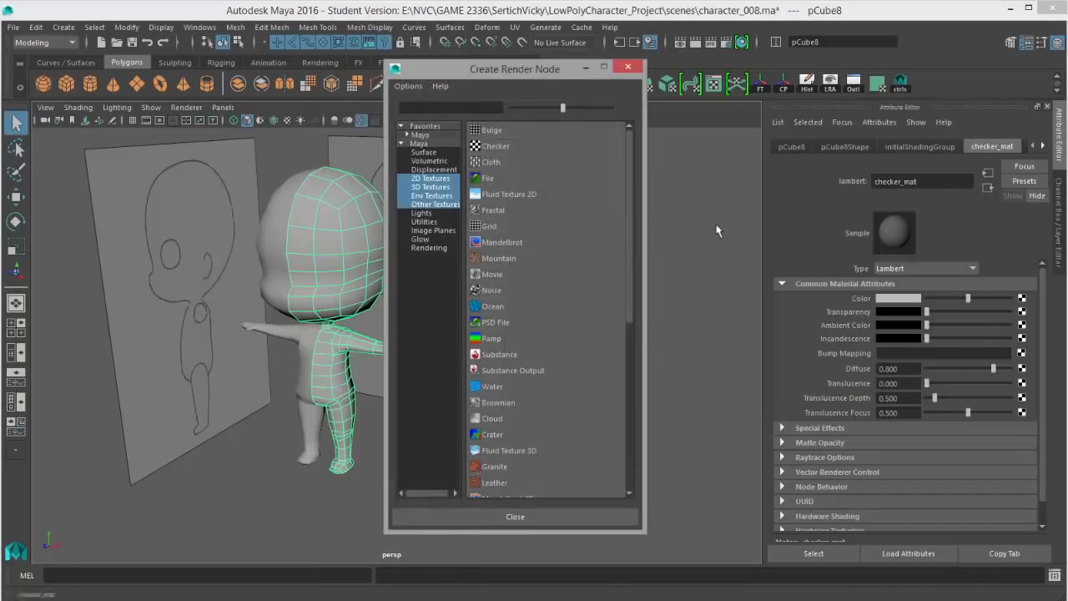
left_click(526, 145)
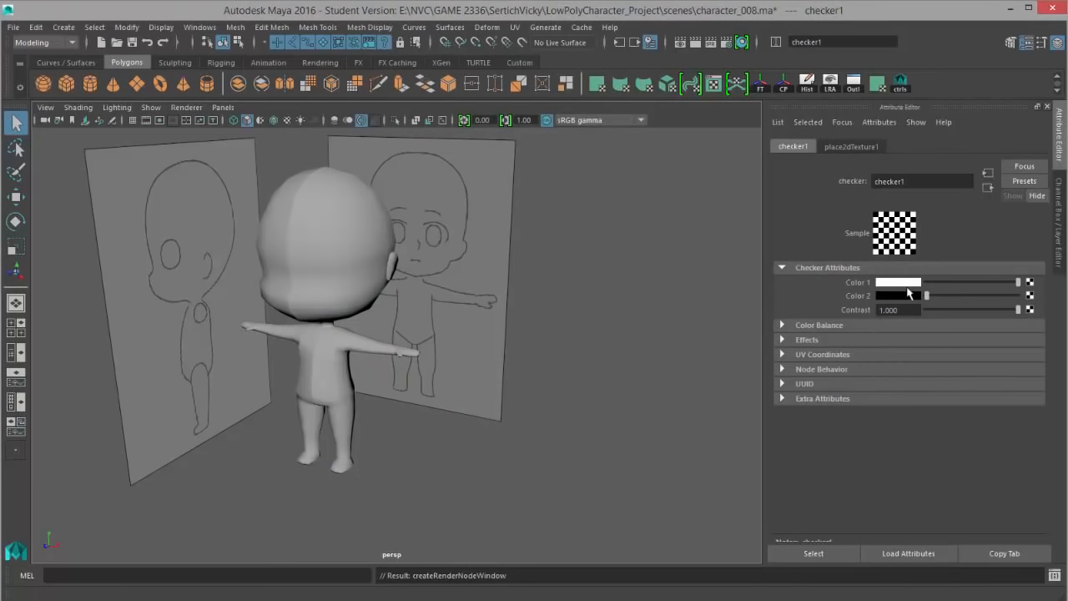
- Set the checker texture's Repeat UV to 20 by 20 and switch the viewport to textured display
left_click(836, 146)
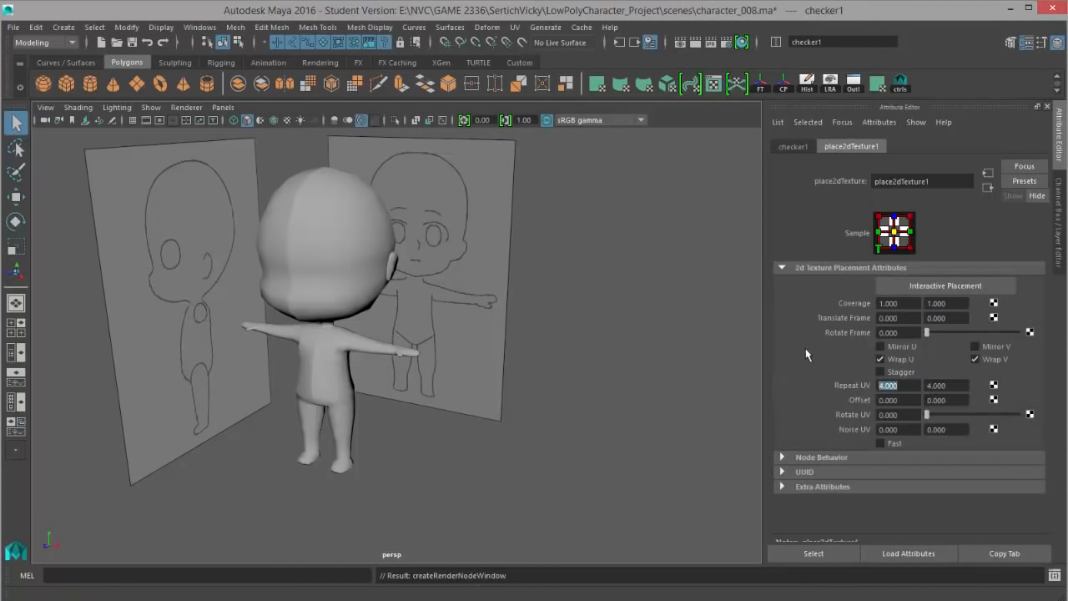
type("20")
key("Tab")
type("20")
key("Return")
left_click(526, 283)
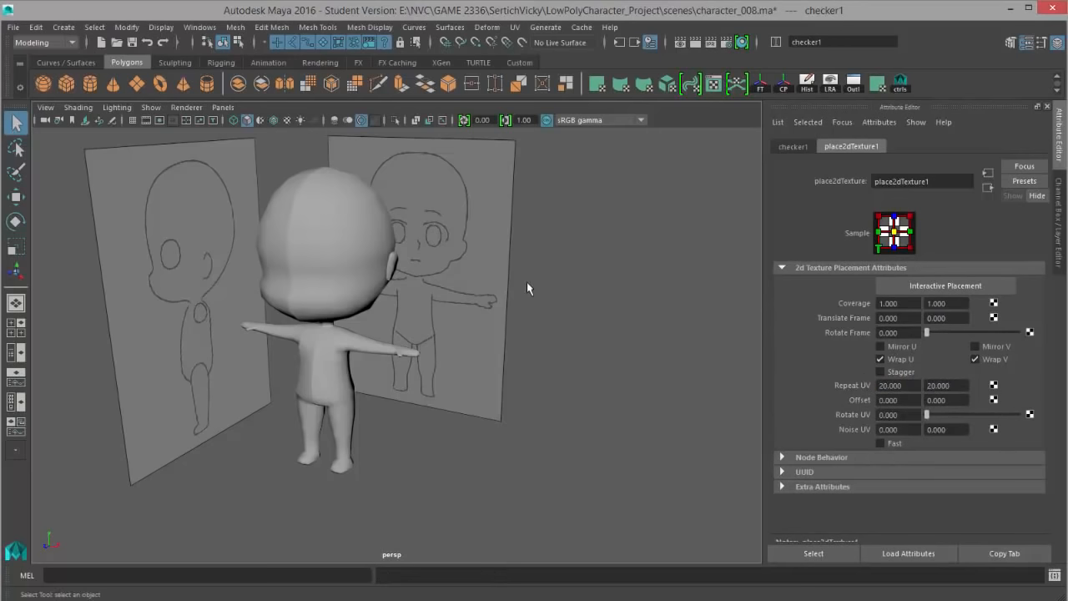
key("6")
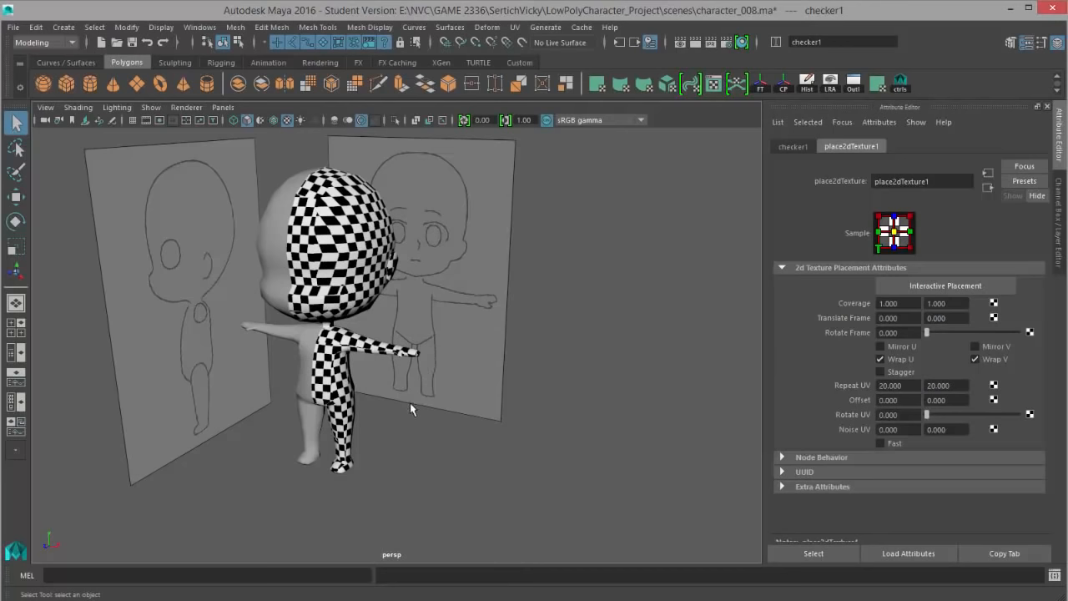
- Assign checker_mat to the mirrored half of the character, then clear the selection
left_click_drag(296, 287, 444, 284, "alt")
left_click(429, 250)
right_click_drag(429, 249, 526, 598)
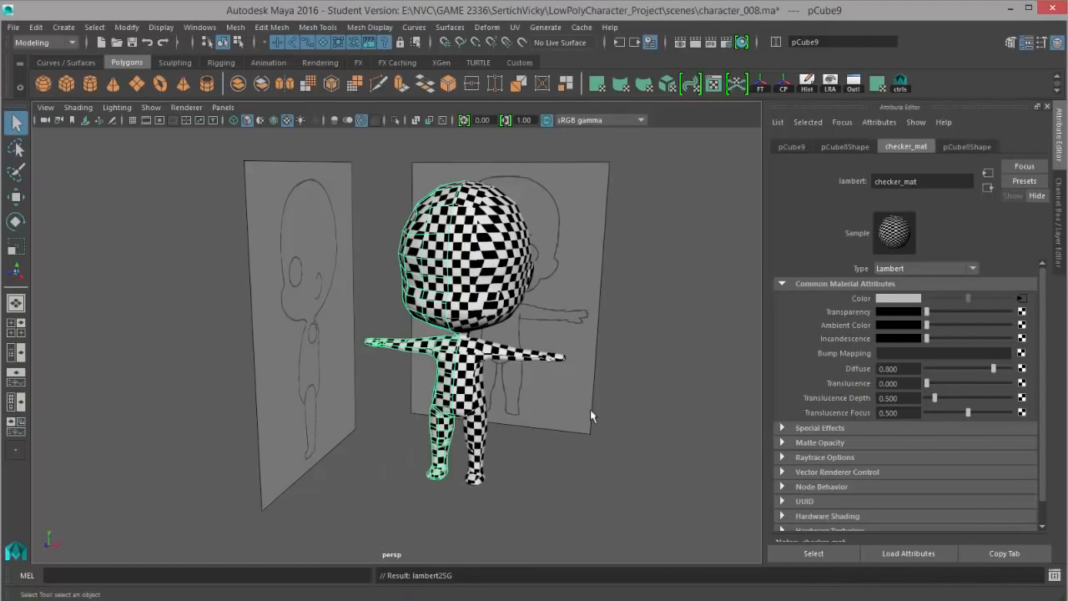
left_click(692, 447)
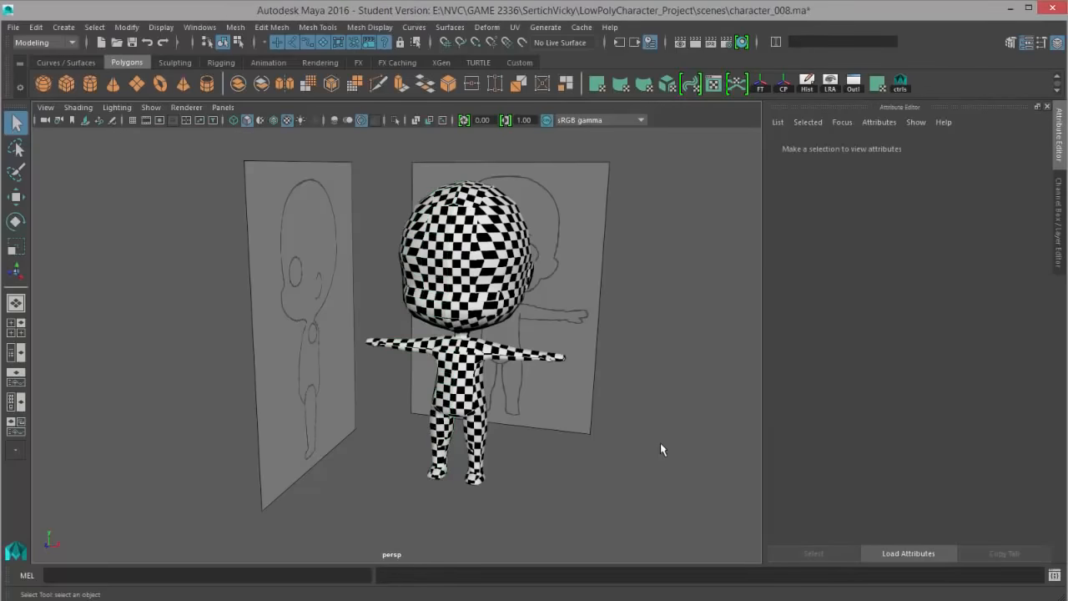
- Open the original half's UVs in the UV Editor and hide the checker image behind the shells
left_click_drag(660, 444, 411, 331, "alt")
left_click(438, 280)
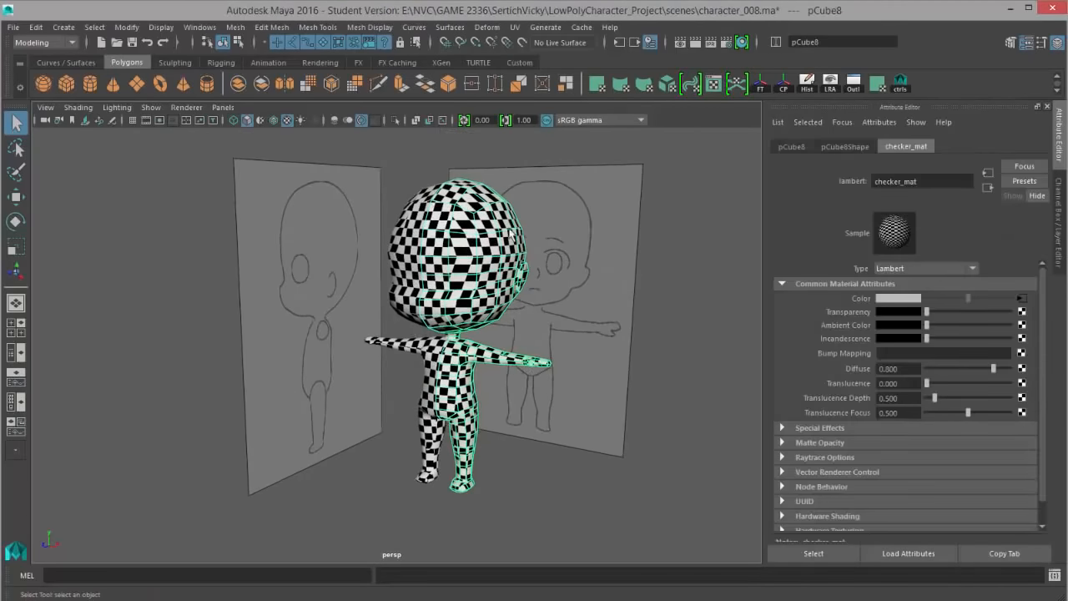
left_click(527, 561)
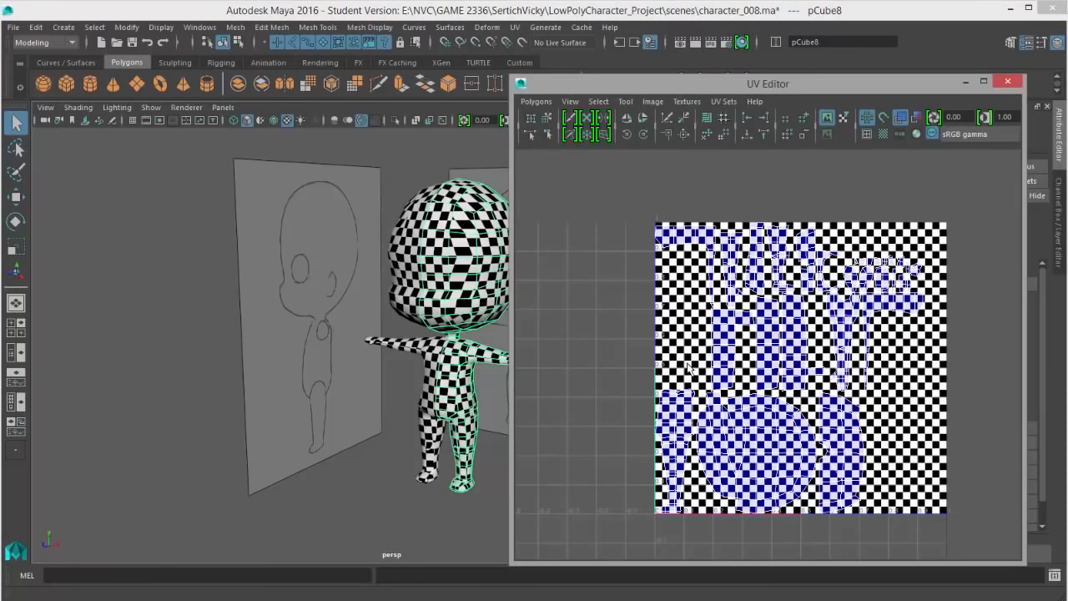
left_click(823, 135)
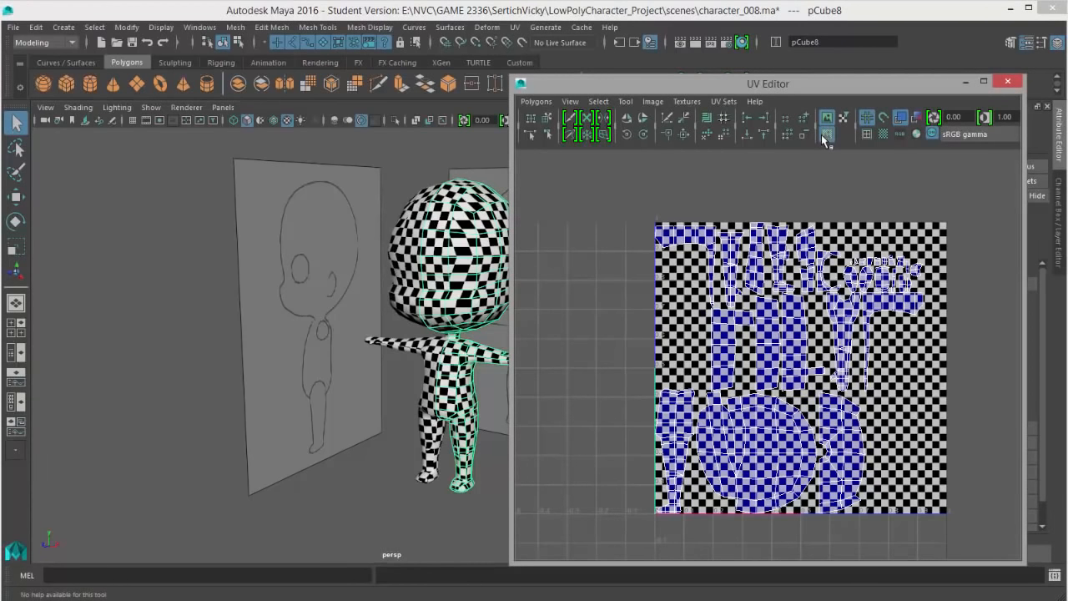
left_click(823, 136)
left_click(827, 118)
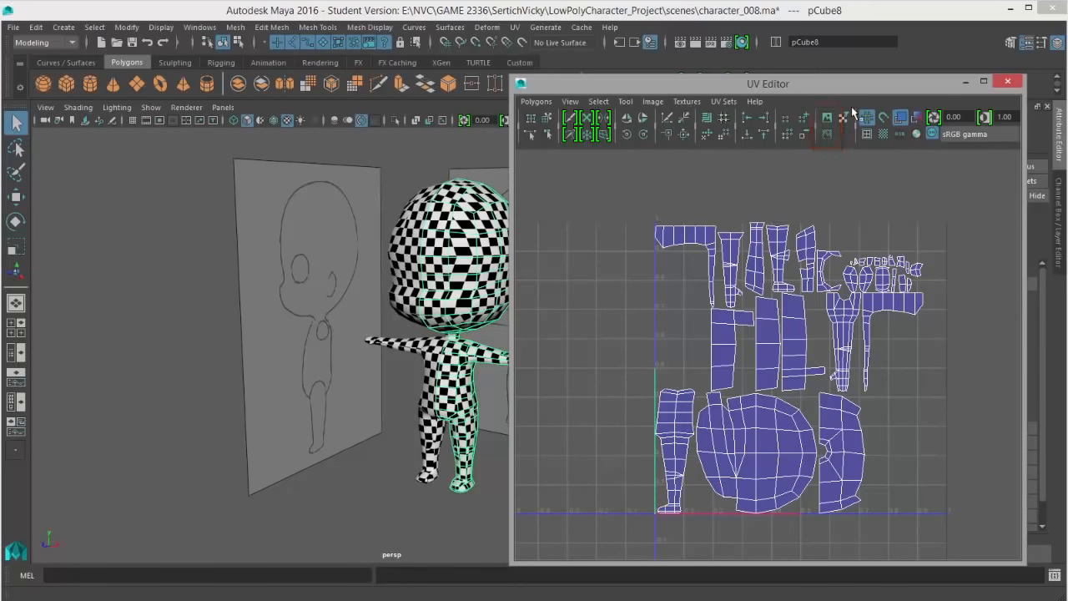
- Examine the checker pattern on the head, torso and legs for distortion and visible seams
mouse_move(452, 285)
left_mouse_down("alt")
mouse_move(344, 273)
mouse_move(357, 323)
mouse_move(249, 294)
mouse_move(368, 313)
mouse_move(467, 301)
left_mouse_up("alt")
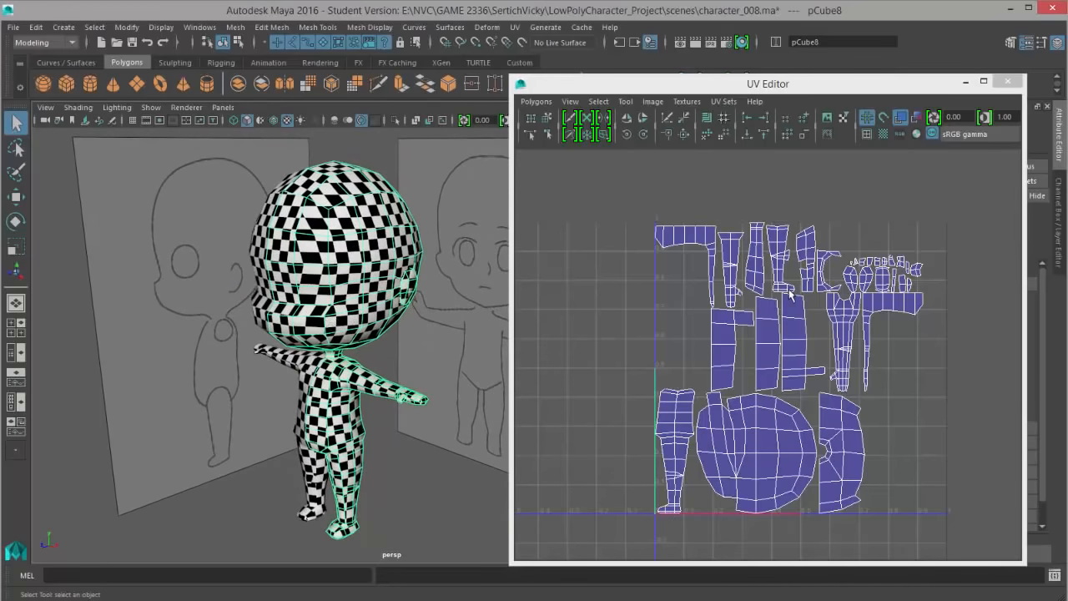
left_click_drag(376, 473, 369, 436, "alt")
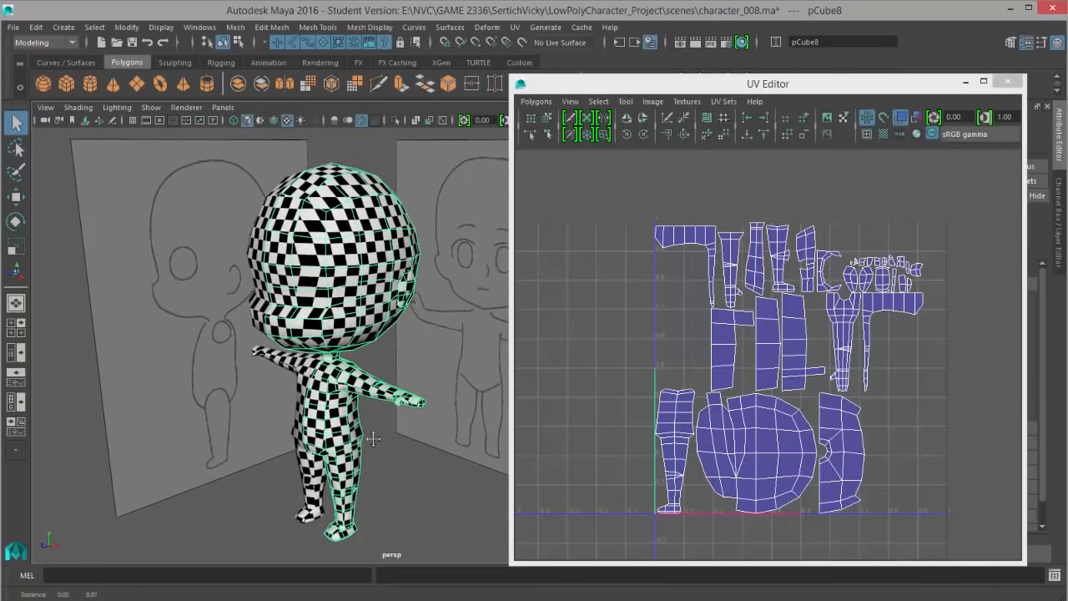
middle_click_drag(370, 436, 374, 368, "alt")
right_click_drag(374, 367, 393, 392, "alt")
left_click_drag(392, 393, 343, 382, "alt")
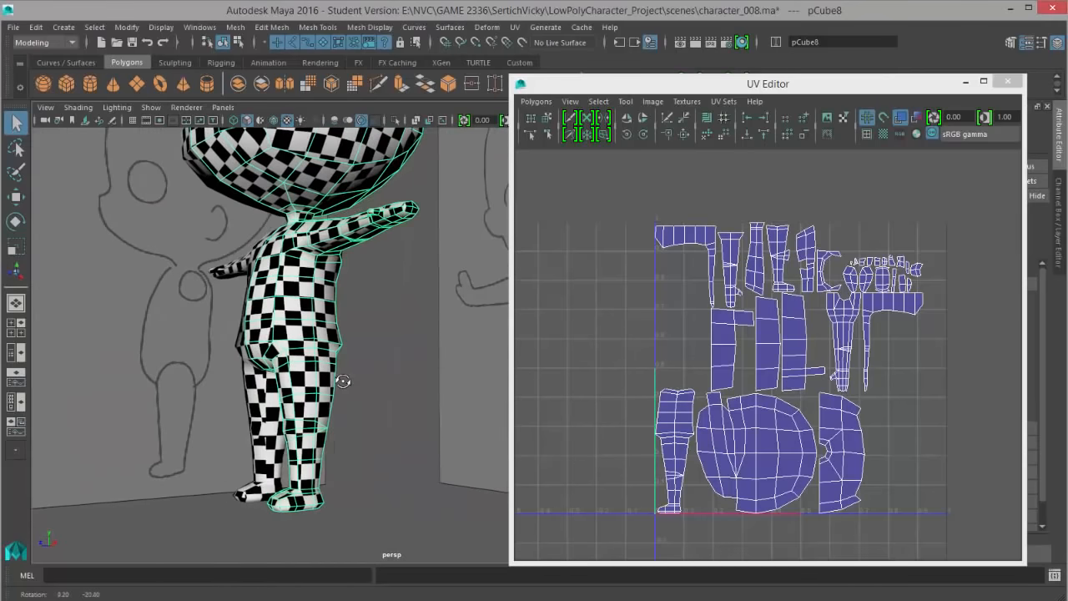
left_click_drag(340, 236, 391, 357, "alt")
scroll(391, 357, "down", 3)
middle_click_drag(362, 447, 370, 361, "alt")
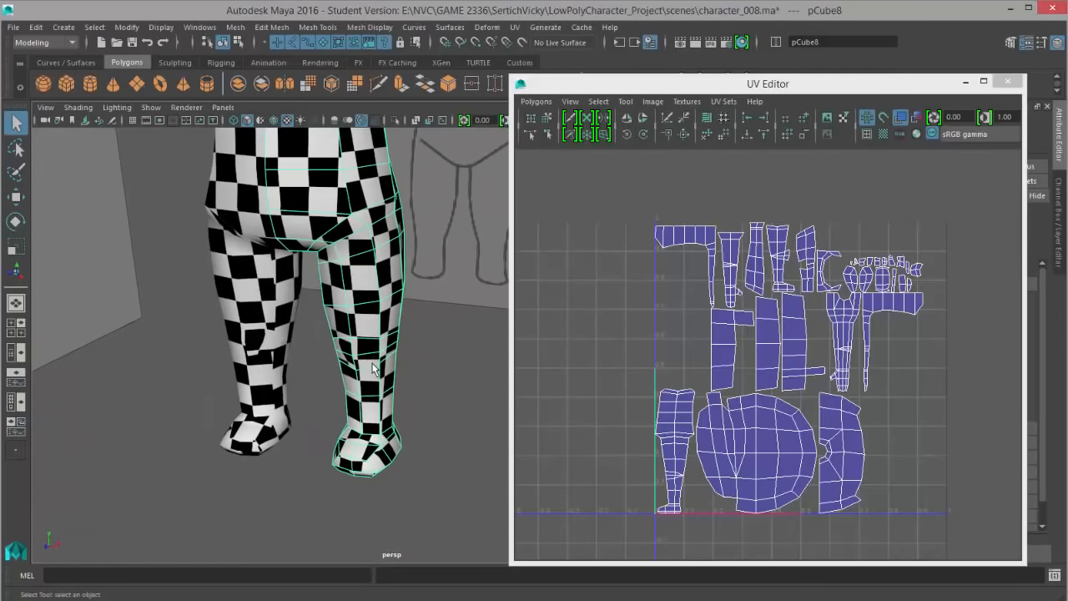
- Select the ring of faces around the top of the original half's thigh
right_click_drag(366, 281, 369, 322)
left_click_drag(404, 376, 401, 353, "alt")
left_click(361, 219)
left_click_drag(362, 249, 374, 213, "alt")
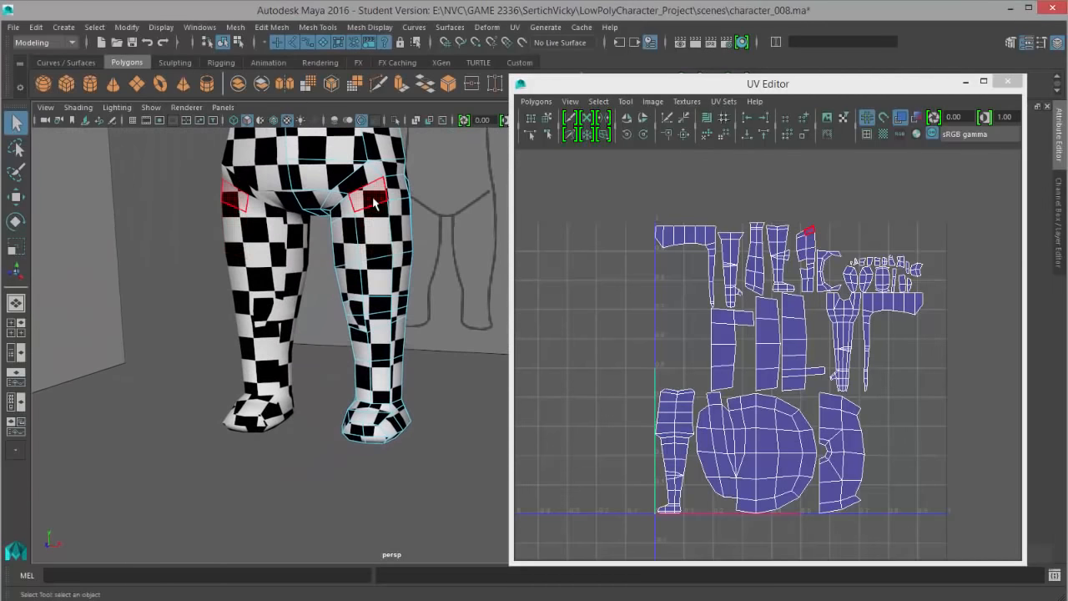
left_click(373, 204)
double_click(396, 189, "shift")
- Extend the face selection down the leg to the ankle in wireframe, then restore the textured display
key("4")
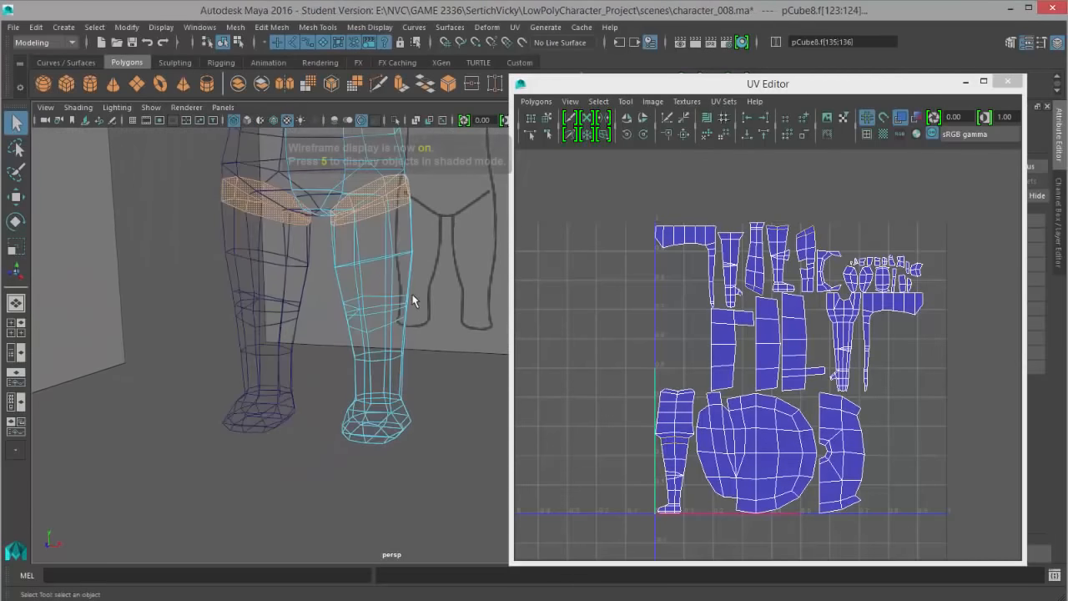
double_click(359, 357, "shift")
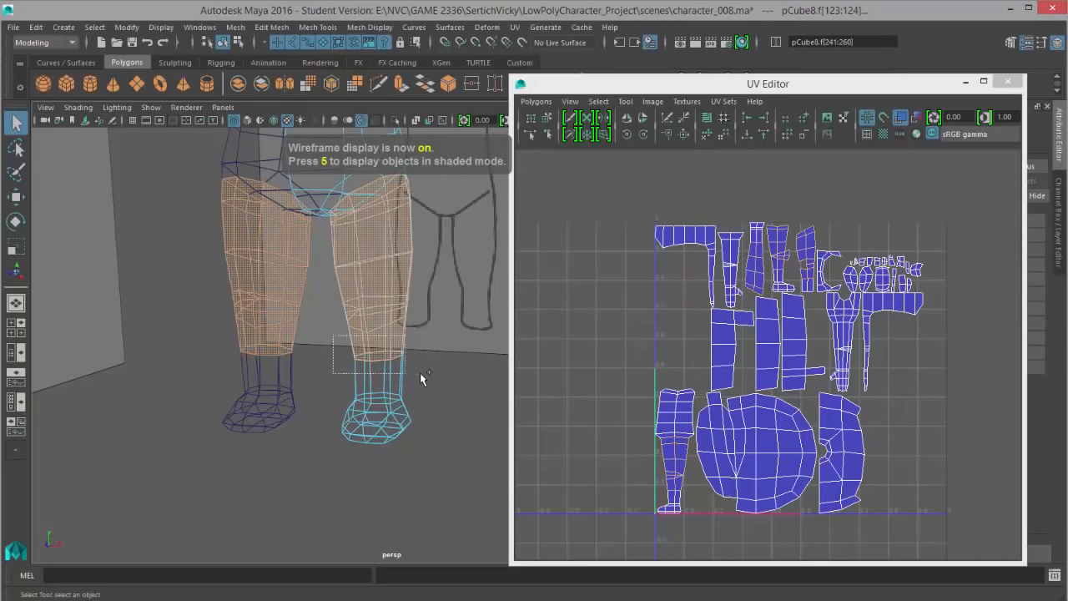
left_click_drag(420, 372, 422, 374, "ctrl+shift")
left_click_drag(460, 411, 408, 404, "alt")
key("5")
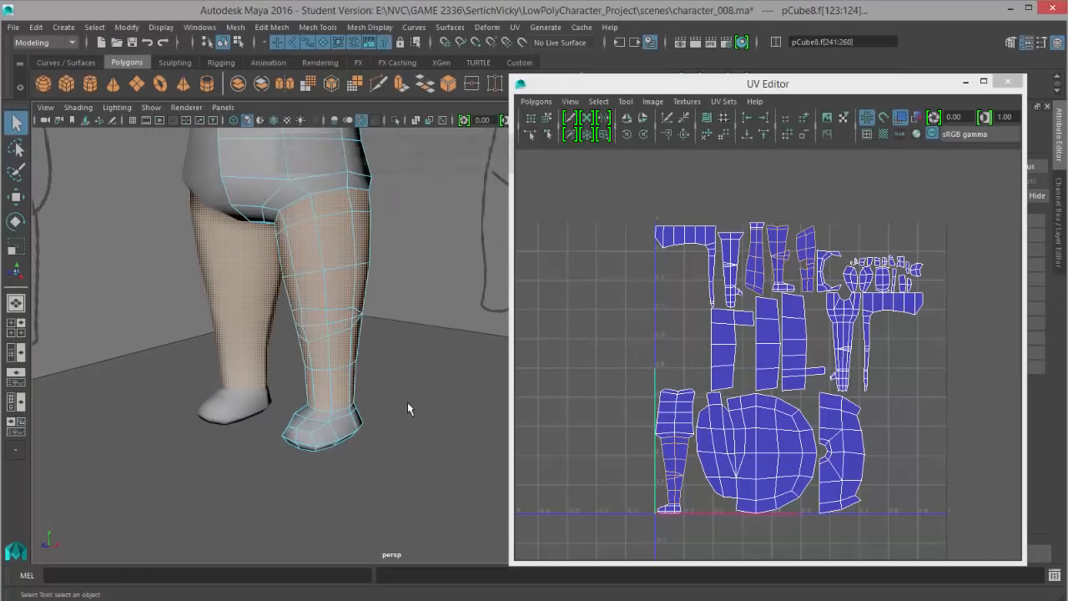
key("6")
key("f")
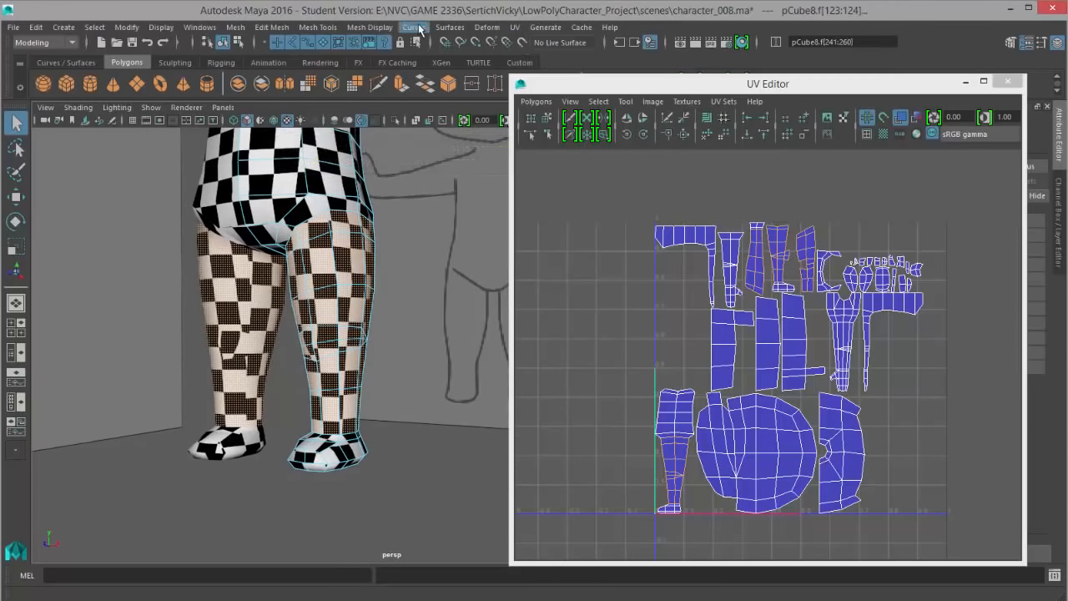
- Apply an Automatic UV projection to the selected leg faces and move the resulting shells beside the 0–1 UV square
left_click(515, 27)
left_click(550, 115)
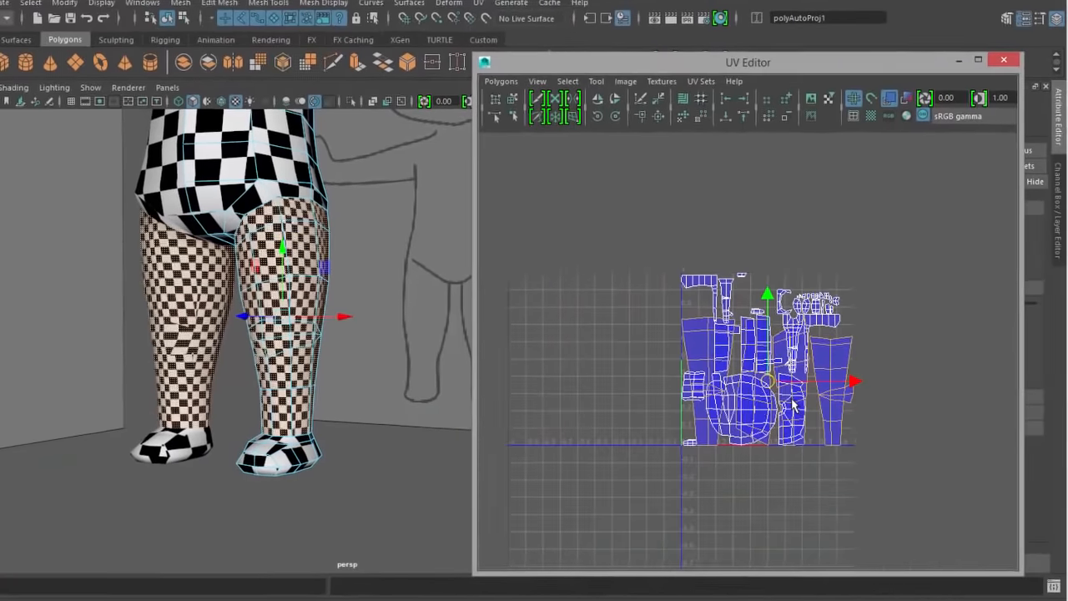
middle_click_drag(794, 406, 715, 385, "alt")
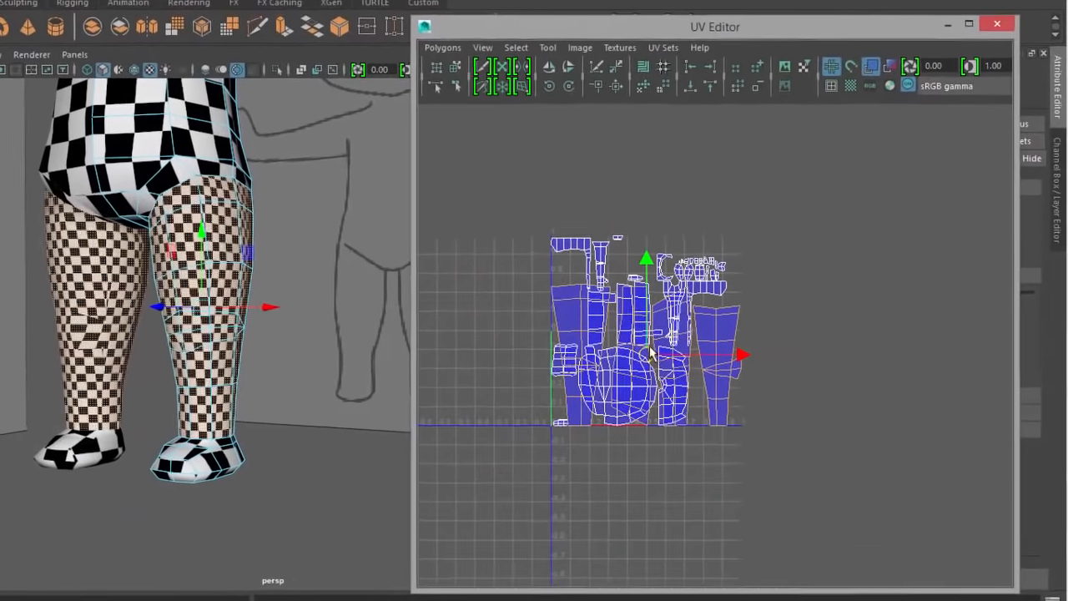
left_click_drag(689, 362, 871, 352)
middle_click_drag(924, 435, 822, 432, "alt")
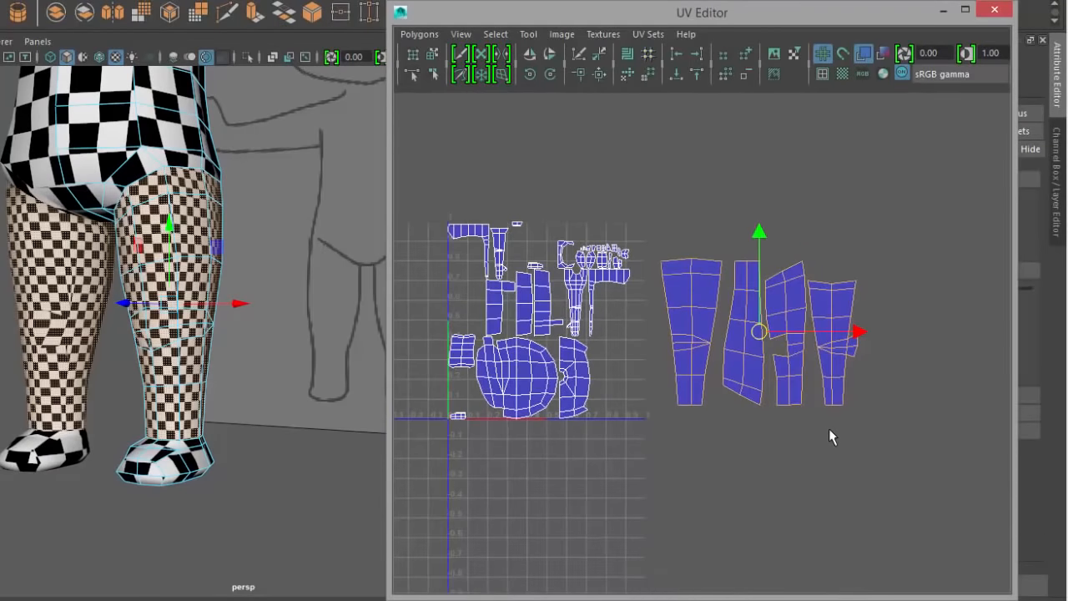
scroll(833, 430, "up", 2)
middle_click_drag(720, 452, 682, 455, "alt")
- Select the vertical edge loop along the inner leg to locate its seam in the UV layout
right_click_drag(679, 346, 674, 290)
left_click_drag(153, 342, 230, 203, "alt")
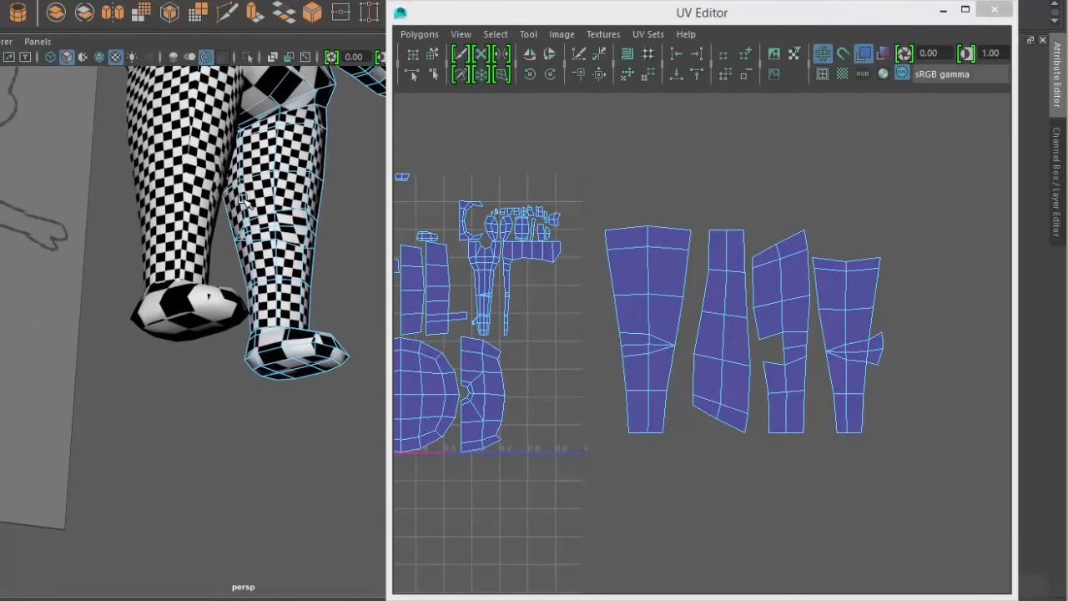
double_click(242, 201)
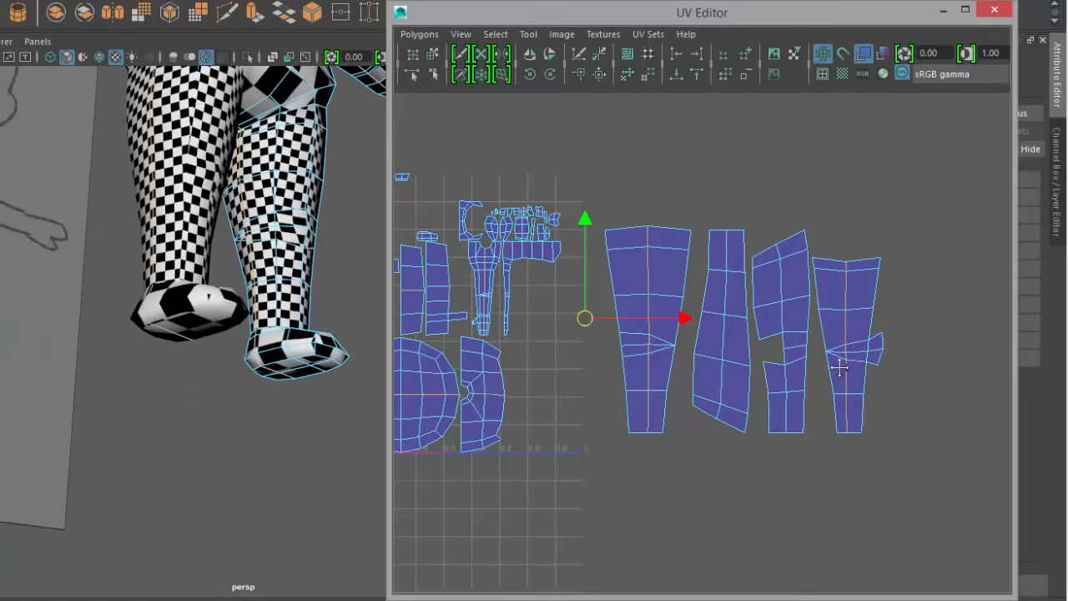
middle_click_drag(710, 315, 586, 317, "alt")
left_click_drag(322, 297, 265, 317, "alt")
- Cut the UVs along the vertical centre edge line of the leg shell that has the small knee flap
left_click(236, 329)
left_click(237, 330)
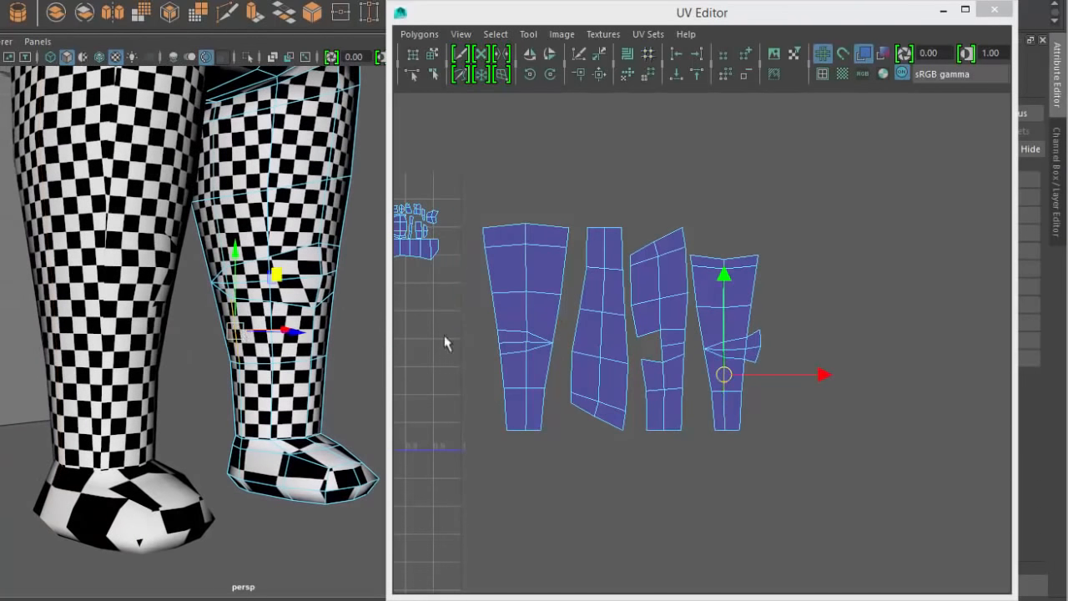
left_click(823, 336)
double_click(724, 296)
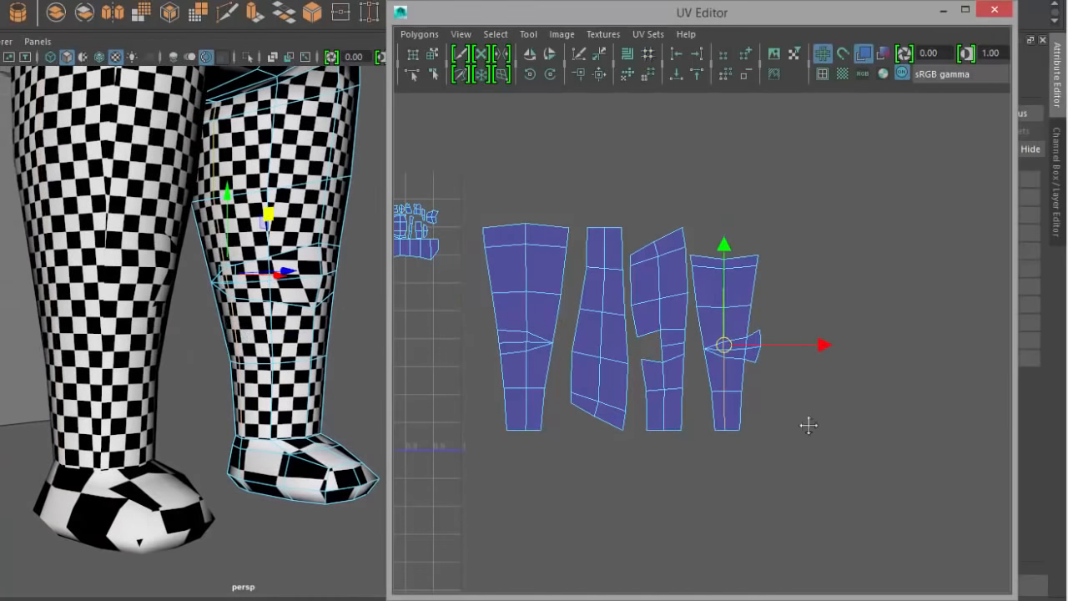
middle_click_drag(808, 424, 810, 427, "alt")
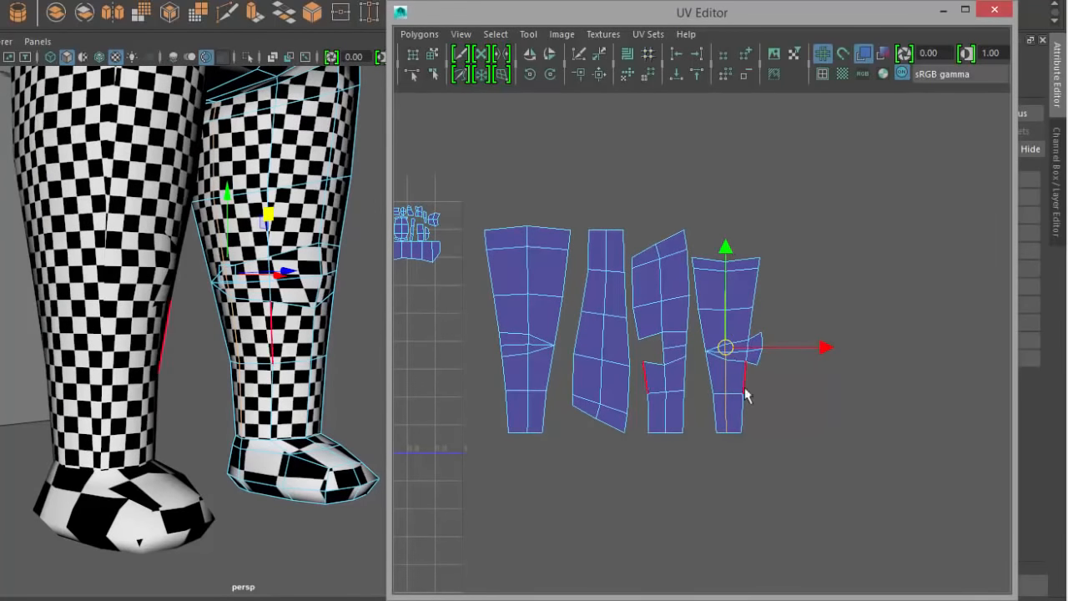
right_click(825, 256, "shift")
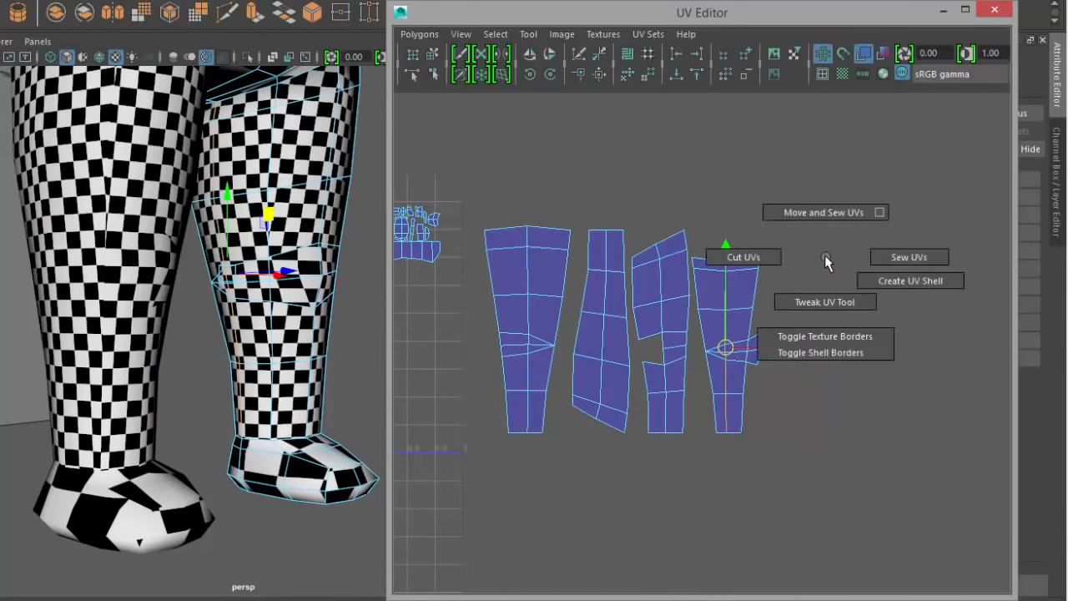
right_click_drag(826, 261, 785, 266, "shift")
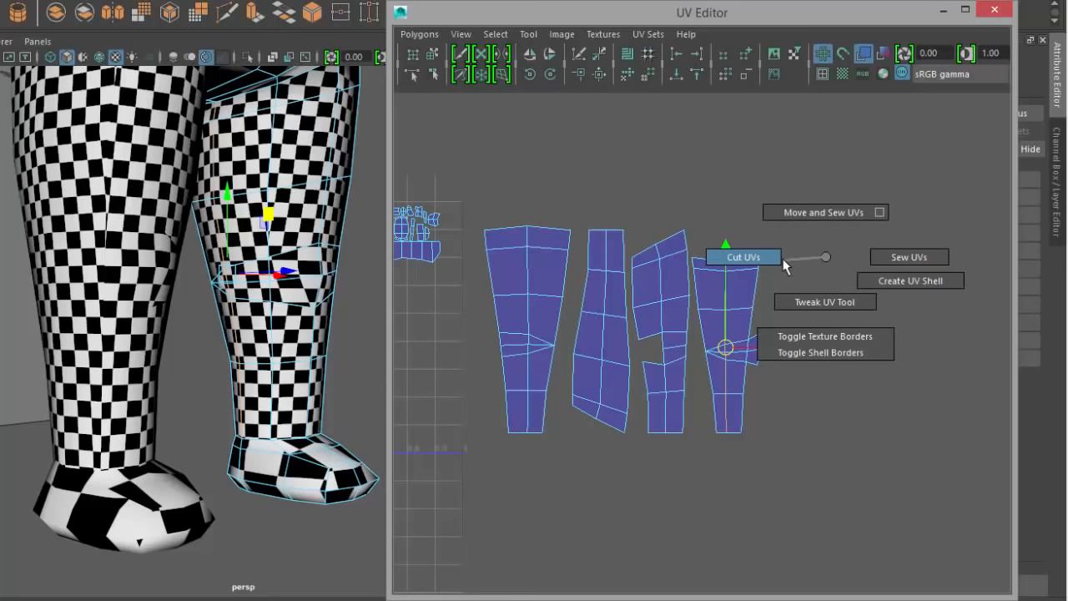
right_click_drag(784, 266, 690, 269, "shift")
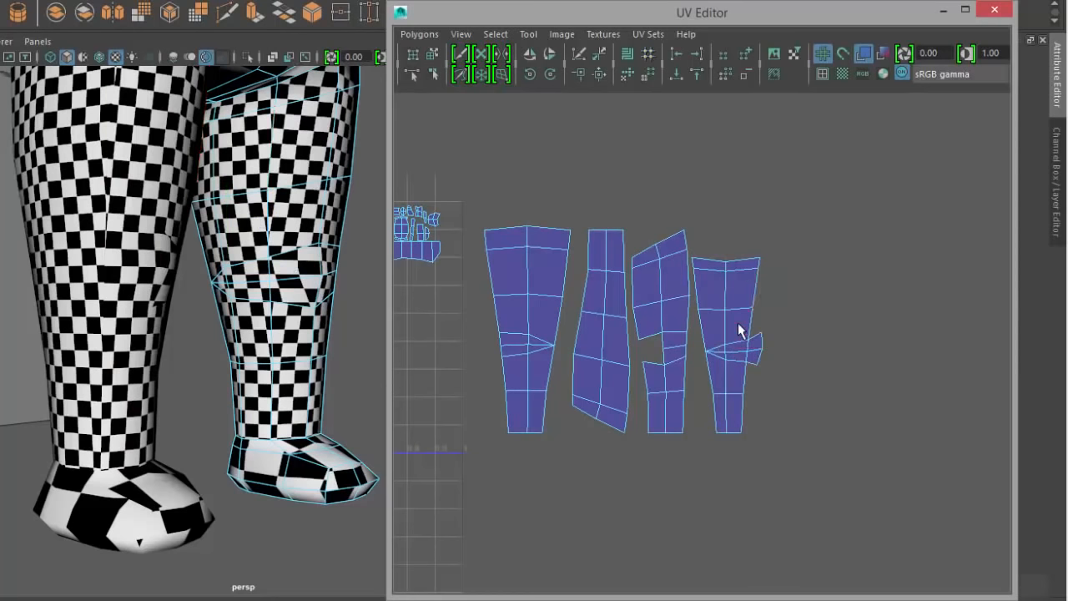
- Move the cut-off half shell with the knee flap away from its other half and select its border edges
left_click(741, 338)
left_click_drag(843, 350, 867, 349)
right_click_drag(839, 195, 799, 171)
right_click_drag(892, 191, 831, 144)
left_click(770, 325)
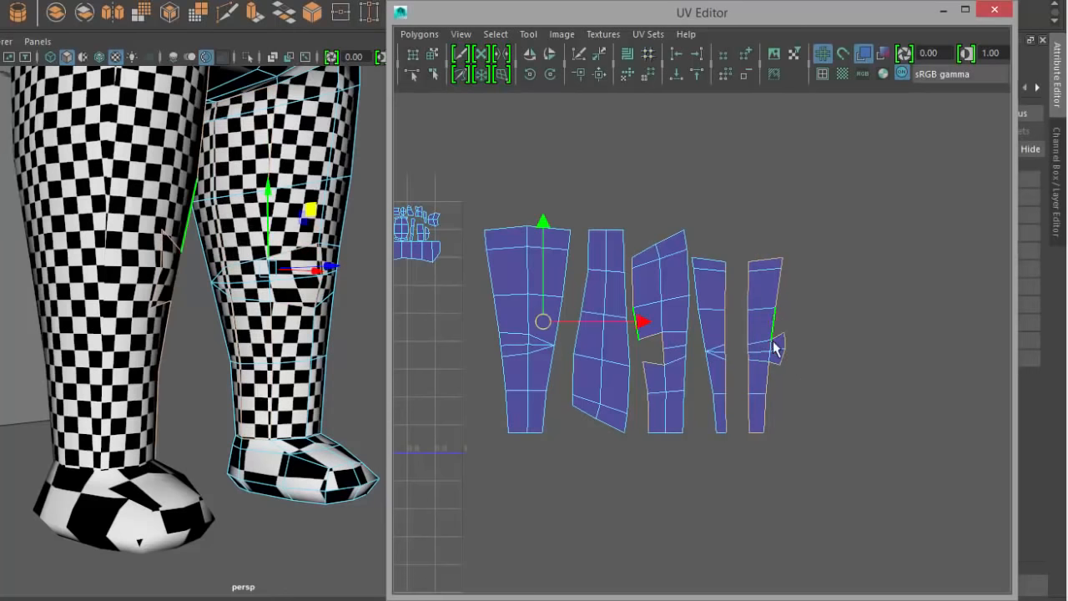
- Try Move and Sew UVs on all border edges of the detached half shell, then undo the sewing
right_click_drag(827, 334, 822, 294, "shift")
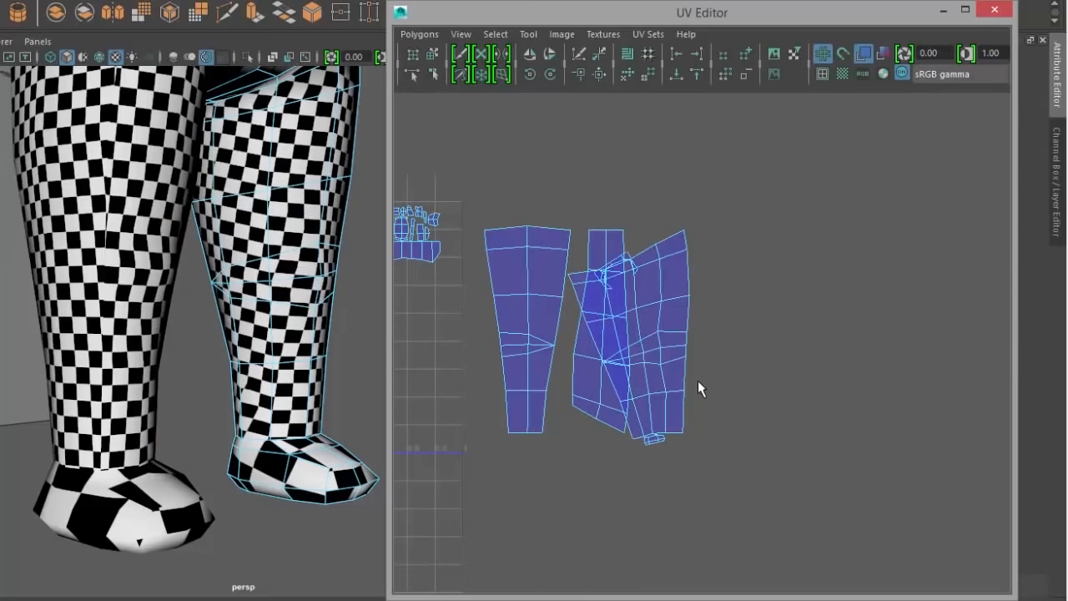
key("w")
left_click(227, 241)
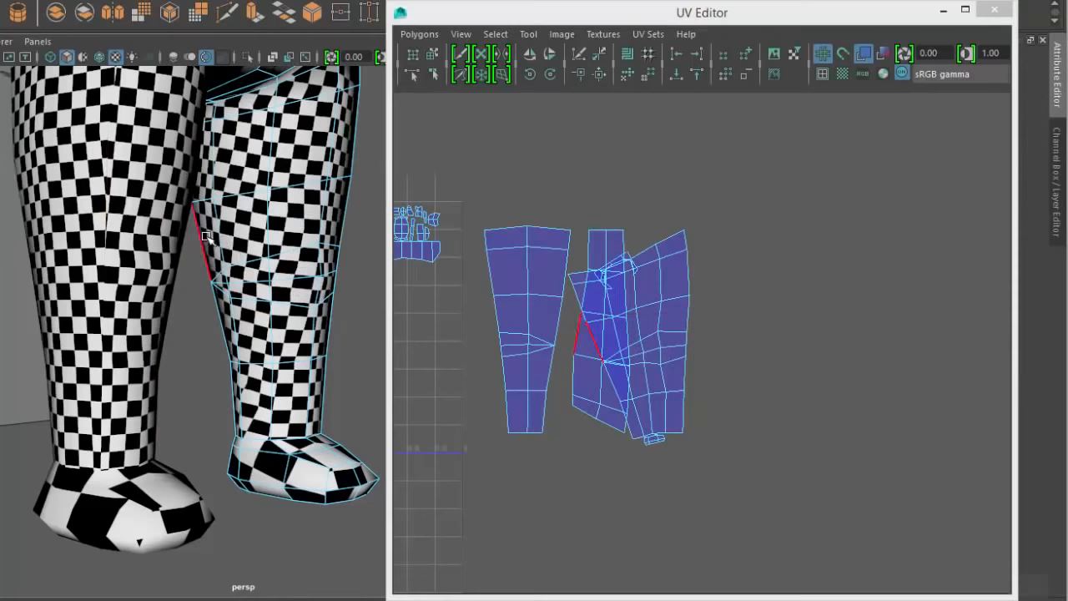
double_click(215, 233)
key("ctrl+z")
key("ctrl+z")
key("ctrl+z")
key("ctrl+z")
key("ctrl+z")
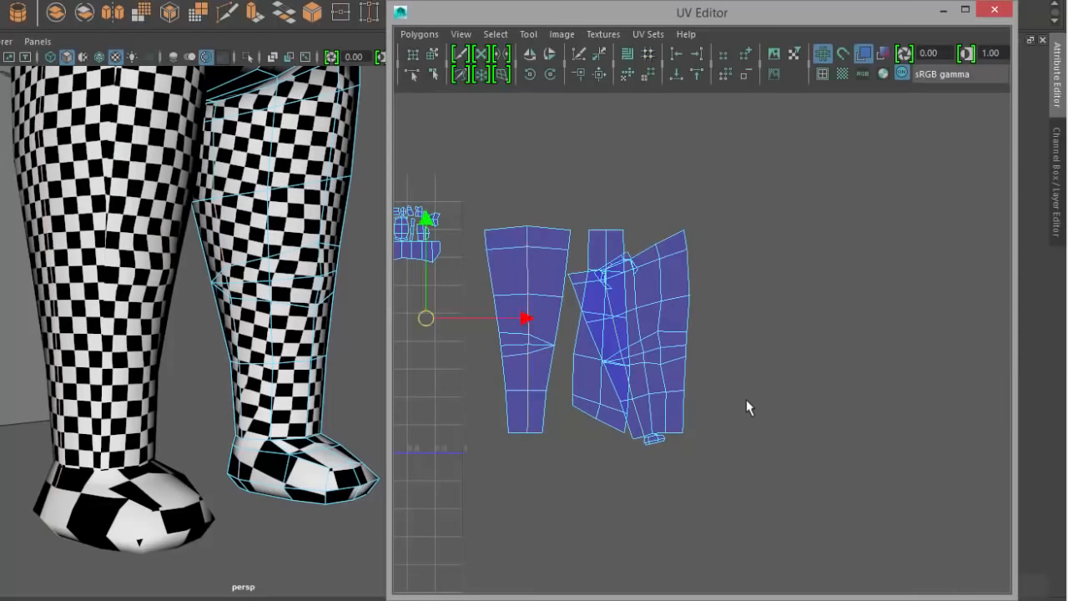
key("ctrl+z")
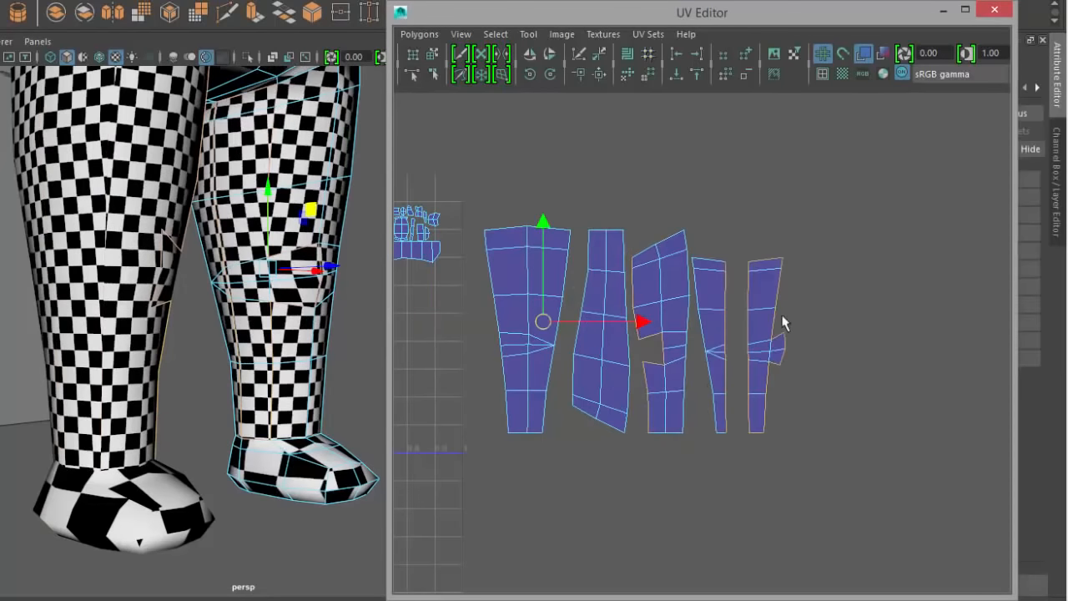
- Deselect the edges along the cut and use Move and Sew UVs to attach the half shell to the adjacent leg shell
left_click(751, 319)
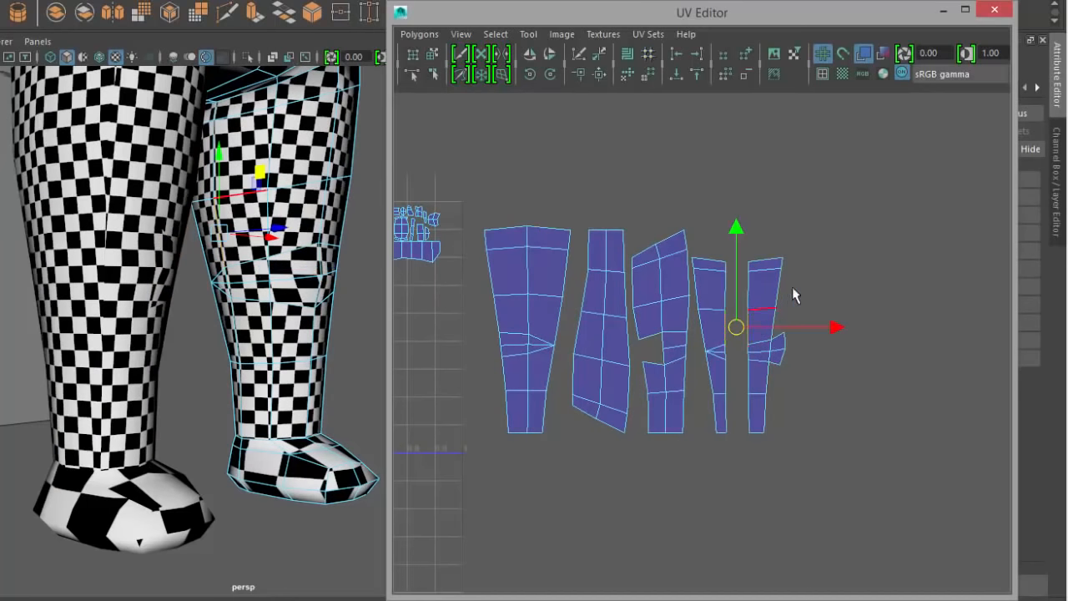
key("ctrl+z")
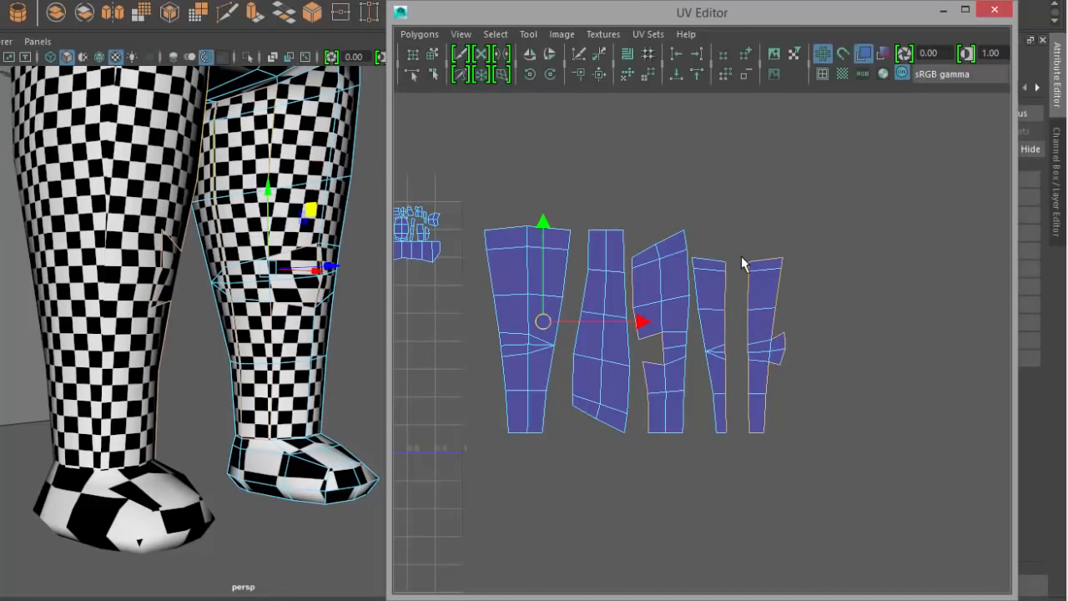
left_click_drag(740, 251, 753, 459)
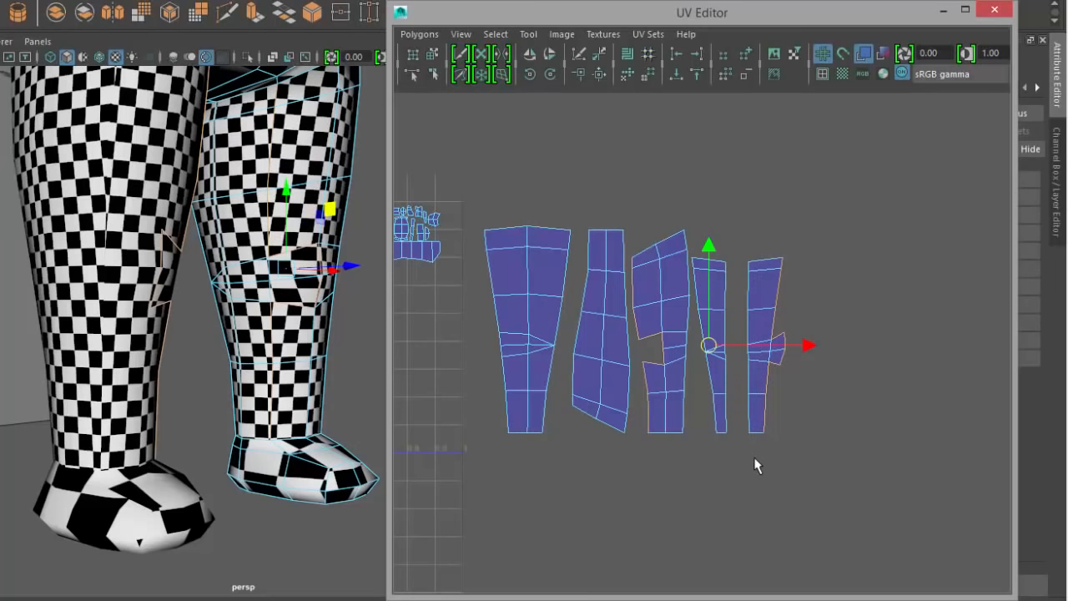
right_click_drag(824, 387, 825, 344, "shift")
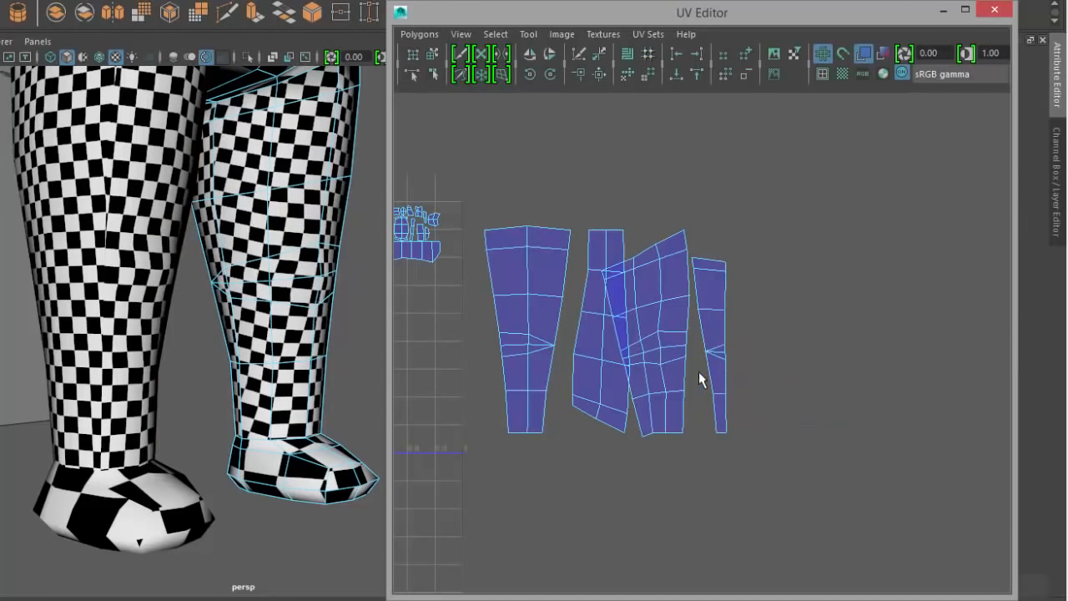
- Select only the matching vertical border edges and use Move and Sew UVs to attach the separate wide leg shell to the joined shell
left_click(603, 359)
left_click(220, 254)
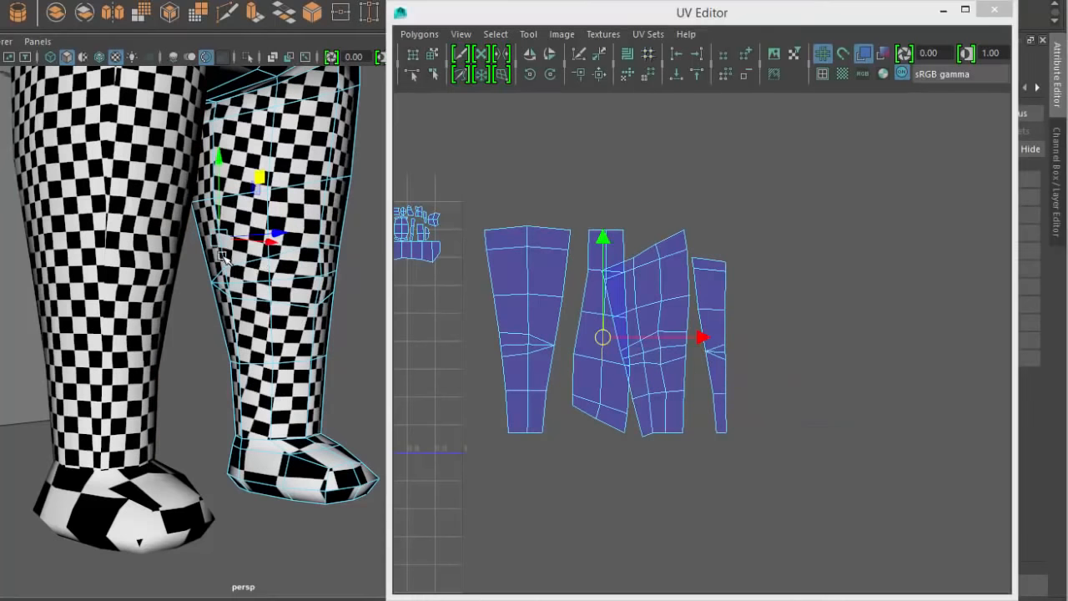
left_click(691, 365)
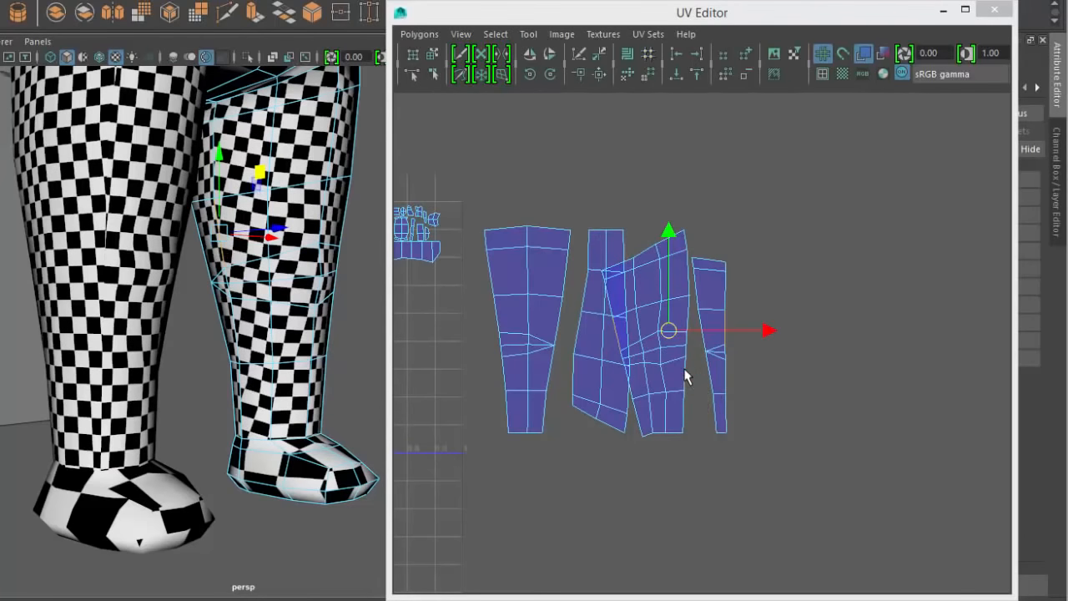
left_click(685, 378)
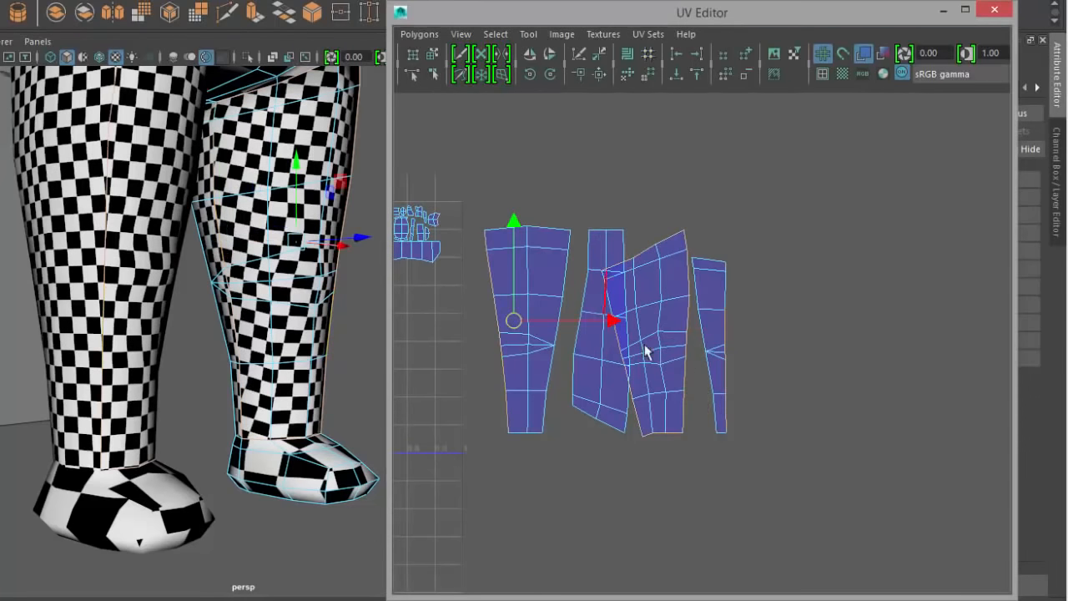
left_click_drag(652, 335, 668, 434)
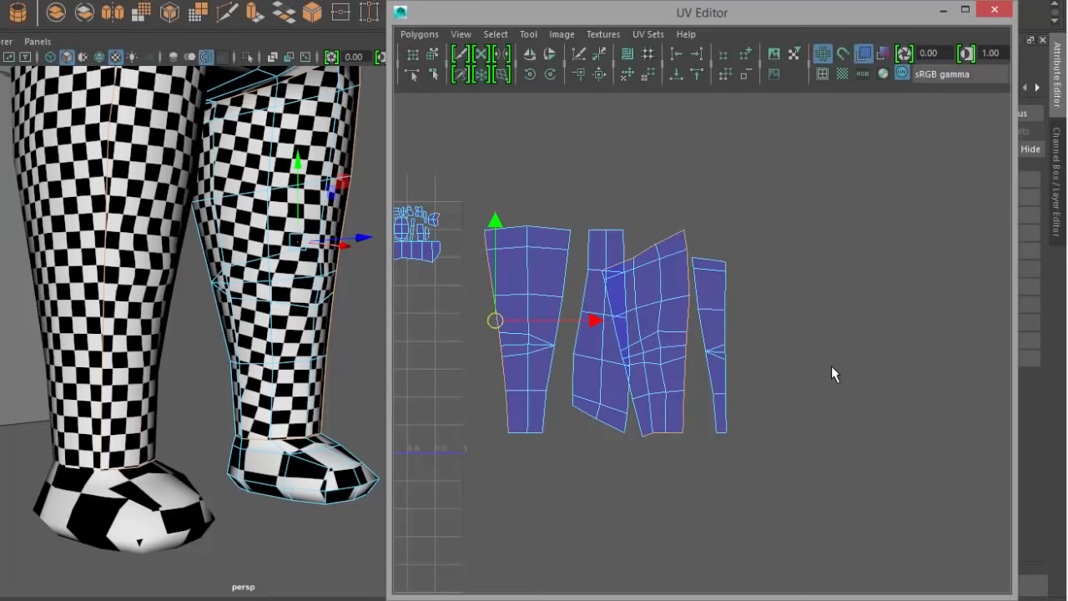
right_click_drag(832, 366, 826, 323, "shift")
key("ctrl+z")
left_click_drag(655, 282, 658, 287, "ctrl")
left_click_drag(668, 465, 670, 464)
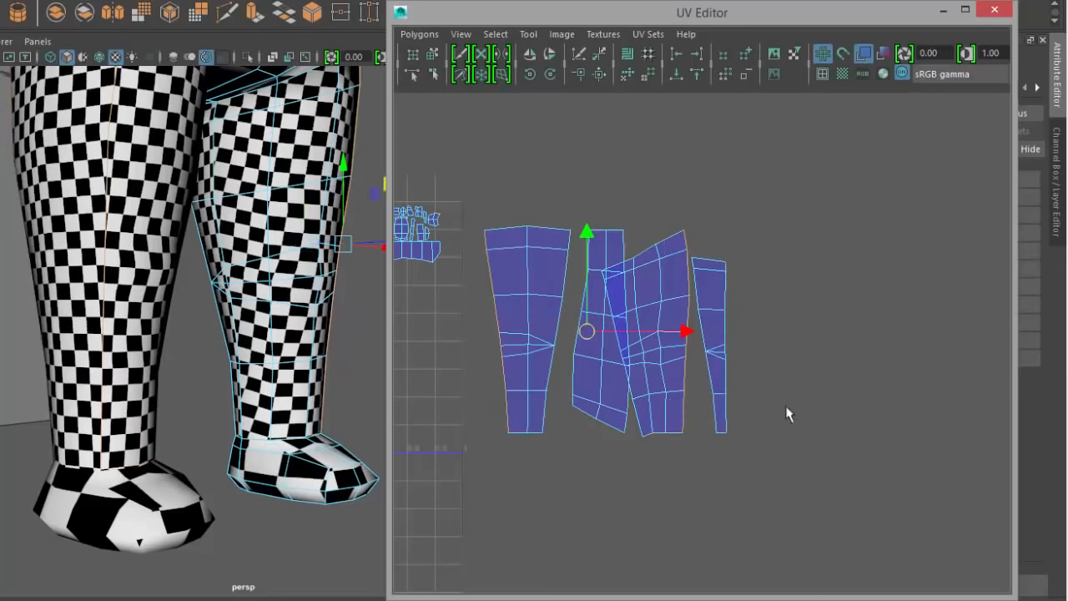
right_click_drag(842, 334, 838, 325, "shift")
- Select the joined shell's outer side edges and use Move and Sew UVs to attach the shell with the small rectangular top
left_click(754, 315)
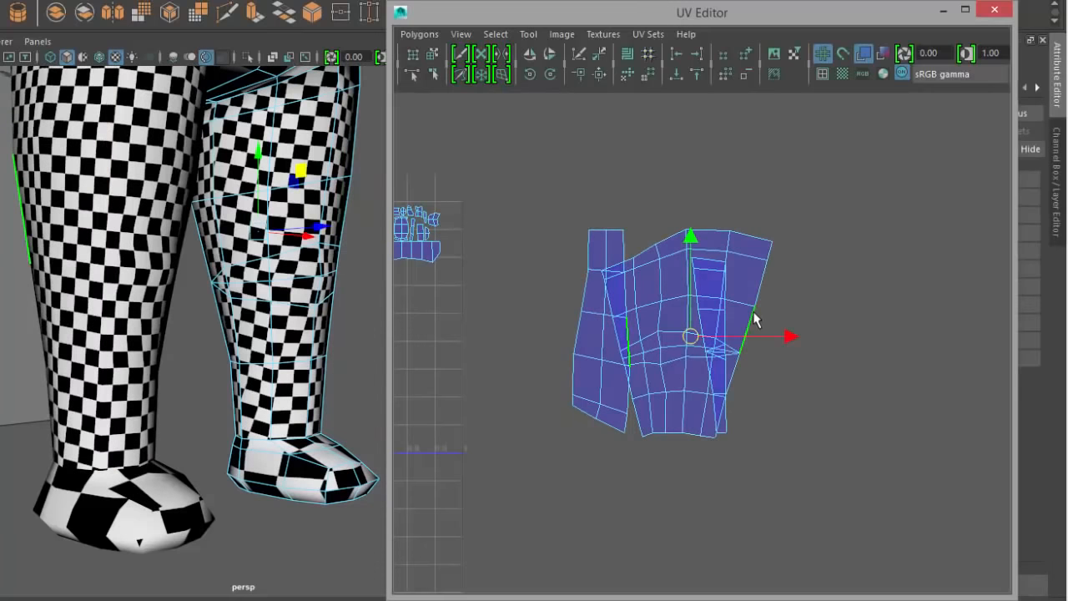
left_click(758, 299)
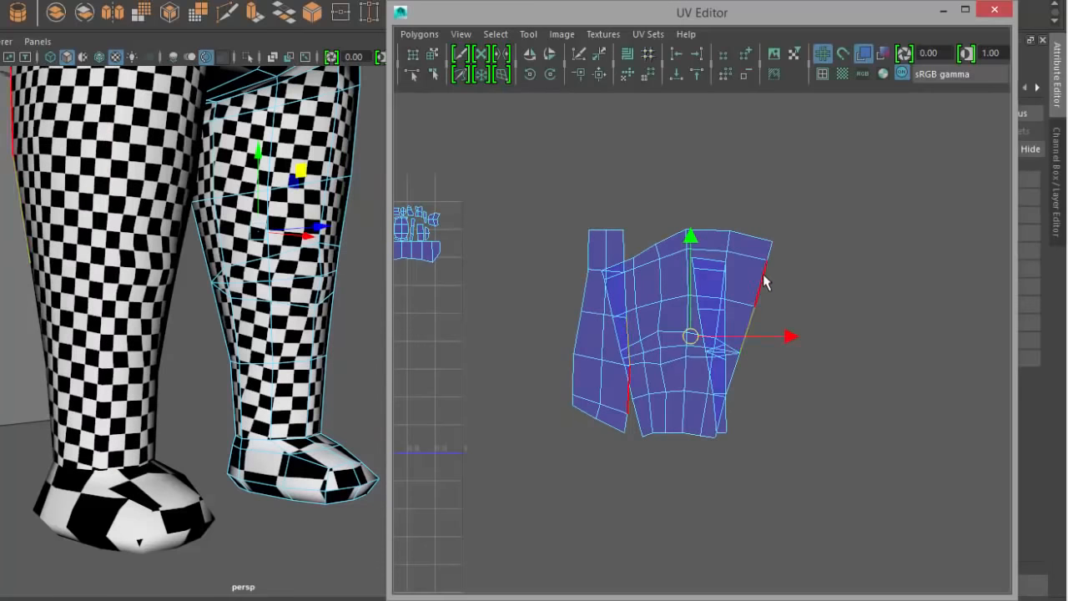
left_click(770, 262)
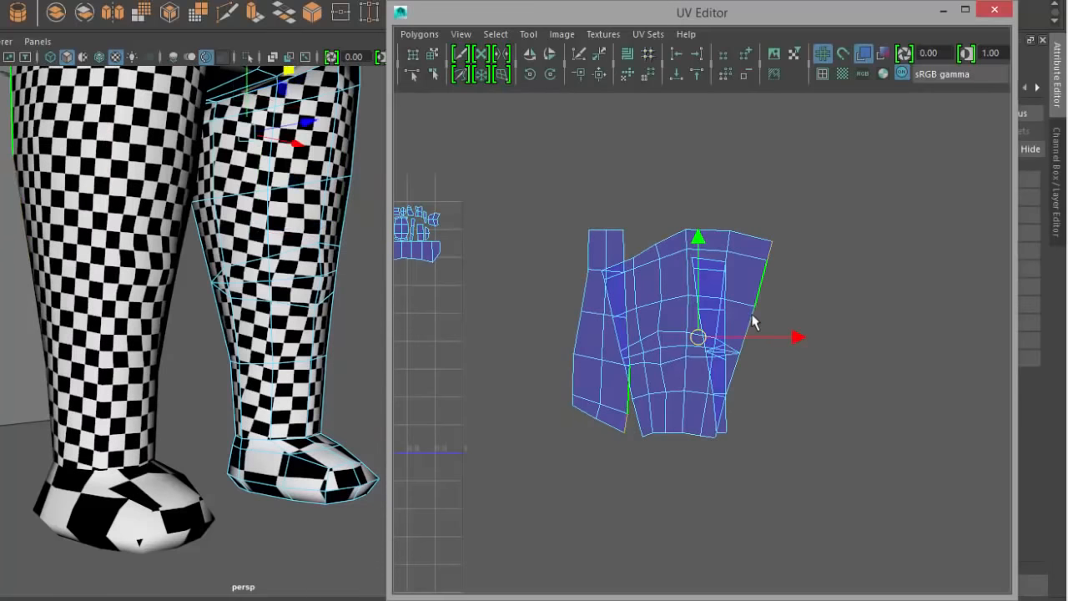
left_click(733, 377, "shift")
right_click_drag(806, 387, 788, 346, "shift")
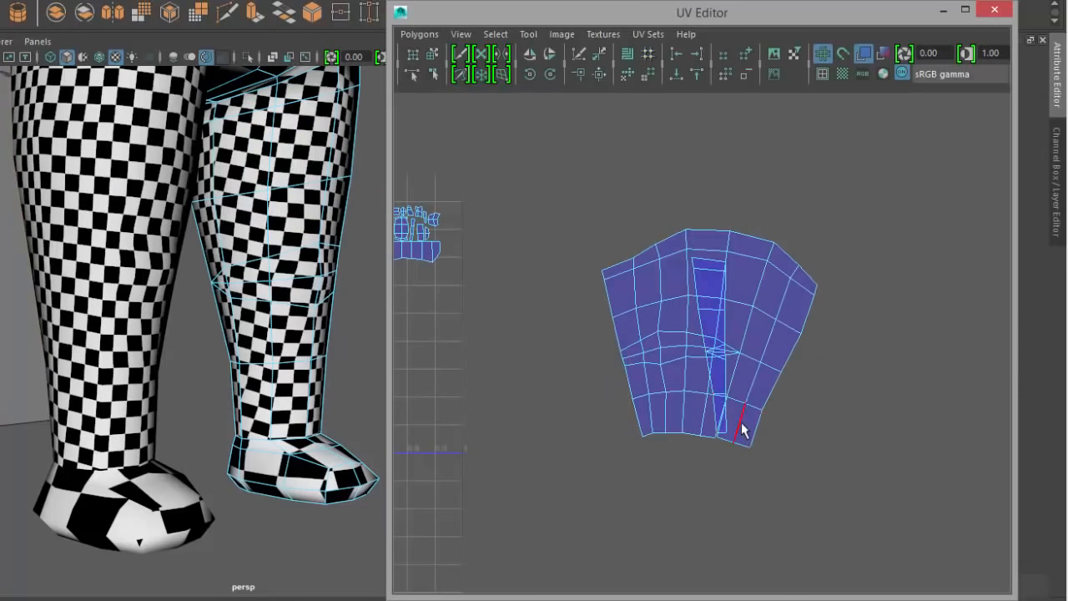
- Move the large joined leg shell and the narrow strip shell apart so they no longer overlap
right_click_drag(749, 279, 678, 255)
left_click(719, 343)
left_click_drag(712, 340, 589, 313)
left_click(721, 345)
left_click_drag(710, 347, 763, 318)
left_click(586, 335)
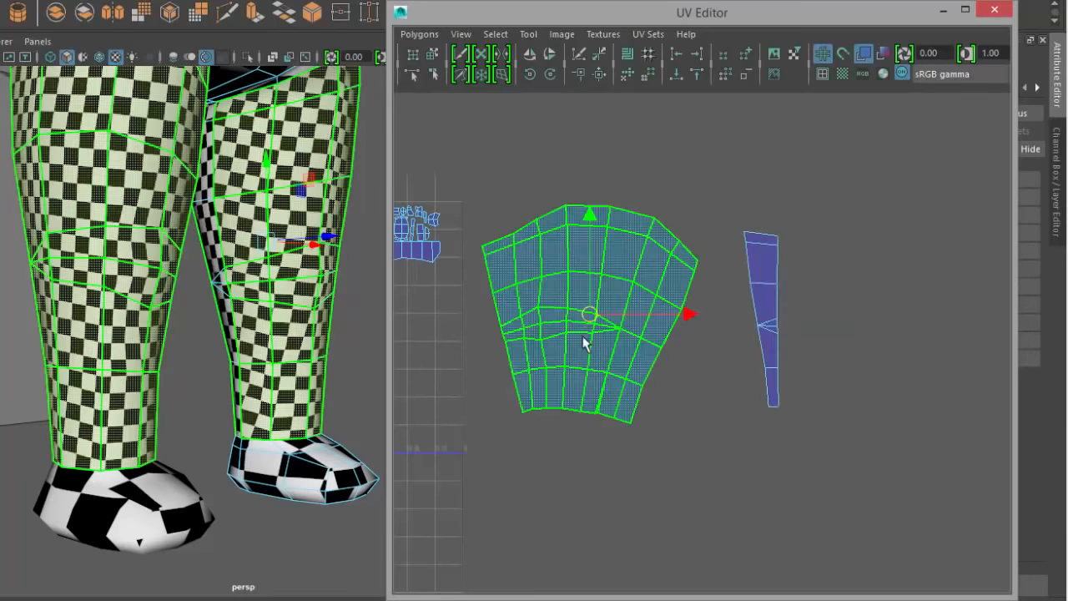
left_click_drag(592, 313, 619, 329)
left_click(716, 401)
- Select the strip shell's slanted side edges and use Move and Sew UVs to attach it to the large leg shell
right_click_drag(718, 302, 723, 265)
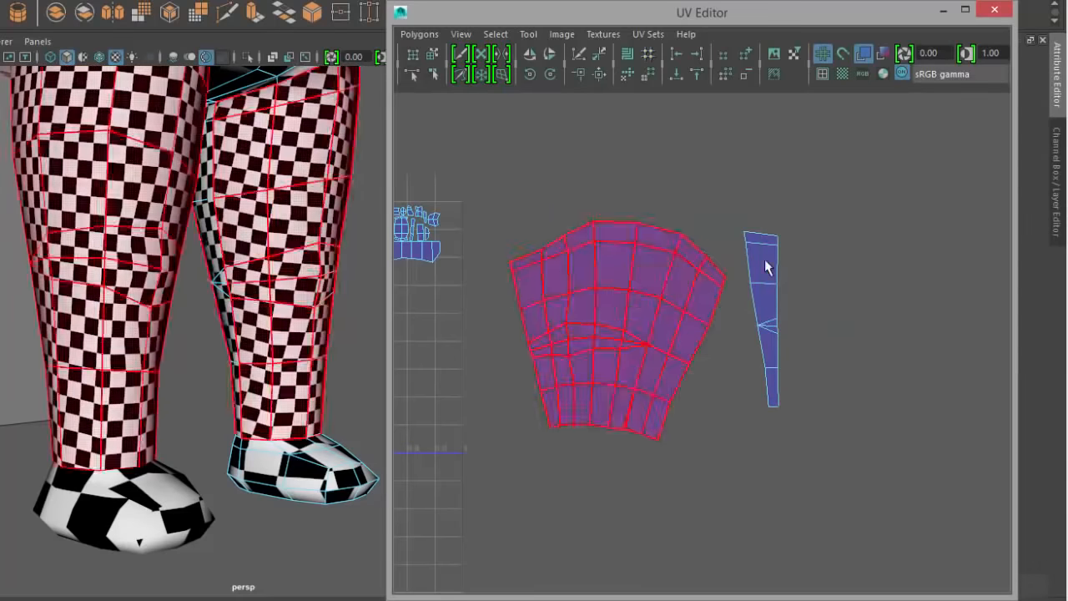
left_click(777, 267)
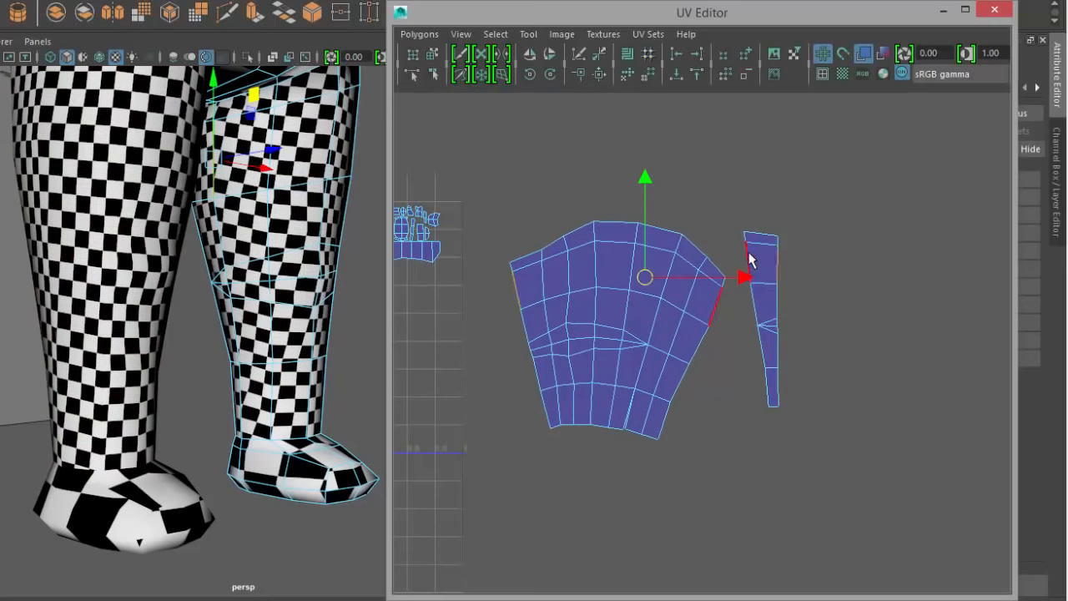
left_click(748, 260)
left_click(758, 310, "shift")
left_click(768, 361, "shift")
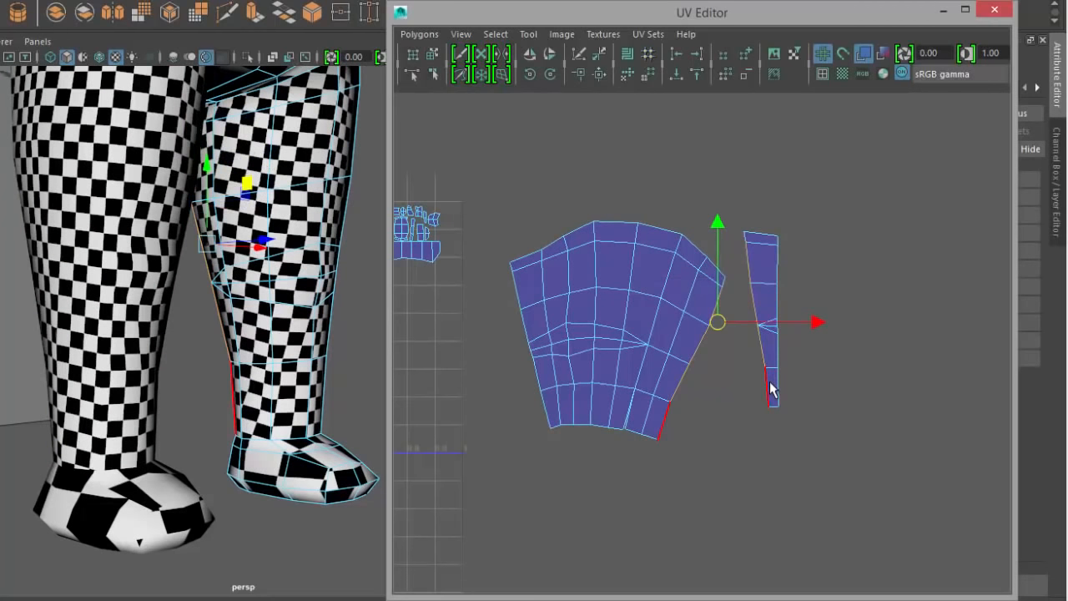
left_click(770, 385, "shift")
left_click(748, 244, "shift")
left_click(746, 234, "shift")
left_click(747, 254, "shift")
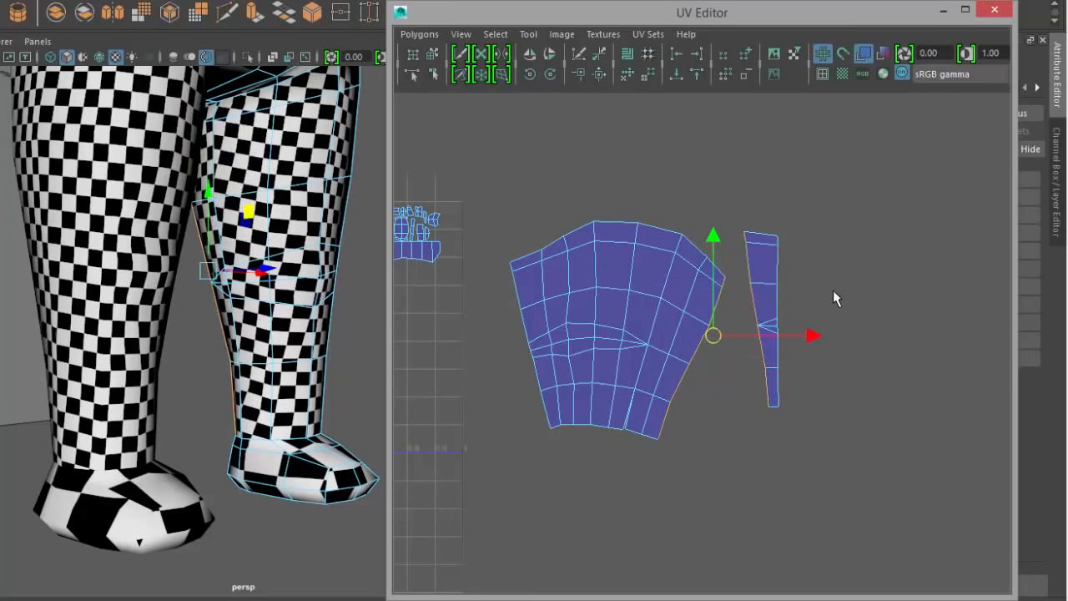
right_click_drag(833, 291, 836, 254, "shift")
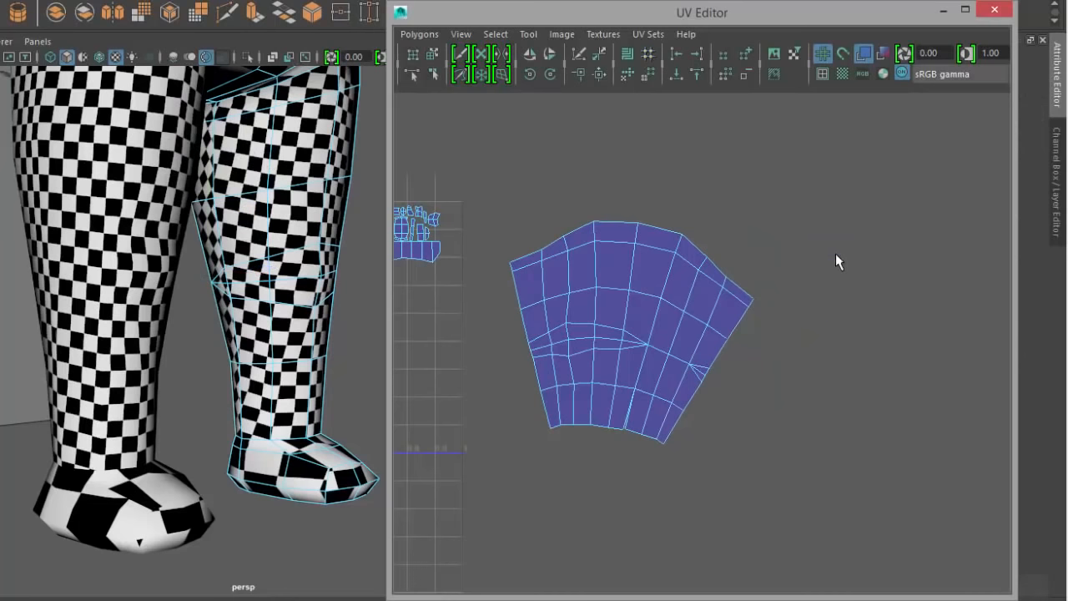
- Sew the remaining open edge near the ankle end of the leg shell
left_click(629, 407)
right_click_drag(668, 371, 630, 267, "shift")
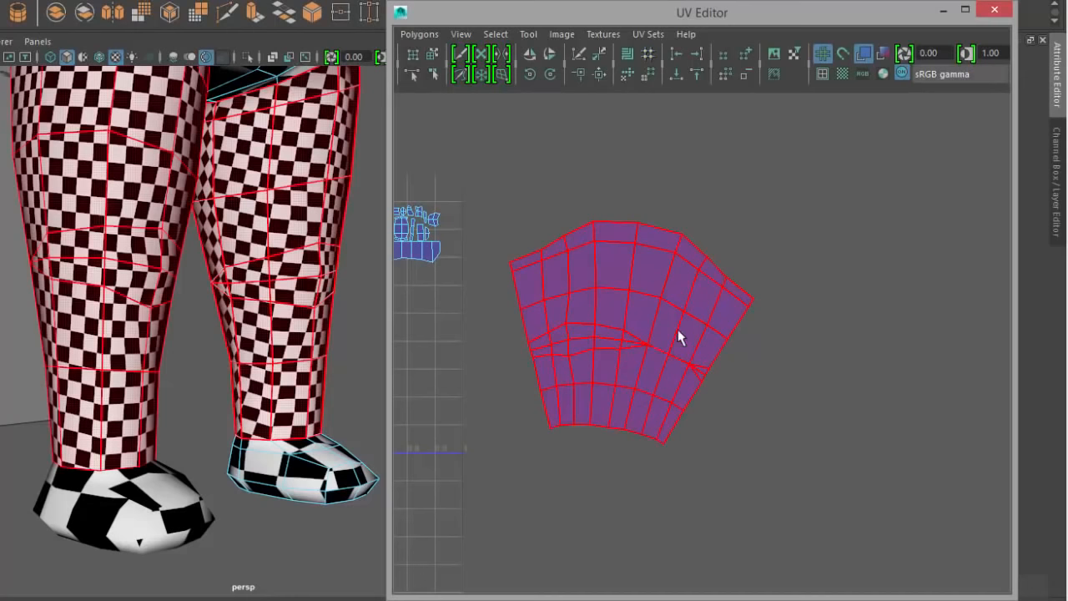
left_click(773, 229)
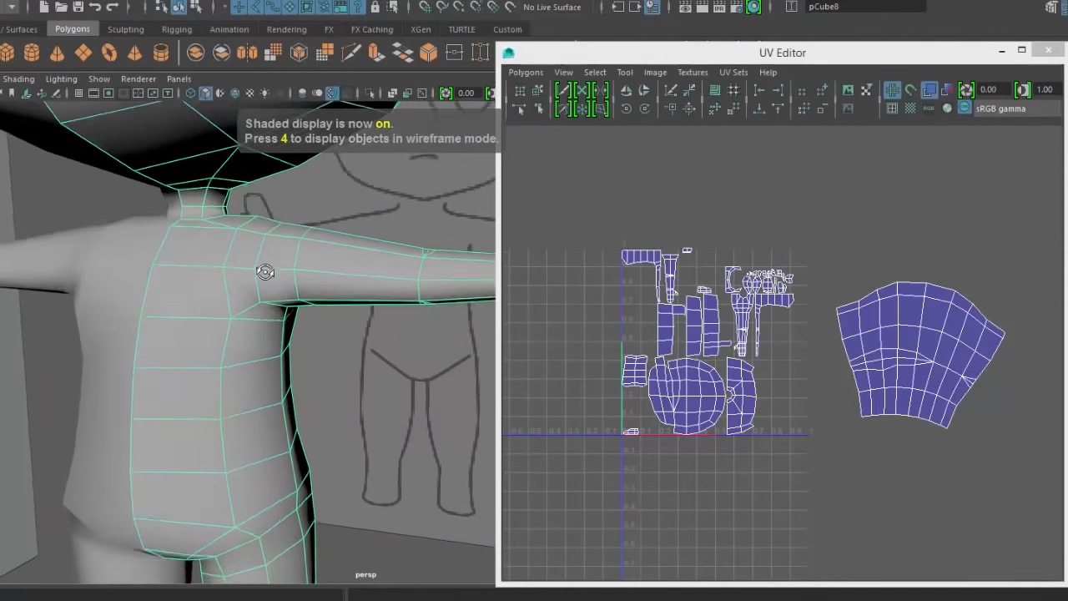
- Insert an edge loop around the shoulder of the body mesh, between the torso and the upper arm
mouse_move(262, 270)
left_mouse_down("alt")
mouse_move(275, 238)
mouse_move(275, 290)
left_mouse_up("alt")
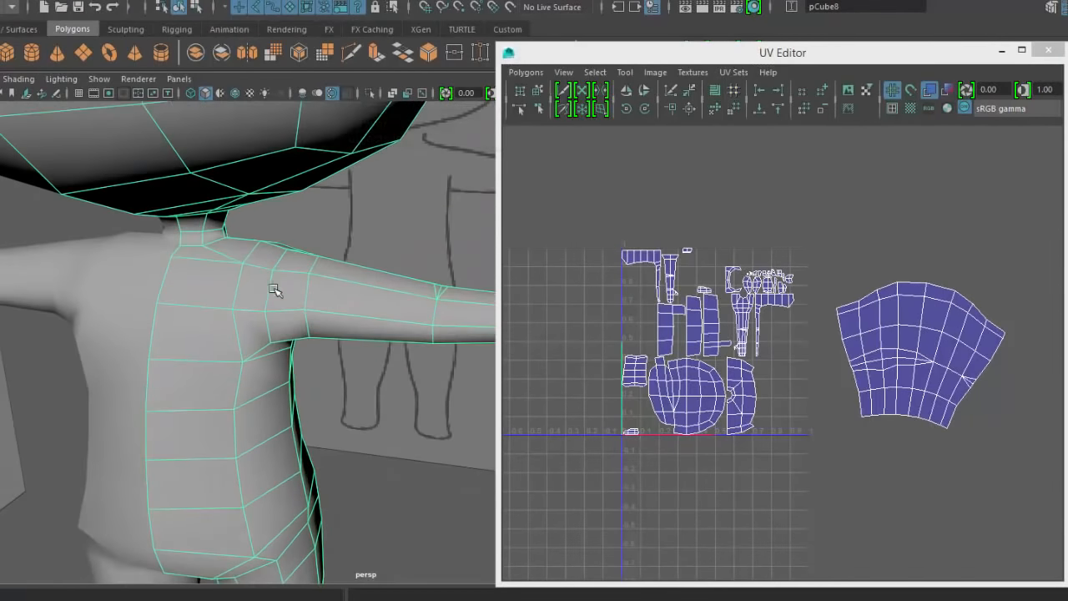
right_click_drag(303, 294, 232, 313, "shift")
left_click_drag(306, 358, 301, 339, "alt")
left_click_drag(284, 232, 257, 317, "alt")
left_click_drag(260, 319, 335, 327, "alt")
key("w")
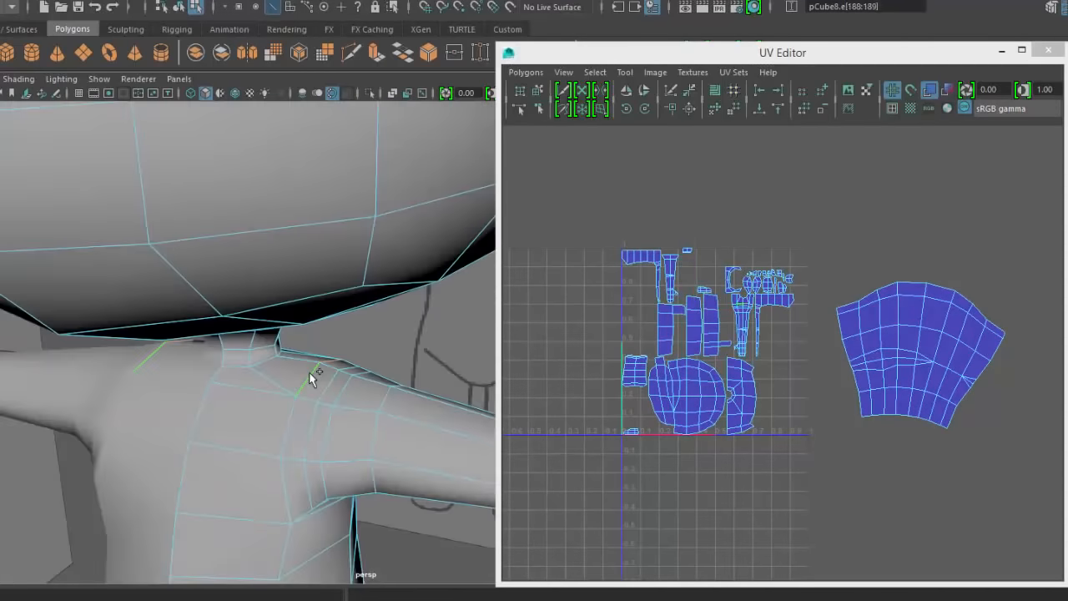
key("w")
left_click_drag(314, 379, 295, 392, "alt")
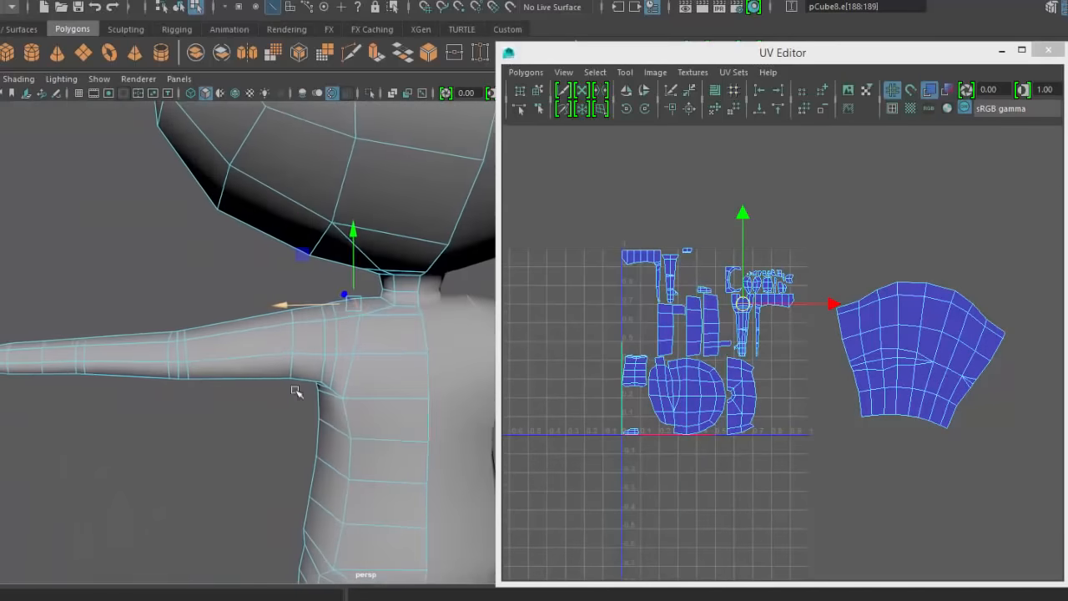
right_click_drag(295, 392, 464, 418, "alt")
- Adjust the positions of the new shoulder loop's vertices on the side and top of the arm
right_click_drag(382, 332, 314, 331)
left_click(339, 366)
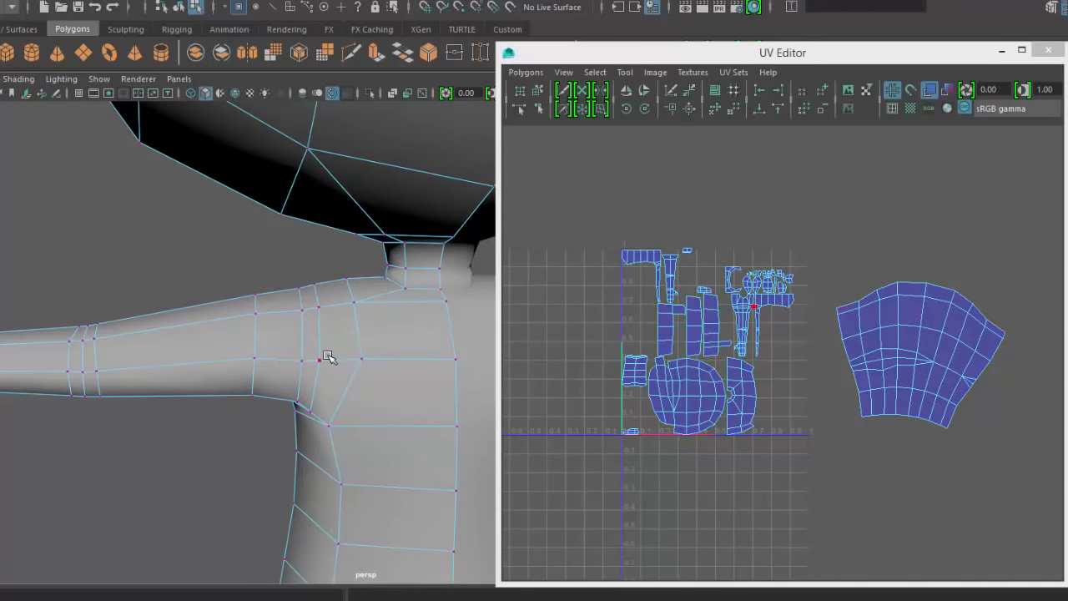
left_click(324, 359)
left_click(284, 363)
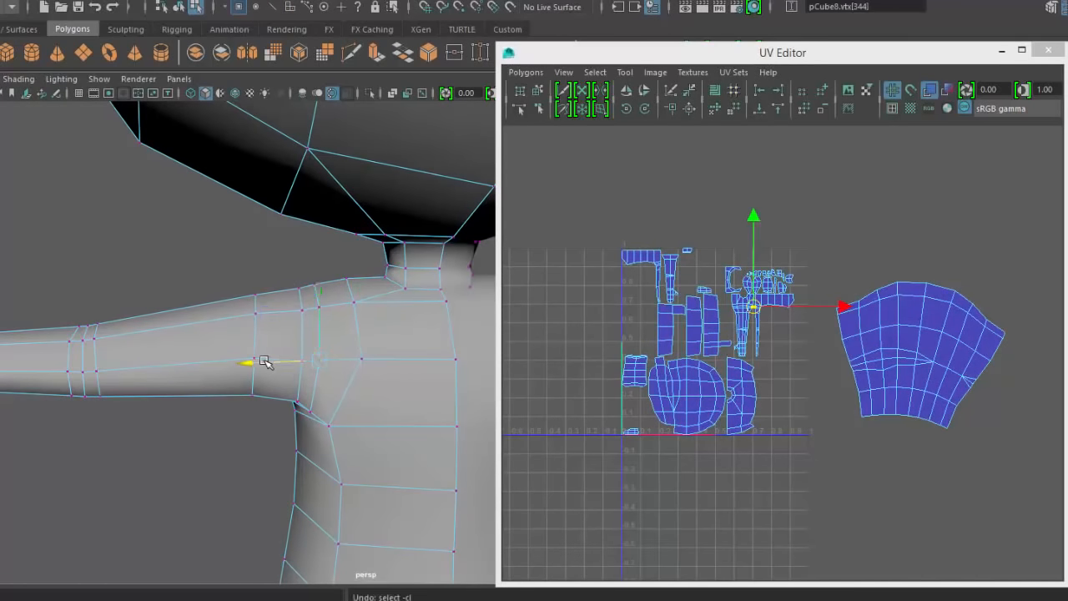
left_click_drag(279, 389, 409, 374, "alt")
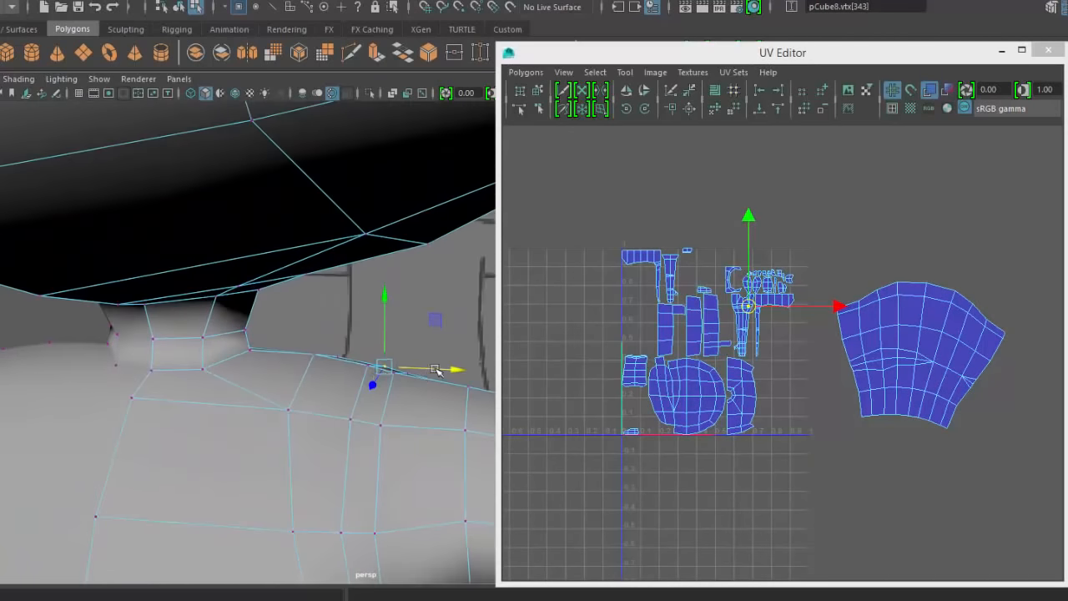
left_click_drag(351, 432, 389, 259, "alt")
left_click(355, 336)
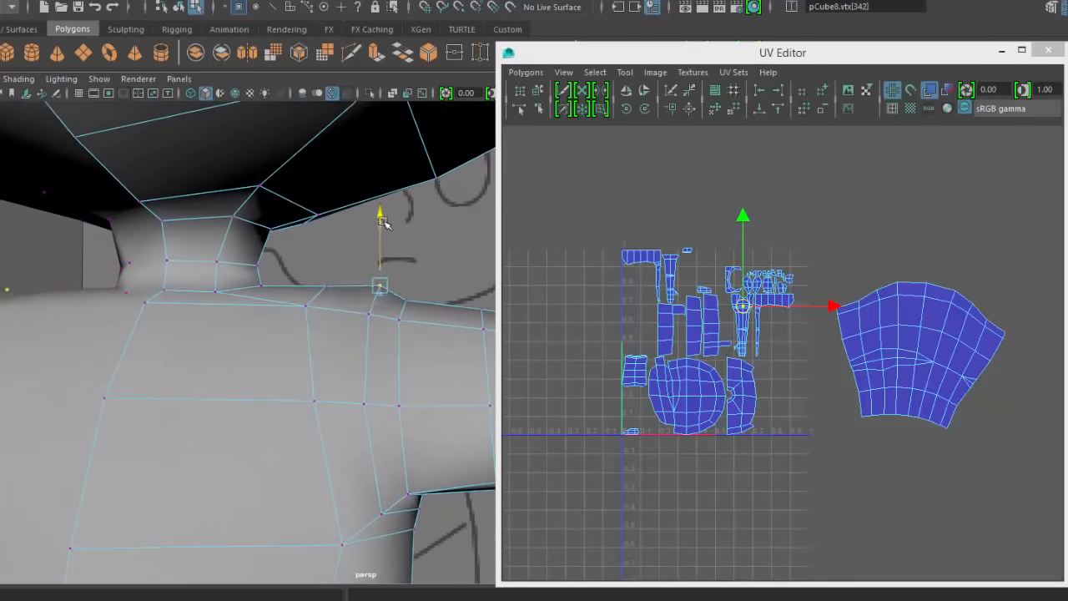
left_click_drag(384, 221, 385, 229)
- Reposition the shoulder loop's vertices on the other side of the arm and in the armpit
left_click_drag(420, 367, 331, 332, "alt")
left_click_drag(300, 415, 370, 262, "alt")
left_click(365, 258)
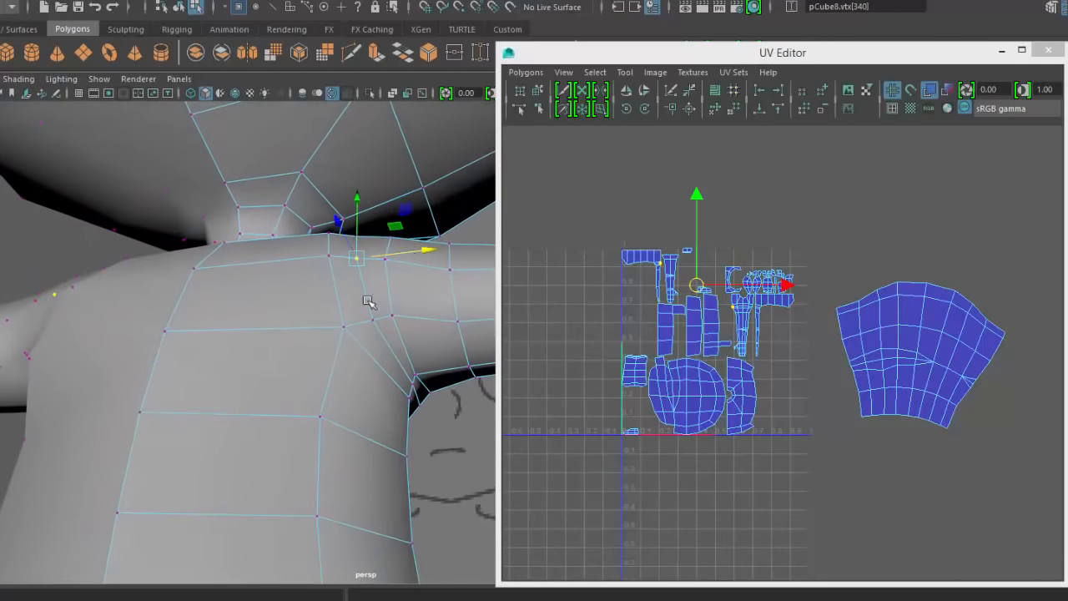
left_click_drag(368, 302, 367, 261, "alt")
left_click(294, 332)
left_click(298, 290)
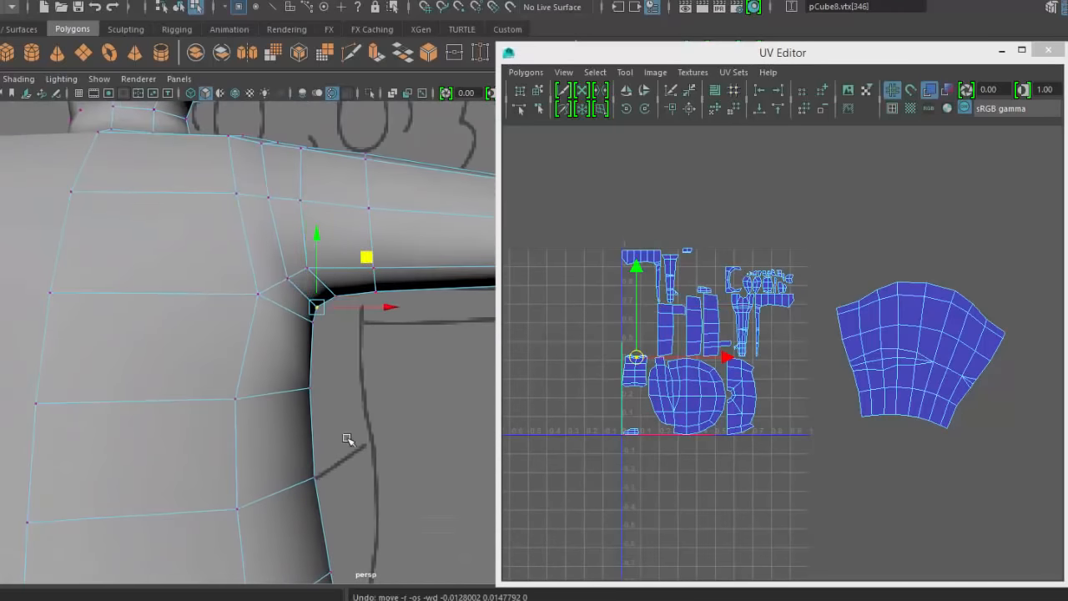
mouse_move(347, 439)
left_mouse_down("alt")
mouse_move(267, 369)
mouse_move(226, 376)
mouse_move(342, 429)
left_mouse_up("alt")
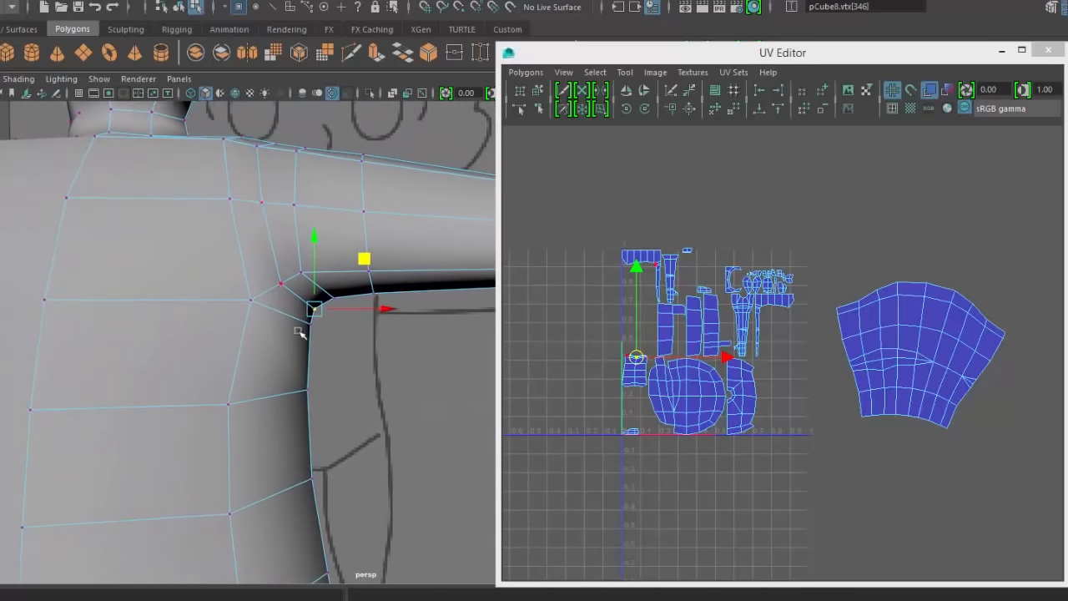
left_click_drag(300, 332, 311, 249, "alt")
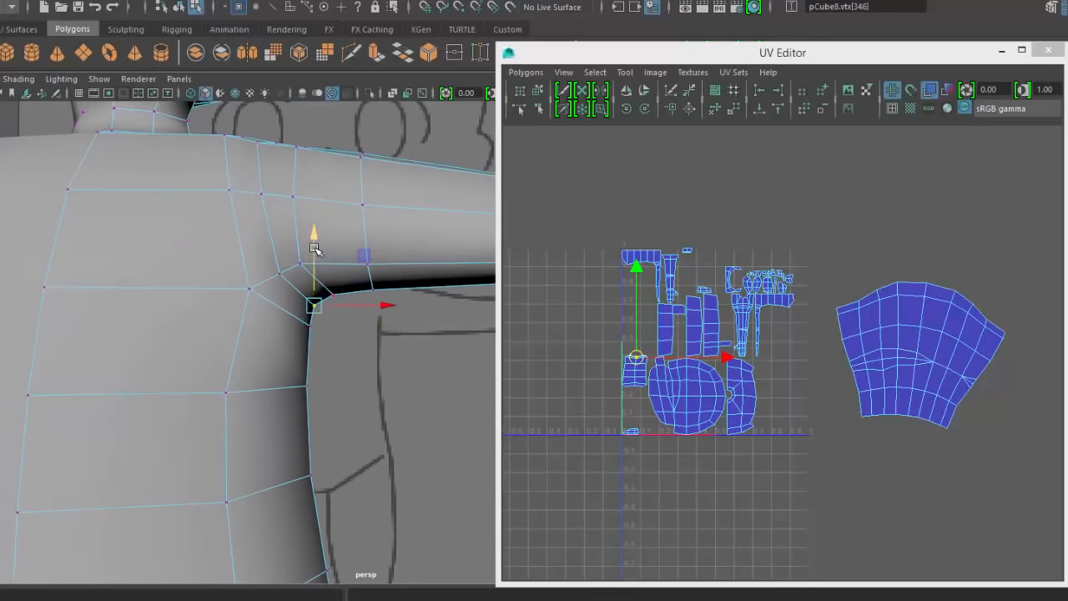
- Select the loop vertex on top of the shoulder and adjust its position to smooth the shoulder line
left_click_drag(315, 307, 250, 260, "alt")
left_click(198, 217)
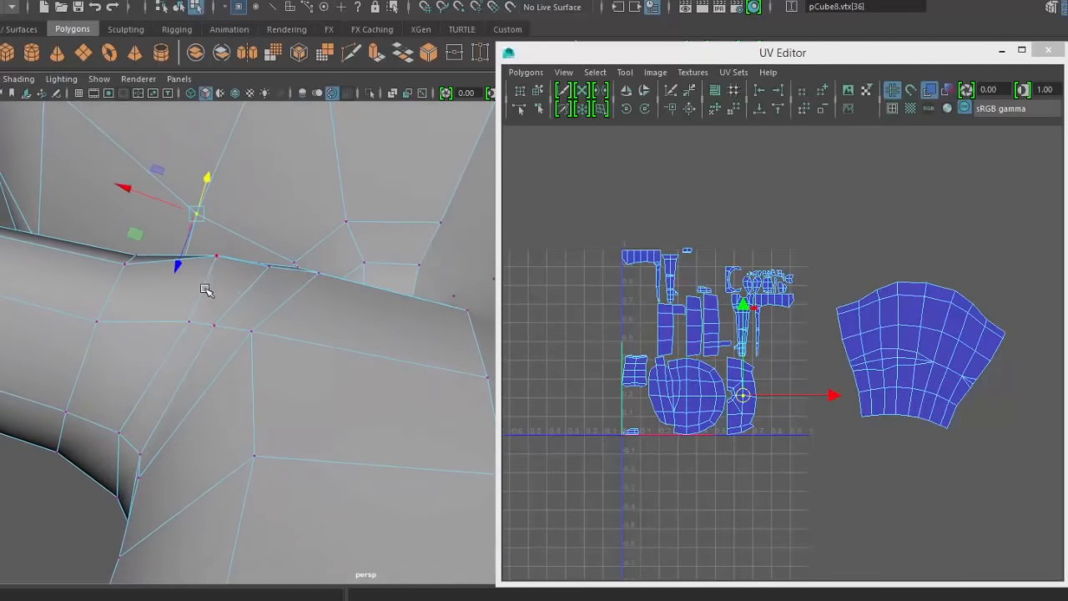
left_click_drag(208, 292, 208, 288, "alt")
left_click(219, 275)
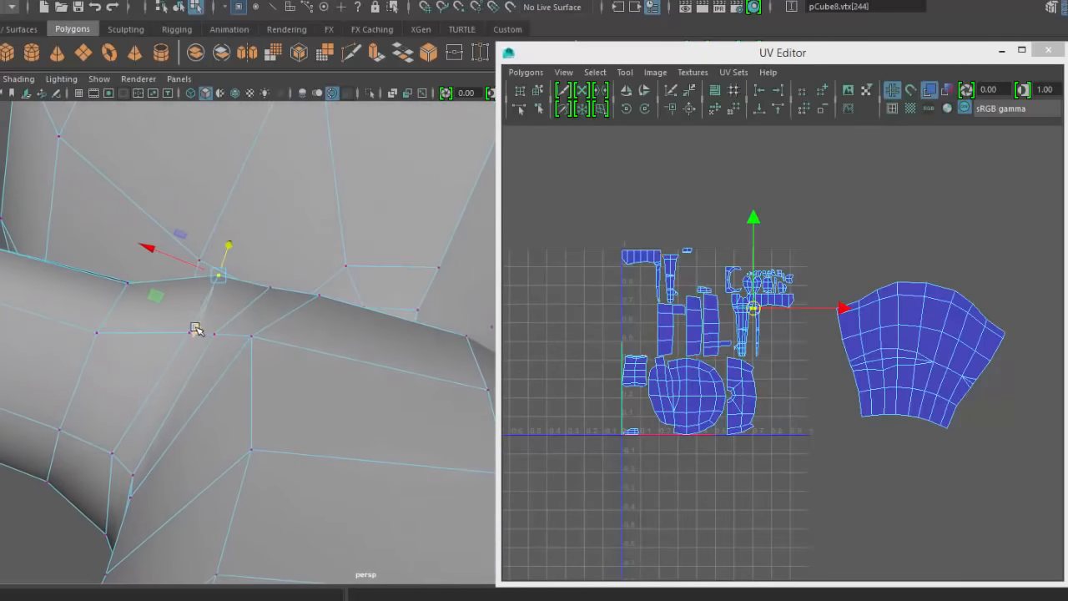
left_click_drag(198, 337, 295, 252, "alt")
- Return to object mode, minimise the UV Editor and inspect the shape of the torso and shoulders
right_click_drag(256, 223, 327, 203)
left_click(1001, 55)
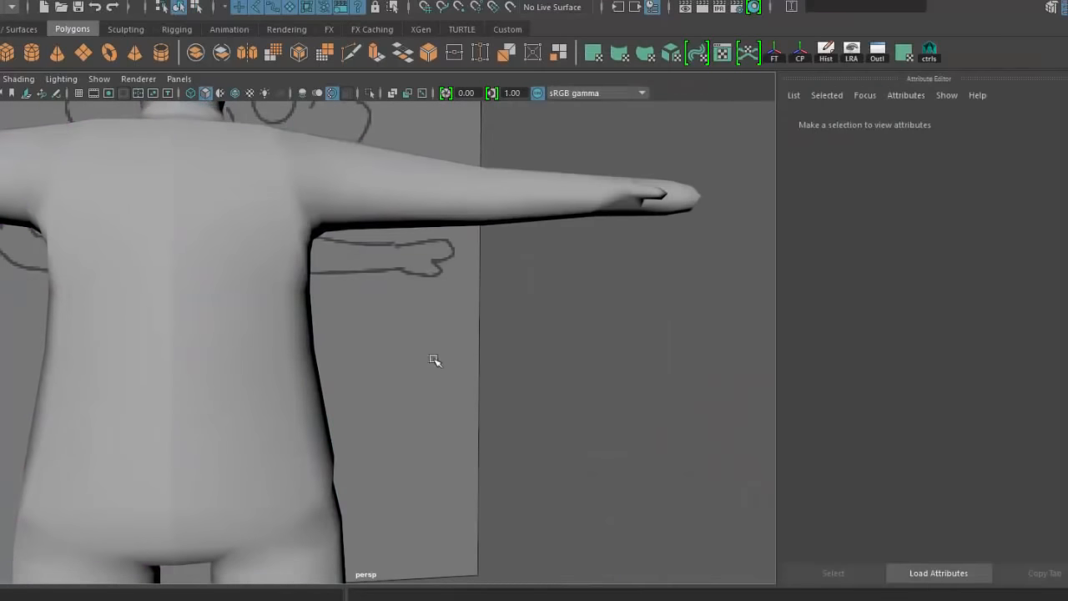
left_click_drag(434, 365, 304, 424, "alt")
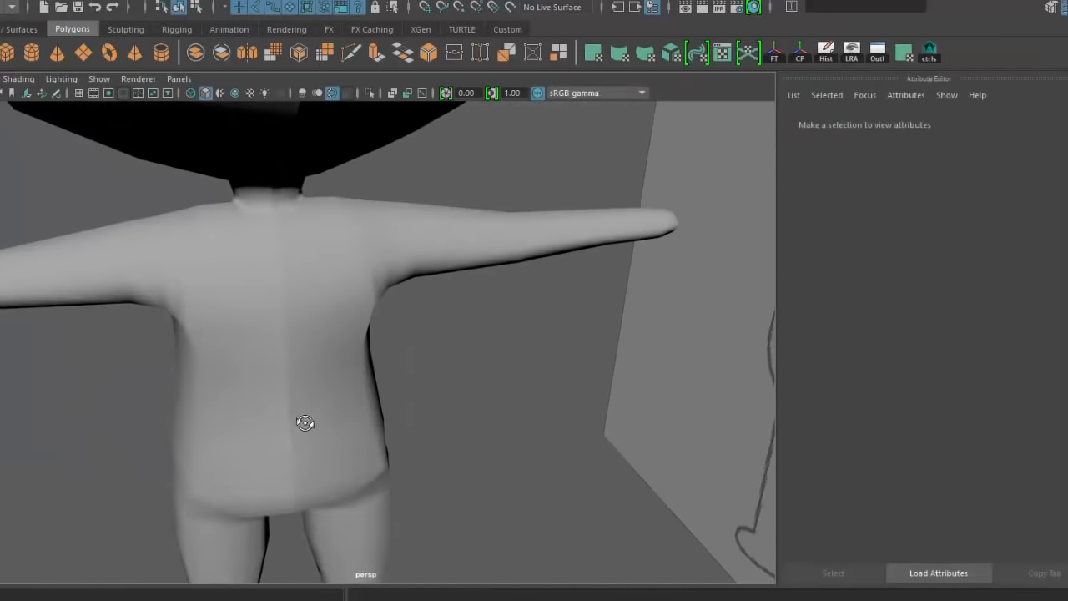
- Select the body mesh and shift the side vertex of the outer shoulder loop along the arm
left_click(243, 376)
left_click_drag(243, 376, 481, 237, "alt")
right_click_drag(481, 238, 438, 238)
left_click(446, 245)
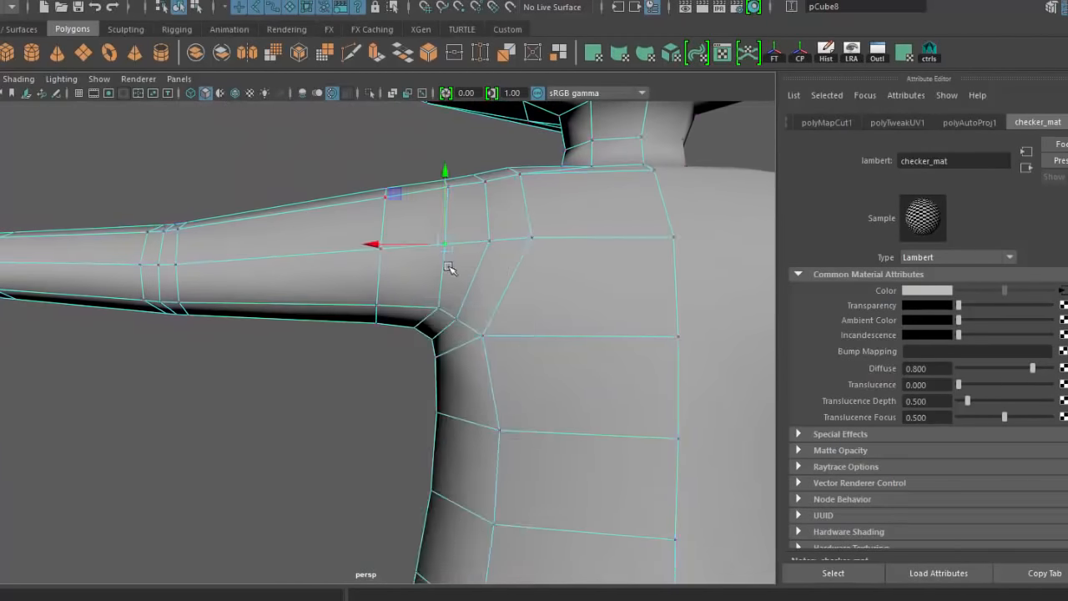
left_click_drag(451, 267, 450, 292, "alt")
key("w")
left_click_drag(504, 295, 558, 266)
left_click_drag(551, 259, 481, 294, "alt")
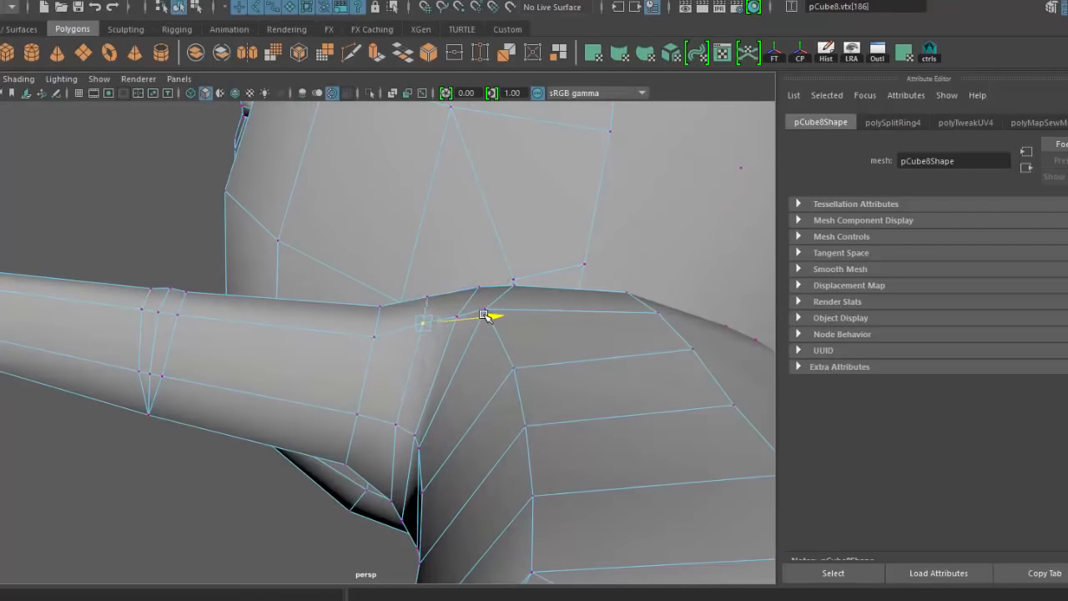
- Reposition the vertex where the torso's side edge line meets the shoulder, above the armpit
left_click_drag(485, 311, 487, 388, "alt")
left_click(495, 249)
left_click_drag(492, 288, 450, 318, "alt")
left_click_drag(477, 368, 451, 391, "alt")
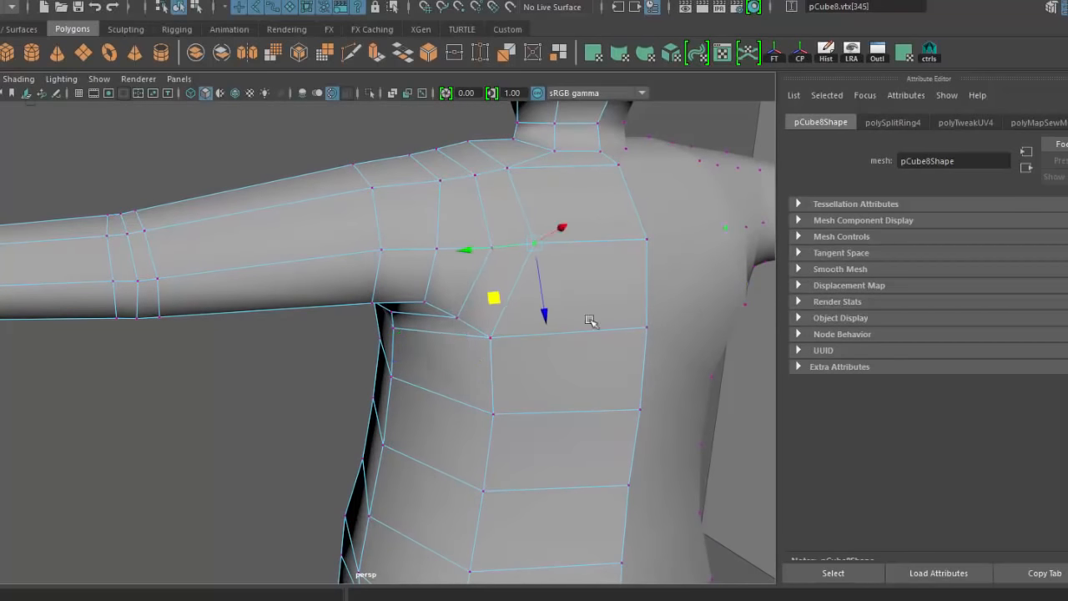
- Shift the front vertex of the outer shoulder loop along the arm and nudge the underarm vertex to even out the armpit
left_click_drag(591, 322, 515, 281, "alt")
left_click_drag(468, 254, 527, 215, "alt")
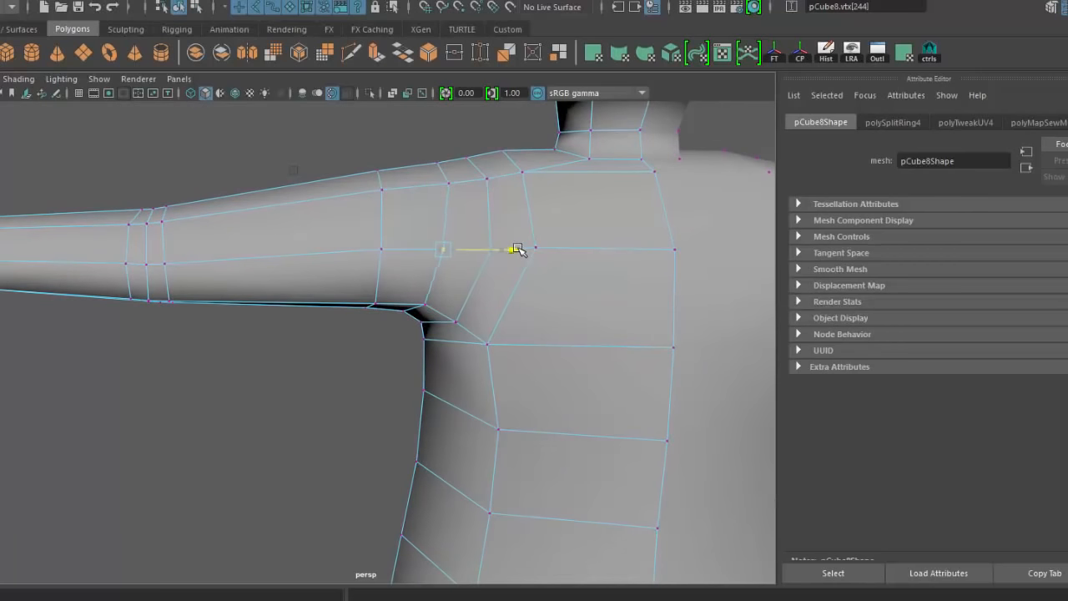
left_click_drag(456, 256, 295, 279, "alt")
left_click(349, 217)
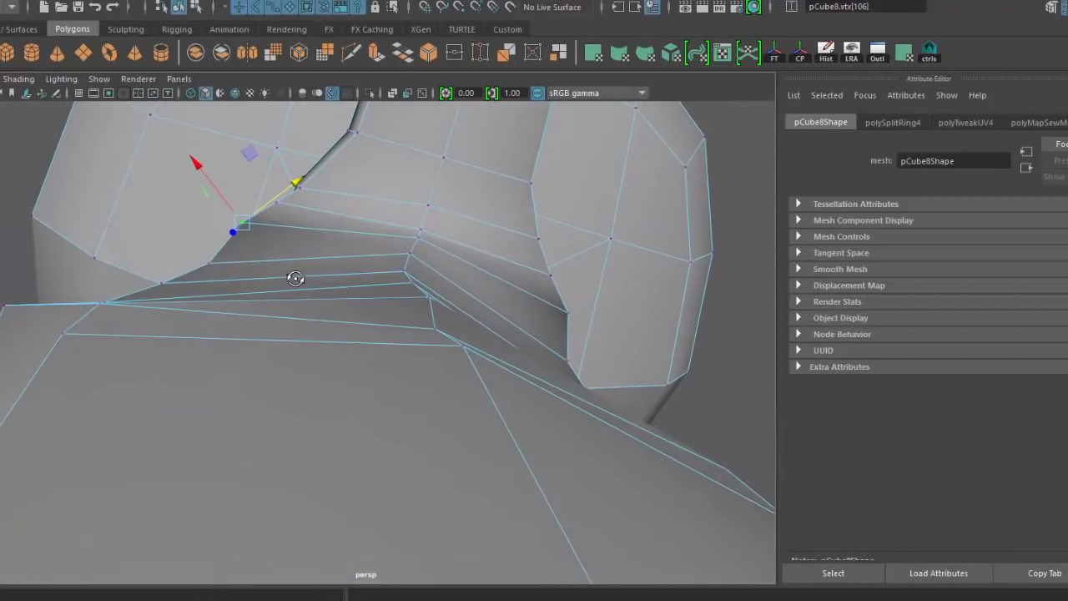
left_click_drag(200, 178, 205, 182)
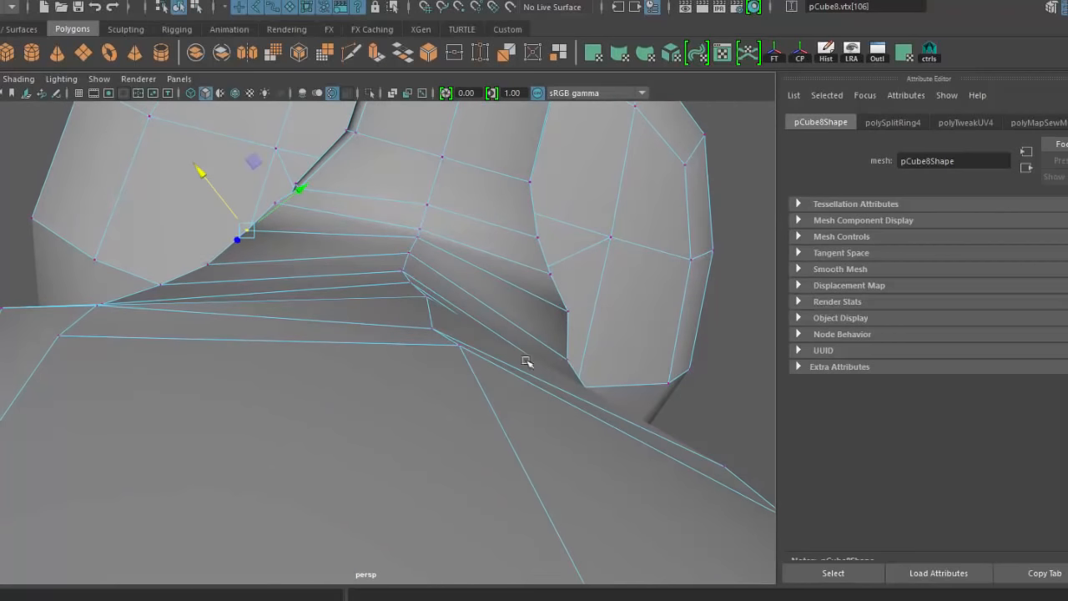
left_click(566, 311)
- Return to object mode, select the body mesh around the reshaped shoulder and bring back the UV Editor
left_click_drag(629, 291, 368, 356, "alt")
right_click_drag(367, 356, 259, 347, "alt")
left_click_drag(258, 346, 426, 313, "alt")
right_click_drag(373, 299, 442, 273)
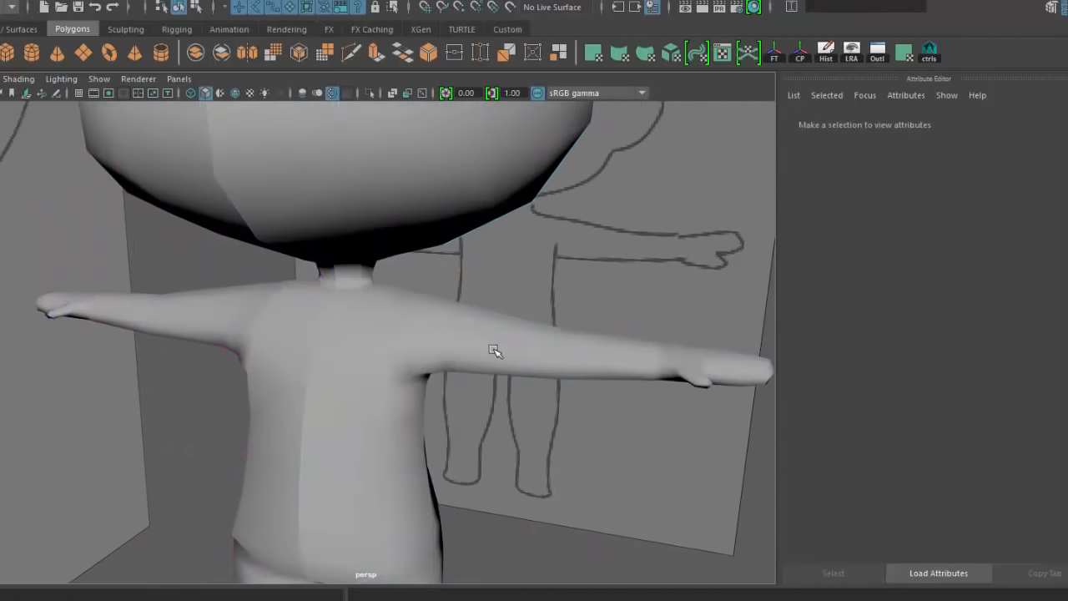
left_click(495, 352)
middle_click_drag(496, 368, 459, 307, "alt")
left_click_drag(465, 353, 460, 408, "alt")
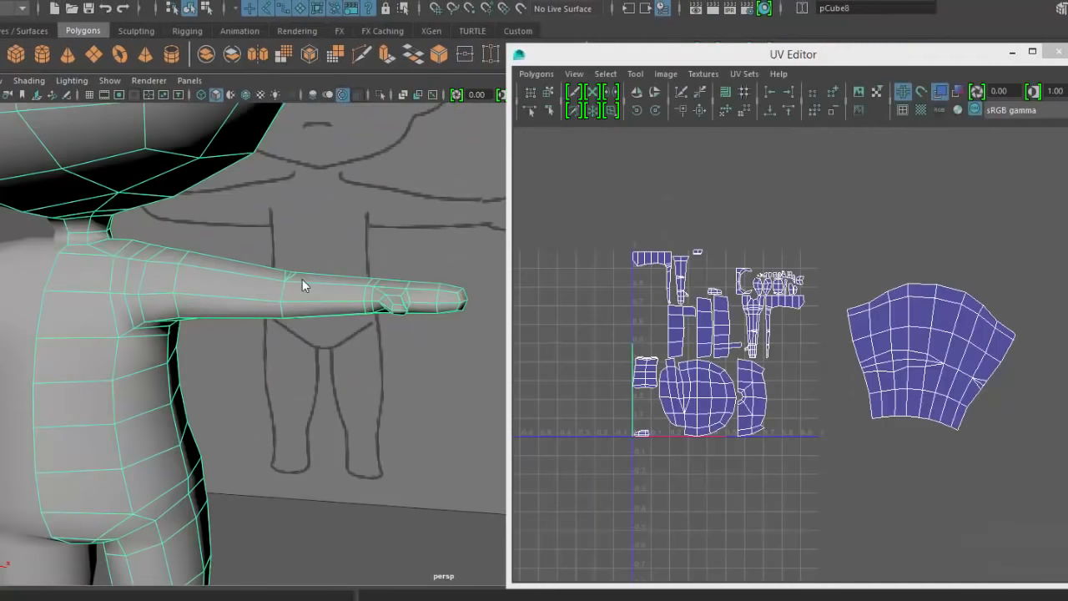
right_click_drag(270, 287, 258, 324)
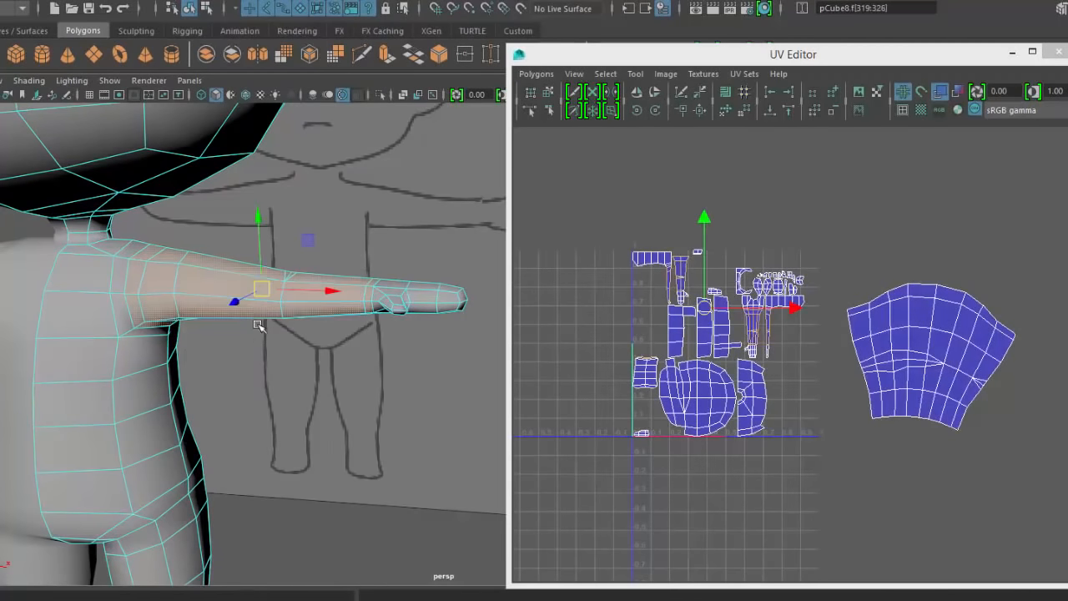
left_click_drag(190, 309, 180, 316, "alt")
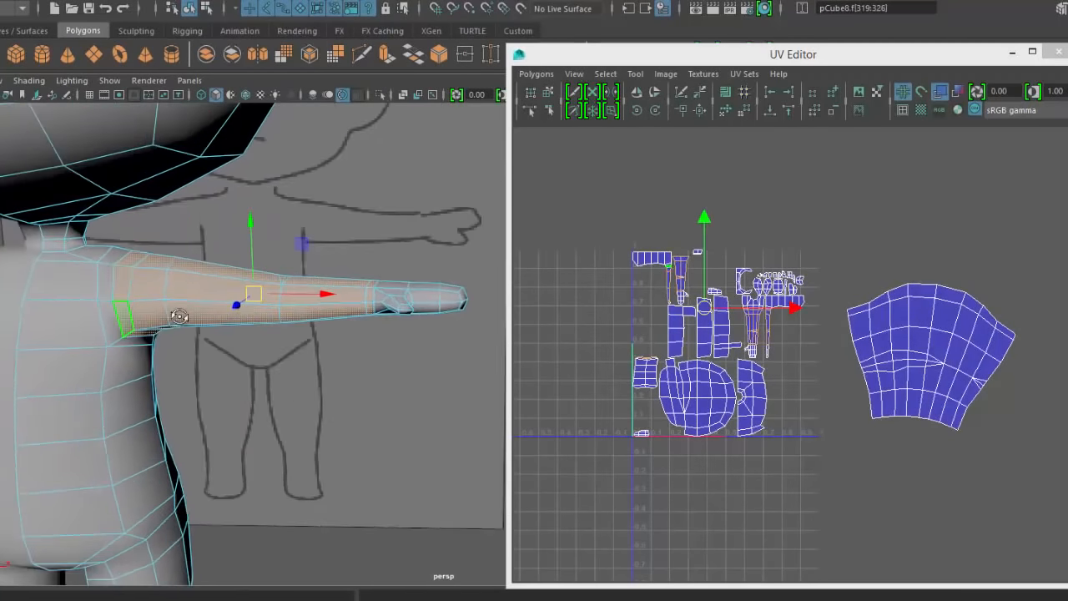
left_click(122, 284)
left_click(236, 439)
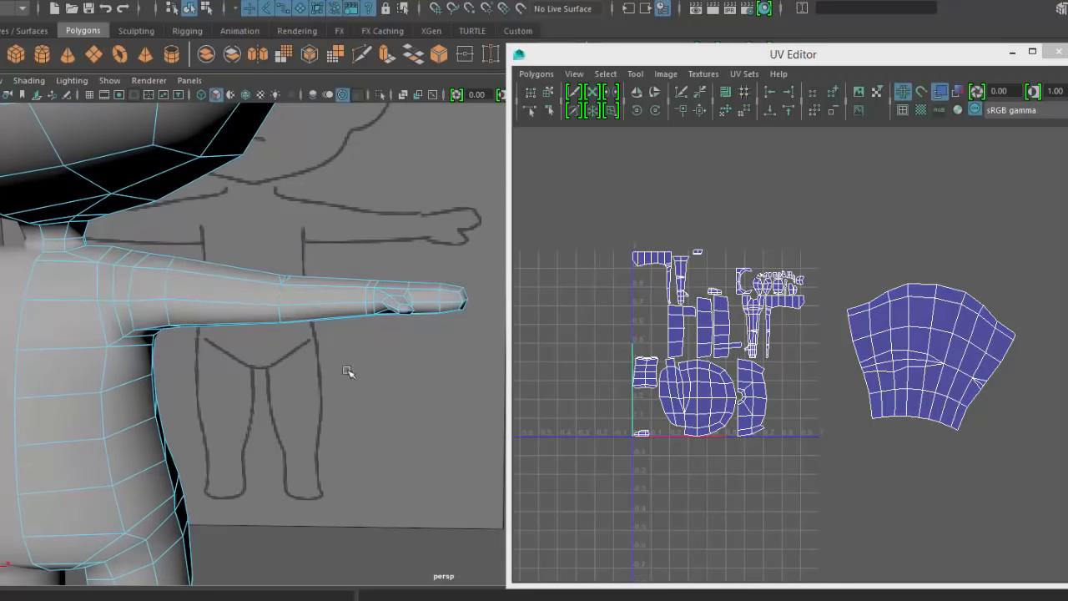
right_click_drag(316, 282, 427, 213)
right_click_drag(409, 355, 413, 380)
left_click(121, 284)
left_click(121, 285)
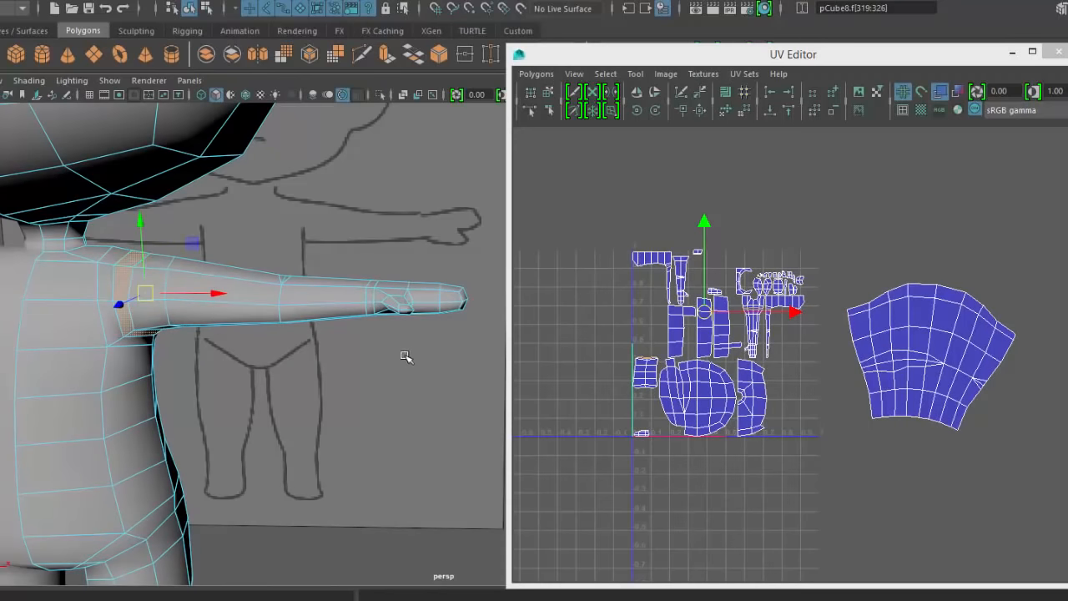
- Select the ring of faces around the middle of the arm and grow the selection twice to span shoulder to wrist
left_click_drag(292, 348, 325, 346, "alt")
left_click_drag(325, 242, 330, 367)
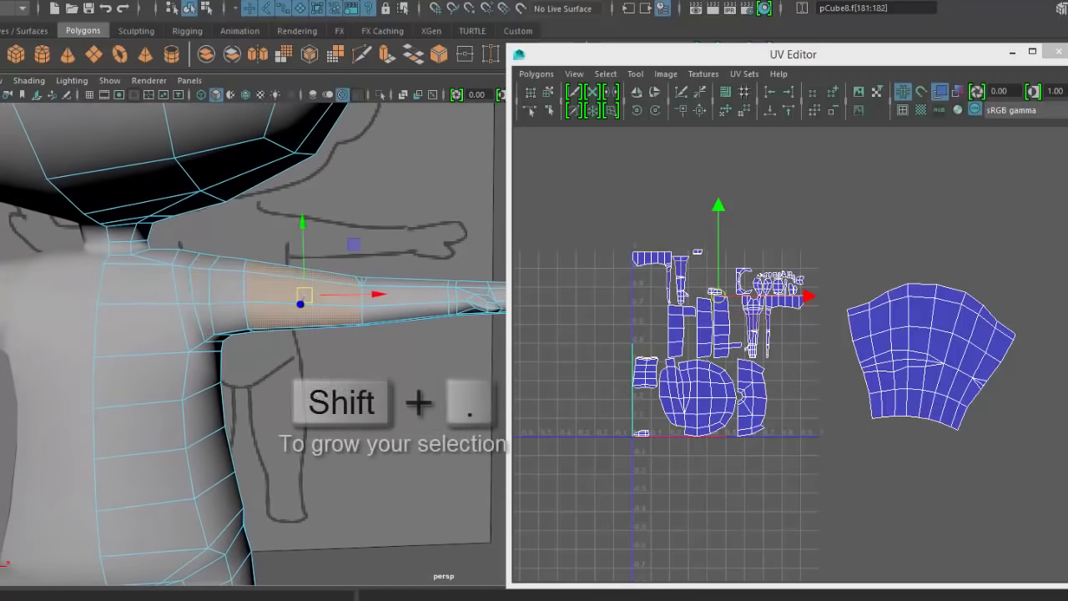
key("shift+period")
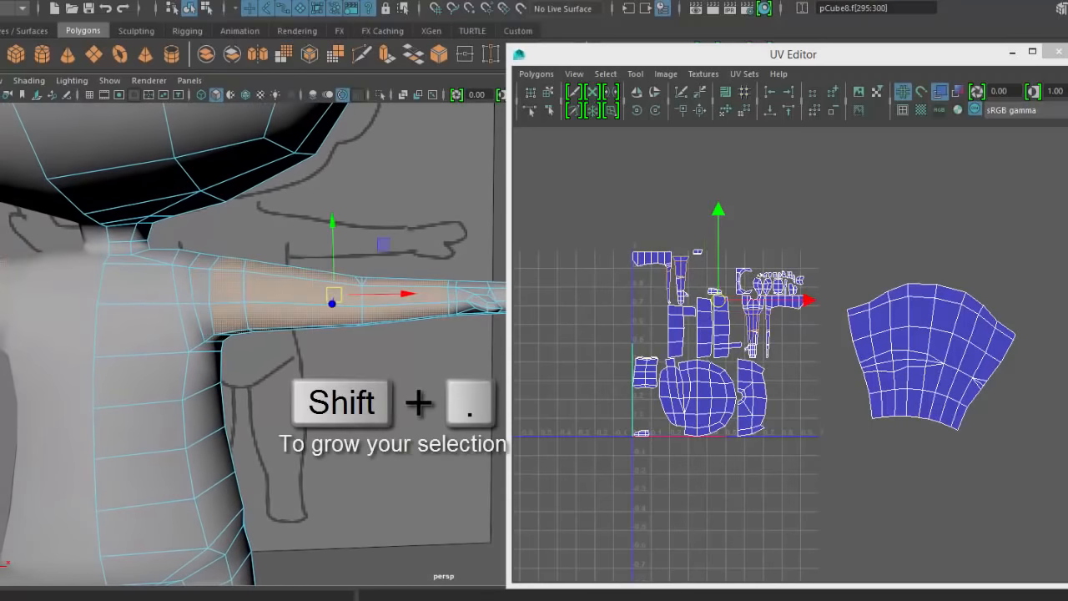
key("shift+period")
- Examine the arm's face selection from all sides in wireframe and shaded display to check its coverage between shoulder and wrist
left_click_drag(446, 368, 310, 508, "alt")
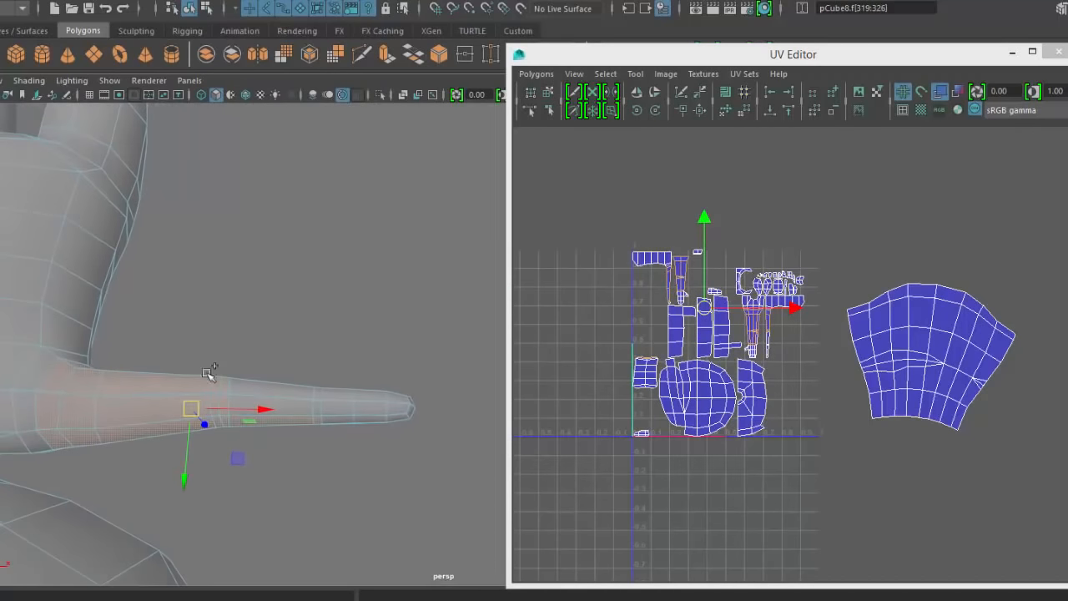
mouse_move(204, 321)
left_mouse_down()
mouse_move(281, 472)
mouse_move(314, 478)
mouse_move(322, 296)
mouse_move(306, 359)
left_mouse_up()
scroll(302, 371, "down", 6)
key("4")
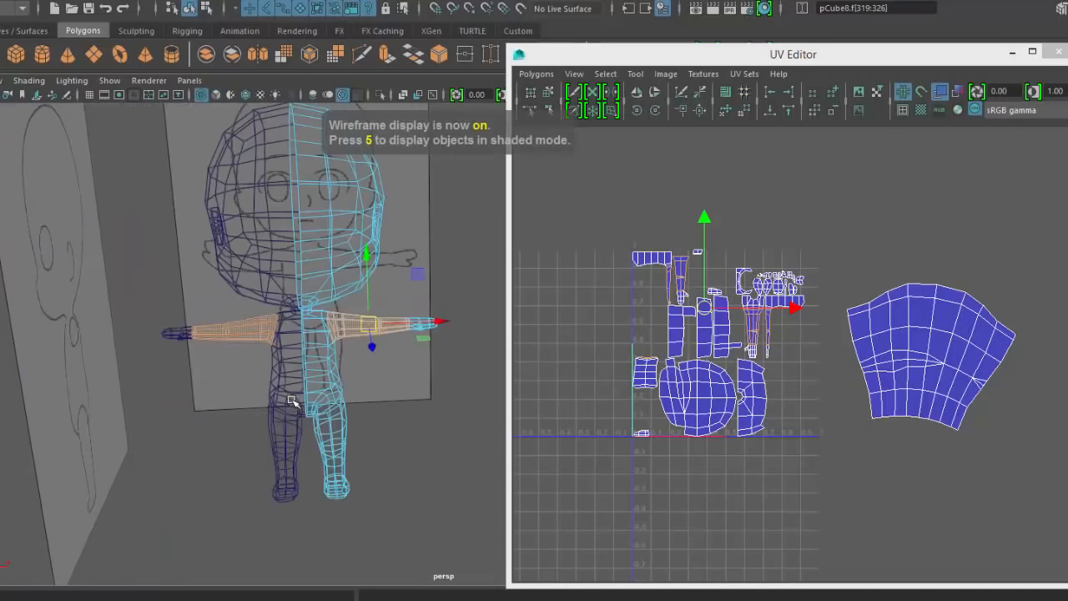
key("f")
left_click_drag(348, 405, 285, 435, "alt")
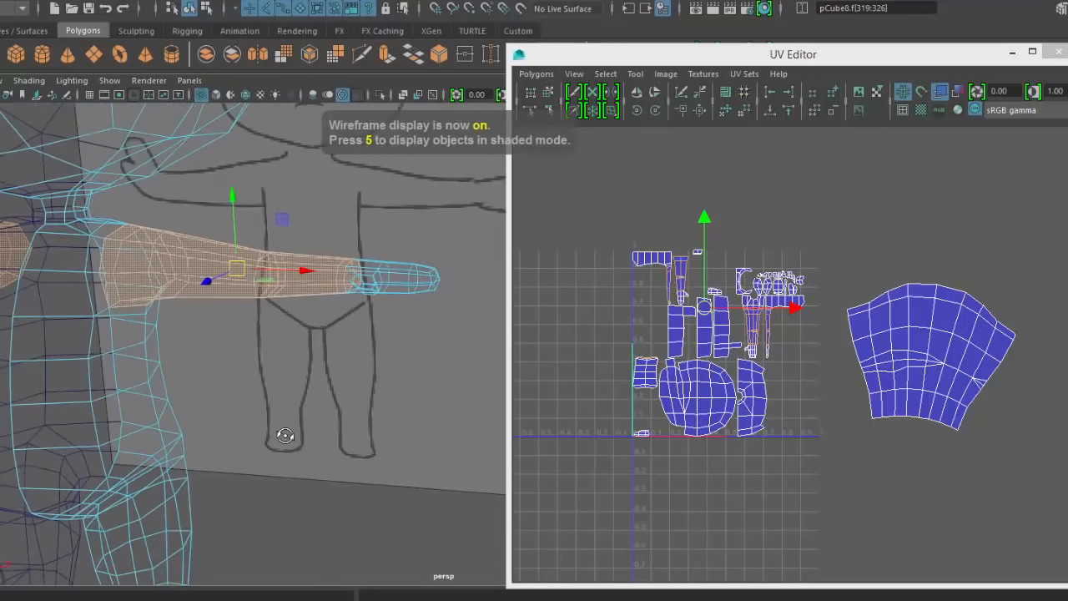
key("5")
mouse_move(258, 392)
left_mouse_down("alt")
mouse_move(303, 410)
mouse_move(296, 427)
mouse_move(454, 489)
mouse_move(456, 407)
mouse_move(441, 498)
mouse_move(358, 501)
mouse_move(328, 446)
mouse_move(465, 507)
left_mouse_up("alt")
left_click_drag(352, 424, 280, 372, "alt")
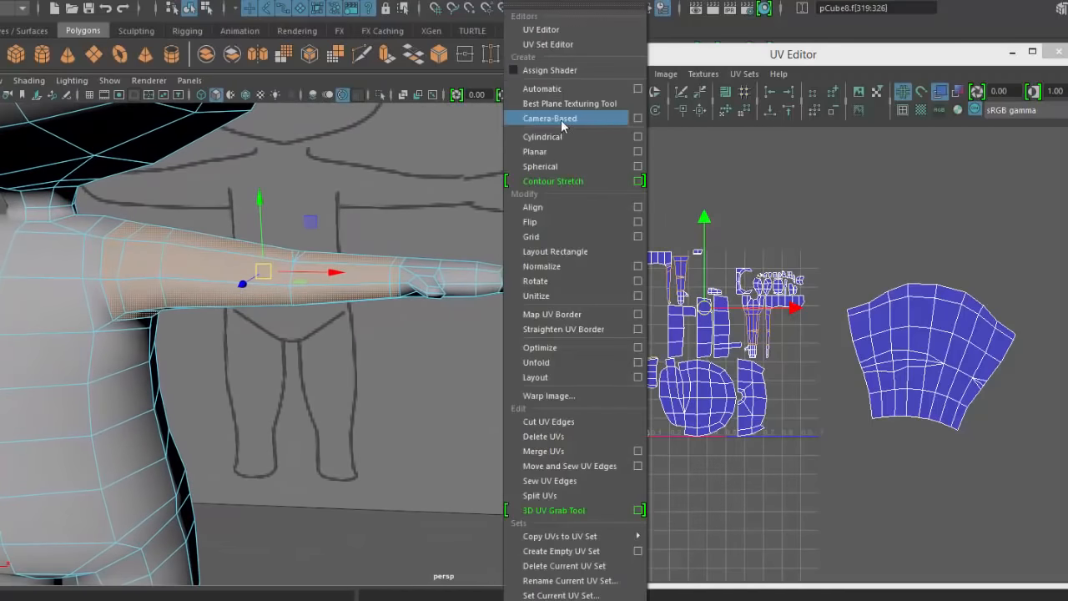
- Apply Automatic UV mapping to the selected arm faces and move the resulting shells to empty space beside the leg shell
left_click(564, 89)
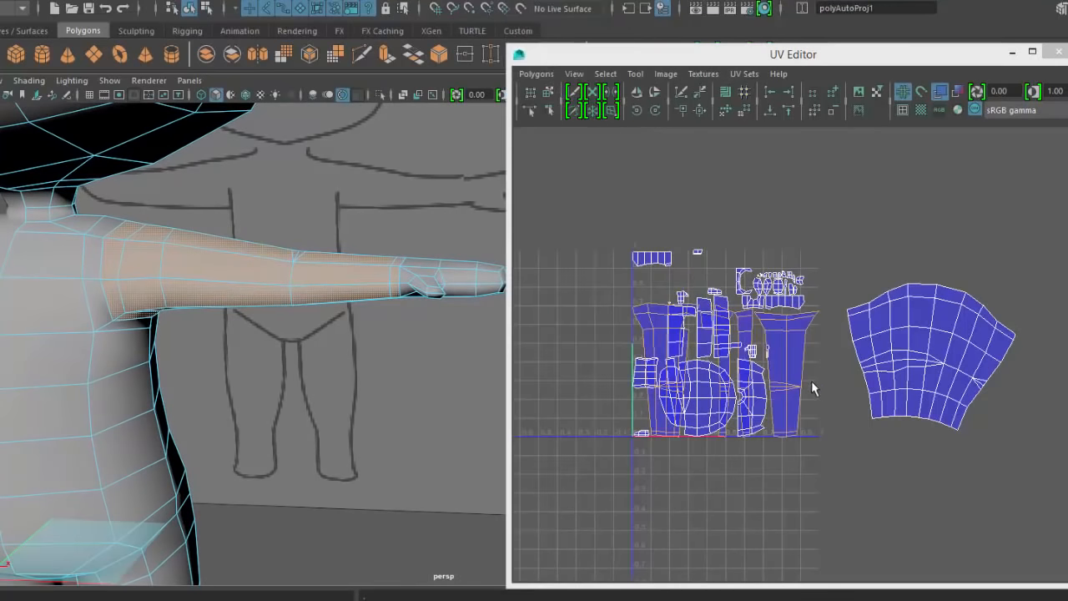
key("w")
scroll(748, 376, "down", 4)
left_click_drag(799, 370, 1033, 360, "alt")
middle_click_drag(942, 410, 832, 410, "alt")
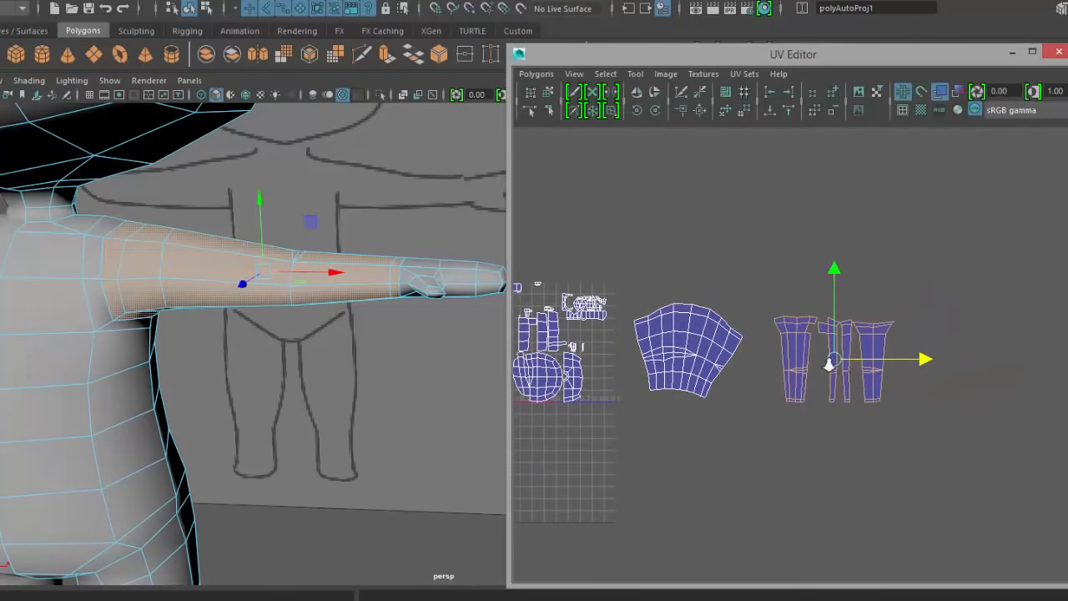
right_click_drag(827, 359, 902, 416, "alt")
- Select the underarm edge line from shoulder to wrist and cut the UVs along it
left_click_drag(374, 369, 328, 357, "alt")
right_click_drag(325, 357, 310, 310)
left_click(262, 353)
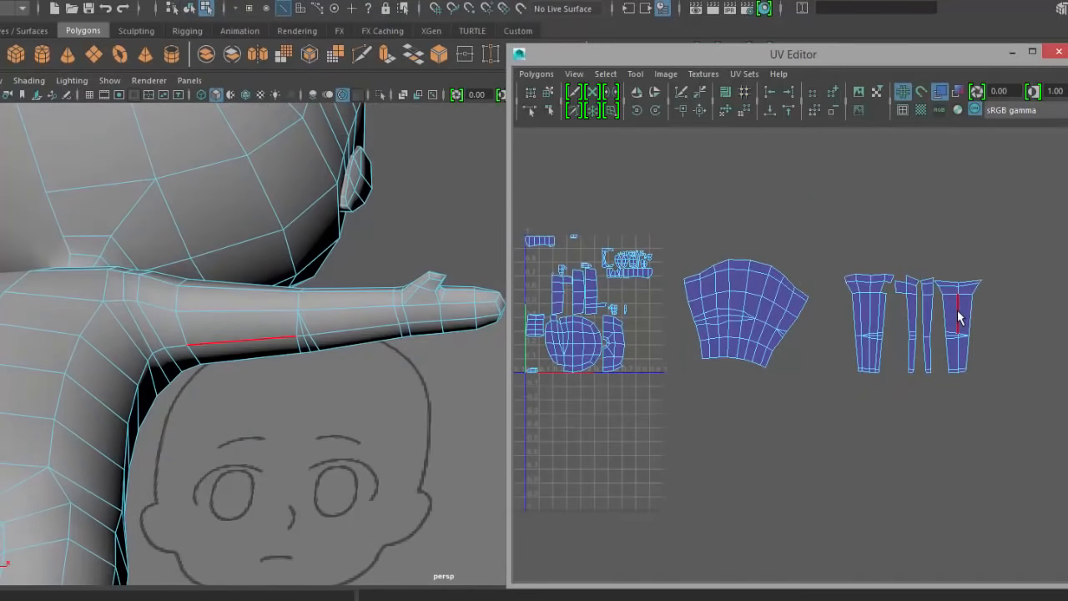
left_click(960, 317)
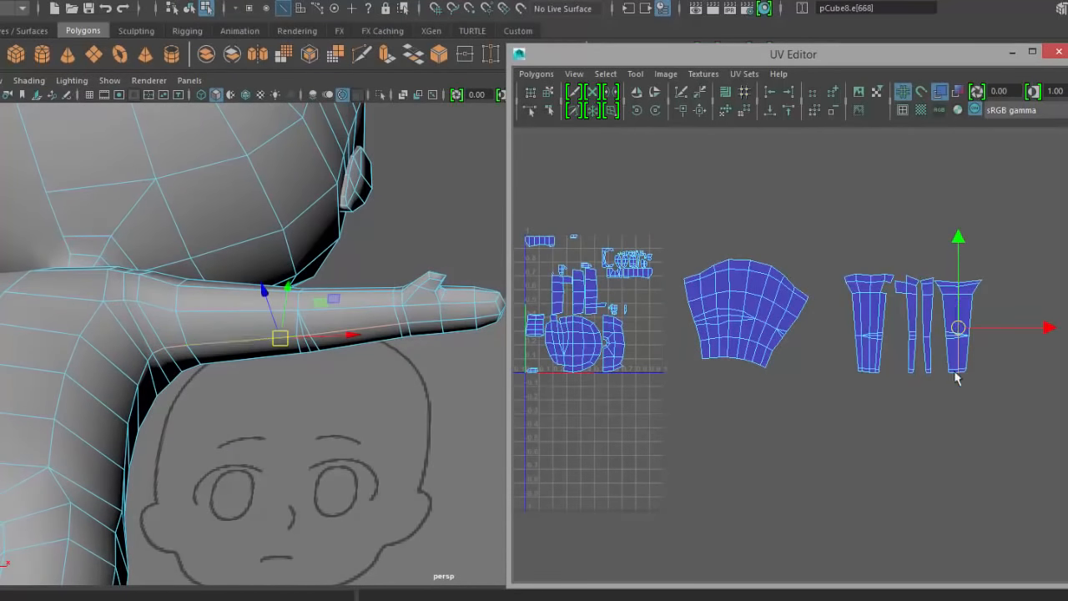
key("q")
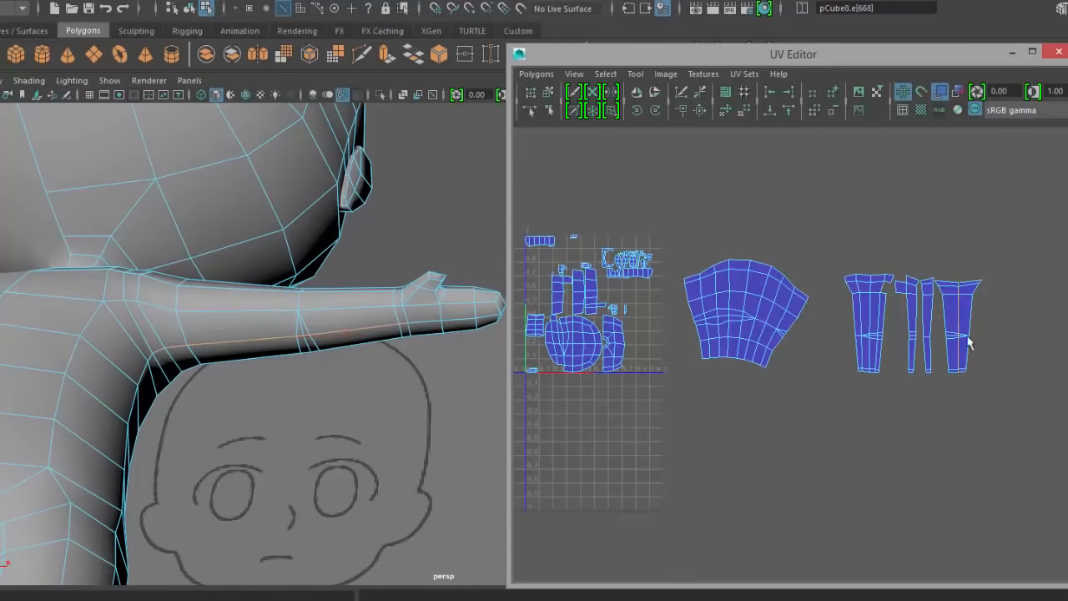
right_click(983, 230, "shift")
right_click_drag(985, 234, 938, 231, "shift")
scroll(924, 302, "up", 3)
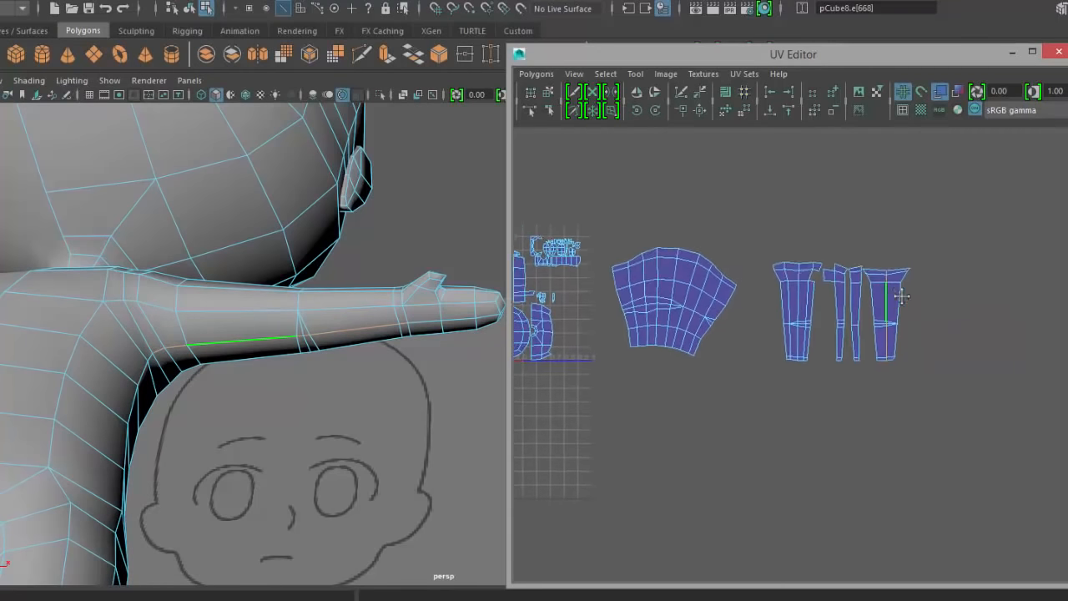
right_click_drag(927, 300, 931, 279)
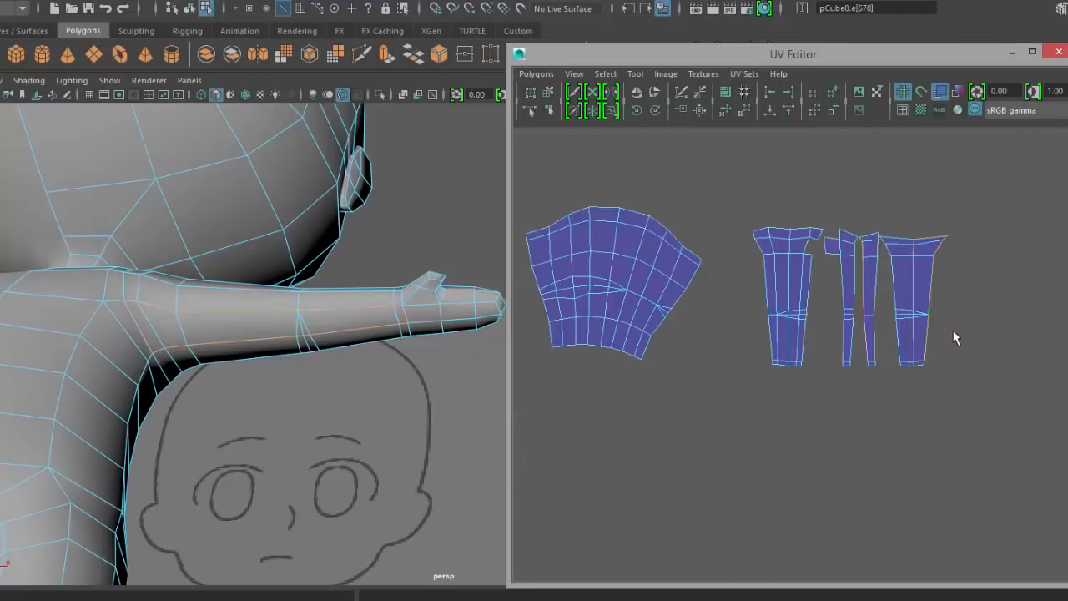
- Select the outer side edges of the two cut underarm halves and move and sew them to the adjacent narrow strips
middle_click_drag(968, 288, 890, 310, "alt")
right_click_drag(809, 203, 989, 322, "alt")
middle_click_drag(911, 278, 858, 283, "alt")
mouse_move(890, 171)
left_mouse_down()
mouse_move(837, 492)
mouse_move(825, 475)
left_mouse_up()
left_click_drag(795, 292, 802, 162, "shift")
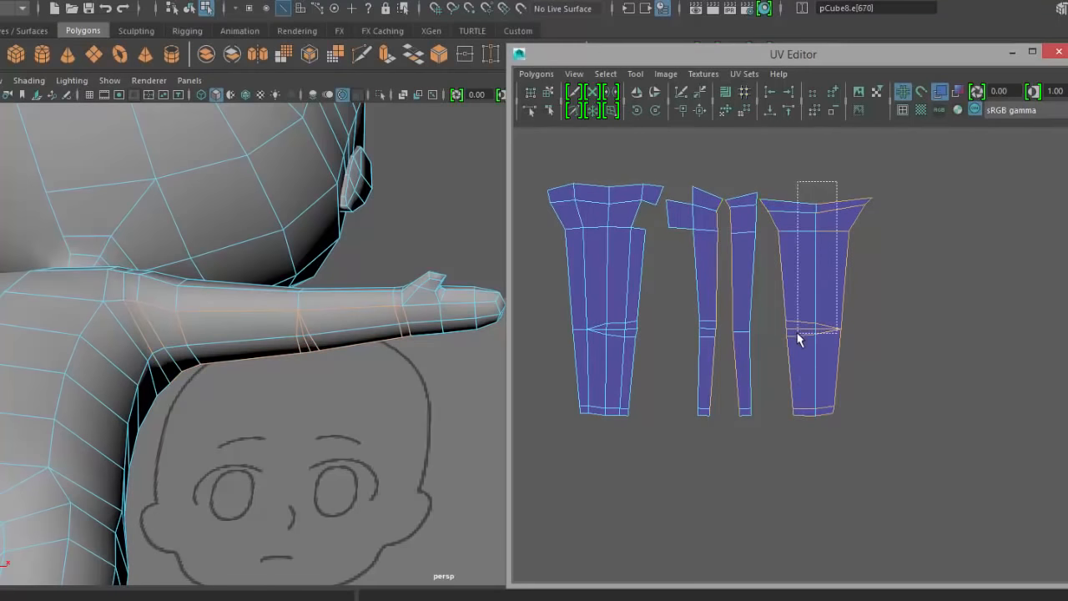
left_click_drag(808, 385, 823, 439)
right_click_drag(910, 347, 912, 290, "shift")
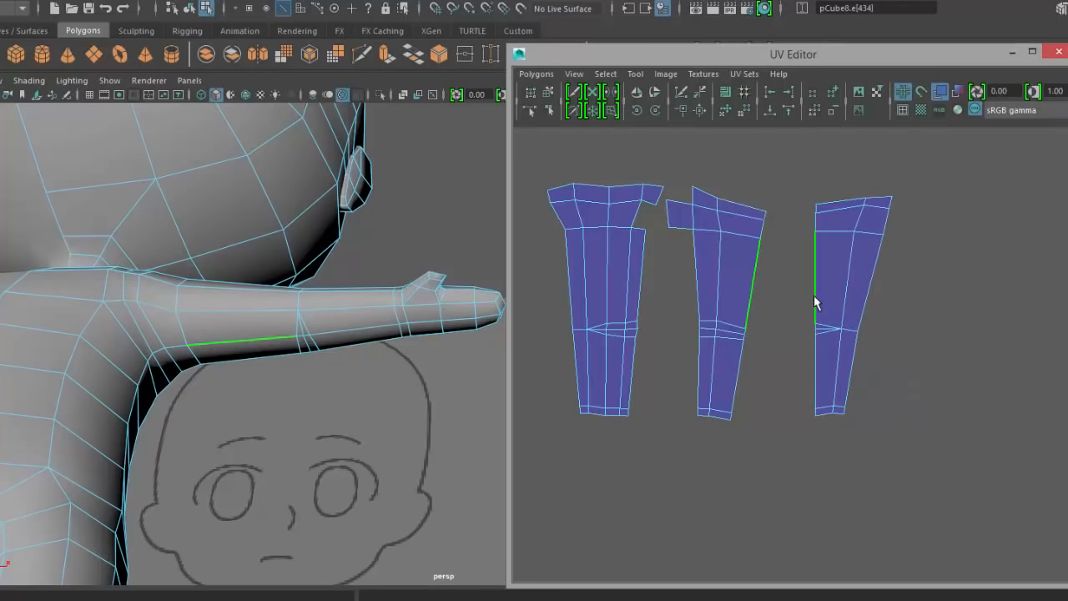
- Select the long outer edge line of the rightmost arm shell and move and sew it to the wide arm shell
left_click(883, 206)
left_click(890, 205)
left_click(888, 220, "shift")
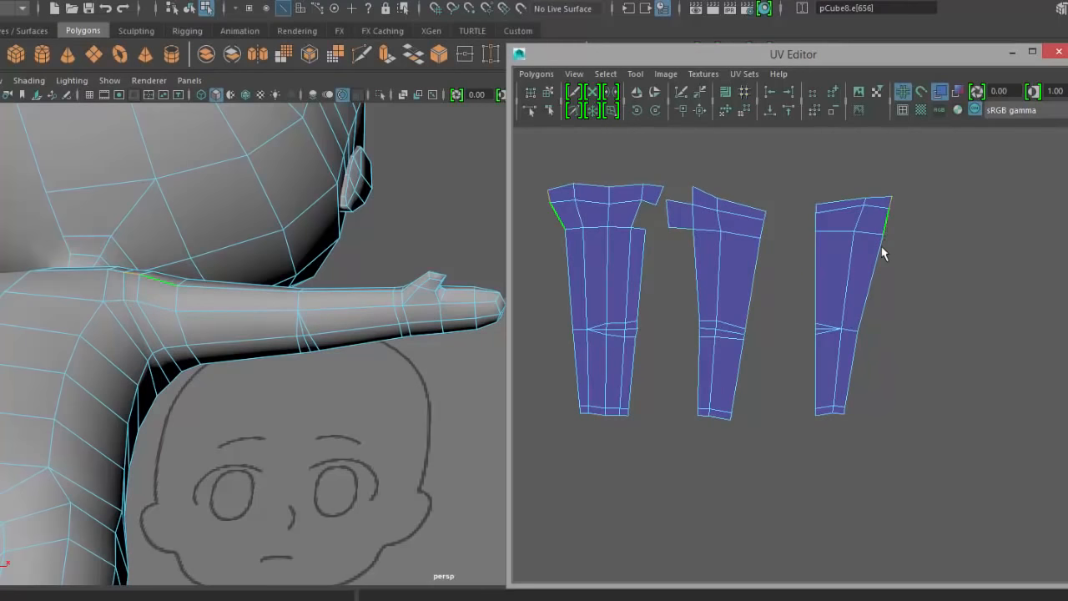
left_click(872, 282, "shift")
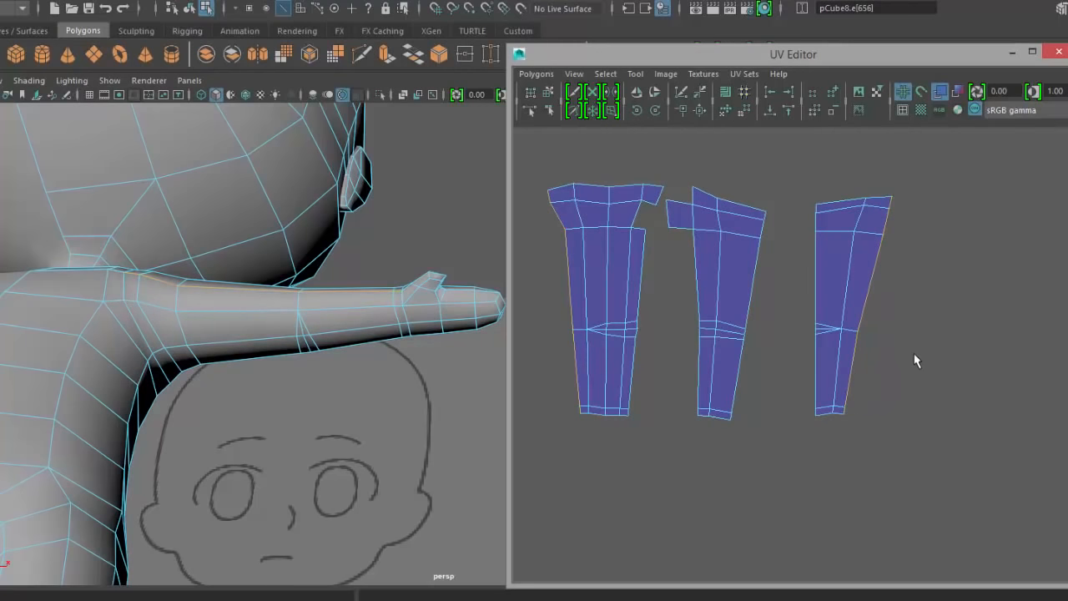
right_click_drag(914, 362, 916, 330, "shift")
- Select the matching side edges of the wide arm shell and move and sew the last separate arm shell onto it
middle_click_drag(680, 320, 795, 351, "alt")
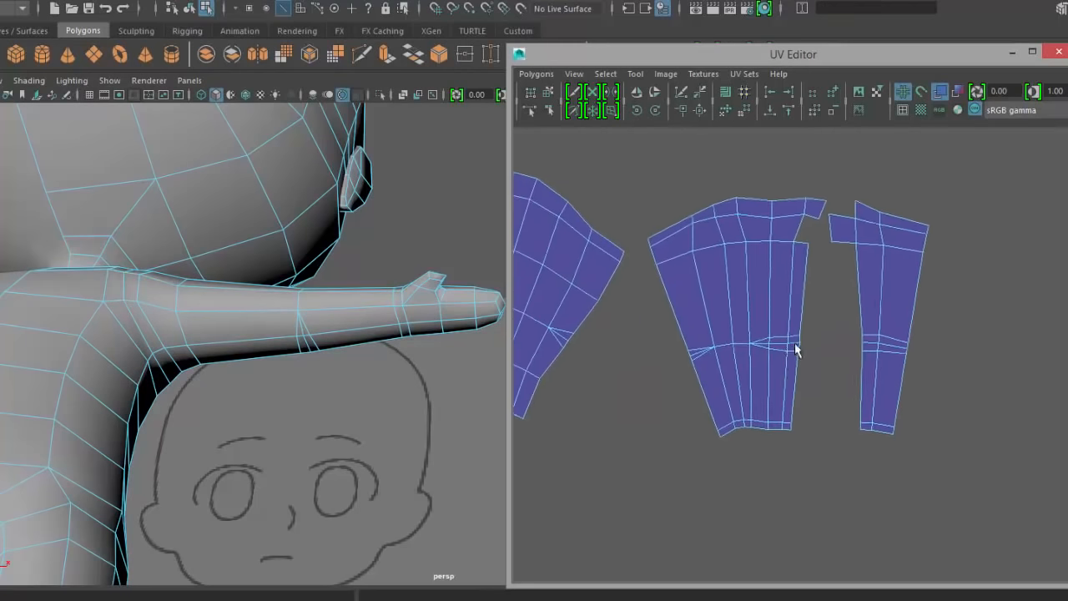
left_click(801, 307)
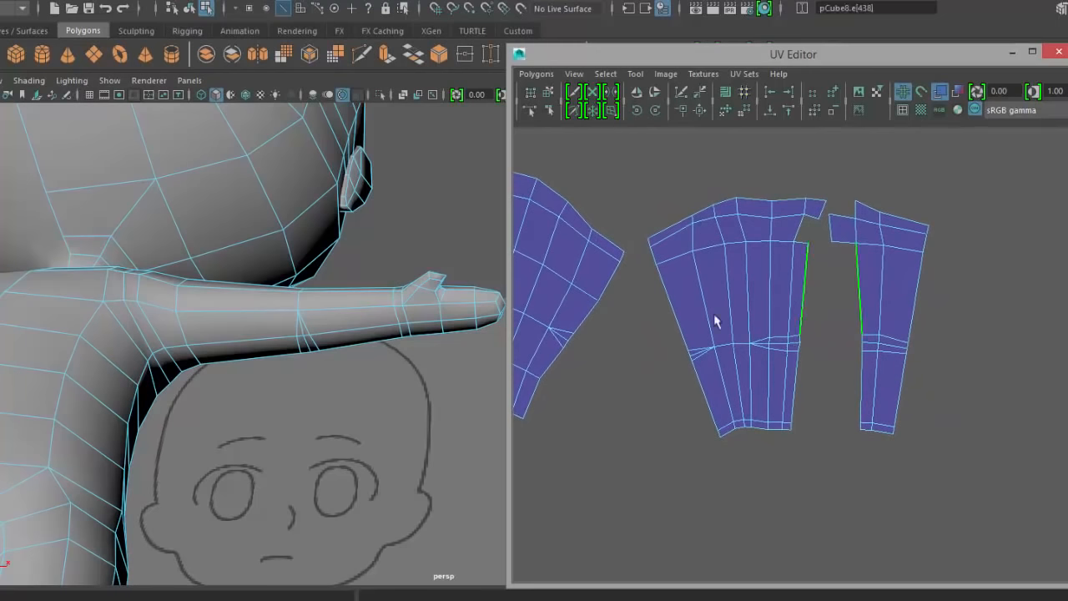
left_click(349, 329)
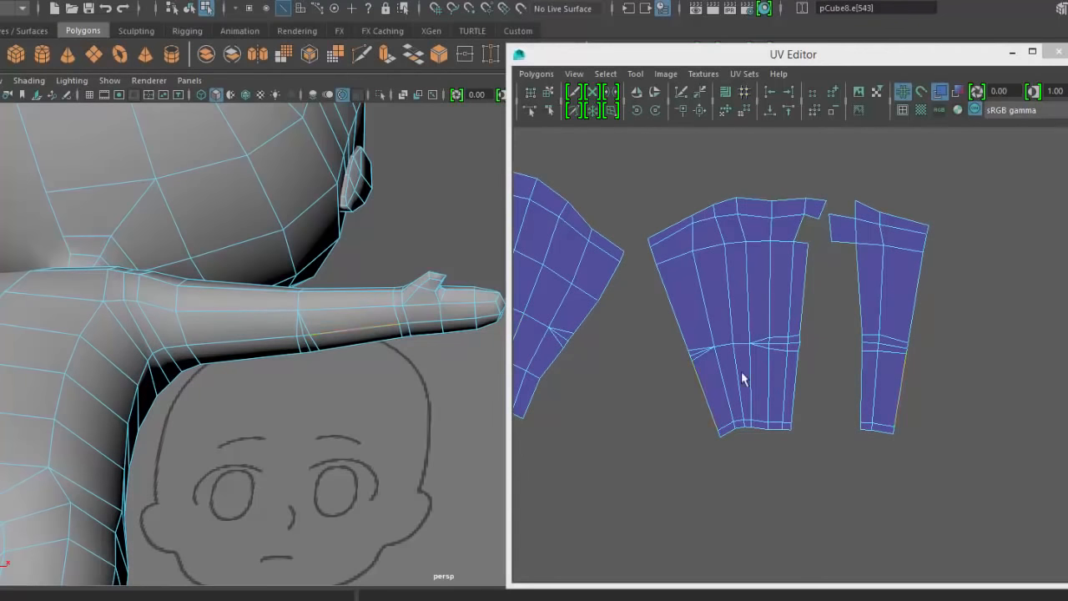
left_click(795, 383)
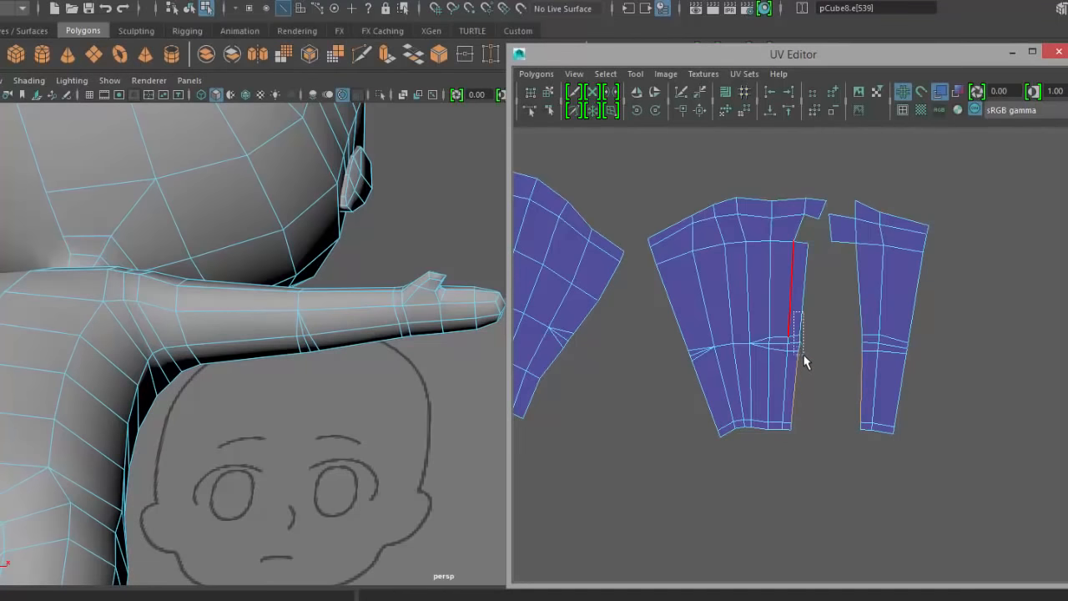
left_click_drag(805, 360, 795, 433)
right_click_drag(837, 323, 835, 301, "shift")
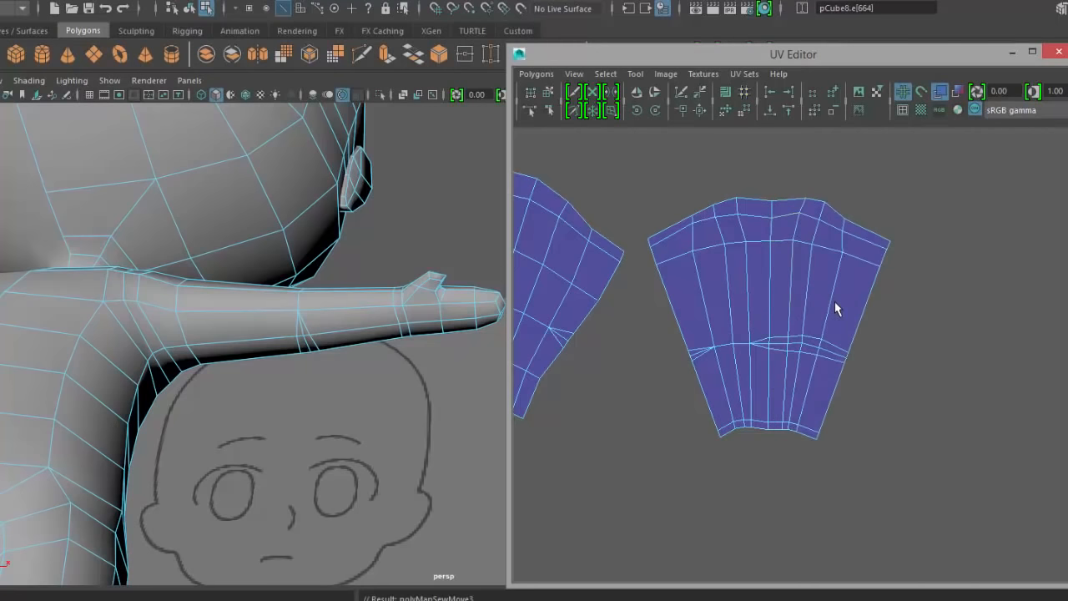
- Check the underarm seam on the arm shell's border and display the checker texture on the model
right_click_drag(724, 315, 715, 261)
left_click(679, 314)
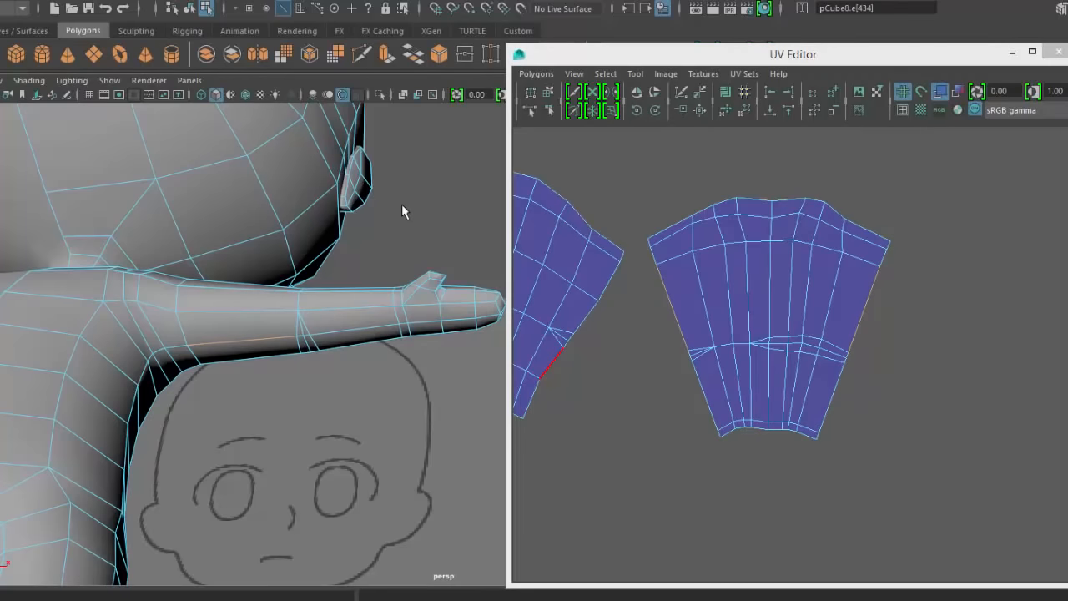
key("6")
- Select all faces of the sewn arm shell and convert the selection to UVs
right_click_drag(844, 253, 911, 255)
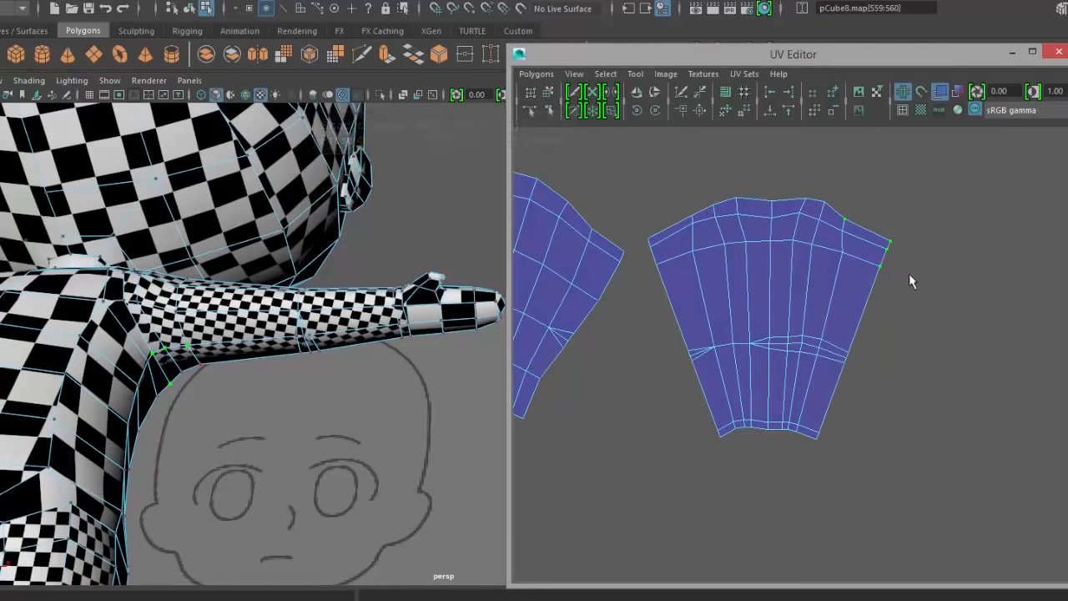
right_click_drag(922, 263, 872, 204, "ctrl")
left_click(799, 278)
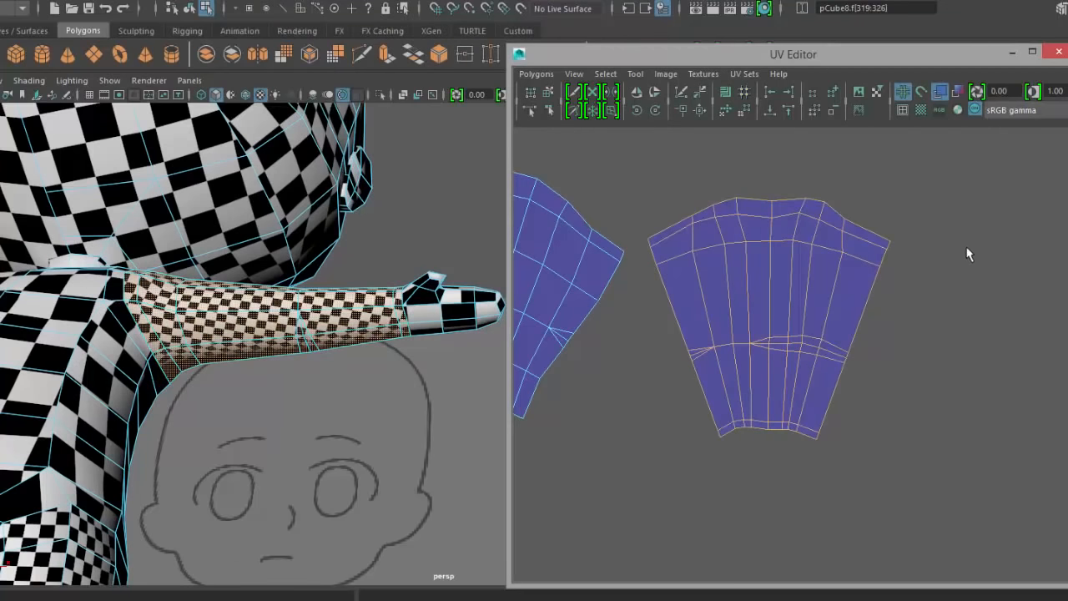
right_click_drag(932, 234, 1046, 232, "ctrl")
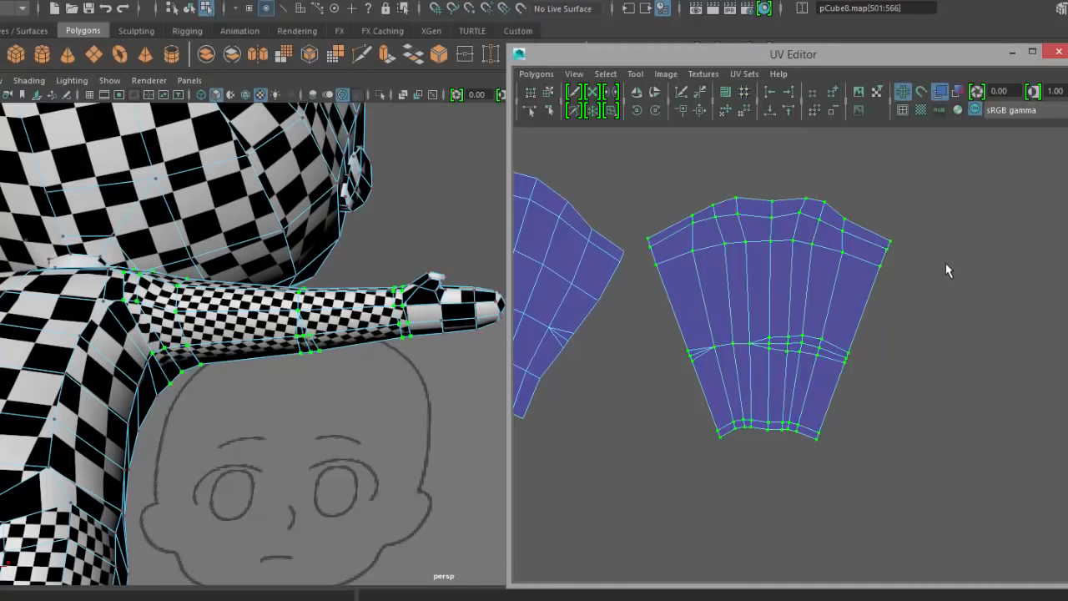
- Smooth the selected arm UVs with Unfold, try Relax, and finish with another Unfold
right_click_drag(956, 232, 957, 282, "shift")
left_click_drag(623, 451, 619, 457)
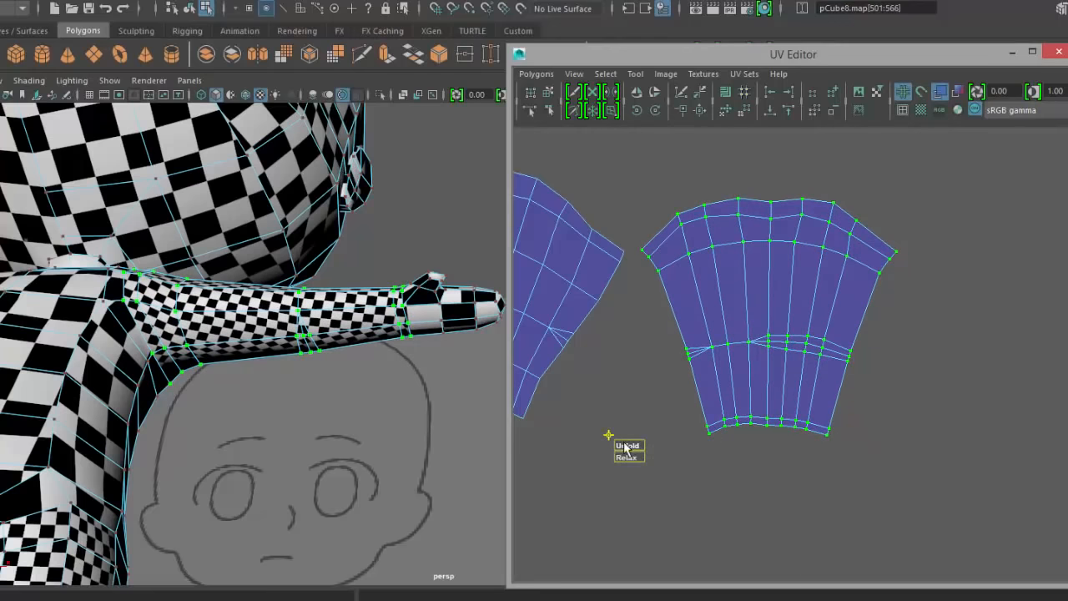
left_click_drag(725, 444, 726, 443)
left_click_drag(626, 461, 691, 457)
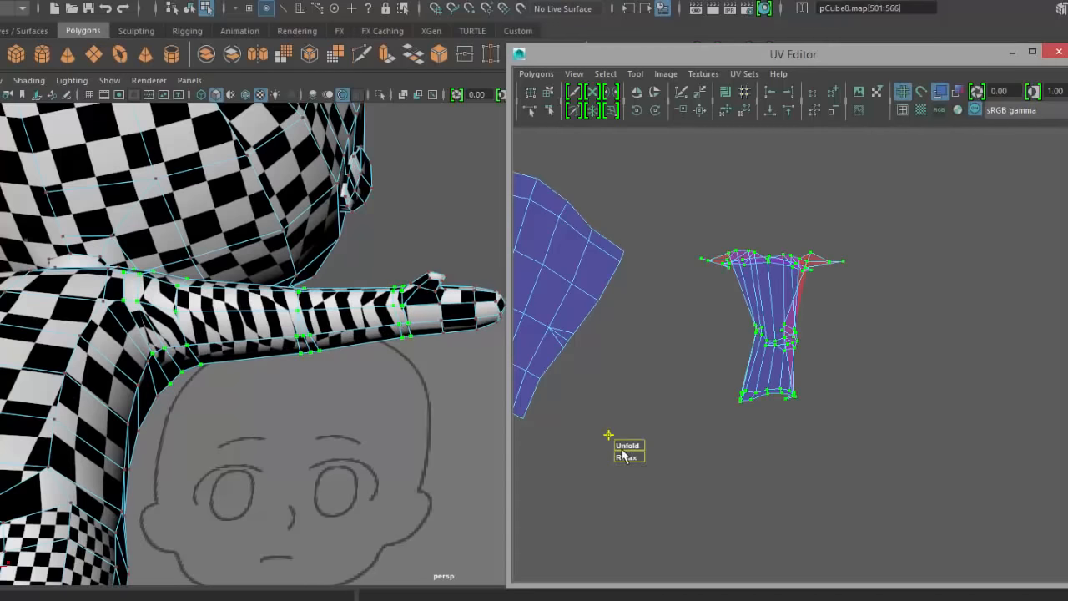
left_click_drag(623, 451, 731, 457)
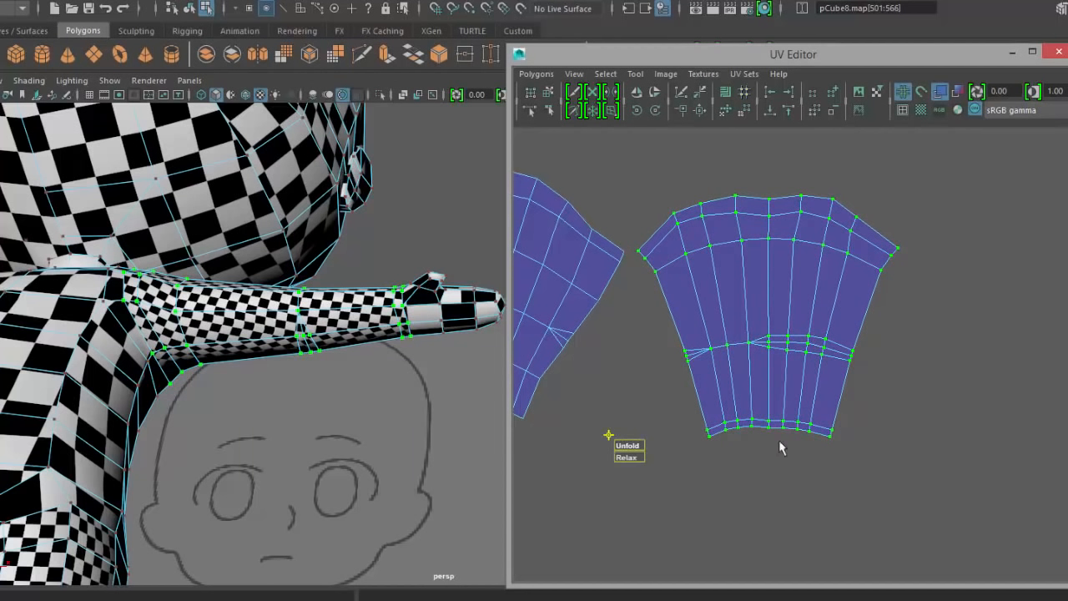
key("q")
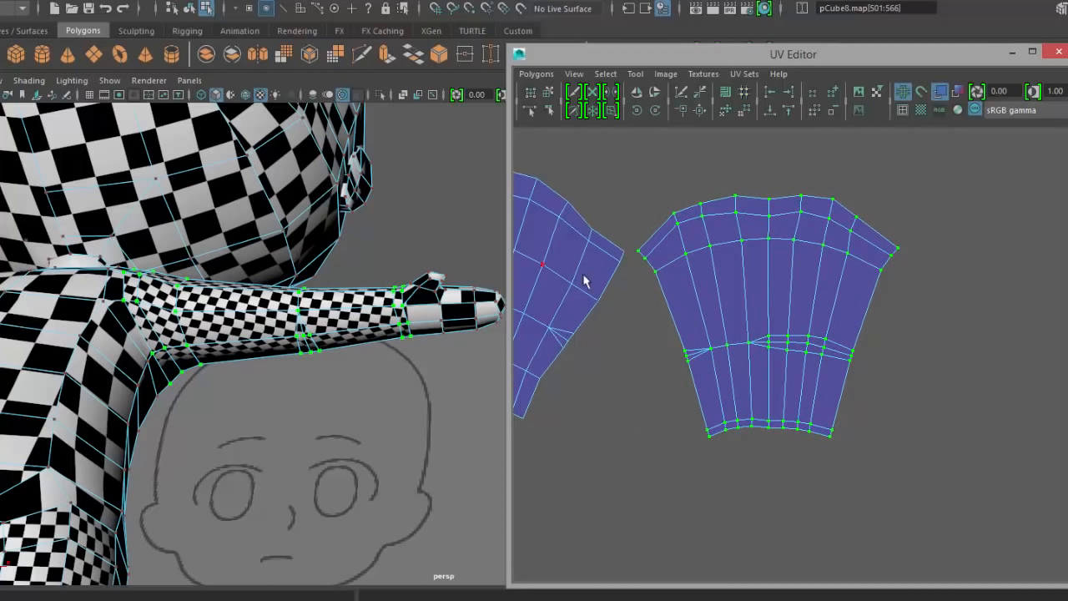
- Return to object mode and examine the checker pattern on the arms and the unfolded arm shell
left_click_drag(255, 236, 222, 254, "alt")
key("F8")
left_click_drag(328, 332, 351, 417, "alt")
left_click(311, 276)
left_click(352, 418)
scroll(674, 438, "down", 2)
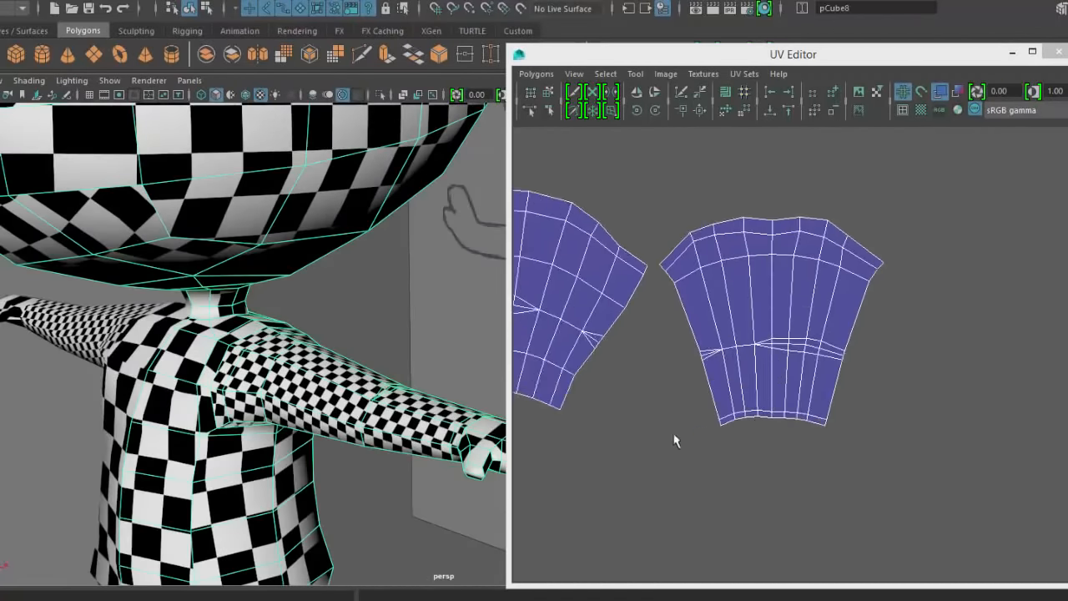
middle_click_drag(681, 423, 768, 380, "alt")
scroll(866, 237, "up", 1)
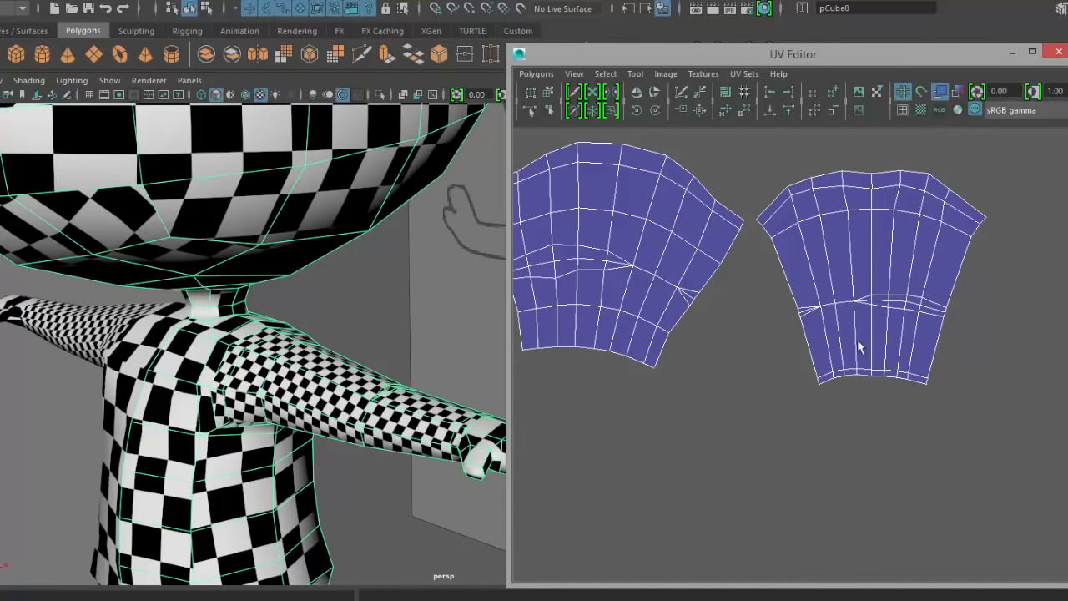
scroll(857, 339, "down", 3)
scroll(792, 400, "up", 1)
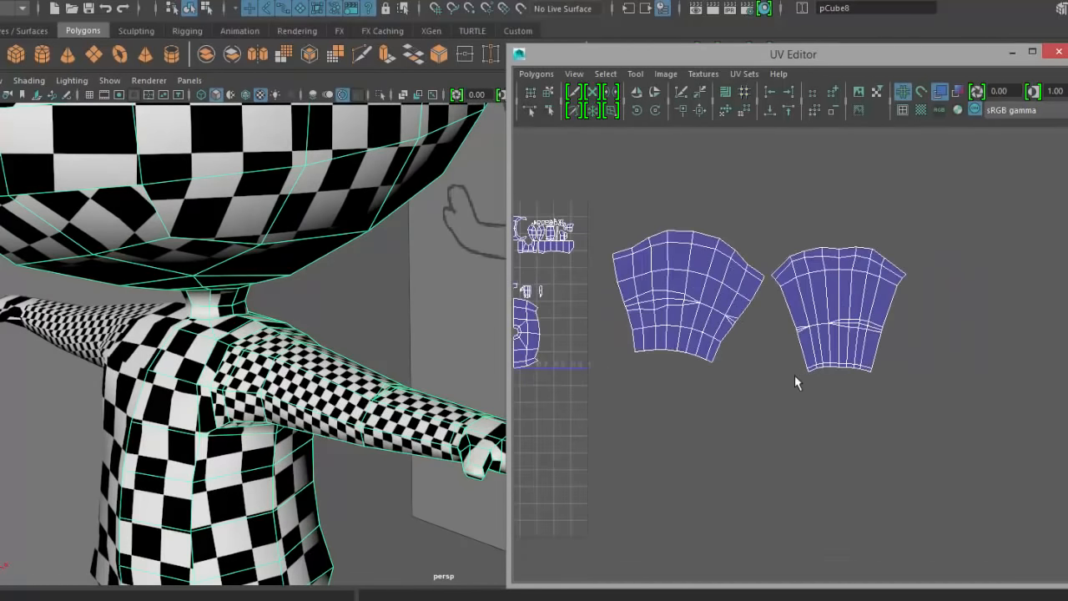
left_click_drag(393, 442, 384, 317, "alt")
- Select the arm shell's faces, rotate them 90 degrees counterclockwise in 45-degree increments, and move the shell up beside the other large shell
right_click_drag(853, 299, 824, 278)
left_click(847, 298)
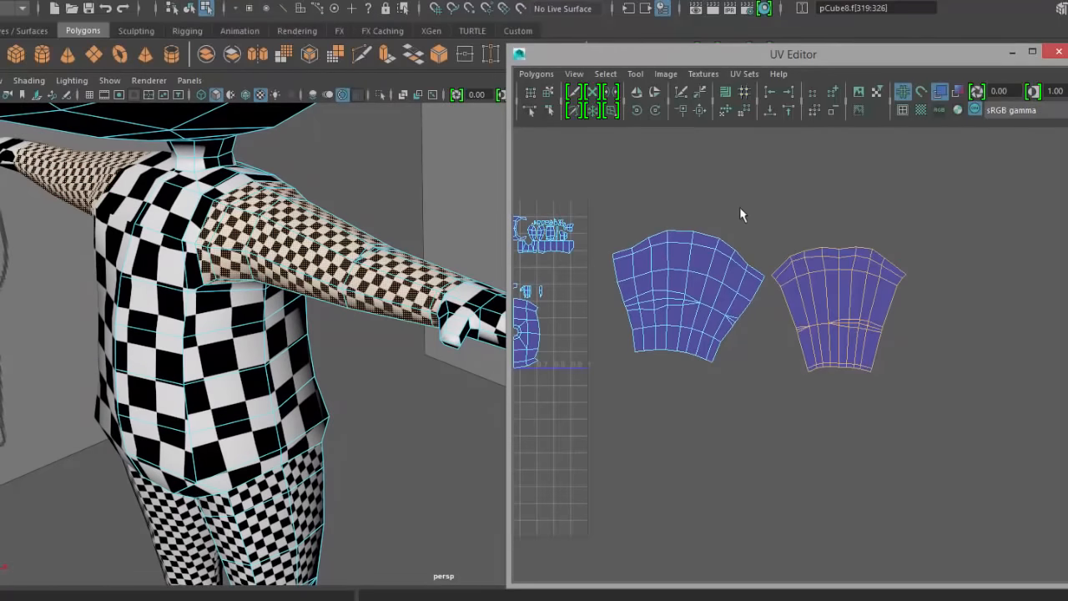
left_click(637, 110)
left_click(637, 111)
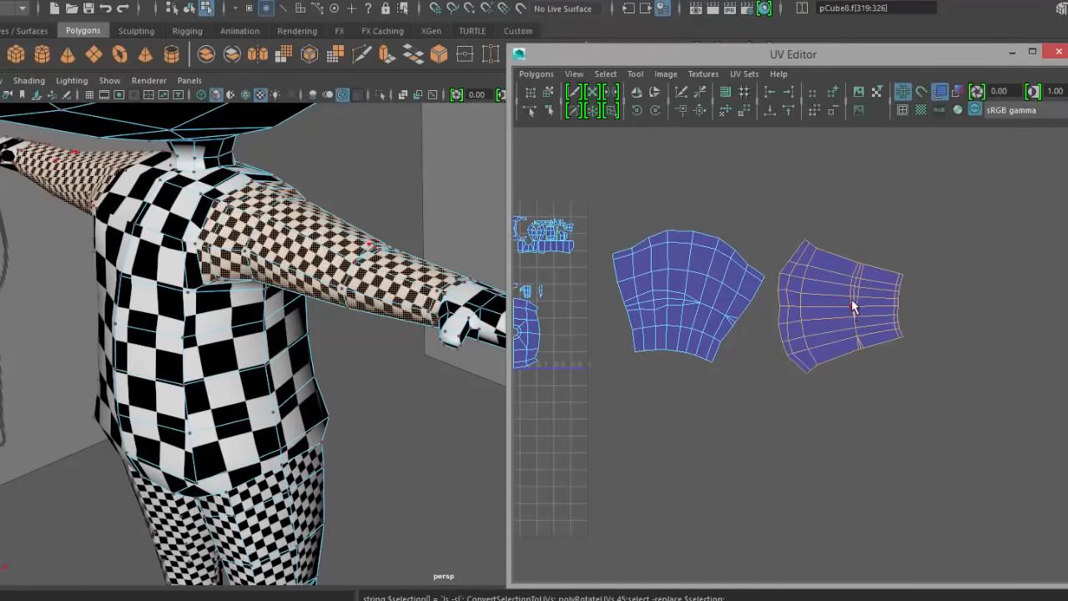
key("w")
left_click_drag(850, 306, 887, 224)
left_click(668, 347)
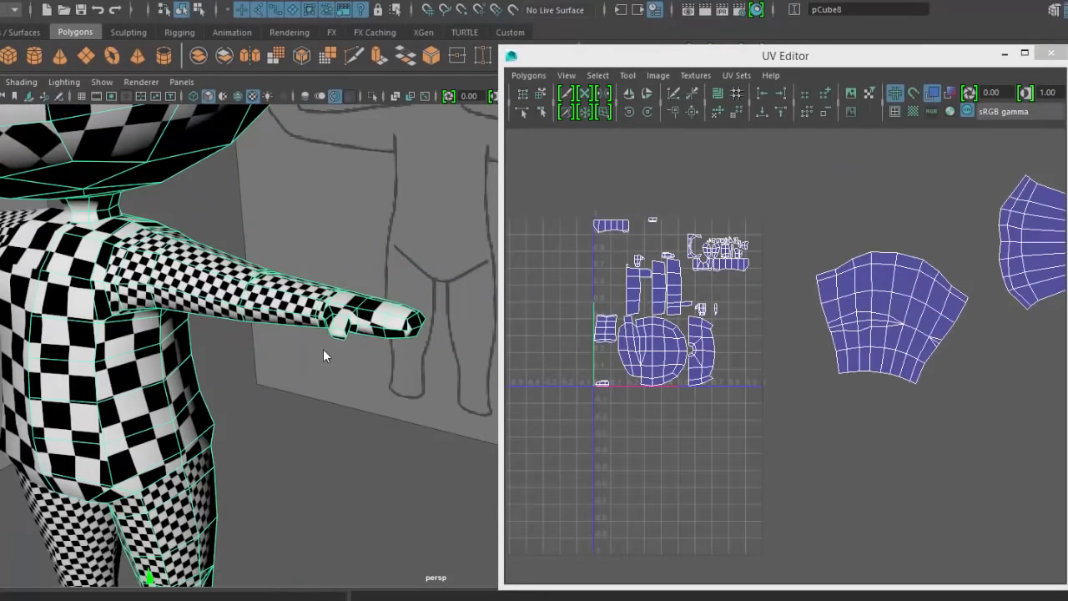
- Switch to face selection and select the thumb faces on the hand
left_click_drag(323, 349, 293, 383, "alt")
right_click_drag(295, 312, 297, 353)
left_click_drag(301, 429, 354, 490, "alt")
left_click(277, 392)
double_click(300, 398, "shift")
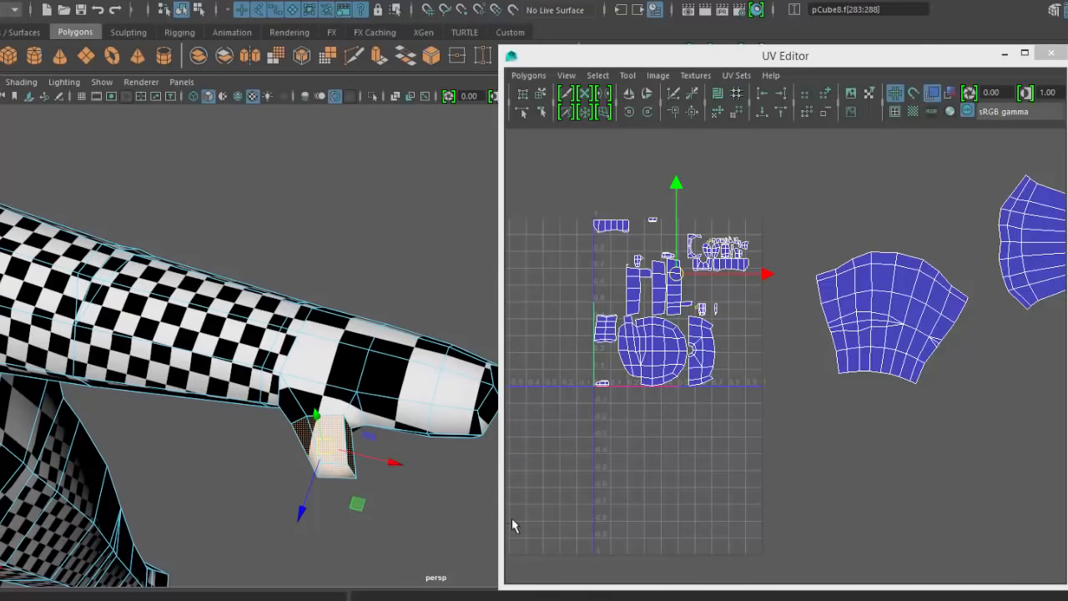
left_click_drag(388, 484, 406, 305, "alt")
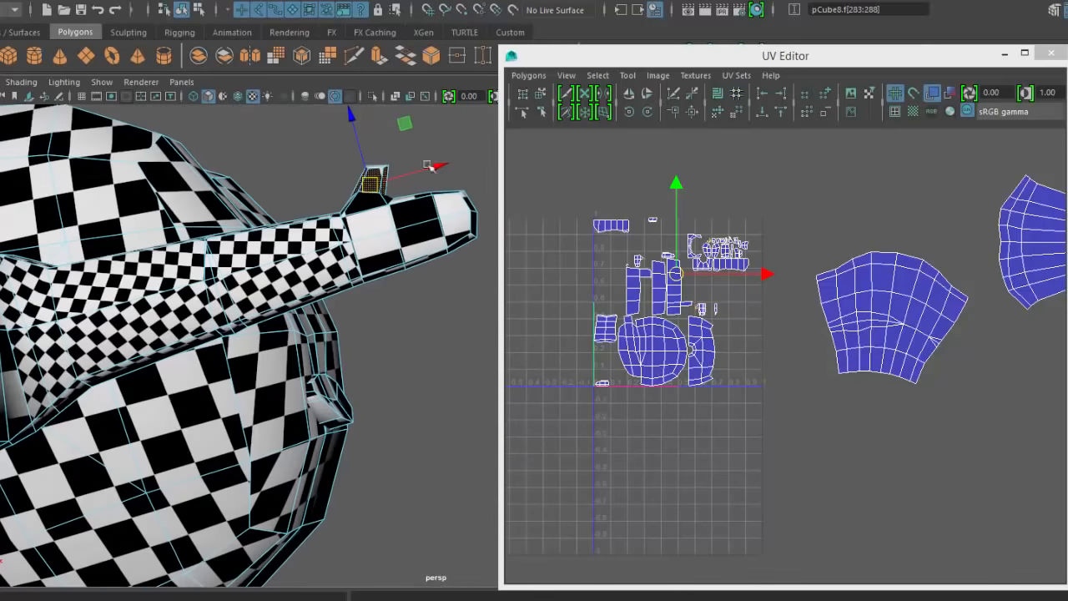
mouse_move(476, 301)
left_mouse_down("alt")
mouse_move(492, 425)
mouse_move(376, 405)
mouse_move(386, 370)
left_mouse_up("alt")
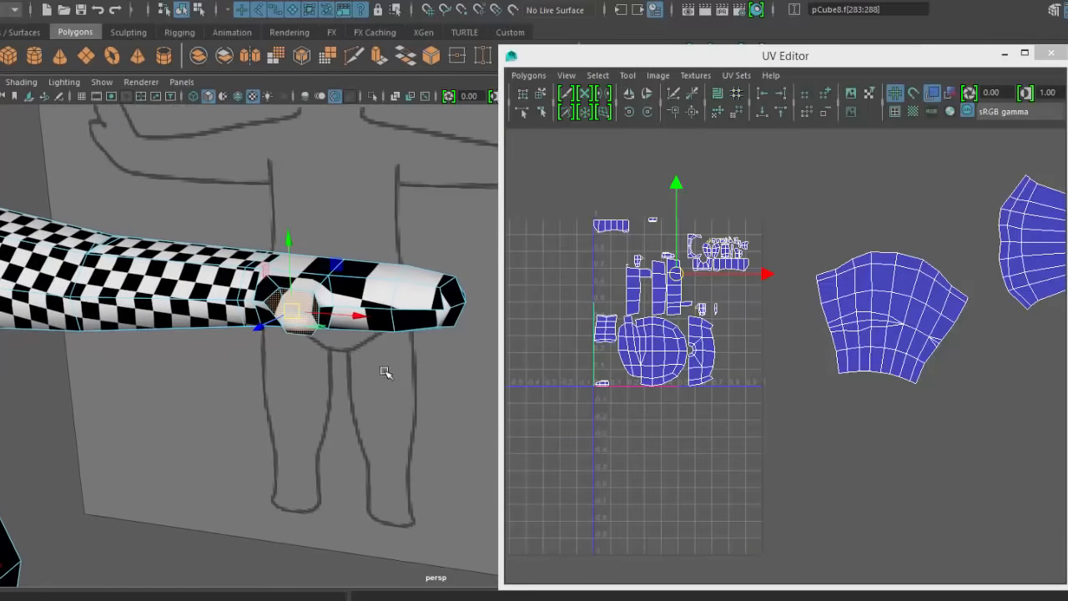
- Show the four-view layout without the UV Editor and select all faces of the hand and thumb in the front view
key("space")
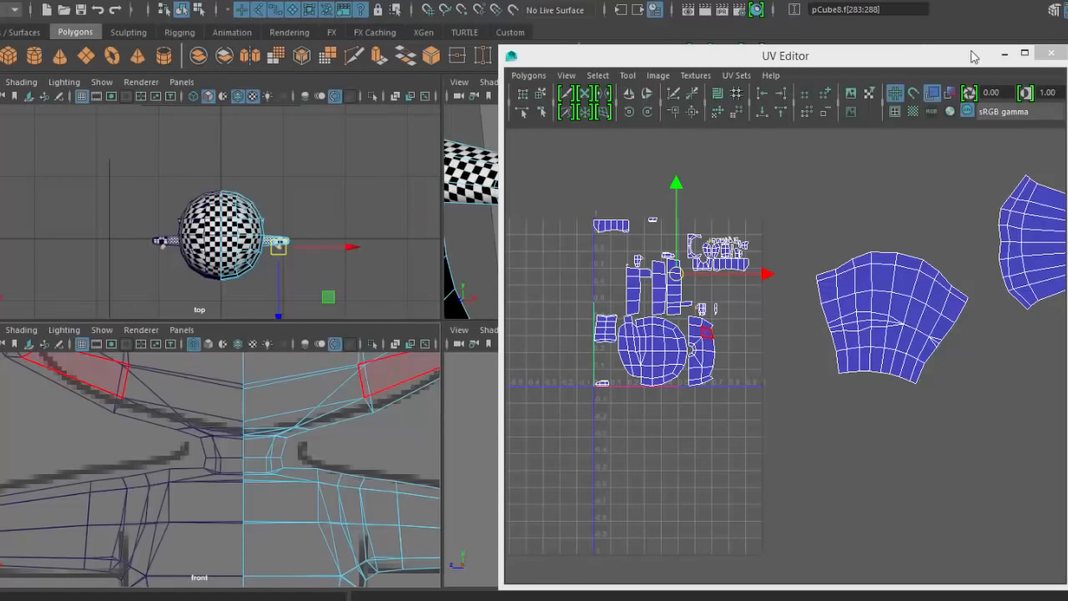
left_click(1004, 54)
middle_click_drag(375, 430, 84, 369, "alt")
middle_click_drag(422, 472, 215, 452, "alt")
scroll(217, 486, "up", 3)
scroll(313, 440, "up", 1)
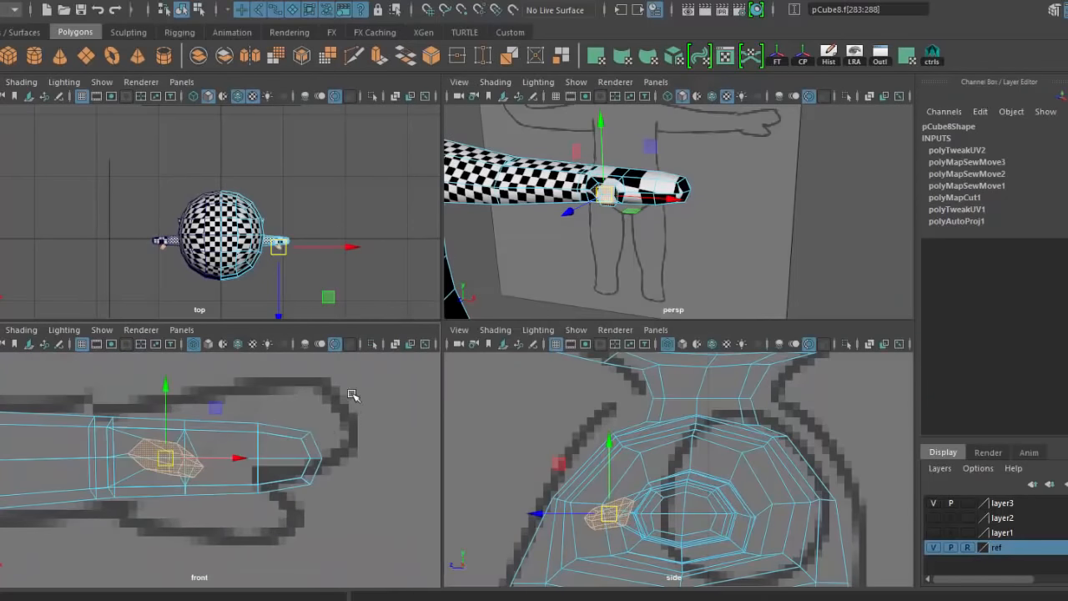
left_click_drag(352, 395, 115, 547)
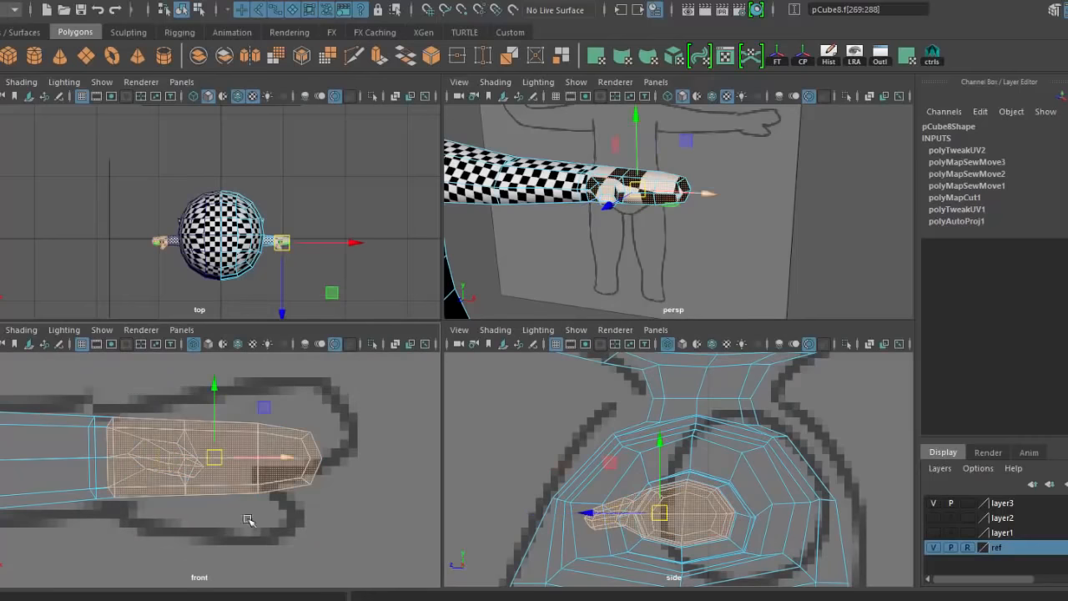
- Check the hand selection in wireframe in the full perspective view, then restore textured shading and the UV Editor
left_click_drag(704, 217, 701, 242, "alt")
key("4")
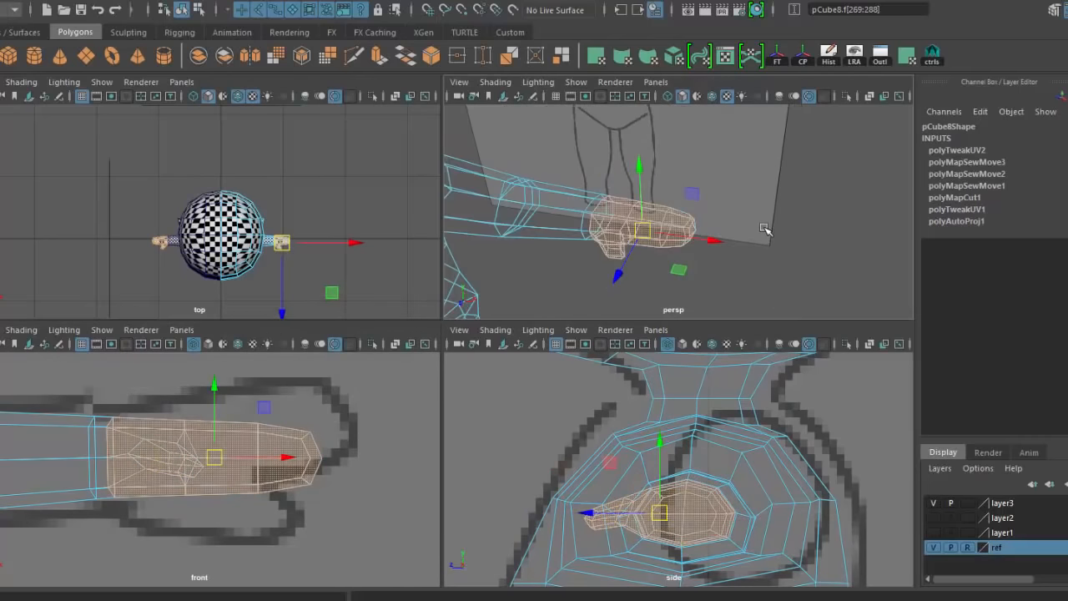
mouse_move(765, 230)
left_mouse_down("alt")
mouse_move(681, 271)
mouse_move(748, 61)
mouse_move(758, 222)
mouse_move(742, 158)
mouse_move(727, 160)
mouse_move(701, 228)
mouse_move(706, 246)
mouse_move(626, 331)
mouse_move(609, 324)
left_mouse_up("alt")
key("space")
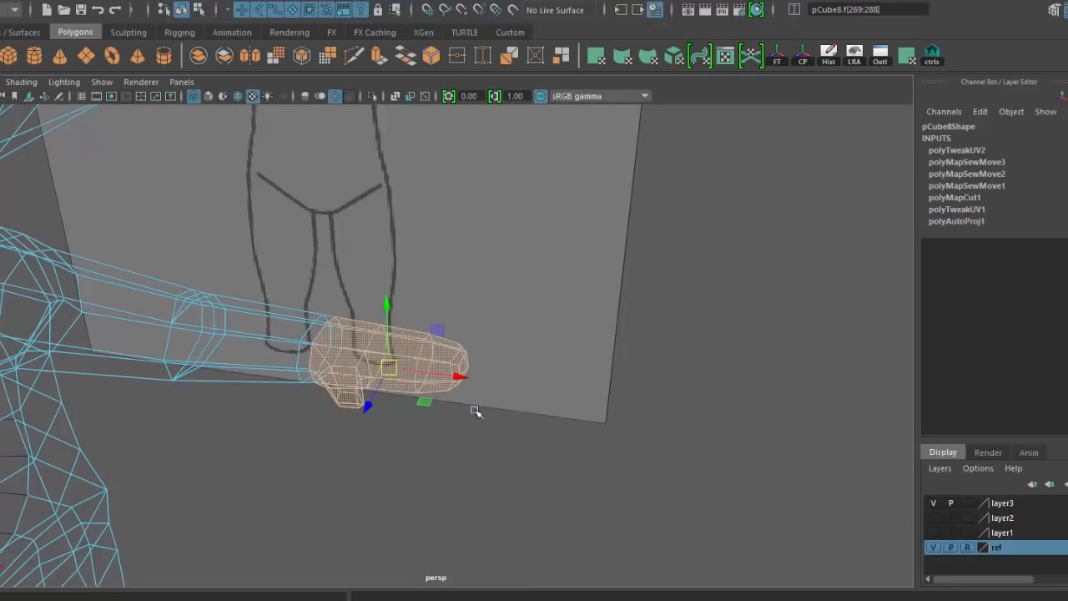
key("5")
key("6")
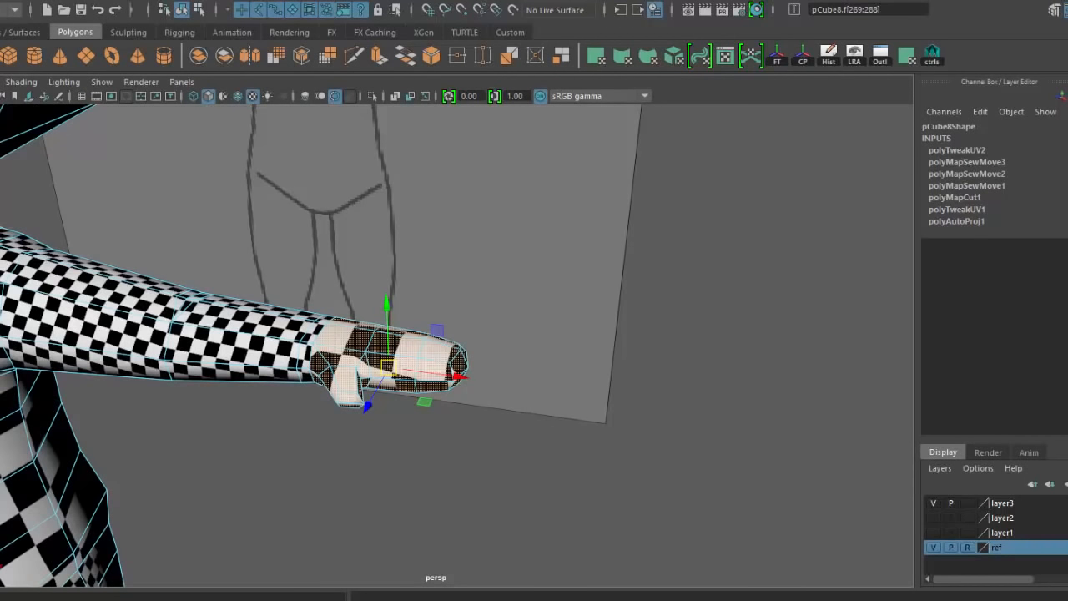
left_click(506, 551)
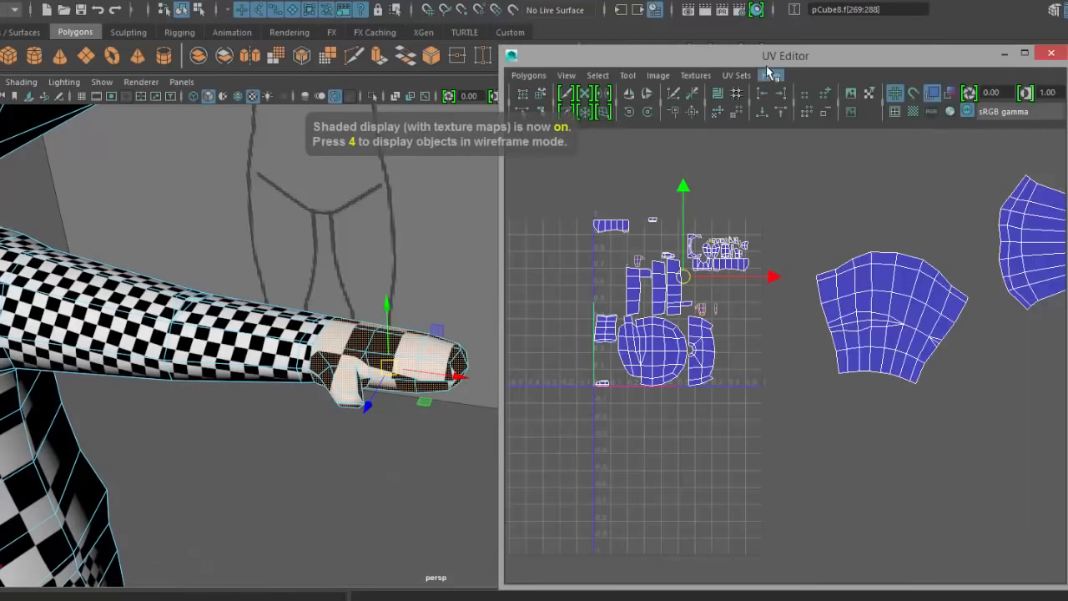
left_click_drag(768, 55, 773, 54)
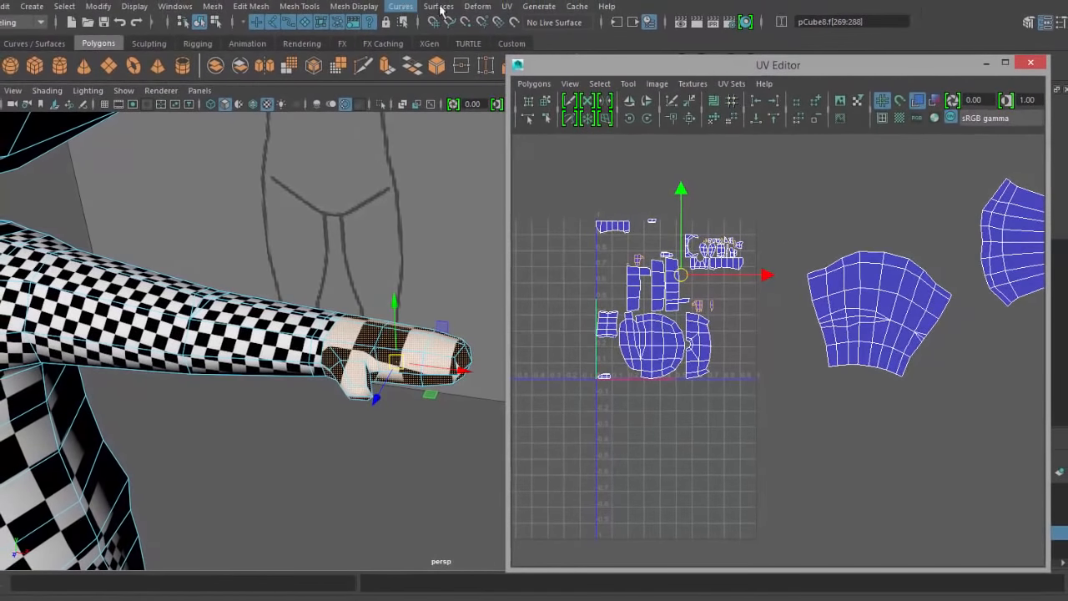
- Apply automatic mapping to the hand faces and move the resulting shells outside the UV grid, below the limb shells
left_click(507, 7)
left_click(548, 98)
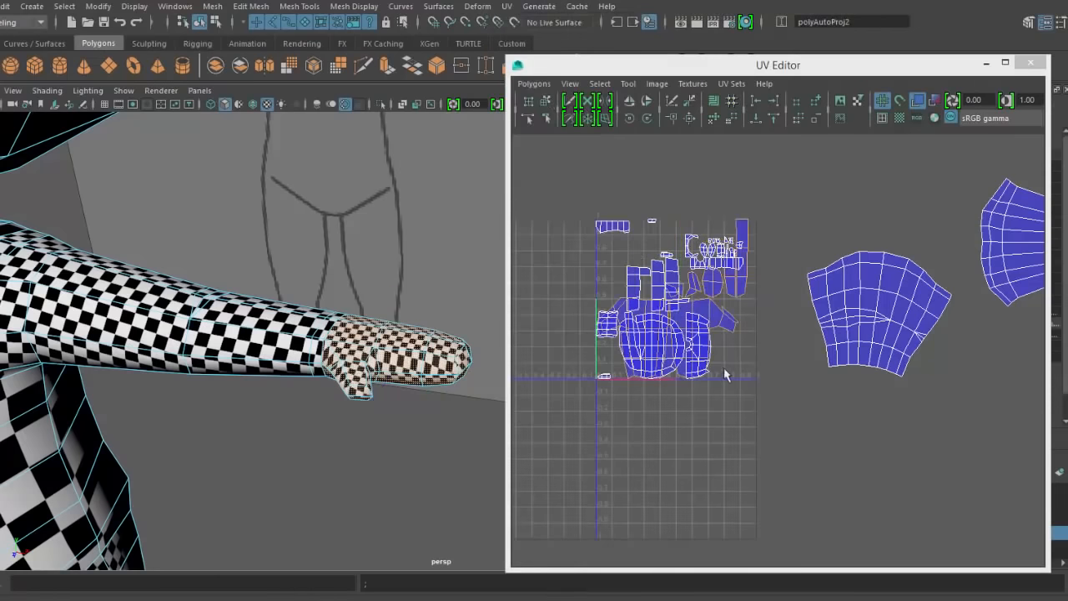
key("w")
left_click_drag(675, 303, 792, 506)
right_click_drag(792, 501, 792, 427, "alt")
middle_click_drag(792, 427, 773, 327, "alt")
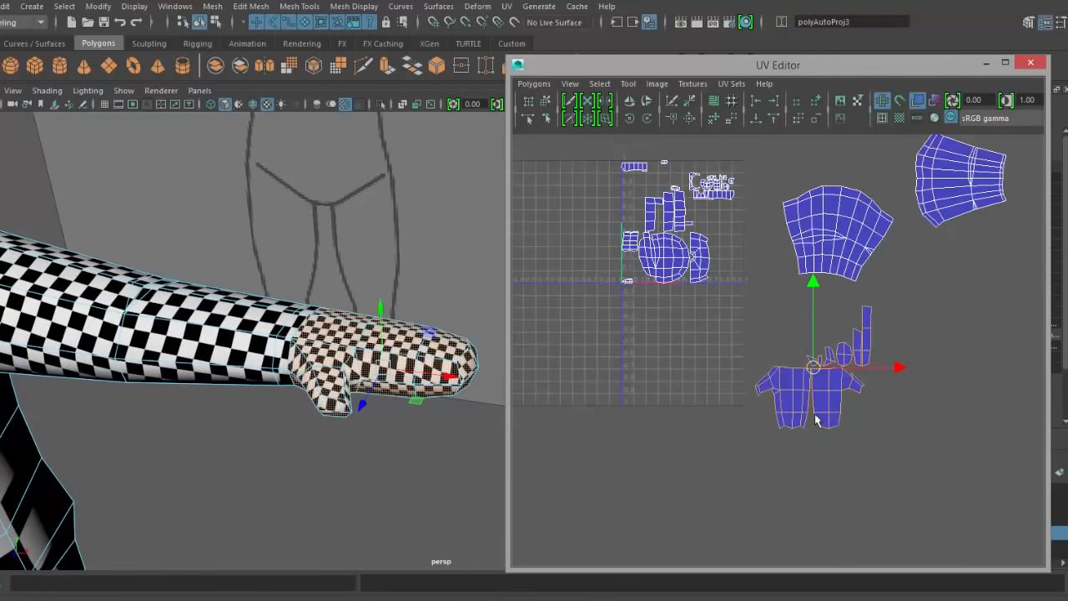
middle_click_drag(815, 393, 789, 388, "alt")
scroll(779, 384, "up", 2)
left_click_drag(786, 372, 821, 425)
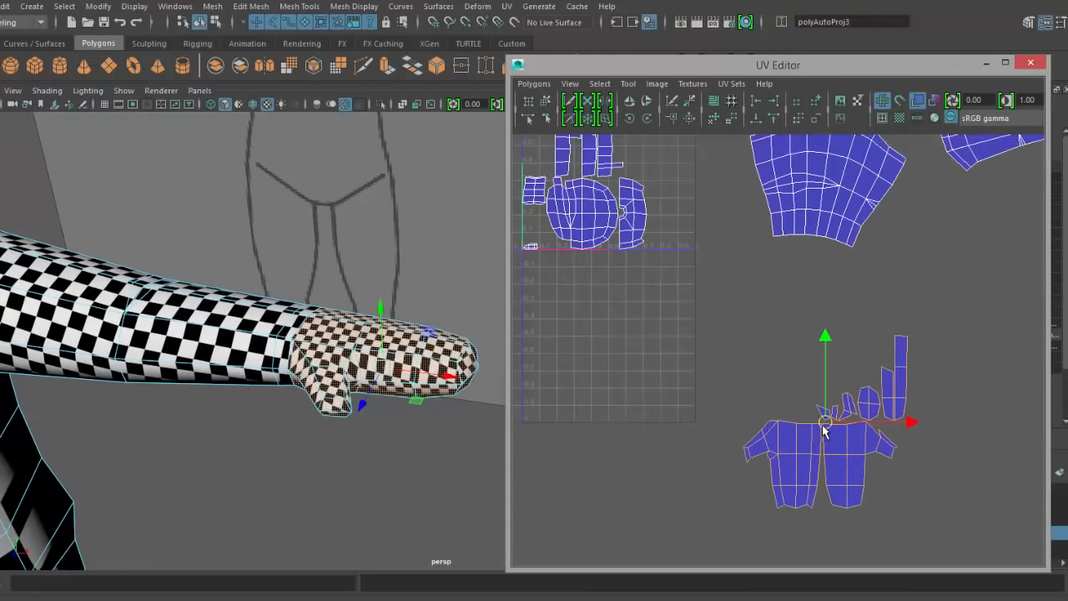
- Reset the planar mapping options, set the projection to the Y axis, and apply it to the selected hand faces
left_click_drag(399, 411, 419, 408, "alt")
left_click_drag(336, 336, 339, 305, "alt")
right_click_drag(334, 295, 334, 332)
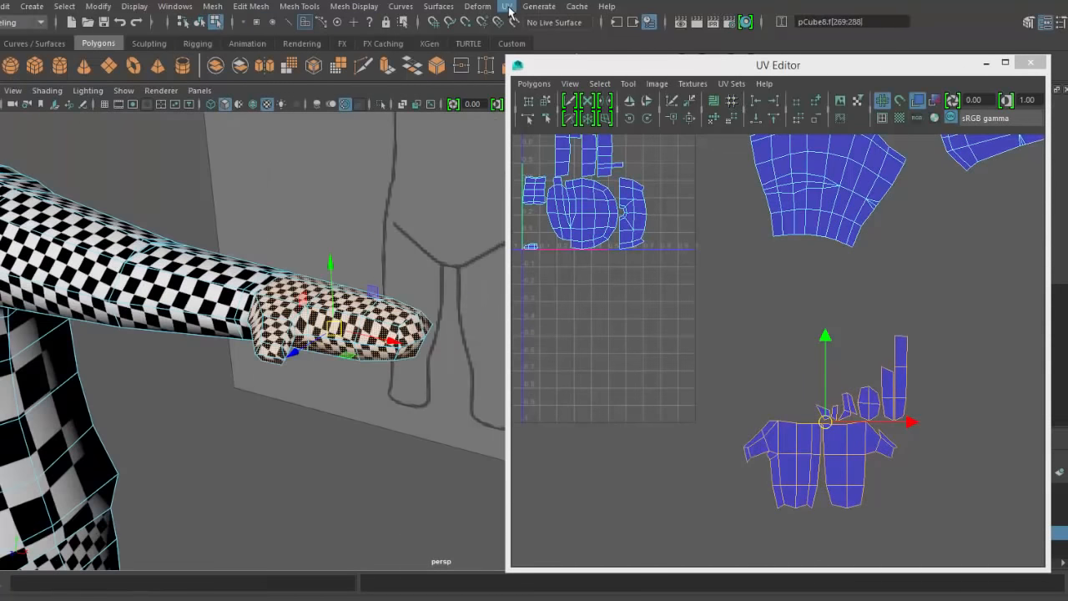
left_click(509, 7)
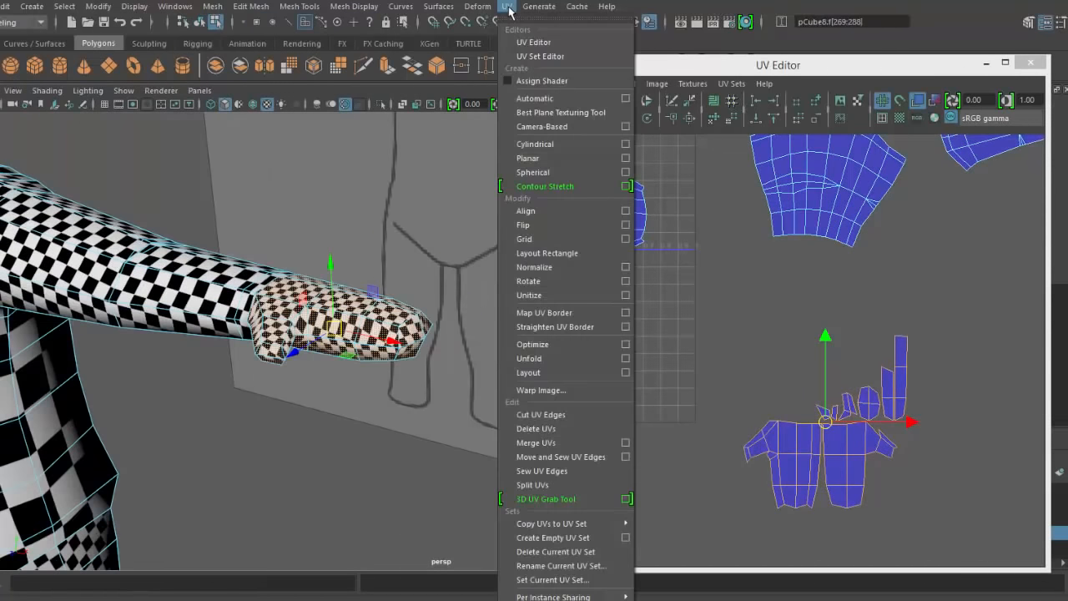
left_click(626, 160)
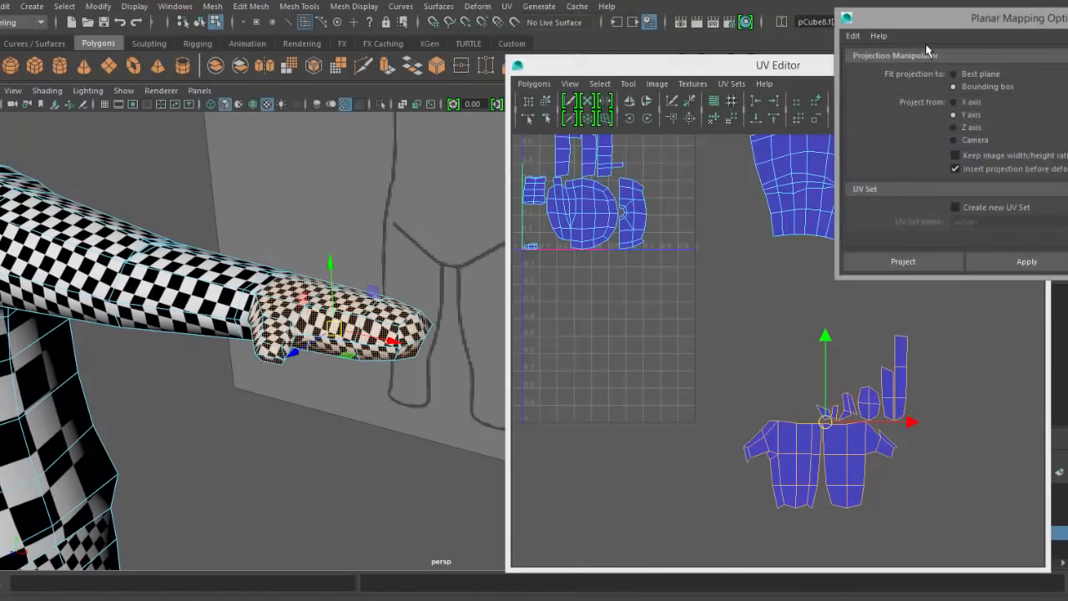
left_click_drag(943, 25, 760, 50)
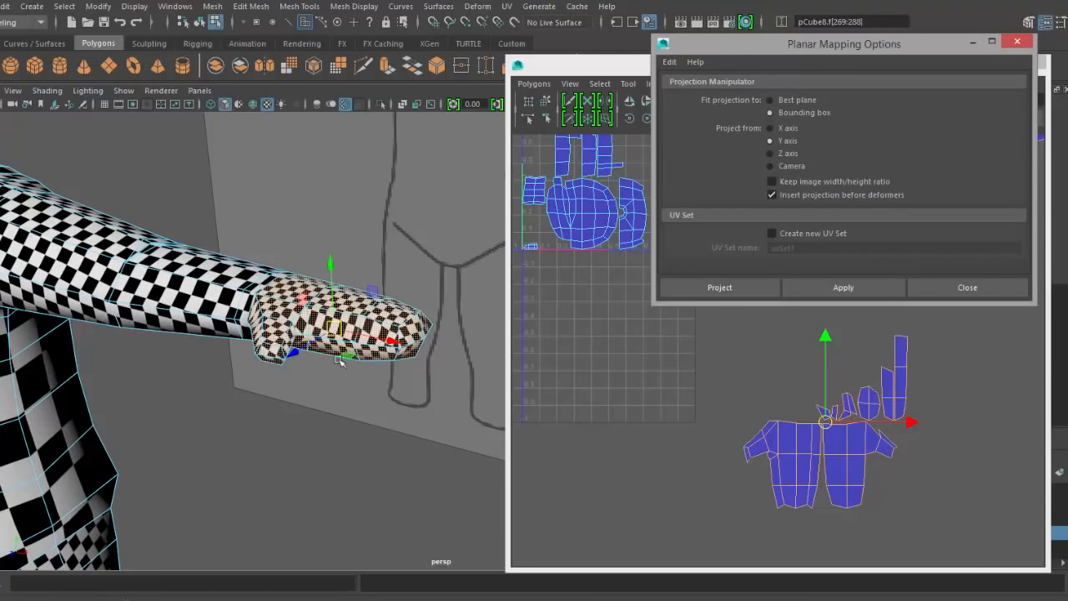
left_click_drag(371, 242, 383, 204, "alt")
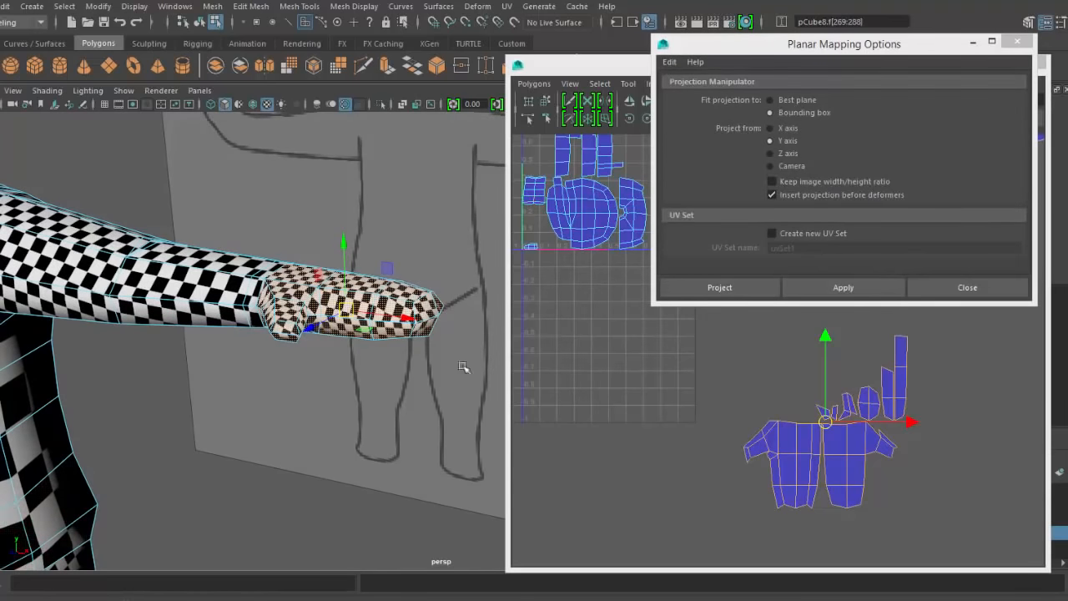
left_click(672, 63)
left_click(692, 89)
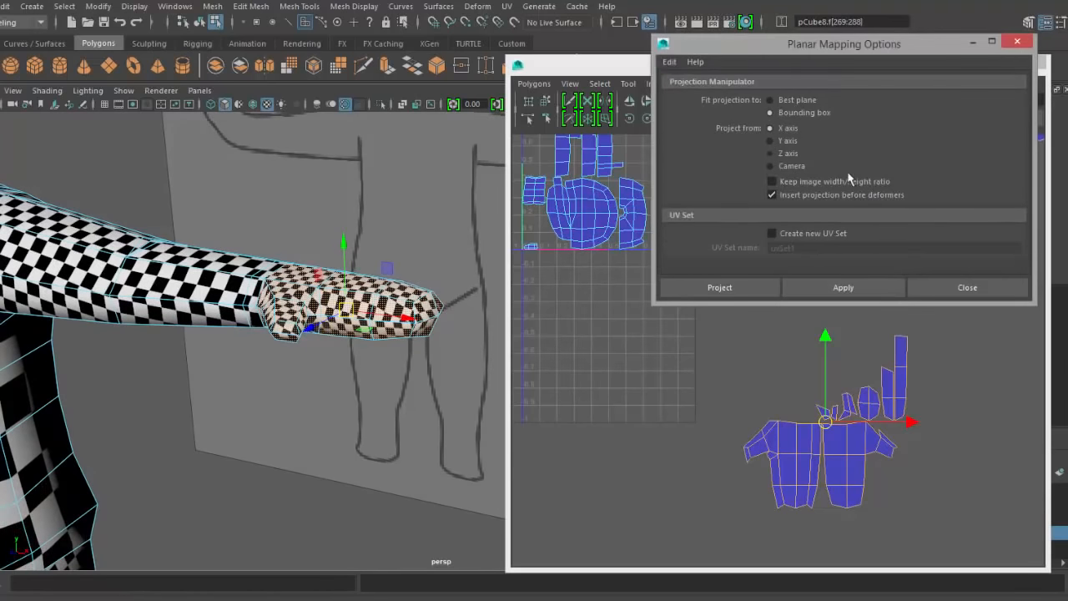
left_click(787, 141)
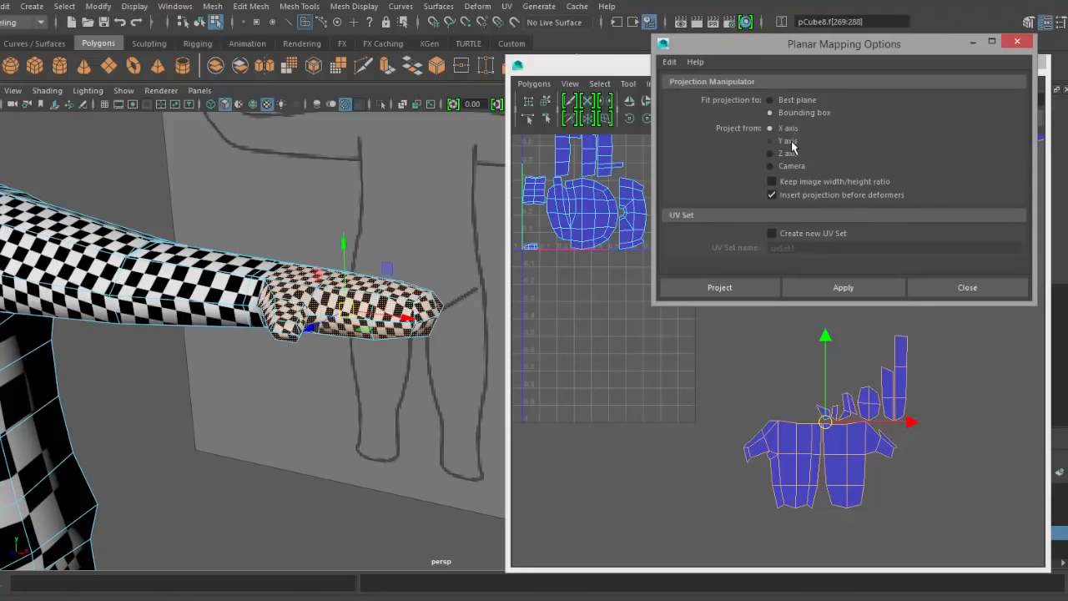
left_click(843, 287)
left_click_drag(250, 359, 315, 361, "alt")
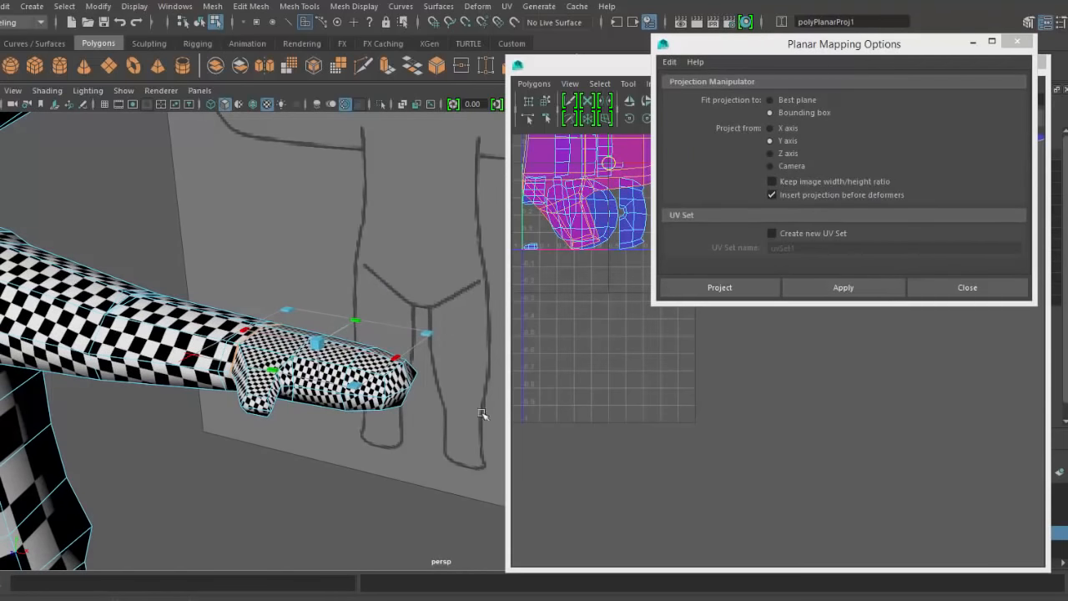
- Close the planar mapping options and move the projected hand shell outside the UV grid, below the limb shells
middle_click_drag(626, 394, 695, 541, "alt")
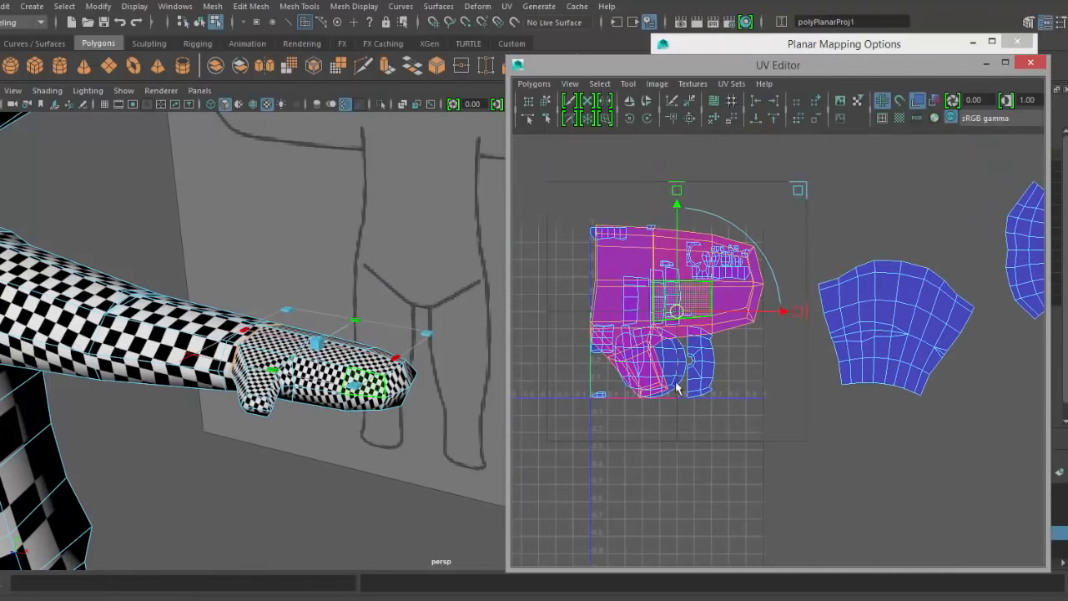
left_click(955, 48)
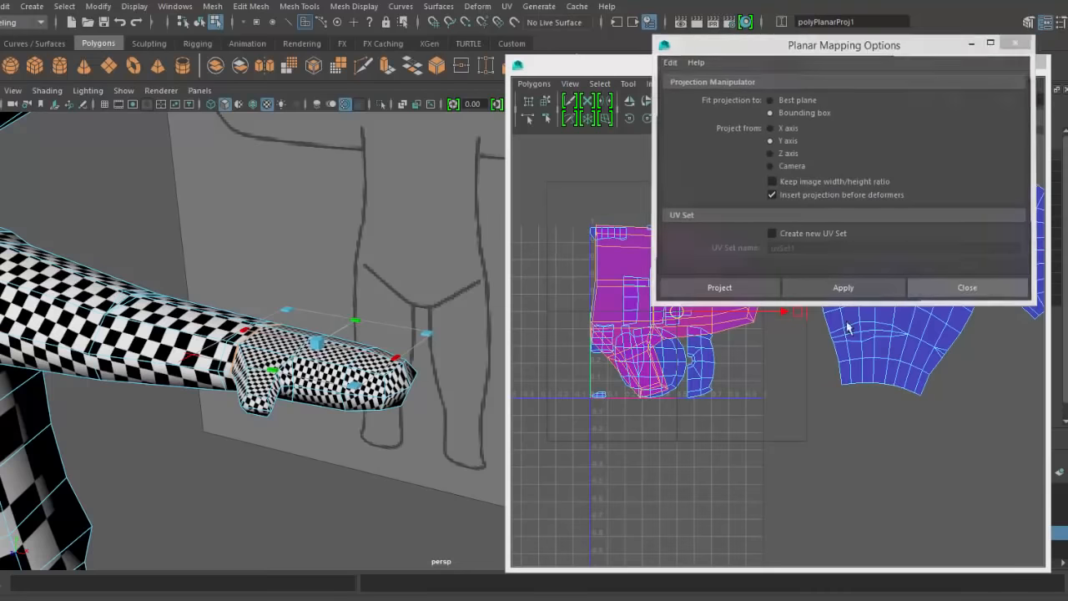
left_click(986, 281)
left_click_drag(665, 245, 830, 480)
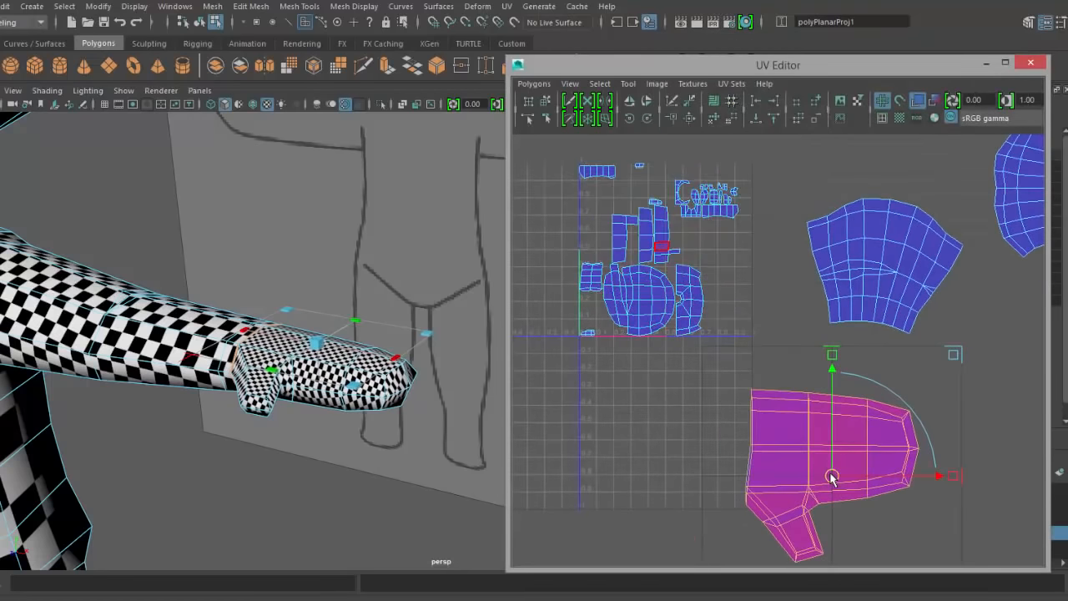
- Move the projected hand shell farther from the UV grid, into the empty space below the limb shells
key("w")
middle_click_drag(872, 494, 793, 399, "alt")
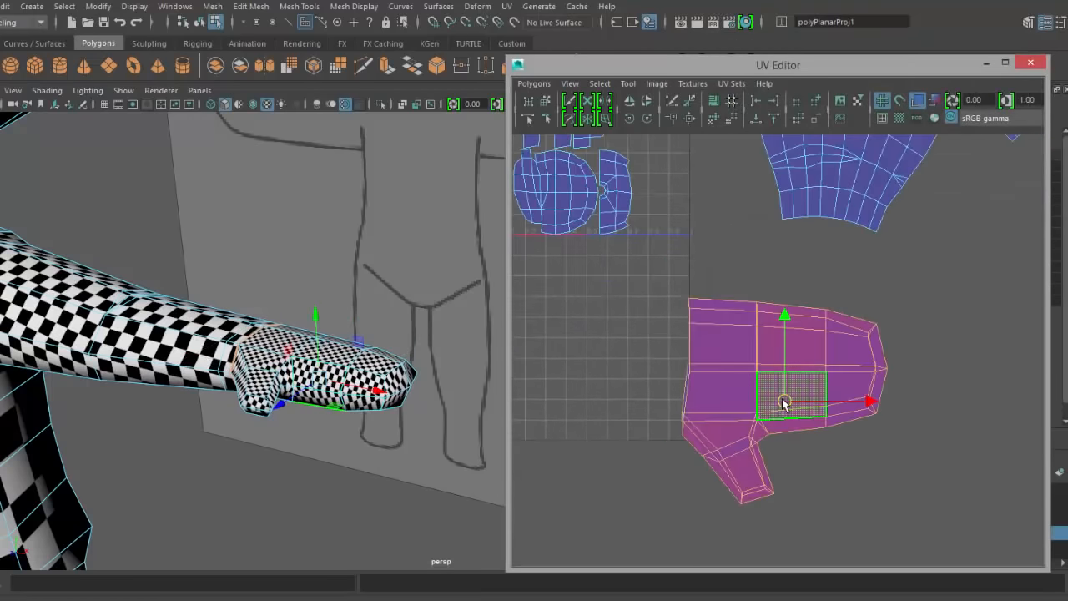
left_click_drag(785, 403, 835, 383)
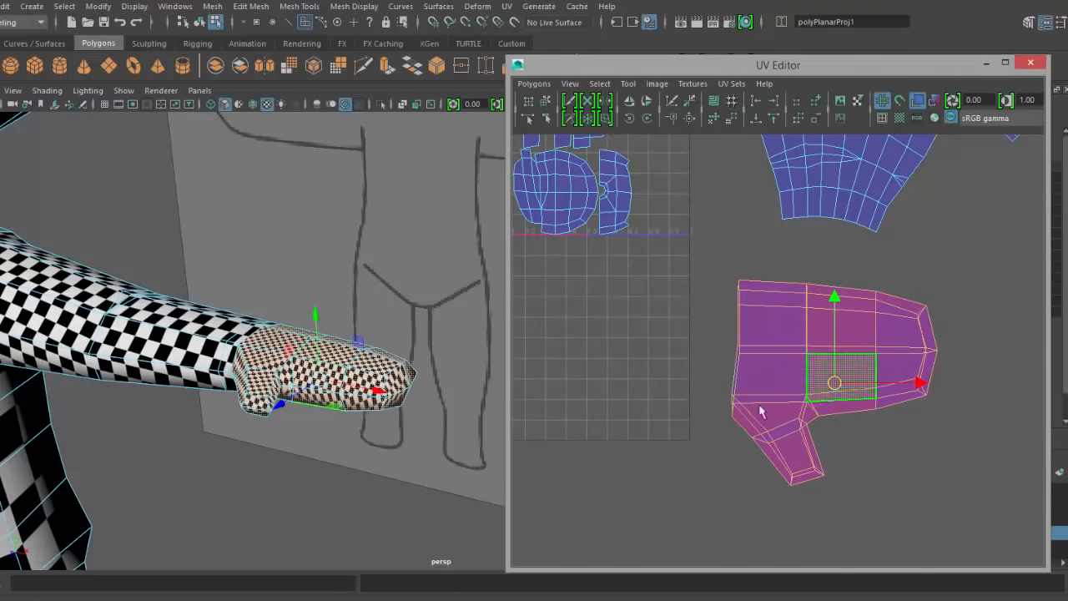
- Try moving a single face of the hand shell and the whole shell, undoing each move
left_click(790, 338)
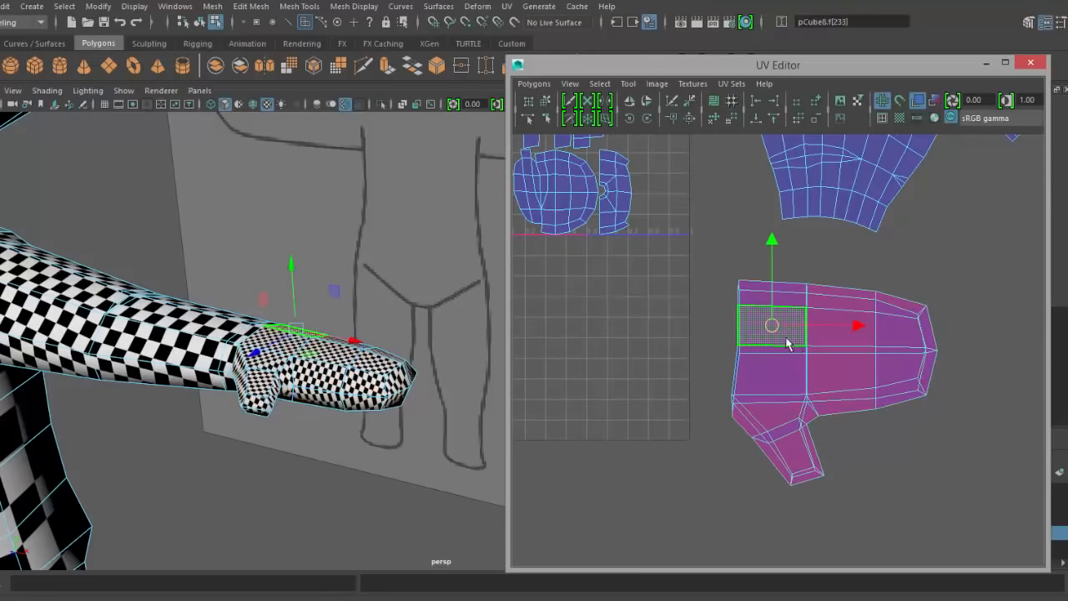
left_click_drag(788, 329, 822, 293)
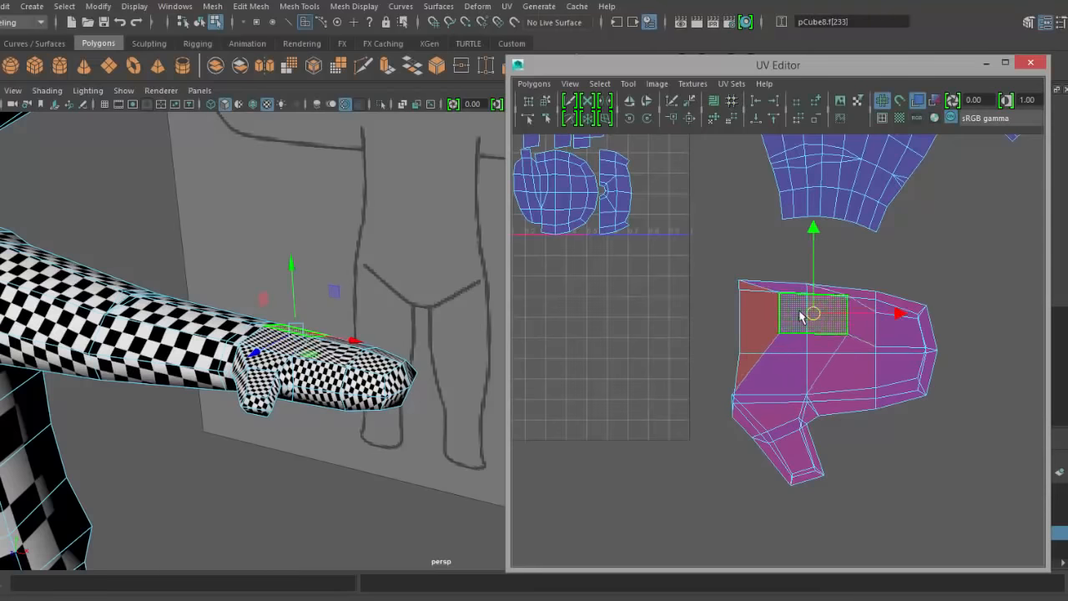
key("ctrl+z")
right_click_drag(742, 350, 693, 323)
mouse_move(834, 385)
left_mouse_down()
mouse_move(813, 433)
mouse_move(821, 385)
left_mouse_up()
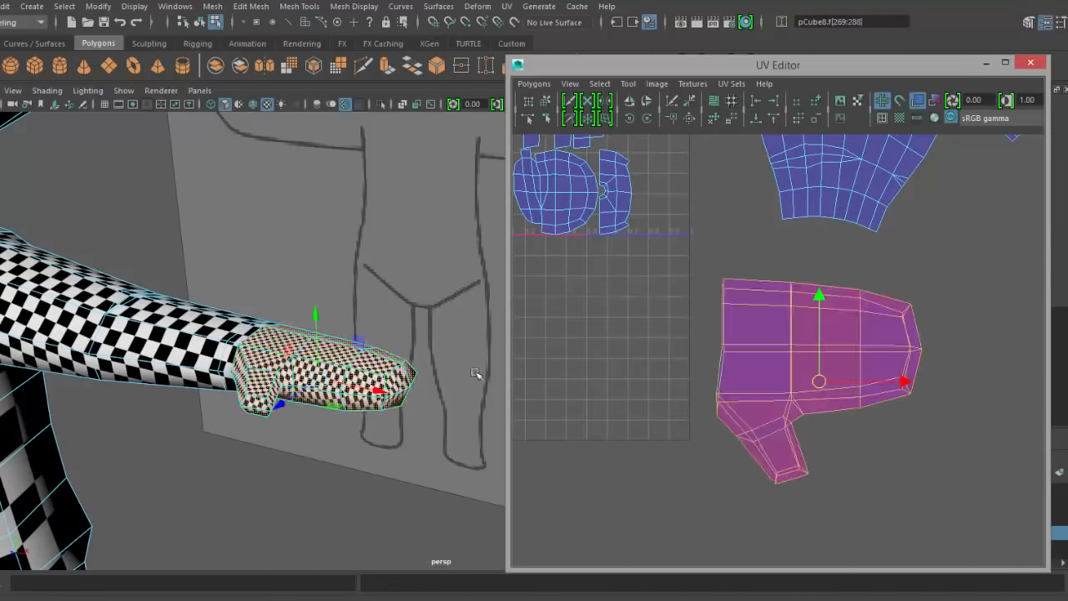
key("ctrl+z")
- Select the edge loop running around the hand and thumb between their upper and lower halves
left_click_drag(377, 409, 287, 249, "alt")
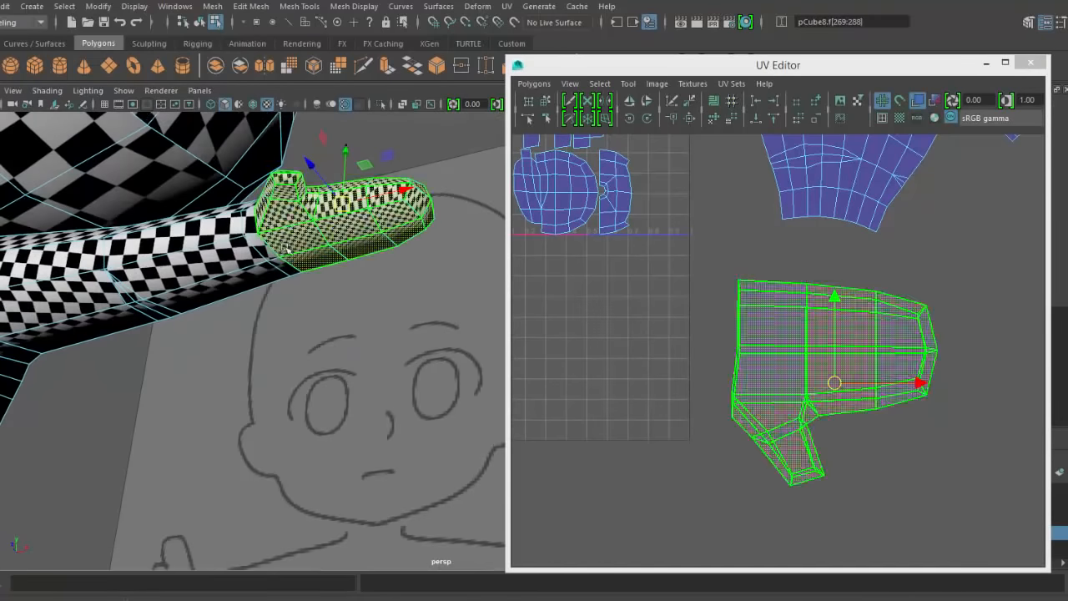
left_click_drag(322, 213, 787, 340, "alt")
left_click(601, 368)
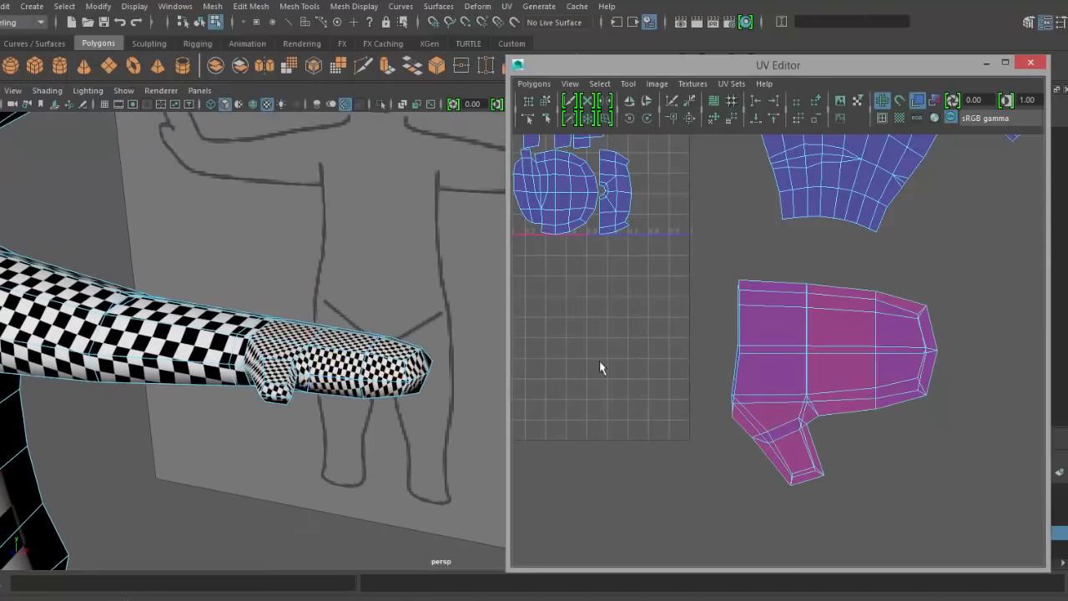
left_click(351, 342)
right_click(910, 261)
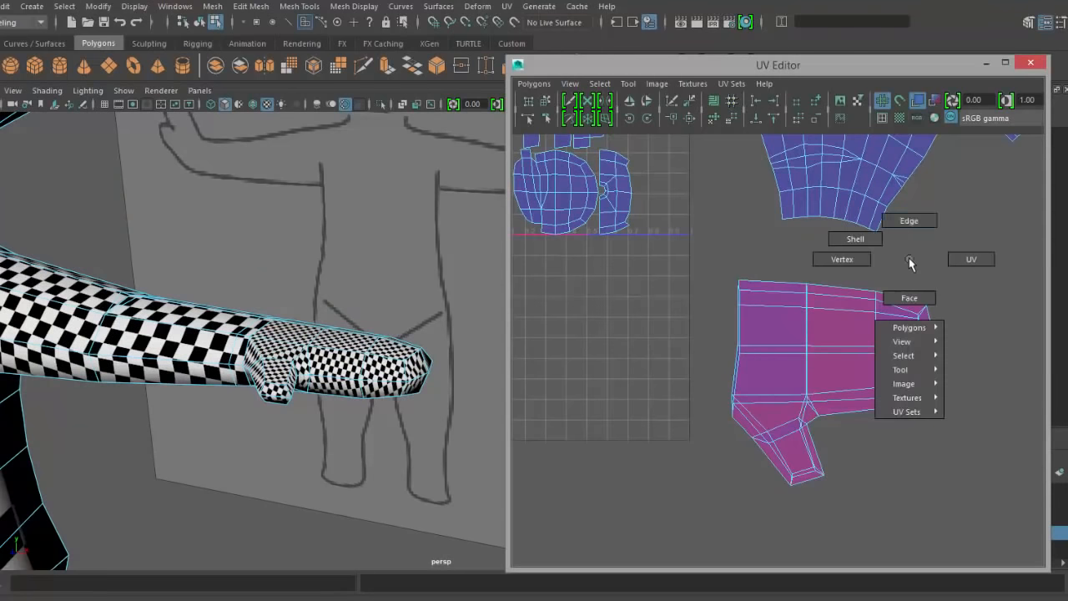
left_click(909, 219)
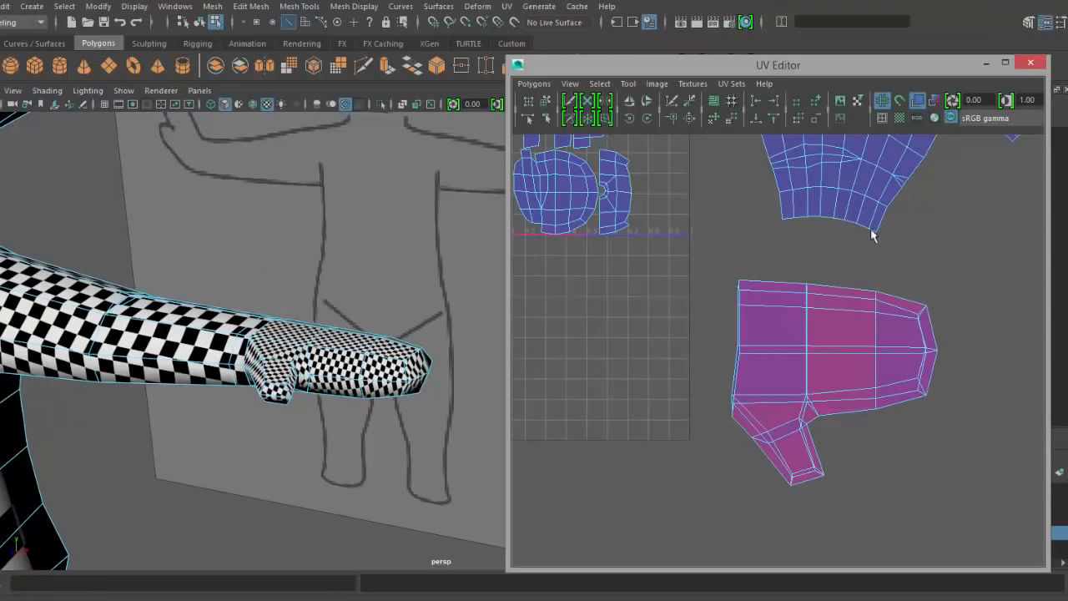
left_click(774, 283)
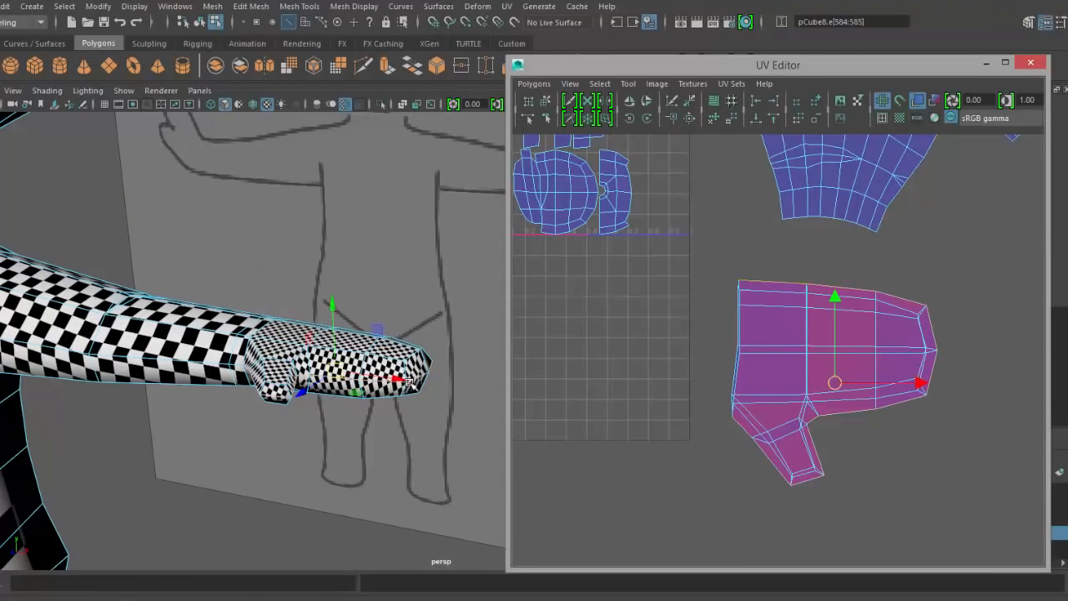
- Cut the hand UVs along the selected edge loop and move the lower half's shell away horizontally from the upper half
key("4")
mouse_move(365, 437)
left_mouse_down("alt")
mouse_move(190, 414)
mouse_move(417, 425)
mouse_move(248, 450)
mouse_move(460, 455)
left_mouse_up("alt")
key("5")
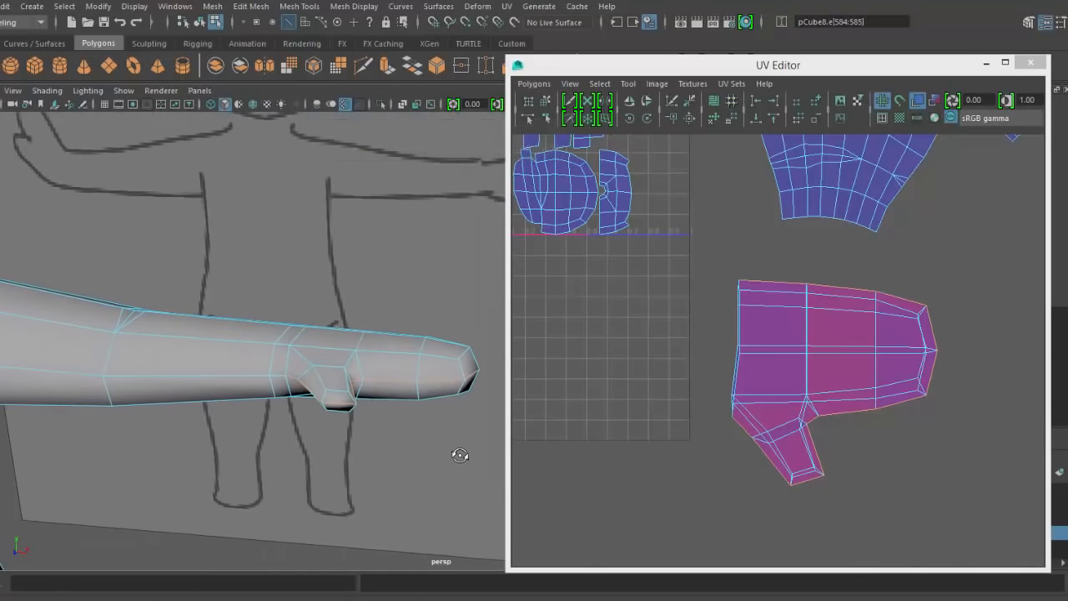
key("6")
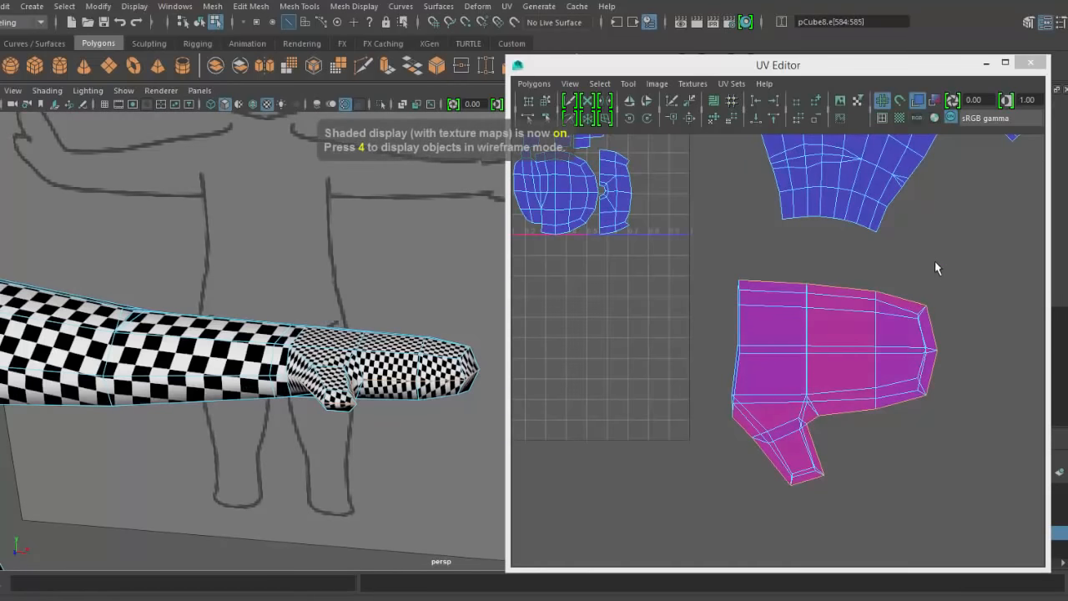
right_click(936, 267, "shift")
right_click_drag(871, 264, 799, 246, "shift")
left_click(830, 385)
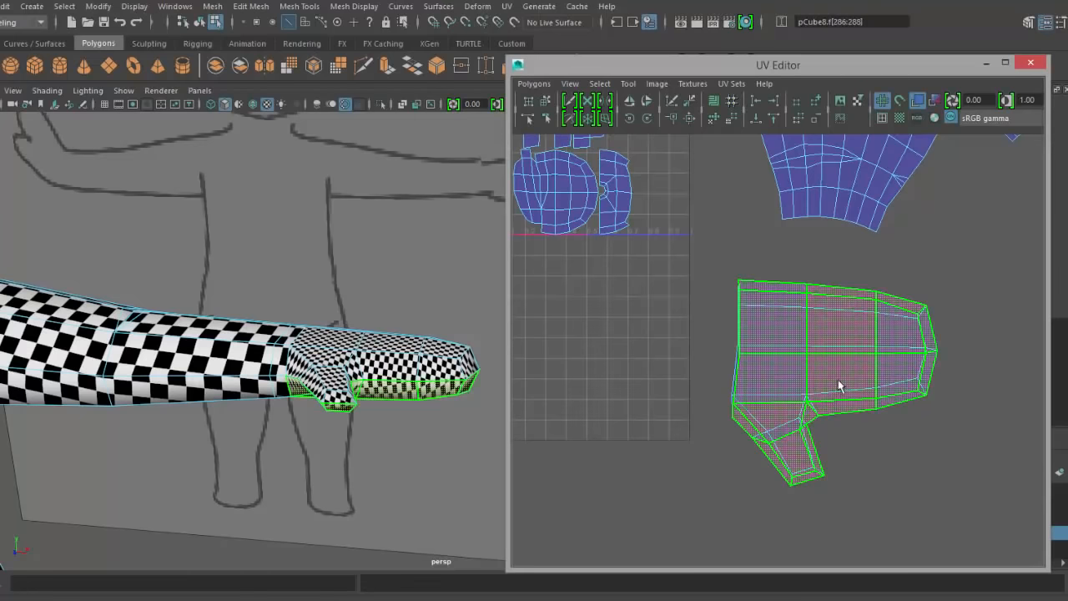
left_click_drag(919, 383, 677, 383)
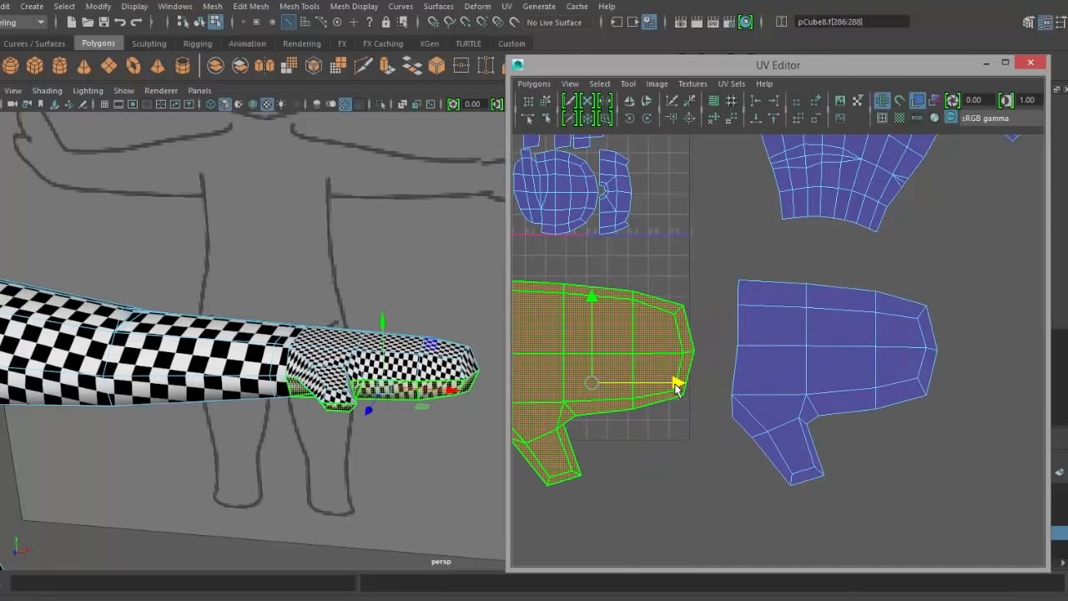
- Flip the separated lower hand shell vertically so its thumb points upward
left_click(725, 457)
right_click_drag(792, 484, 641, 407, "alt")
left_click(688, 353)
left_click(647, 100)
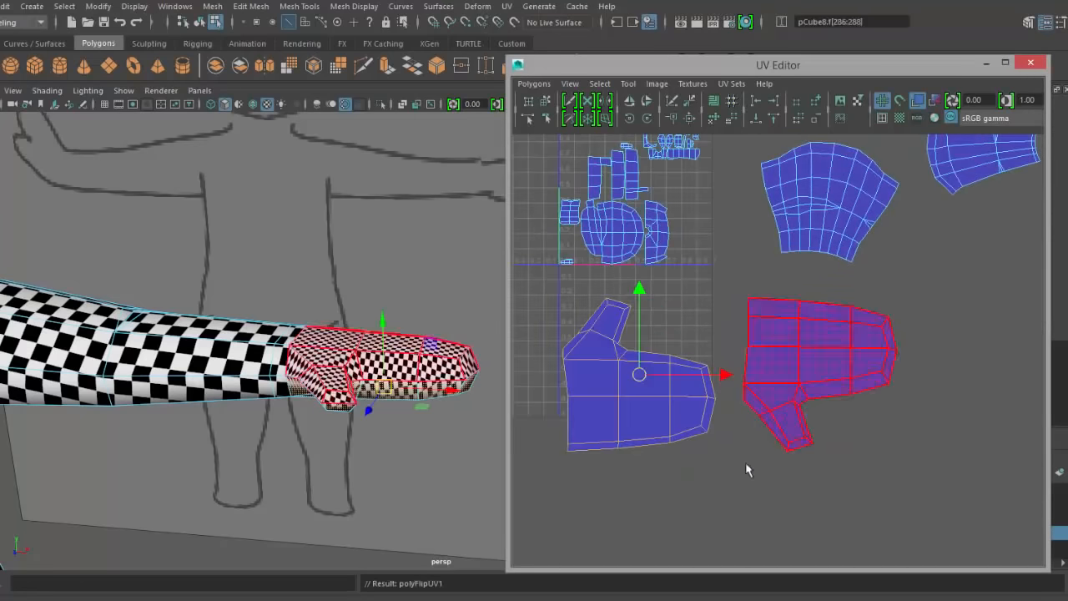
left_click(707, 479)
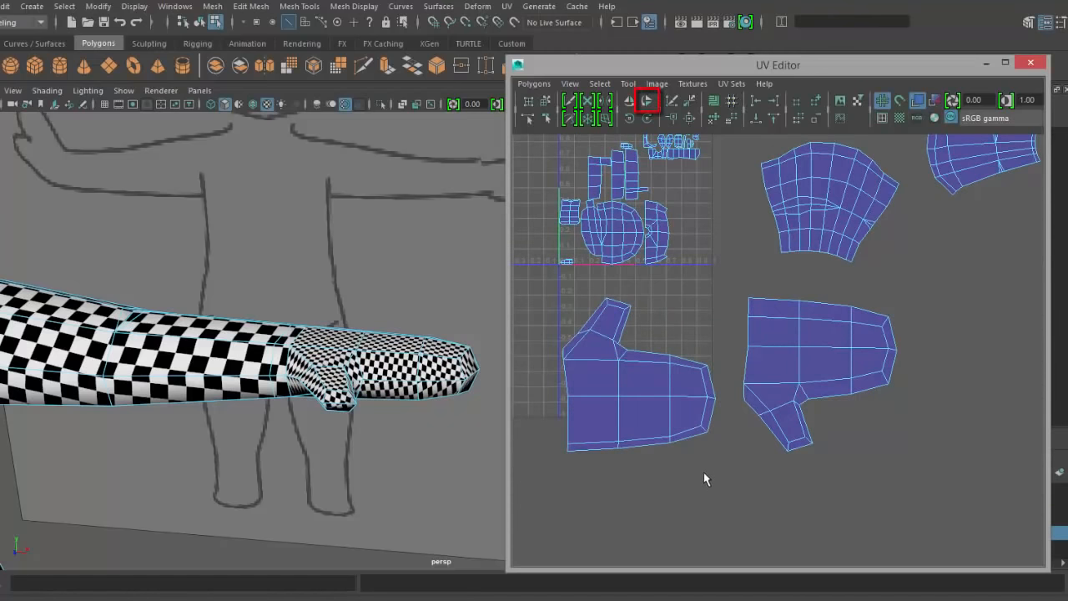
- Reposition the upper hand shell and the flipped lower hand shell in the UV layout
left_click(813, 375)
left_click_drag(813, 374, 807, 375)
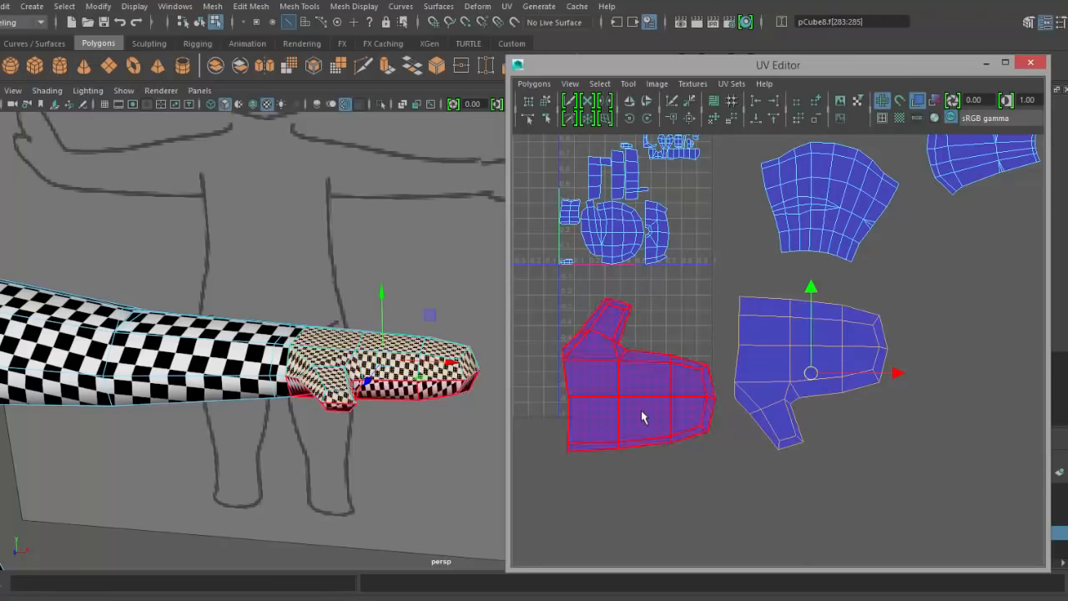
left_click(643, 380)
left_click_drag(643, 380, 826, 216)
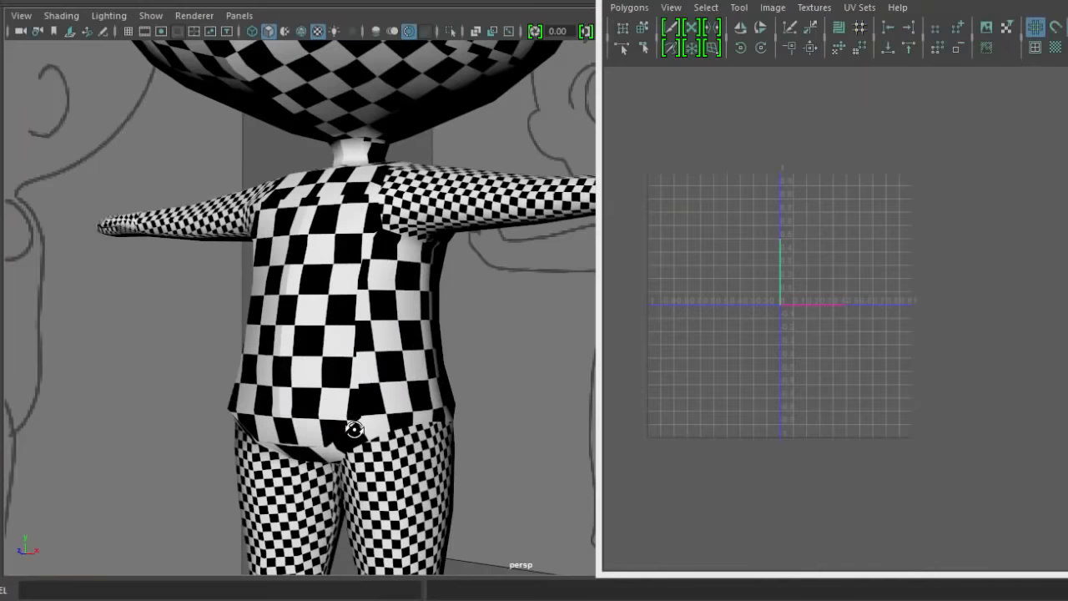
- Select the character mesh and examine the checker pattern on the torso from several sides
left_click(394, 291)
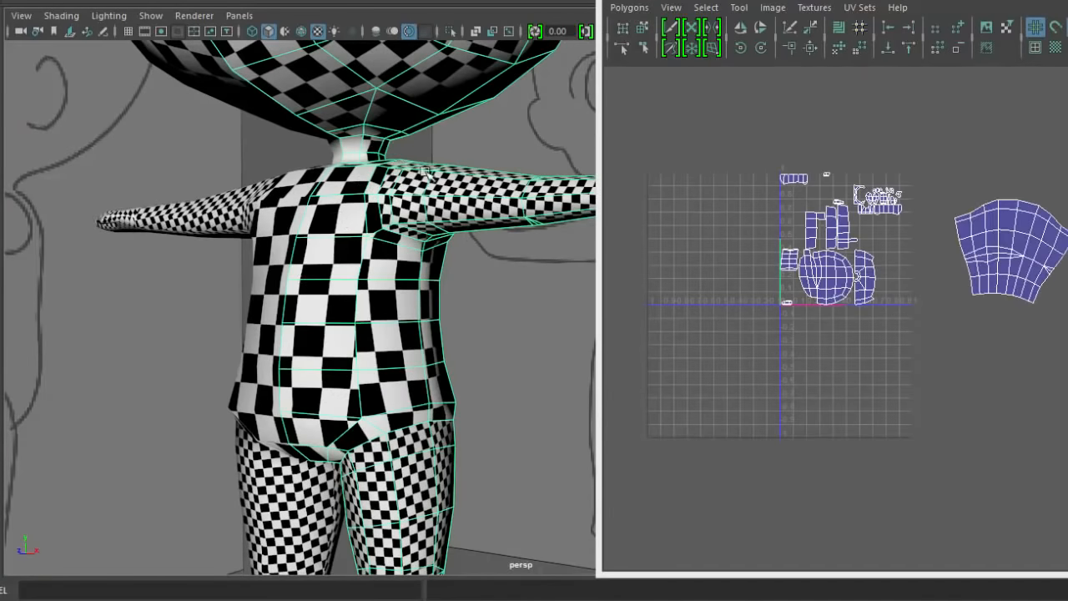
mouse_move(400, 323)
left_mouse_down("alt")
mouse_move(454, 326)
mouse_move(394, 309)
left_mouse_up("alt")
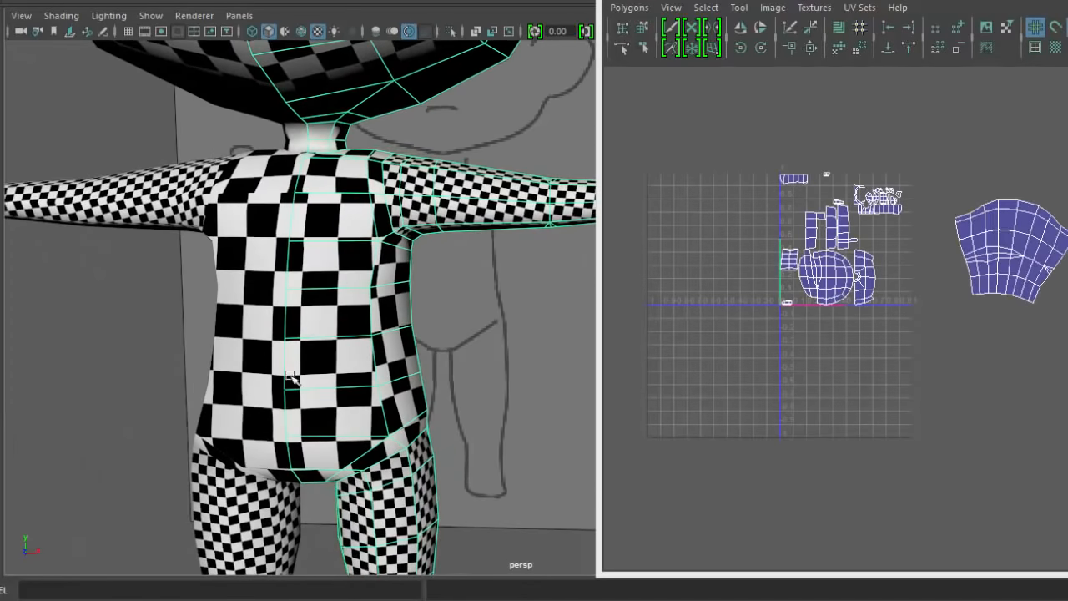
left_click_drag(471, 468, 242, 427, "alt")
left_click_drag(385, 384, 84, 385, "alt")
left_click_drag(177, 436, 399, 432, "alt")
right_click_drag(398, 432, 401, 375, "alt")
left_click_drag(401, 375, 439, 374, "alt")
middle_click_drag(438, 374, 280, 373, "alt")
left_click_drag(280, 373, 320, 373, "alt")
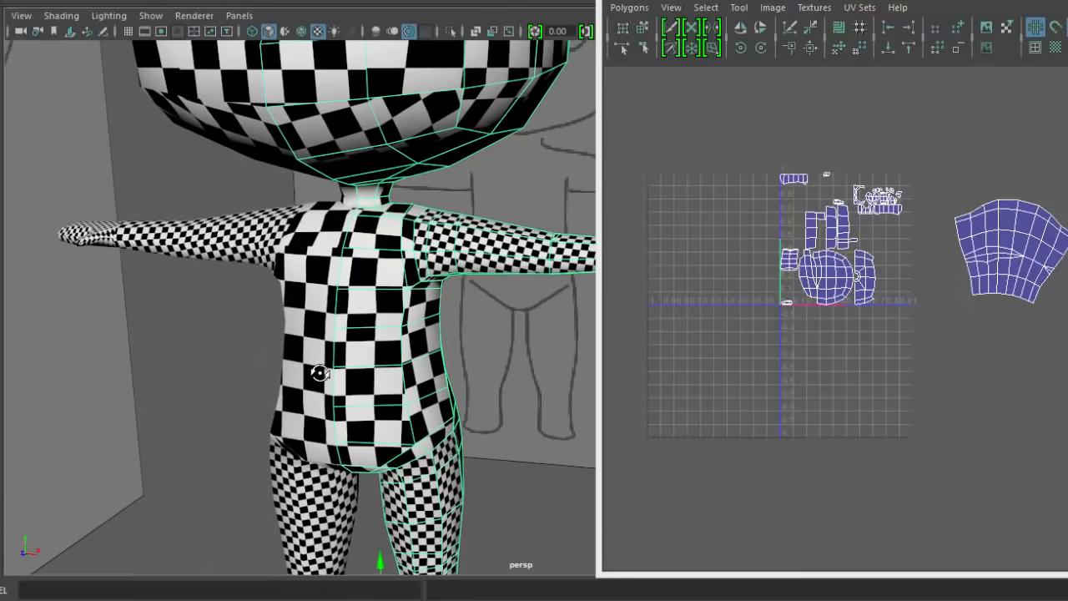
- Select the central strips of faces running around the torso, neck and head
right_click_drag(376, 262, 387, 292)
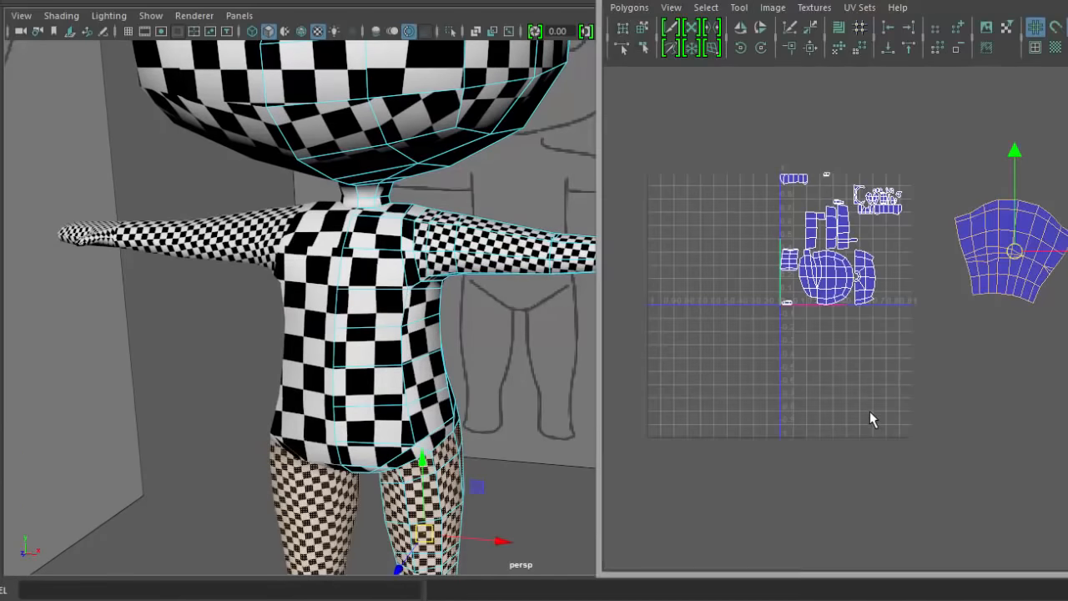
right_click_drag(870, 411, 912, 337, "alt")
left_click(420, 286)
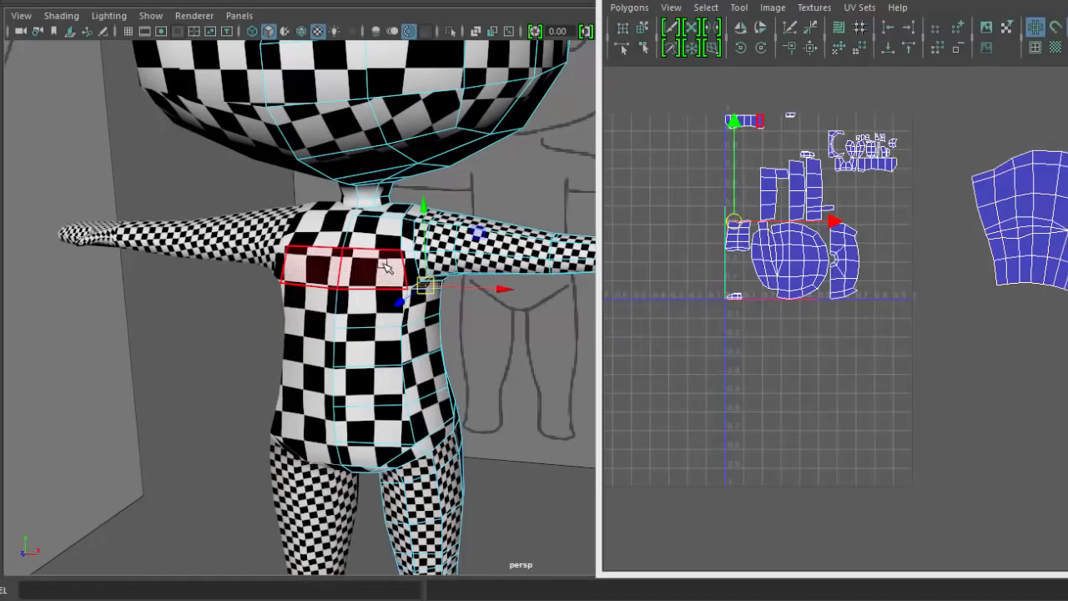
right_click_drag(384, 237, 388, 275)
mouse_move(372, 289)
left_mouse_down("alt")
mouse_move(376, 304)
mouse_move(391, 292)
left_mouse_up("alt")
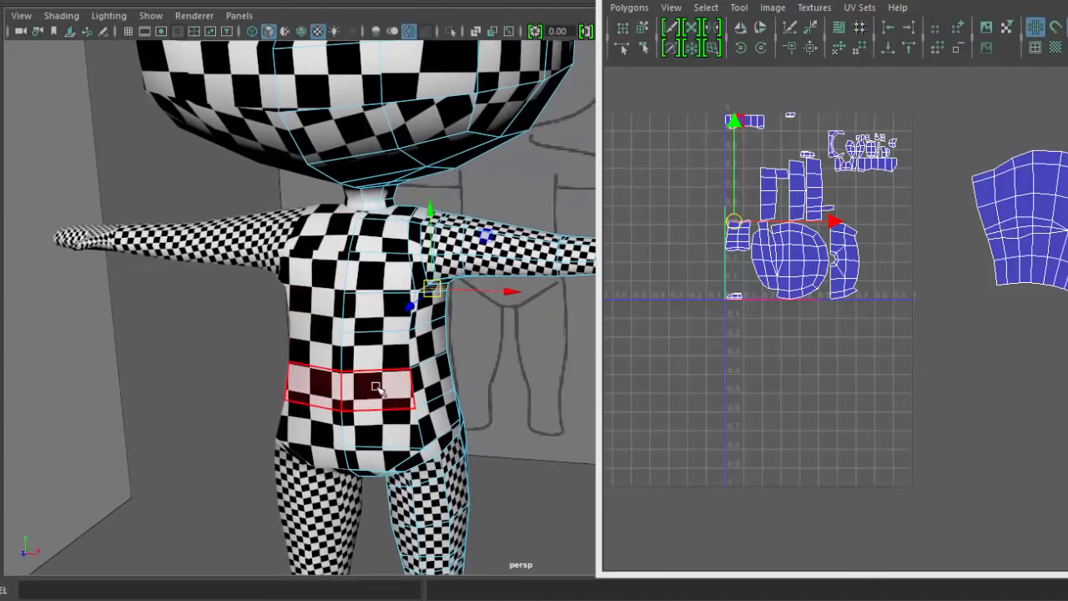
left_click(368, 346)
left_click(381, 378)
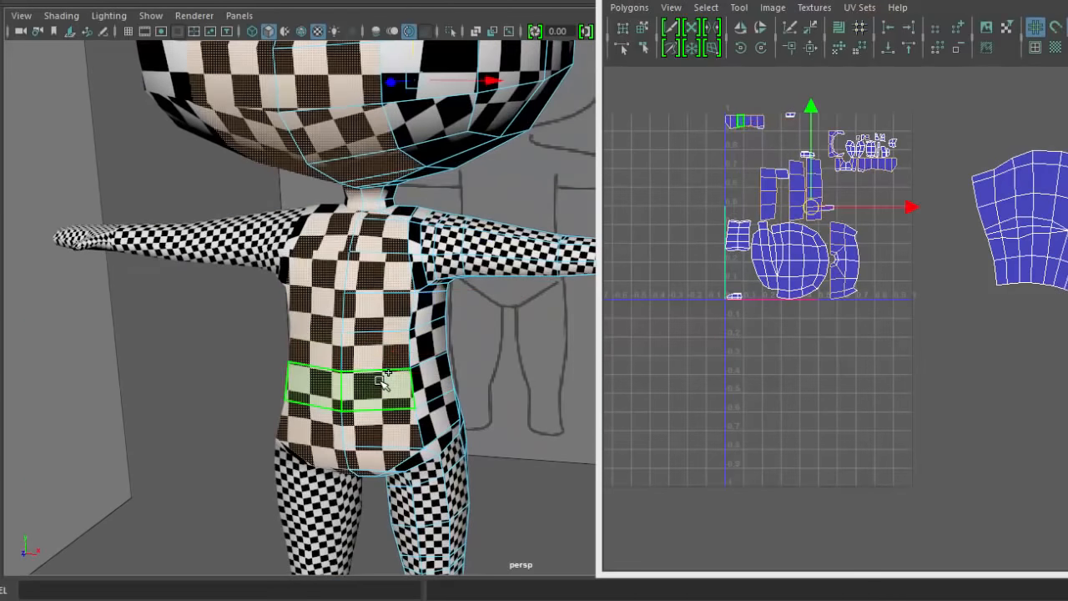
left_click_drag(502, 415, 508, 391, "alt")
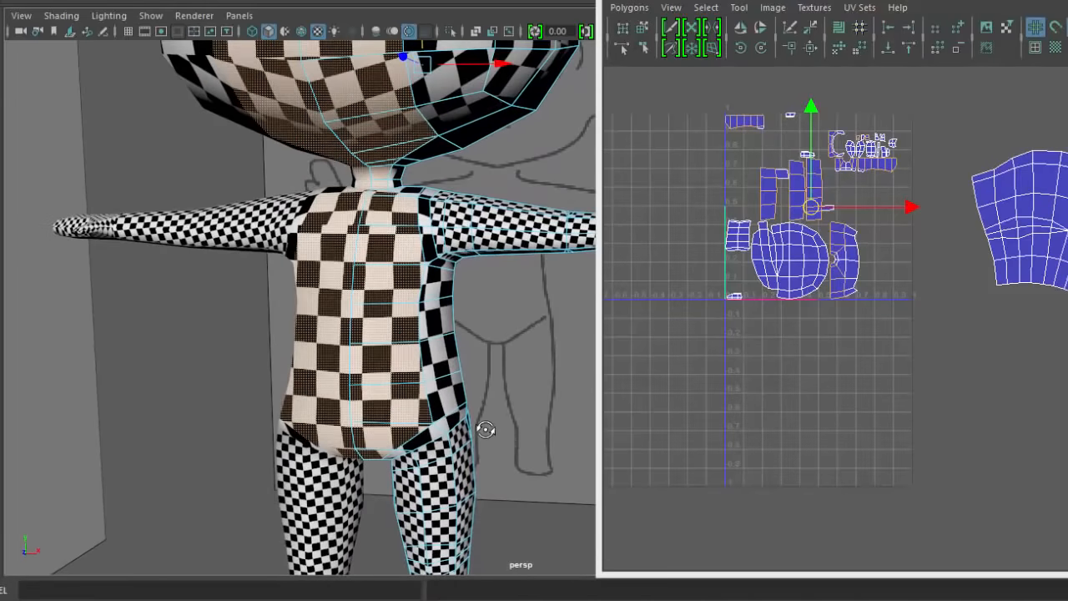
mouse_move(485, 429)
left_mouse_down("alt")
mouse_move(468, 373)
mouse_move(476, 424)
left_mouse_up("alt")
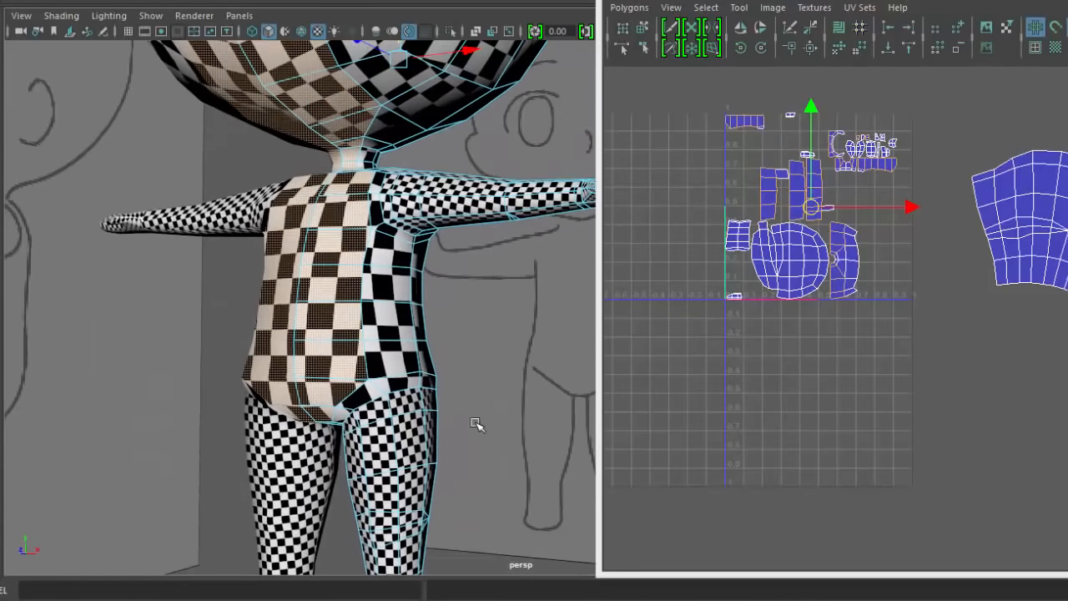
- Close the UV Editor and display the character in wireframe in the perspective view
key("5")
left_click(1067, 1)
middle_click_drag(505, 289, 627, 285, "alt")
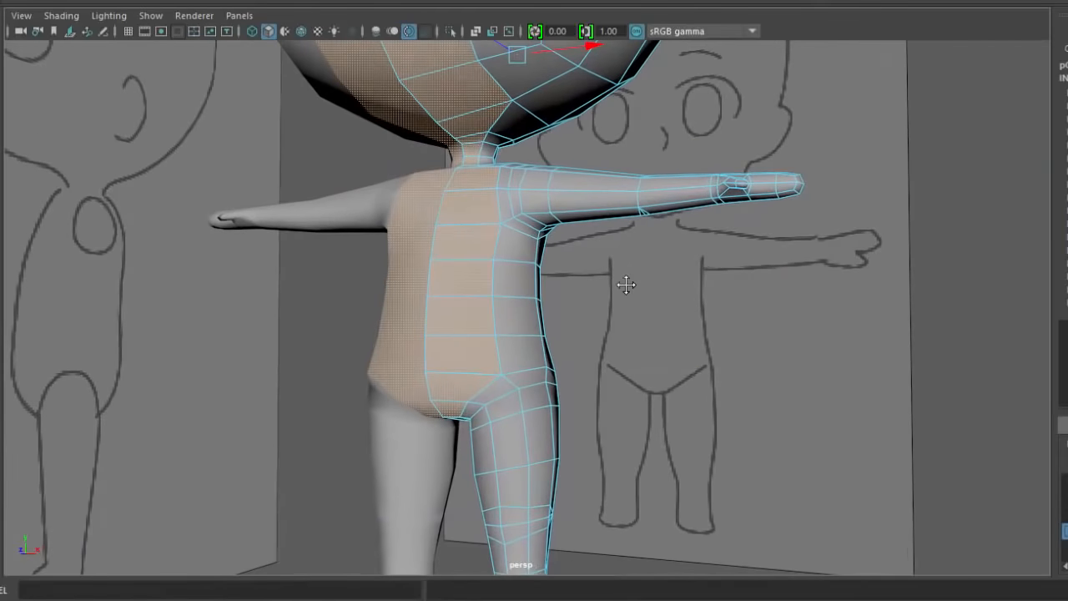
key("4")
left_click_drag(630, 490, 648, 443, "alt")
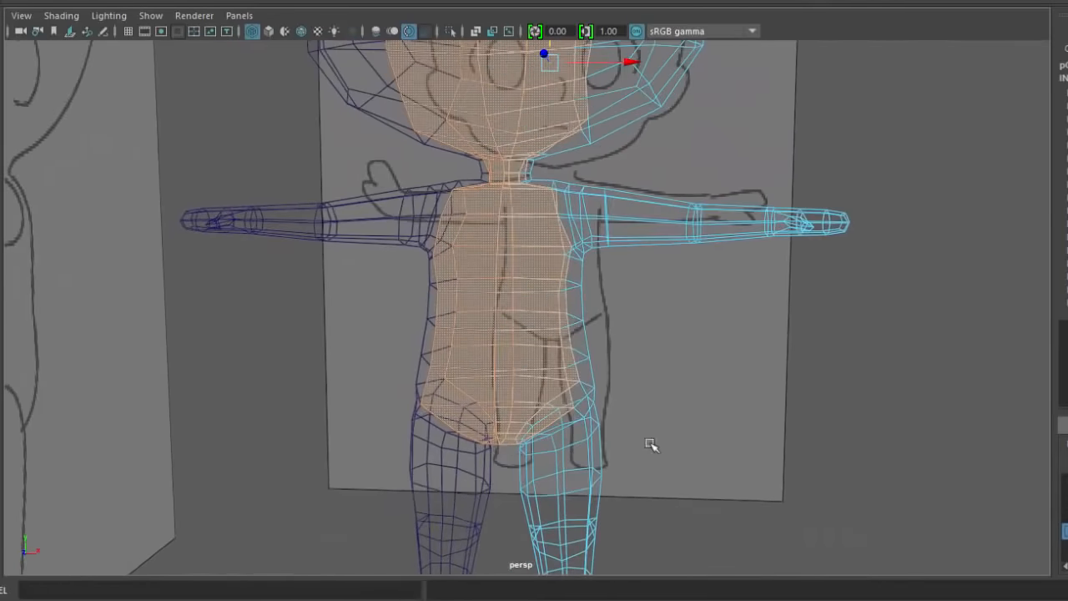
- Deselect the head faces in the maximized front view, leaving the torso strips selected
key("space")
key("space")
right_click_drag(375, 349, 729, 370, "alt")
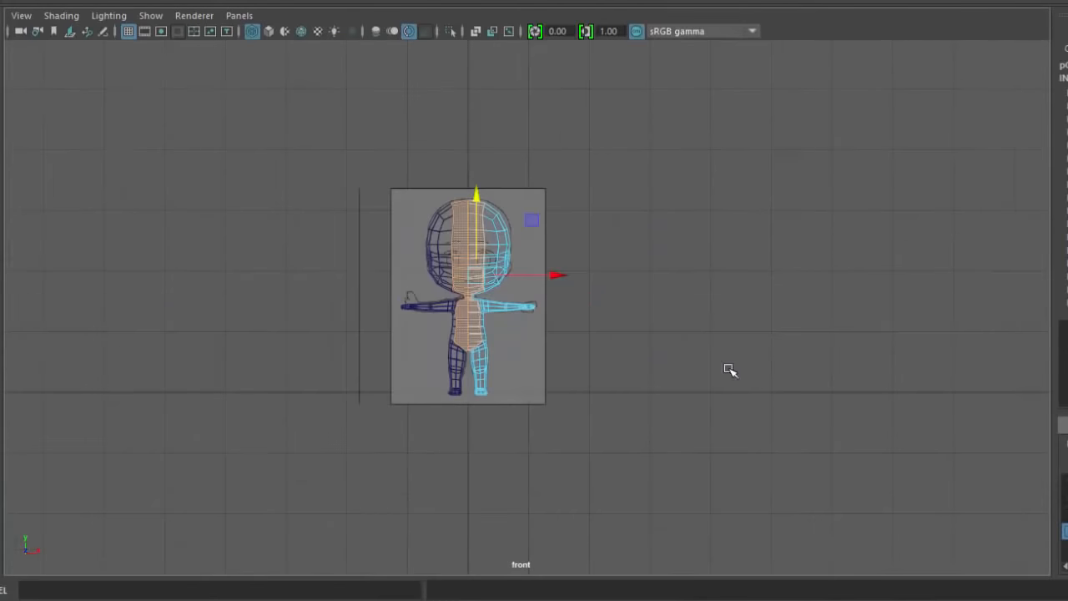
right_click_drag(403, 292, 536, 376, "alt")
middle_click_drag(363, 332, 495, 424, "alt")
scroll(577, 247, "down", 3)
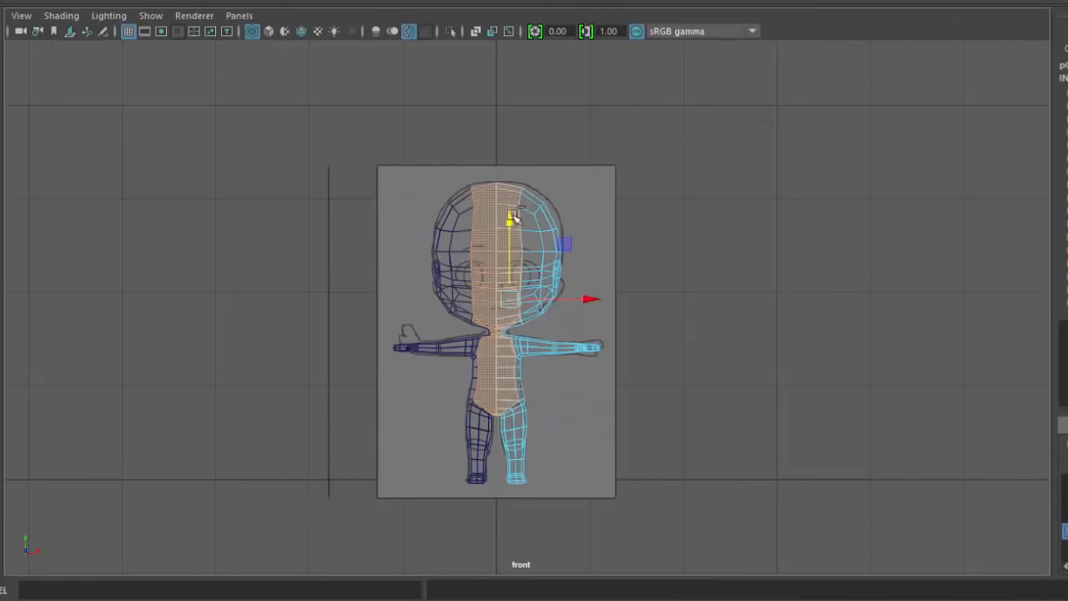
left_click_drag(429, 136, 660, 334, "ctrl")
- Remove the remaining neck faces from the torso selection in the front view
scroll(518, 379, "up", 3)
right_click_drag(516, 377, 516, 435, "alt")
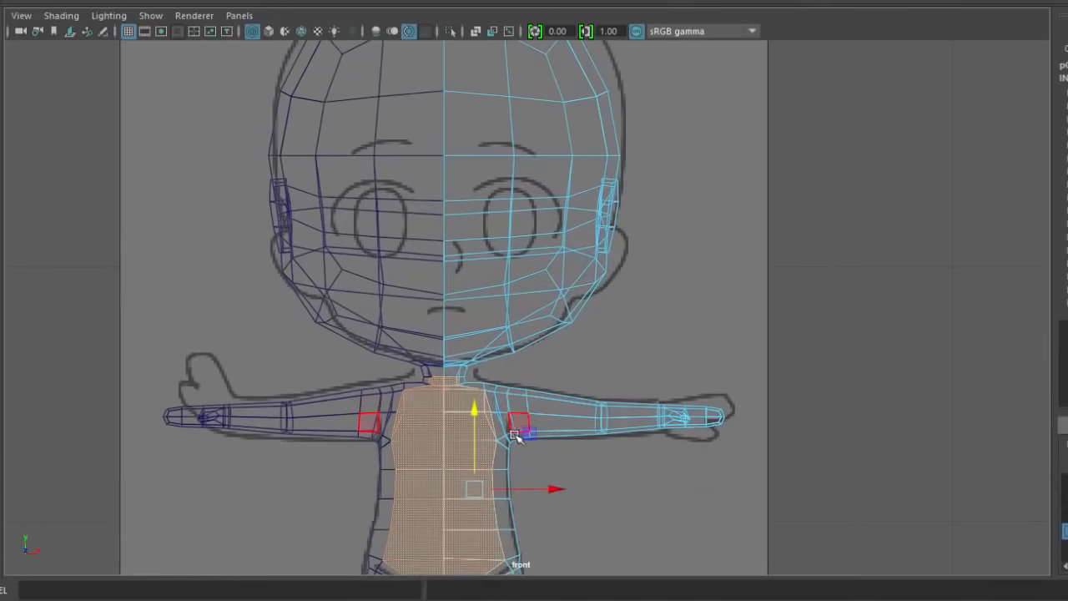
middle_click_drag(412, 367, 496, 257, "alt")
right_click_drag(496, 257, 606, 270, "alt")
left_click_drag(443, 227, 443, 227, "shift")
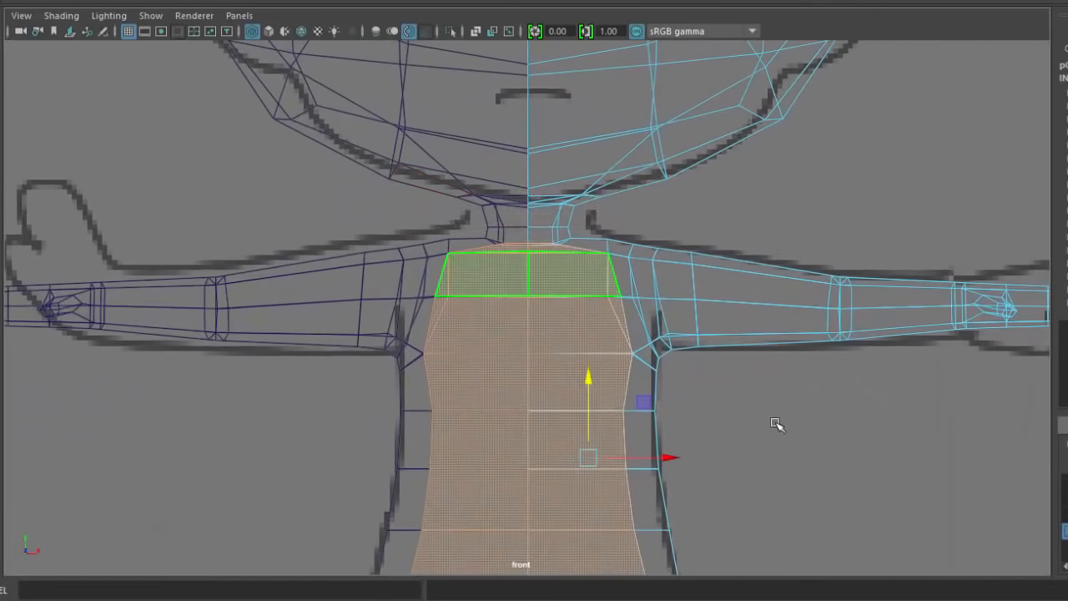
- Add the hip and crotch faces on both sides to the torso selection, leaving out the leg faces
middle_click_drag(776, 425, 681, 312, "alt")
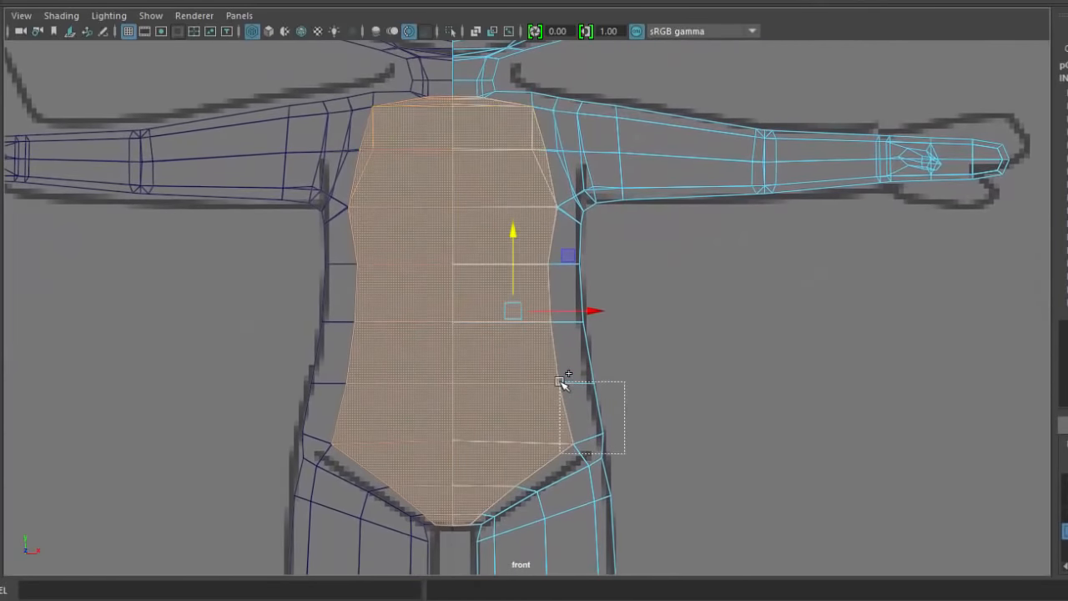
left_click_drag(561, 382, 560, 382, "shift")
left_click_drag(494, 516, 493, 515, "shift")
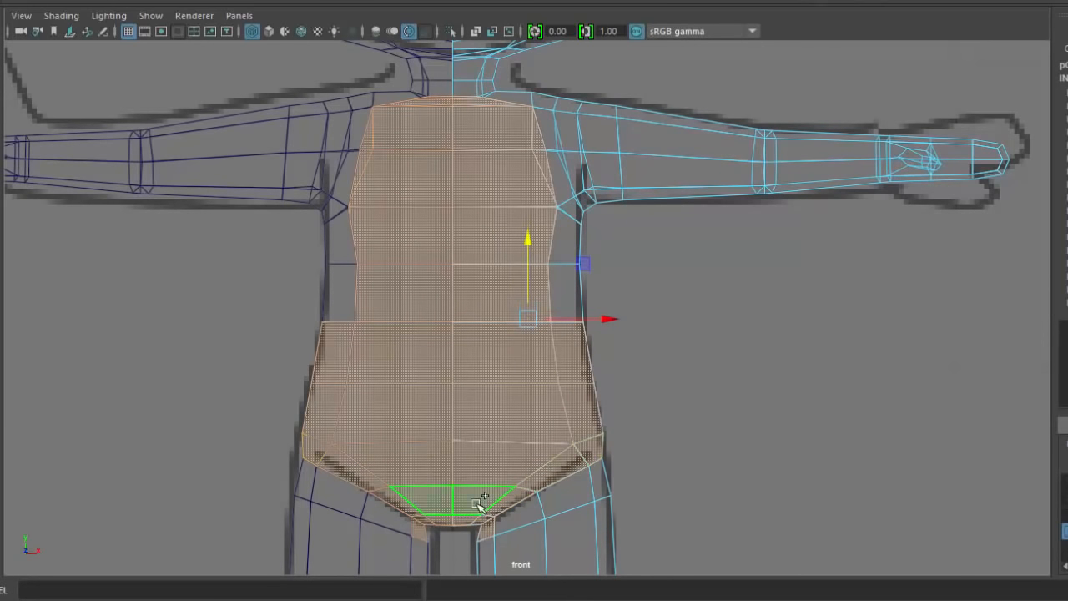
left_click_drag(451, 542, 487, 498, "shift")
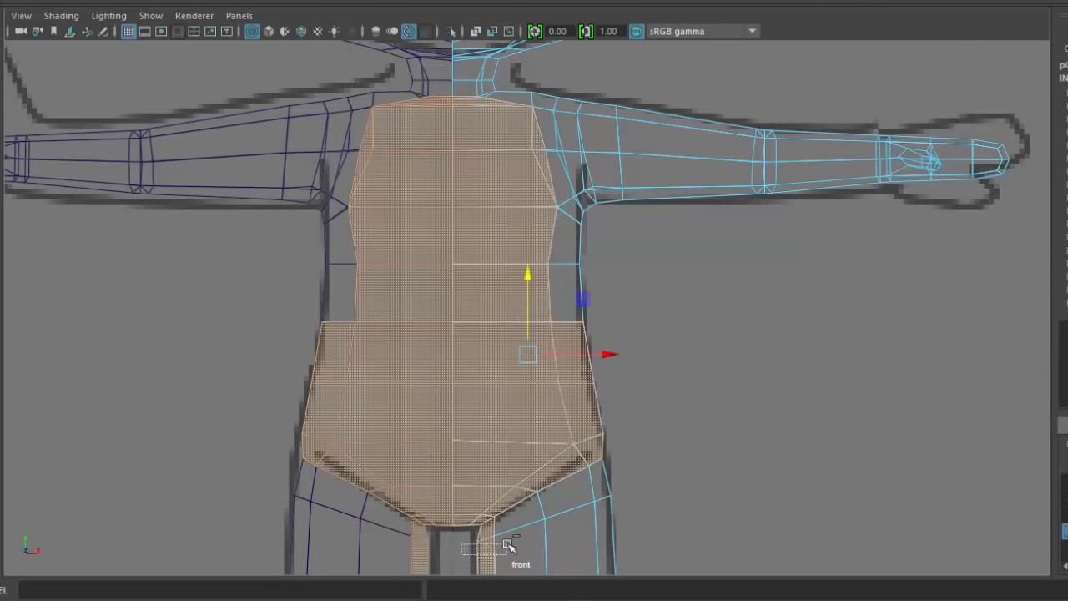
left_click_drag(510, 546, 510, 546, "shift")
- Add the torso's side, underarm and shoulder faces to the selection, undoing any accidental move of the torso
left_click_drag(522, 228, 522, 227, "shift")
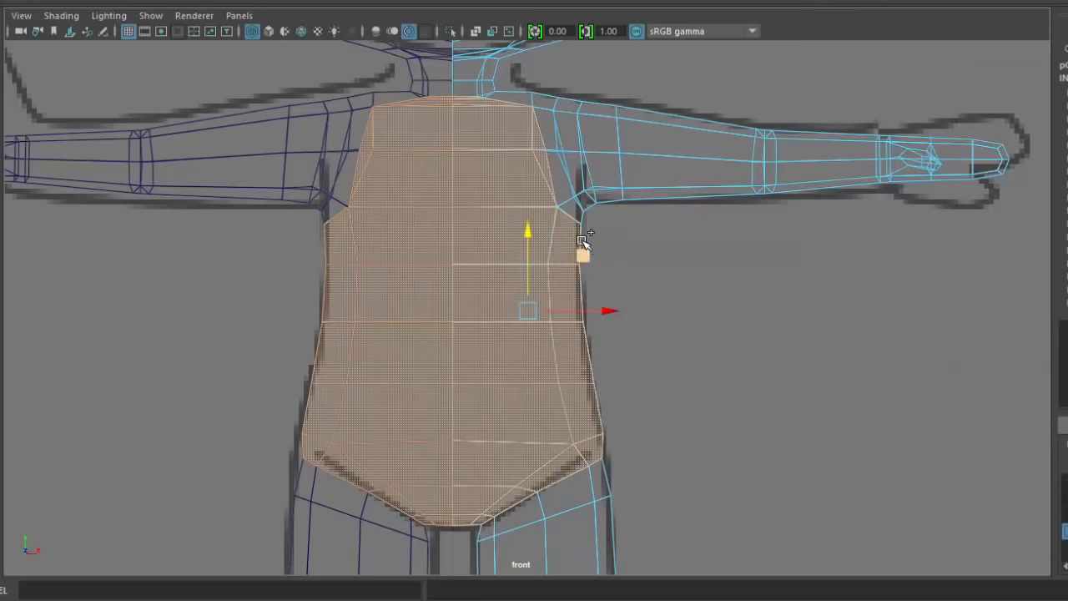
key("ctrl+z")
key("ctrl+z")
key("ctrl+z")
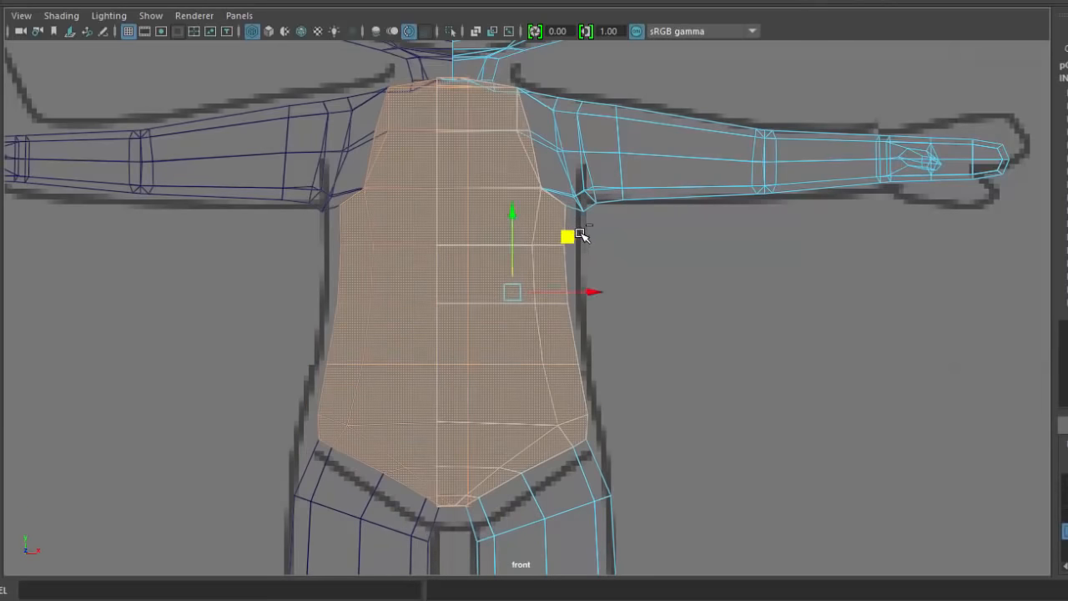
left_click(569, 213, "shift")
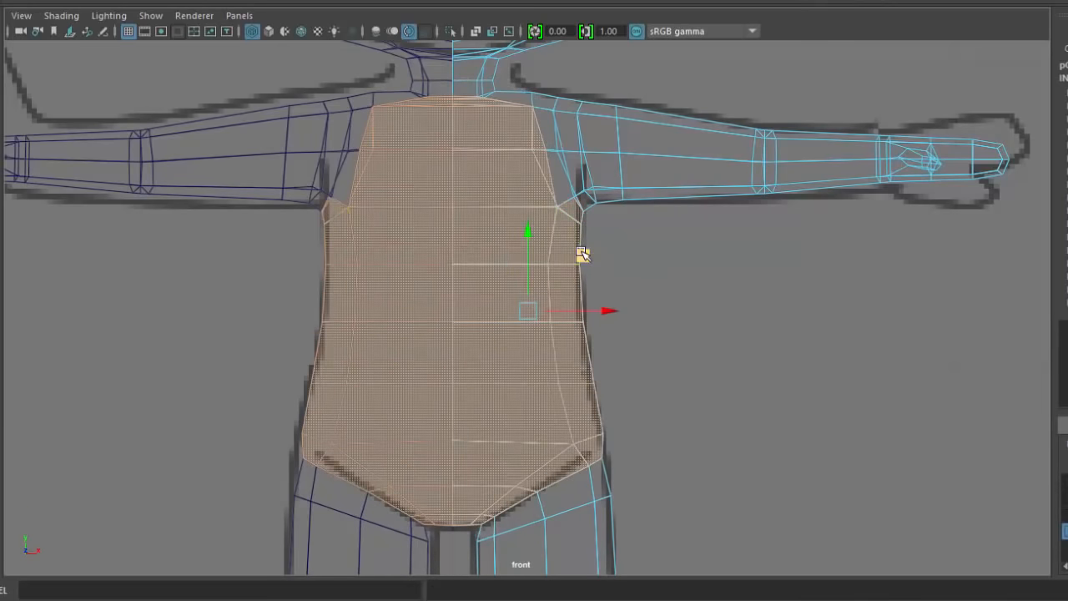
left_click_drag(518, 85, 543, 129, "shift")
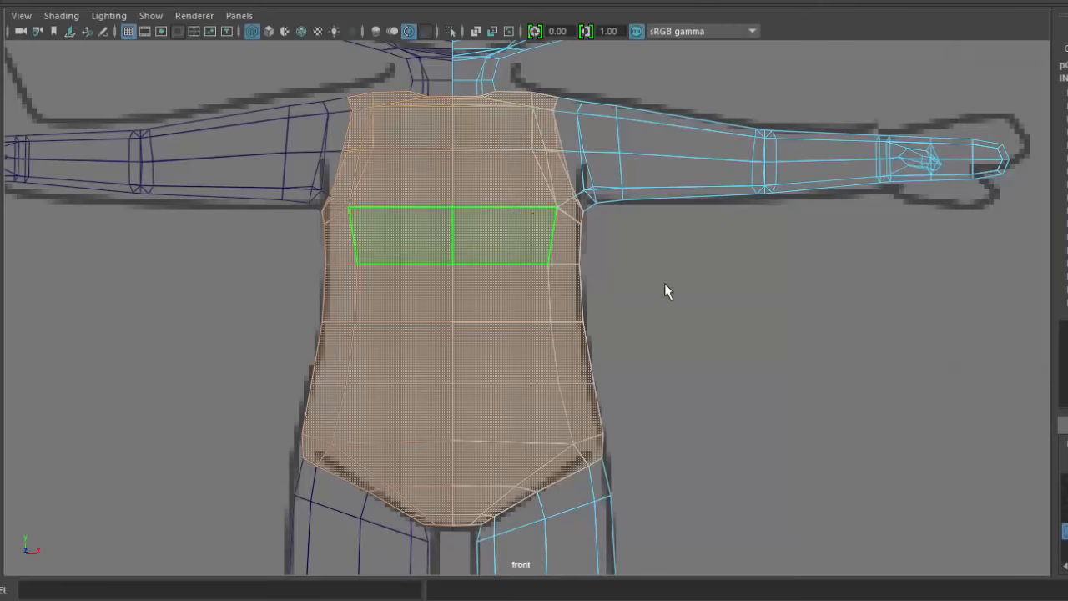
- Return to the perspective view with textured shading and open the UV Editor beside the selected torso
key("space")
key("space")
mouse_move(766, 253)
left_mouse_down("alt")
mouse_move(503, 265)
mouse_move(598, 367)
mouse_move(617, 337)
mouse_move(770, 390)
mouse_move(794, 355)
mouse_move(668, 398)
mouse_move(682, 393)
mouse_move(616, 448)
mouse_move(537, 392)
mouse_move(515, 398)
mouse_move(627, 406)
mouse_move(646, 424)
mouse_move(672, 415)
left_mouse_up("alt")
key("5")
key("6")
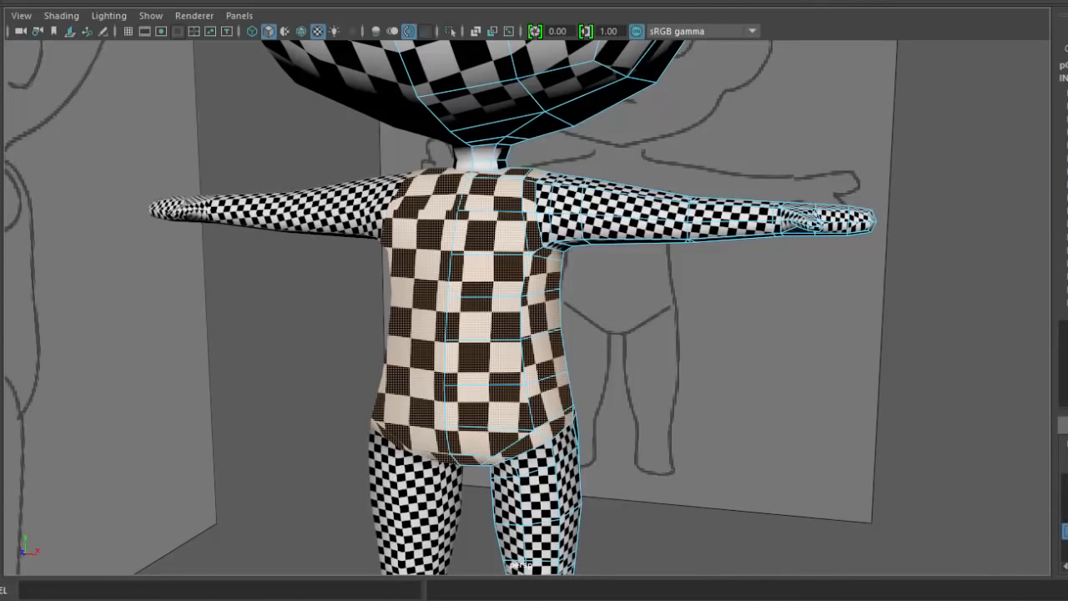
left_click(509, 599)
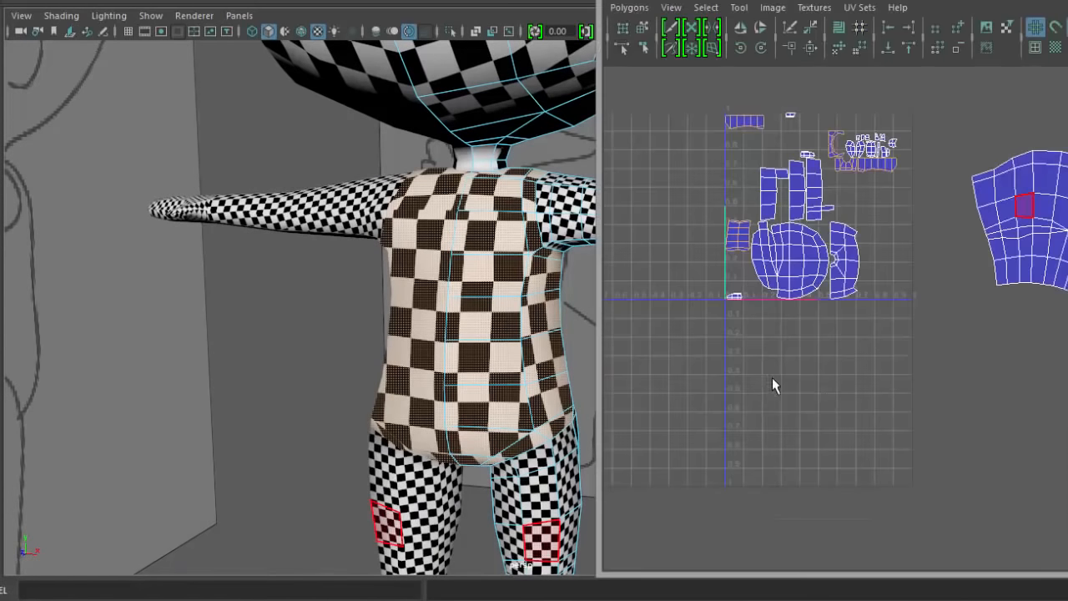
mouse_move(413, 288)
left_mouse_down("alt")
mouse_move(418, 310)
mouse_move(401, 306)
mouse_move(406, 273)
left_mouse_up("alt")
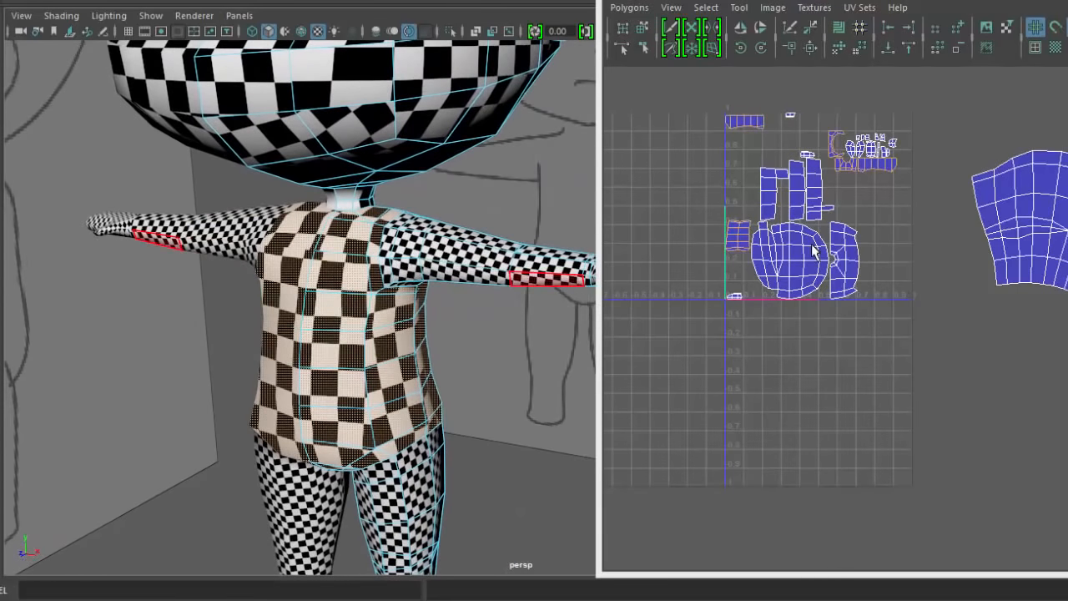
mouse_move(480, 389)
left_mouse_down("alt")
mouse_move(241, 341)
mouse_move(481, 375)
left_mouse_up("alt")
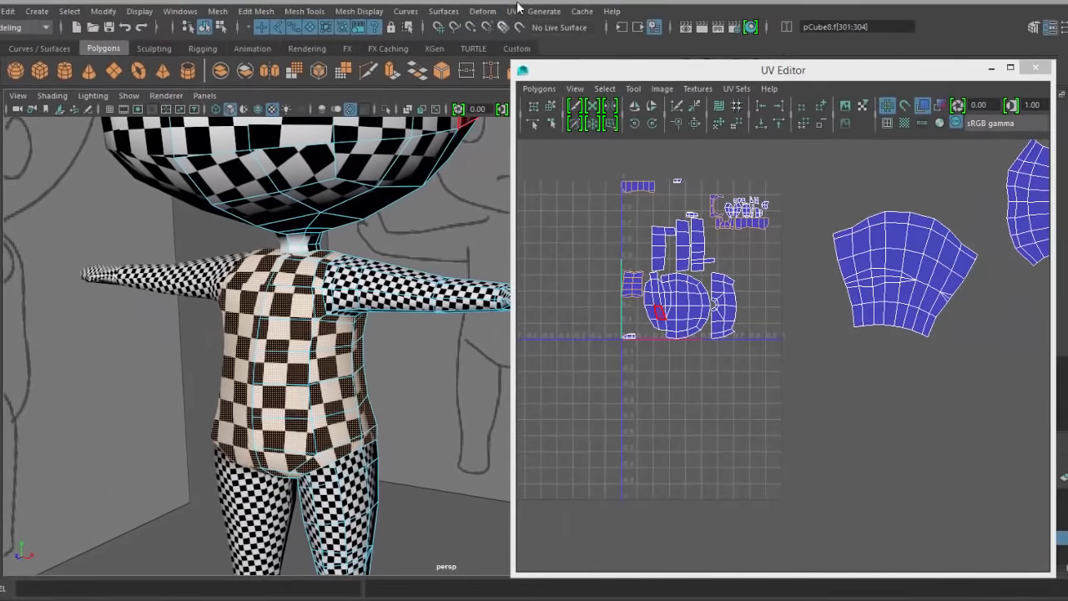
- Apply a planar UV projection to the torso faces from the Z axis, fitted to the bounding box
left_click(514, 11)
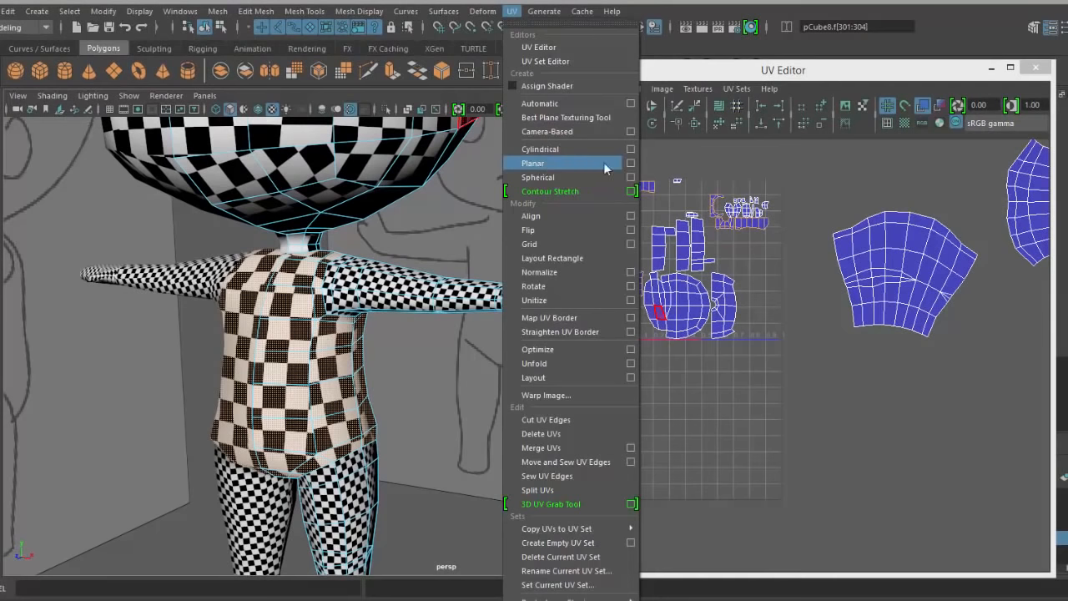
left_click(631, 164)
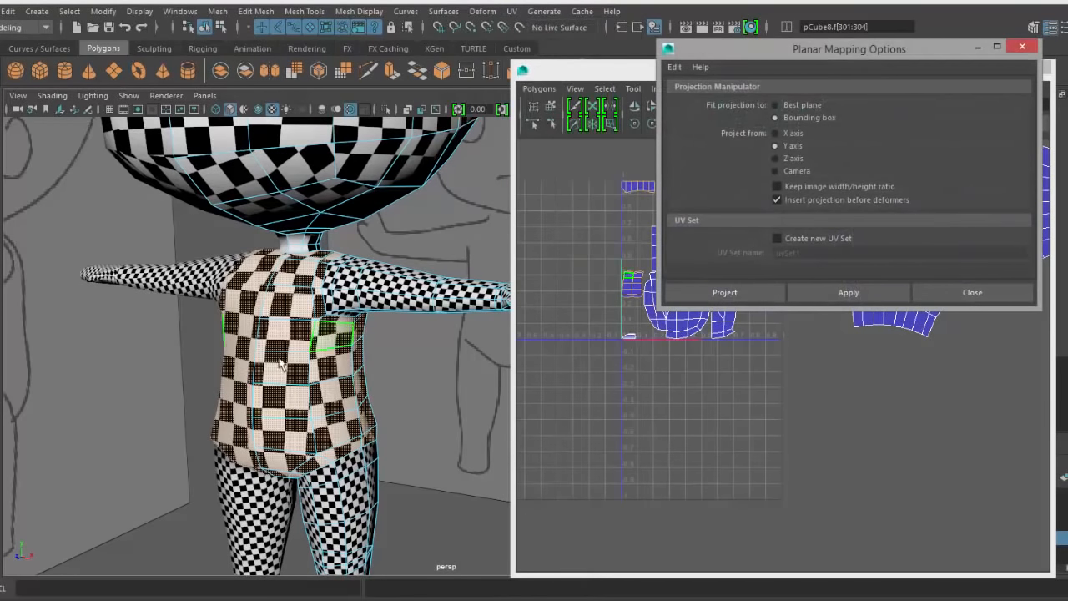
left_click_drag(282, 364, 286, 392, "alt")
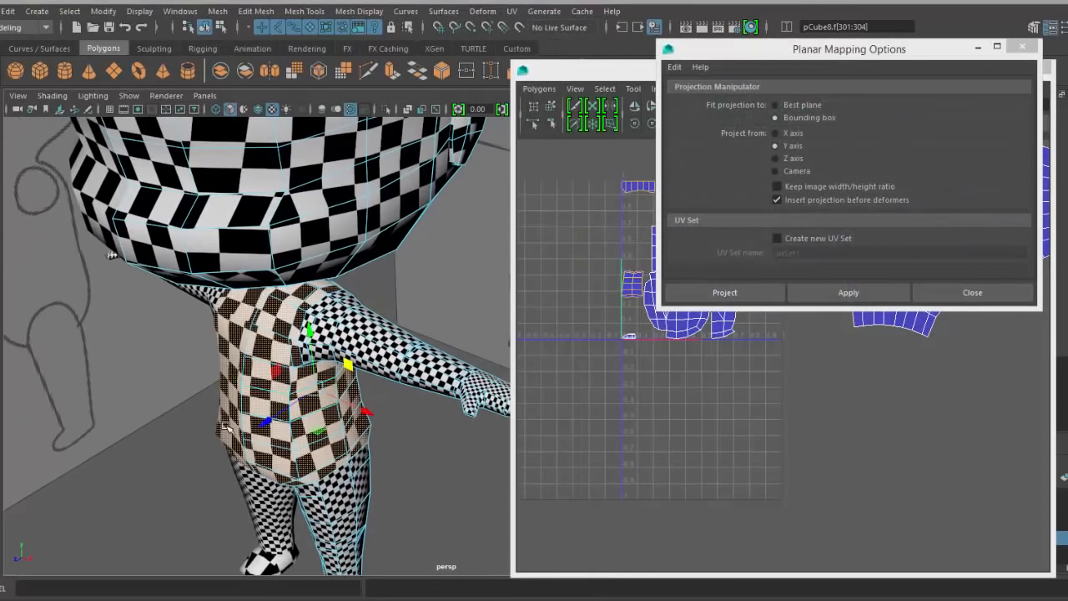
left_click_drag(223, 455, 498, 281, "alt")
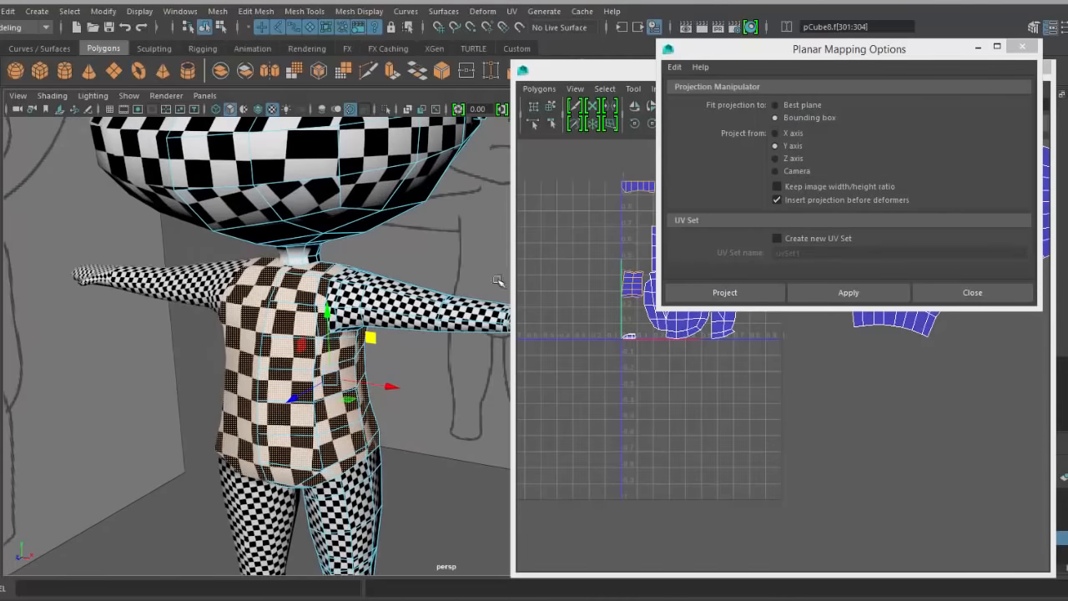
left_click(796, 158)
left_click(843, 295)
left_click(973, 292)
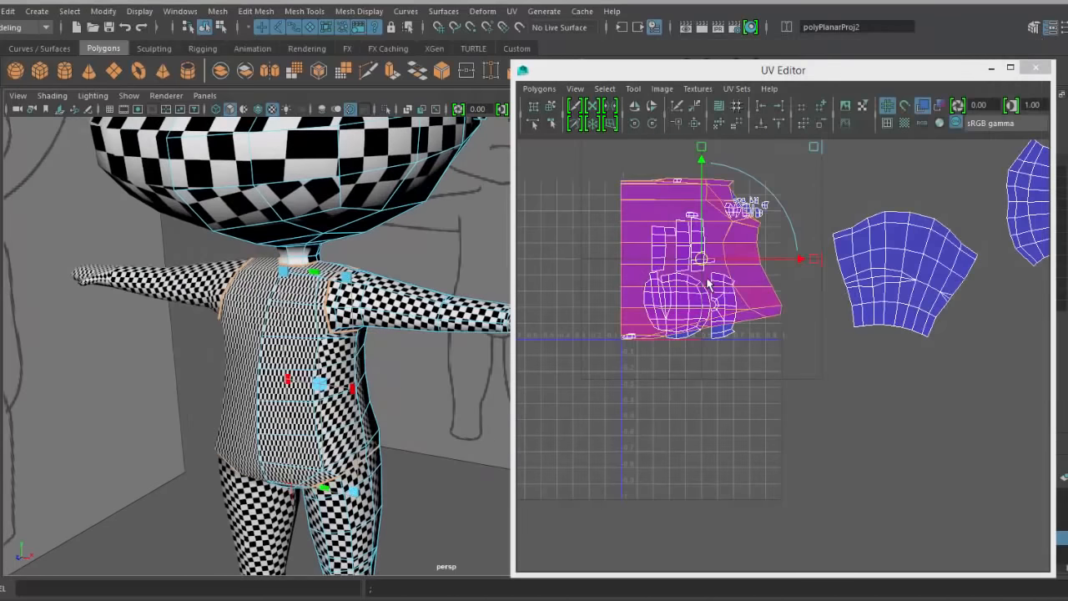
- Move the projected torso shell below the existing layout, clear of the other UV shells
left_click_drag(705, 257, 726, 488)
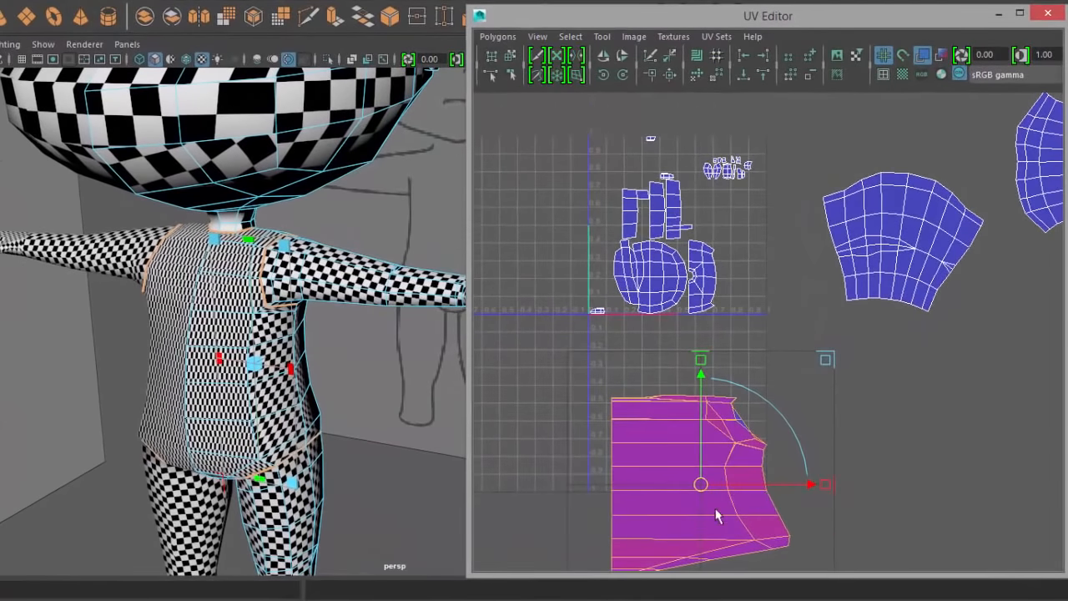
middle_click_drag(716, 509, 719, 451, "alt")
left_click_drag(710, 432, 711, 410)
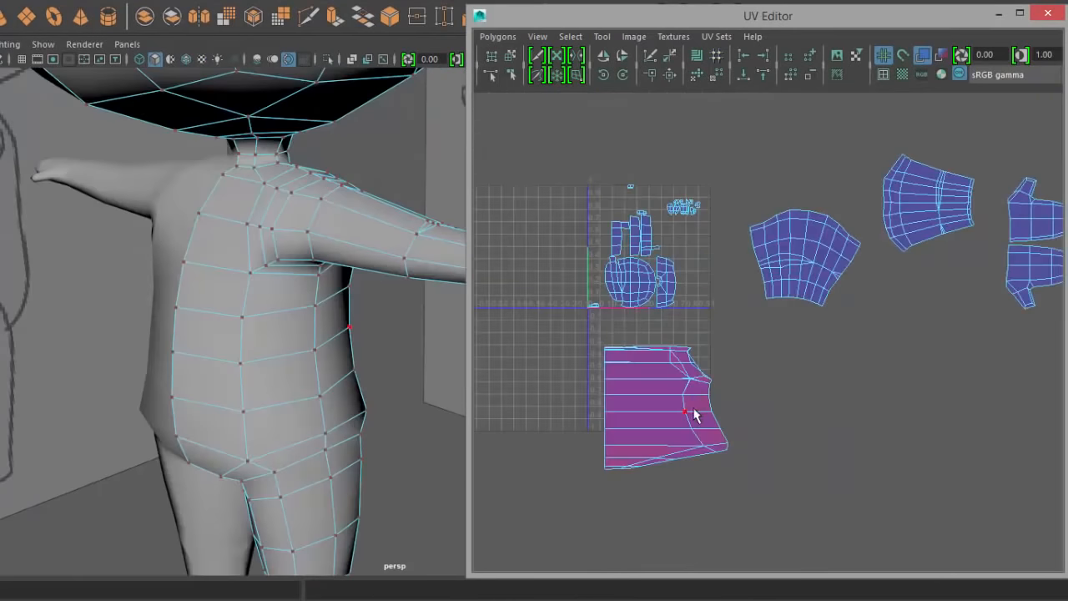
right_click(696, 388)
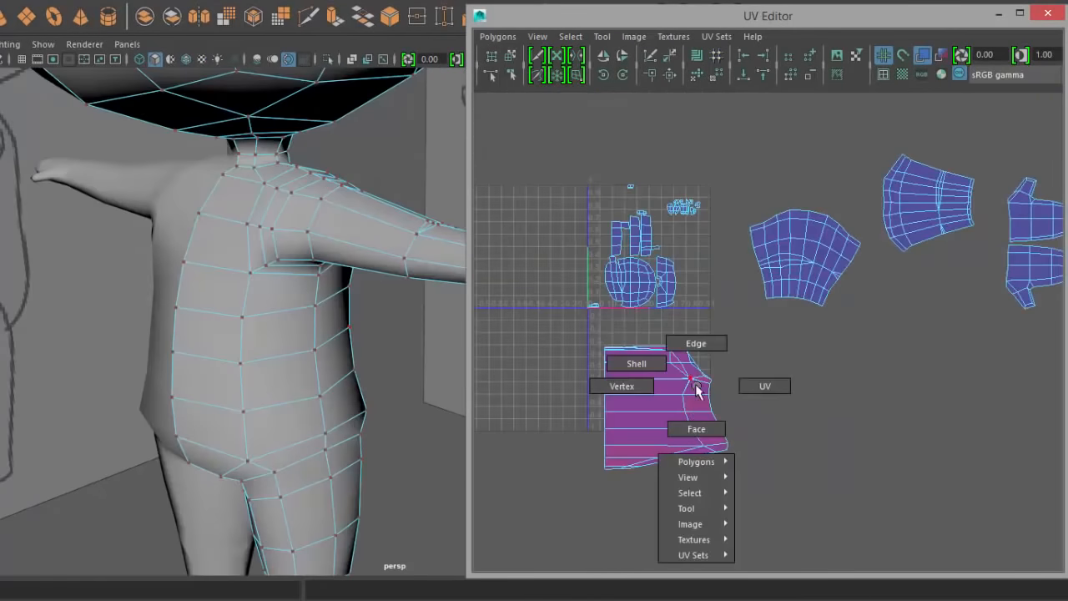
right_click_drag(696, 389, 686, 429)
left_click(674, 409)
left_click_drag(675, 410, 703, 403)
key("ctrl+z")
left_click(785, 412)
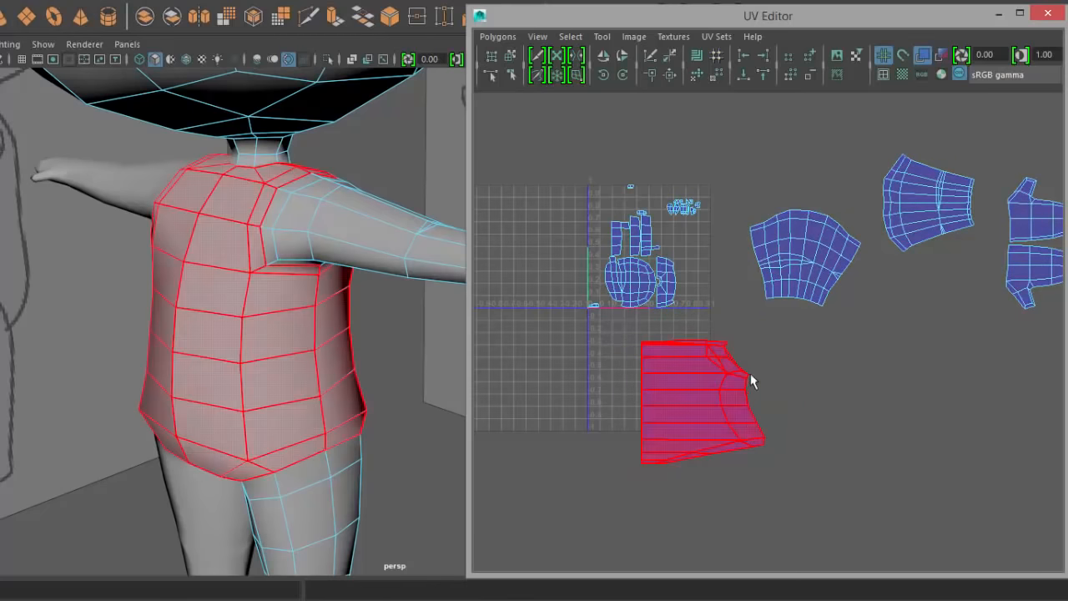
- Select the edge loops along the side of the torso and over the shoulder, in edge mode
scroll(789, 417, "up", 4)
right_click_drag(863, 324, 863, 284)
left_click(837, 332)
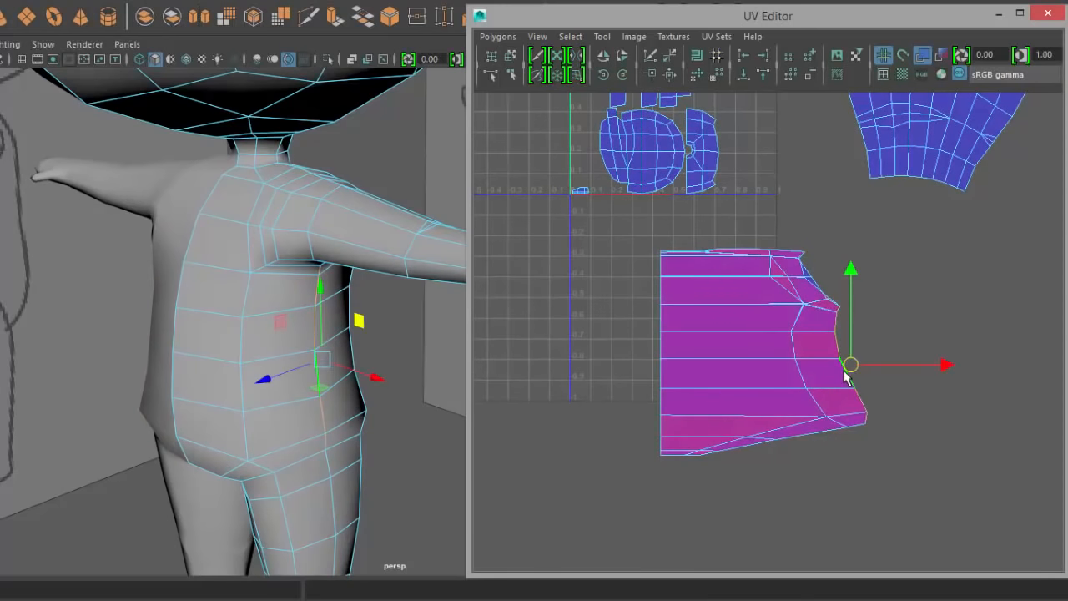
left_click_drag(380, 375, 369, 396, "alt")
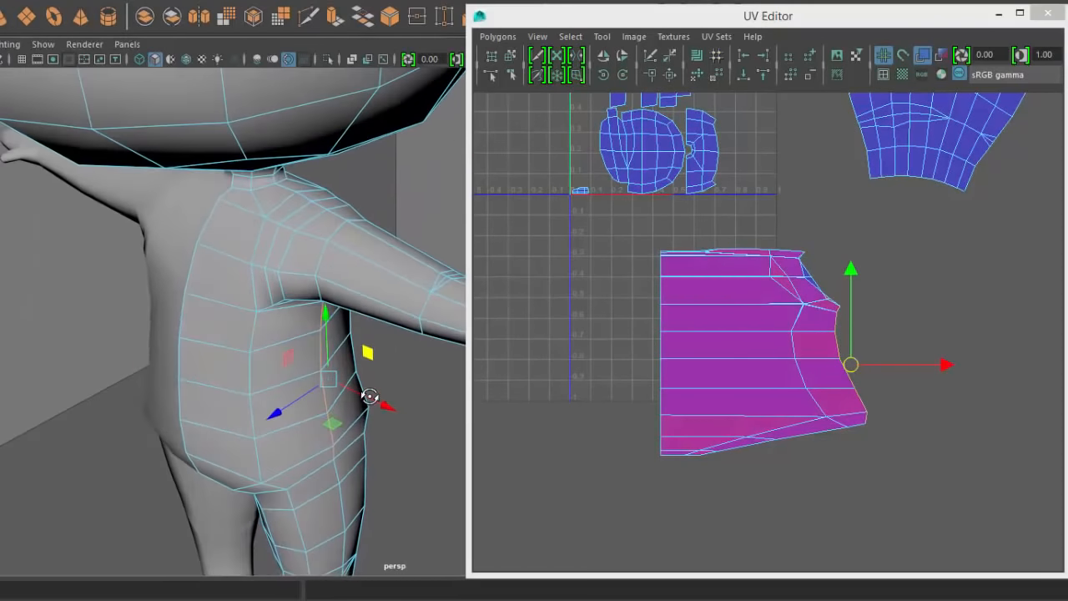
left_click(286, 192)
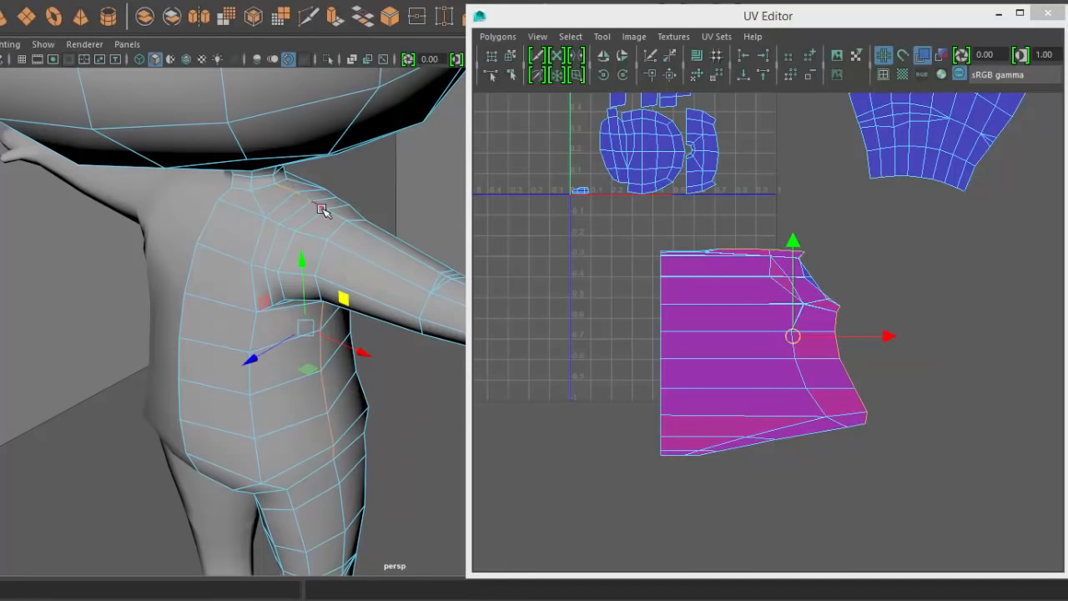
left_click(323, 208)
- Deselect the edges belonging to the head, arm, leg and hand shells, keeping only the torso seam edges
scroll(278, 327, "down", 5)
left_click_drag(278, 327, 345, 322, "alt")
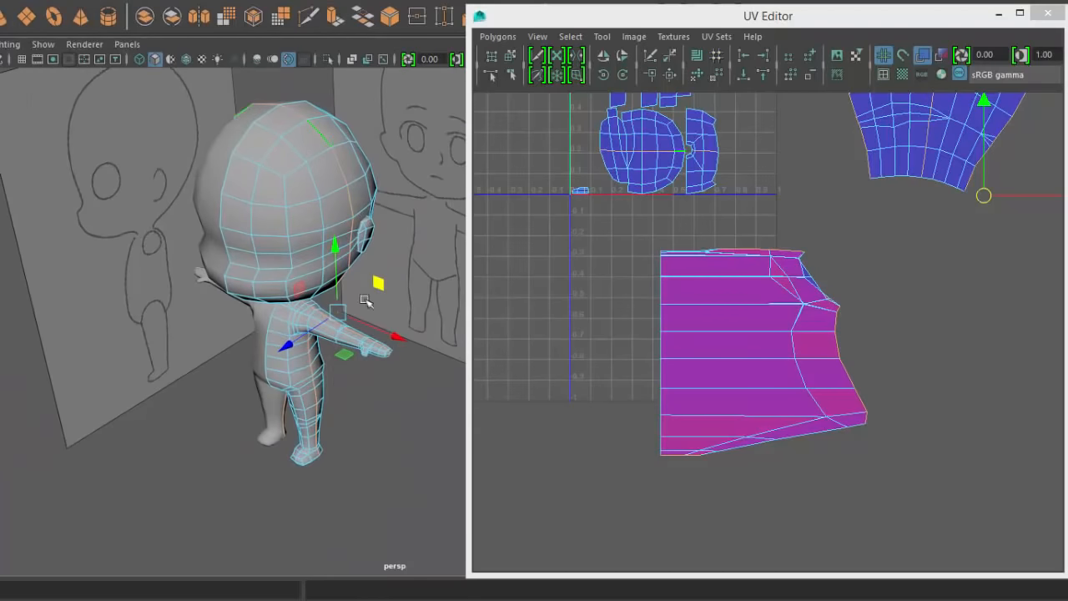
scroll(818, 351, "down", 8)
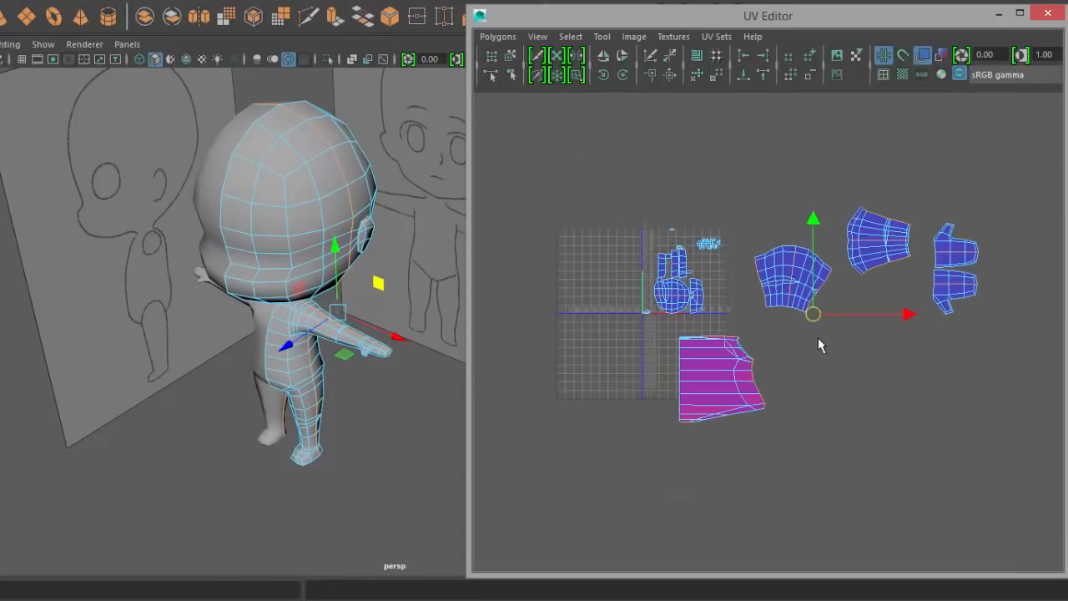
left_click_drag(563, 202, 721, 341)
left_click_drag(701, 187, 833, 344)
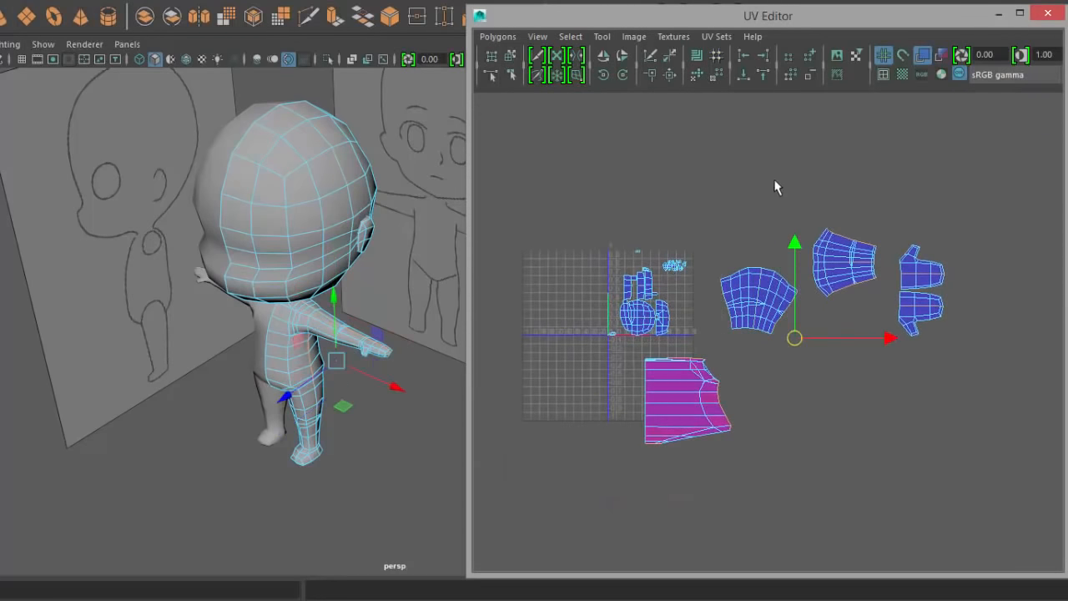
left_click_drag(775, 183, 991, 365)
- Check the selected seam around the torso from several angles and cut the UVs along it
scroll(749, 439, "up", 3)
middle_click_drag(750, 440, 843, 342, "alt")
scroll(322, 384, "up", 5)
middle_click_drag(308, 384, 355, 384, "alt")
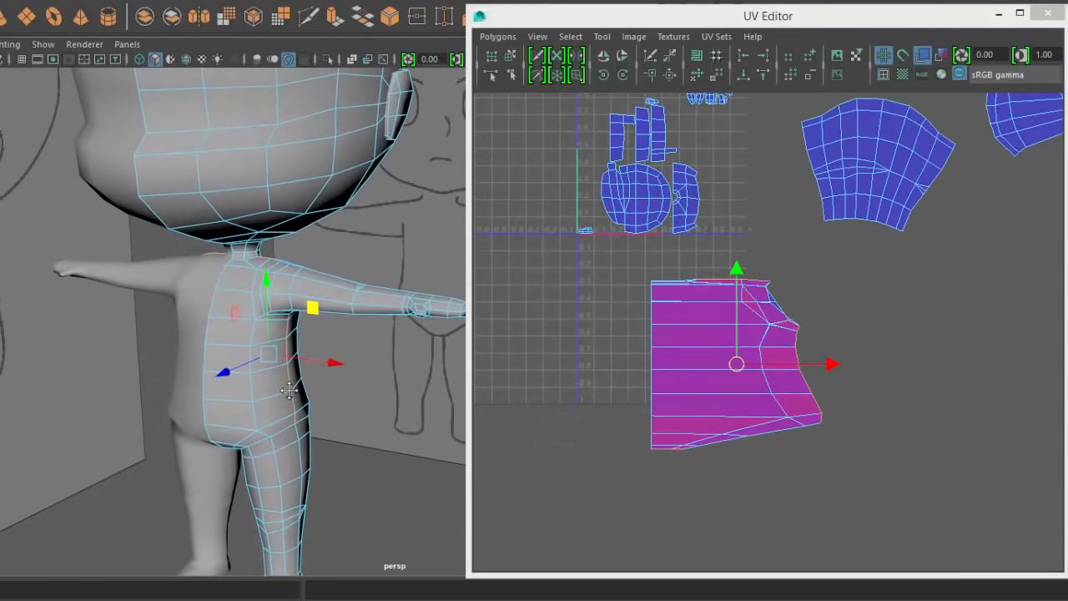
key("4")
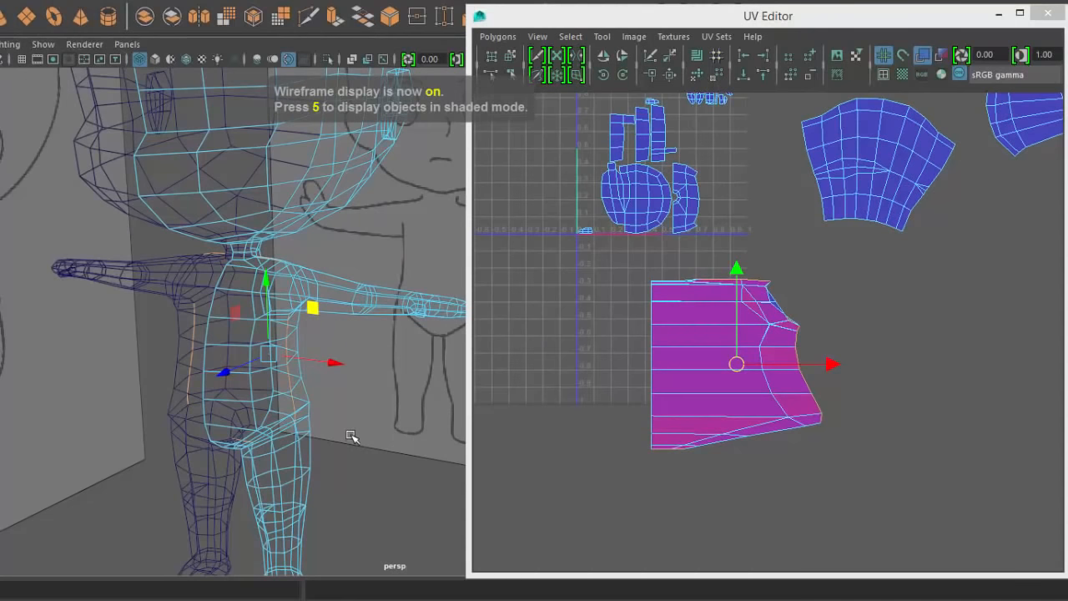
key("5")
mouse_move(310, 442)
left_mouse_down("alt")
mouse_move(183, 291)
mouse_move(355, 365)
mouse_move(349, 375)
mouse_move(312, 337)
left_mouse_up("alt")
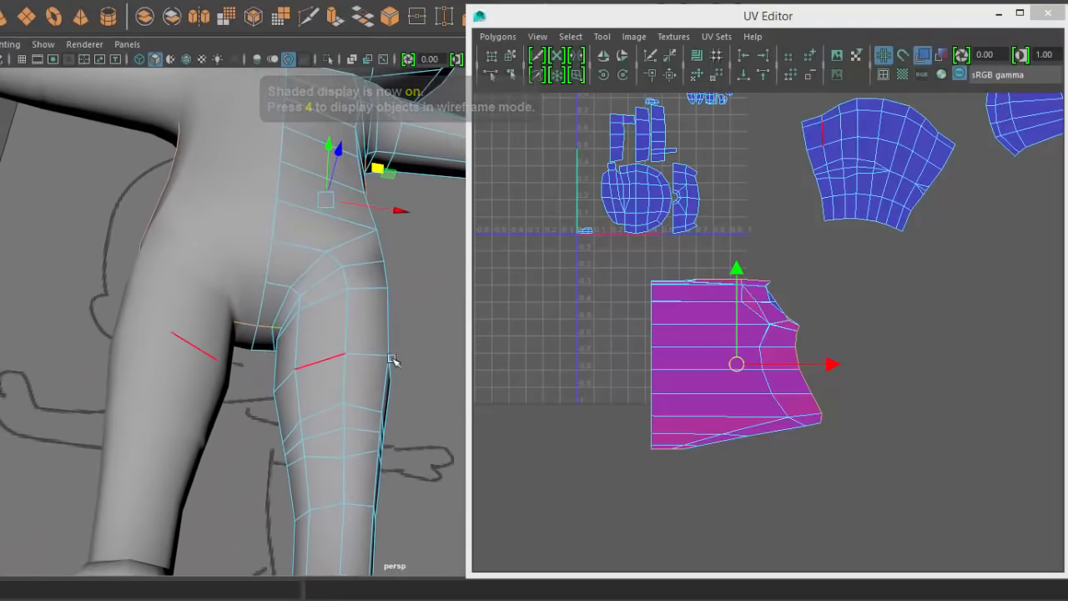
left_click_drag(392, 361, 303, 418, "alt")
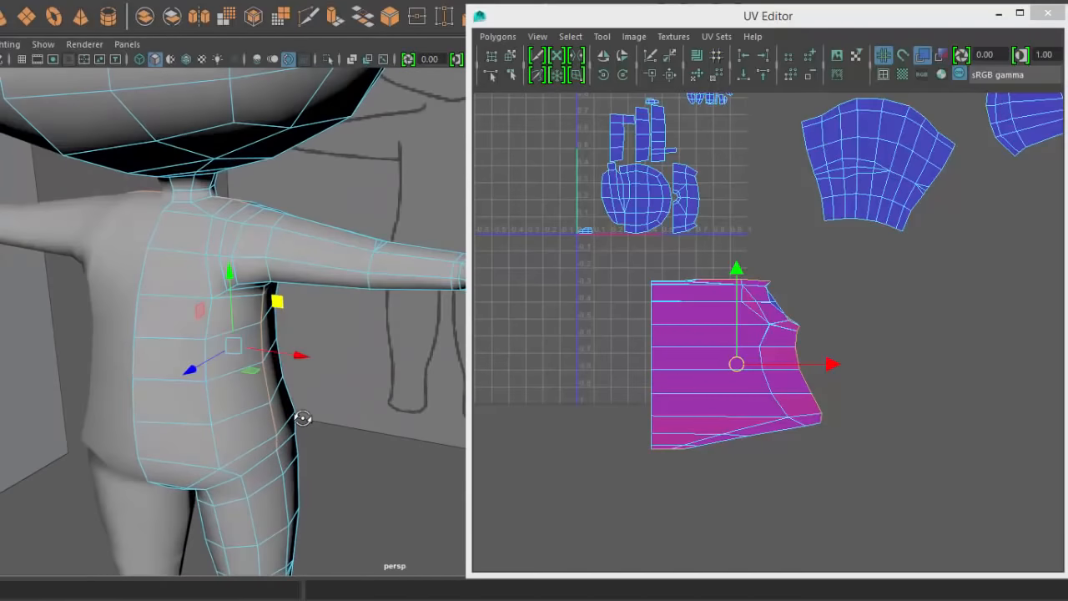
right_click_drag(894, 311, 818, 326, "shift")
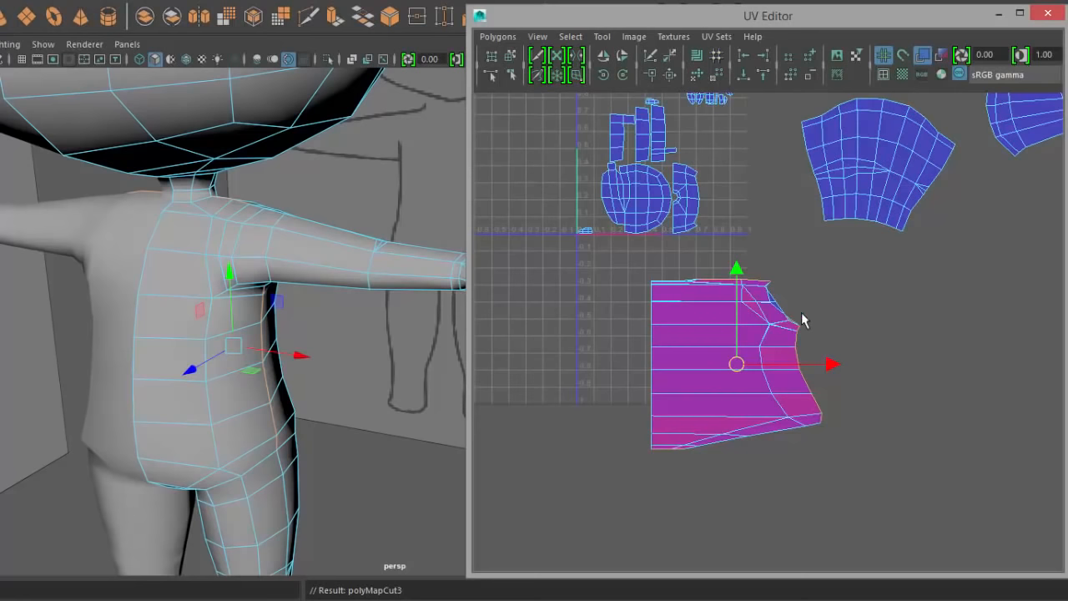
- Move the front torso shell sideways off the overlapping back shell, and select the back shell
left_click(707, 337)
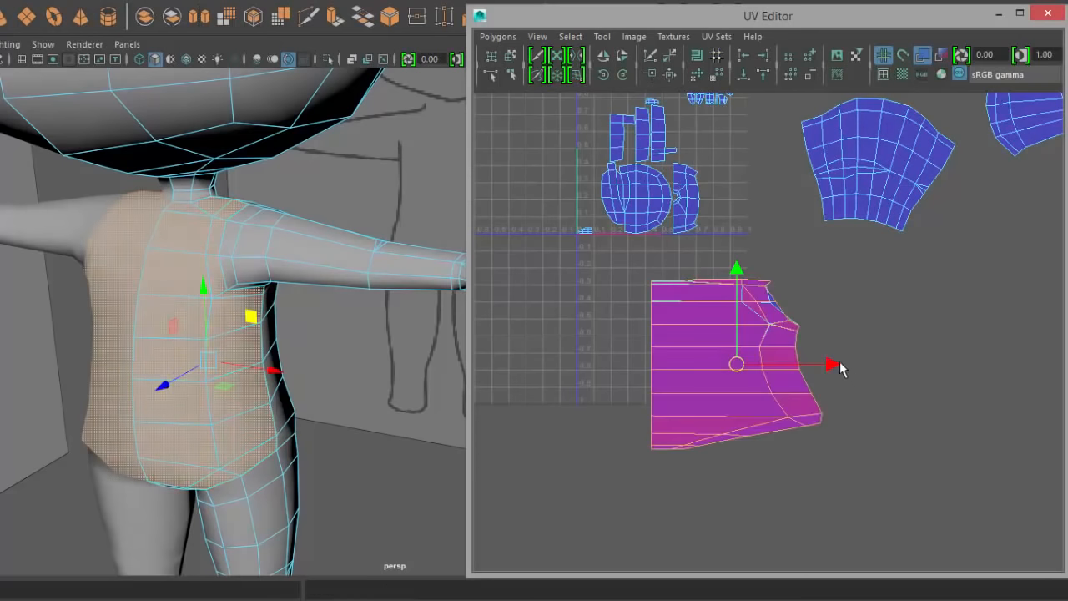
left_click_drag(840, 366, 1038, 366)
left_click(859, 539)
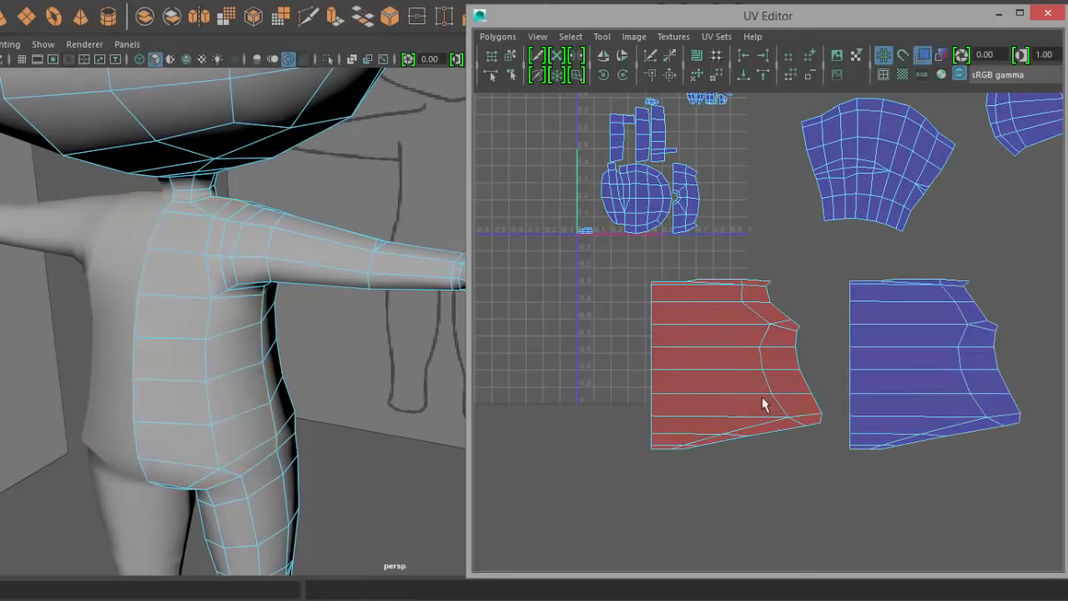
left_click_drag(220, 353, 260, 378, "alt")
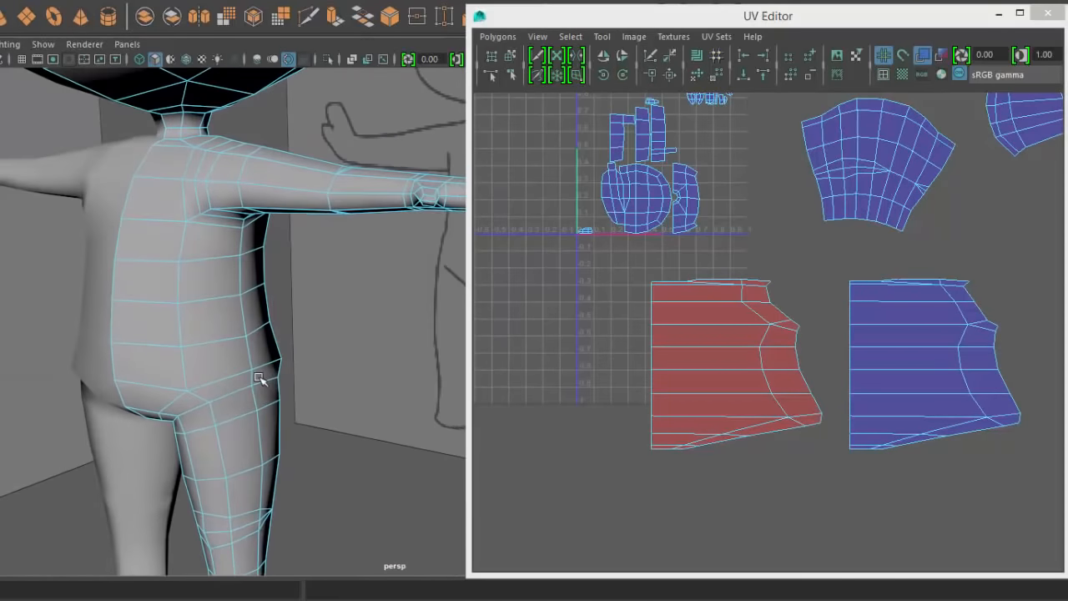
left_click(720, 384)
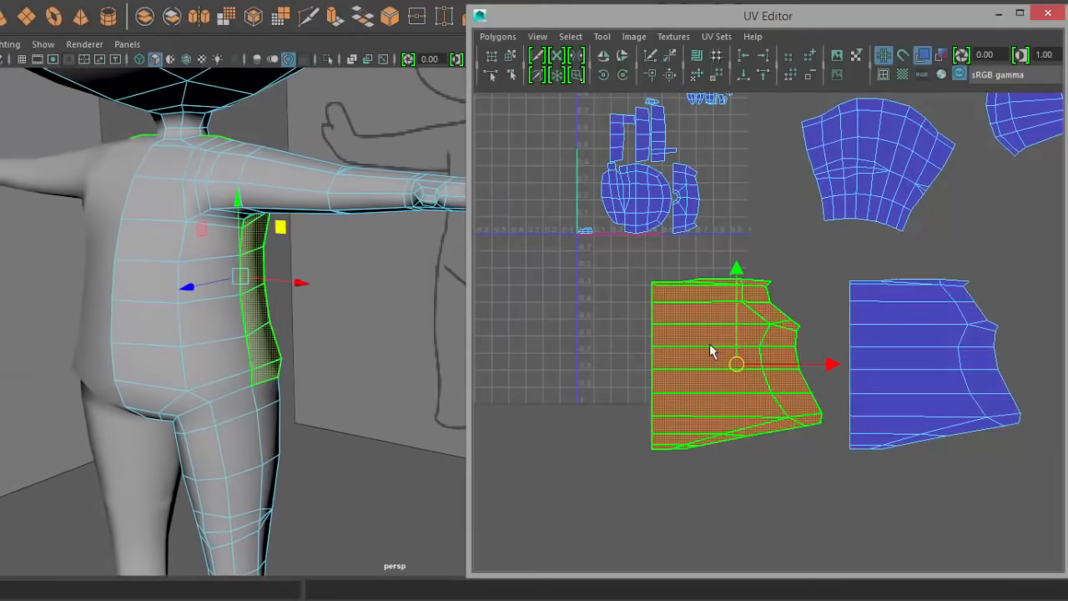
- Flip the back torso shell horizontally and unfold all the UVs of the front torso shell
left_click(603, 56)
middle_click_drag(842, 249, 745, 239, "alt")
left_click_drag(745, 238, 977, 506)
right_click_drag(985, 310, 994, 338, "shift")
left_click_drag(725, 444, 878, 455)
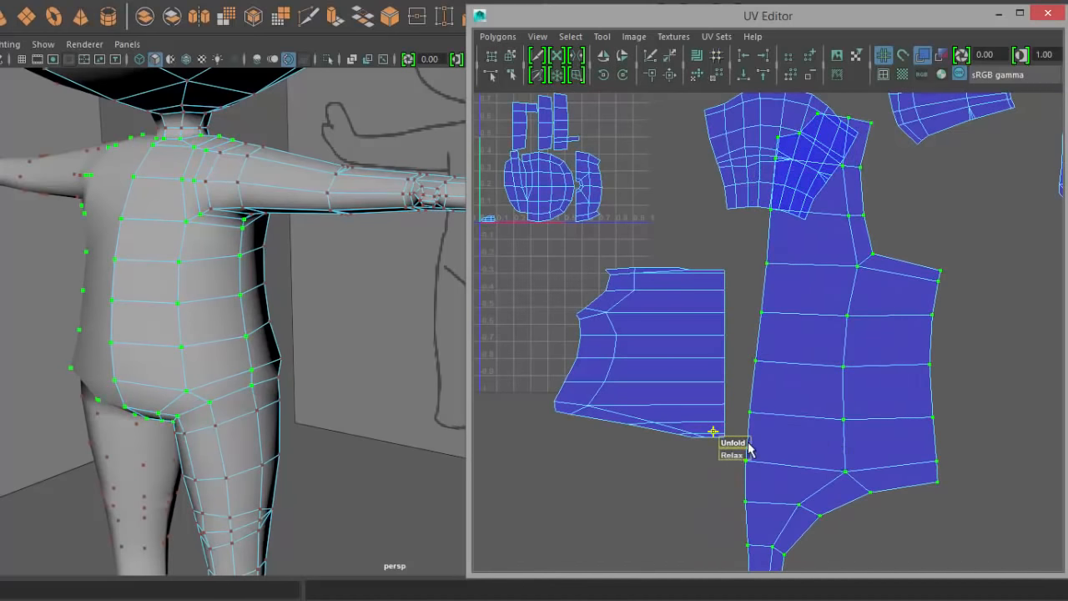
- Move the unfolded front torso shell down, clear of the shell it overlaps, and deselect it
scroll(947, 381, "down", 4)
scroll(829, 410, "up", 3)
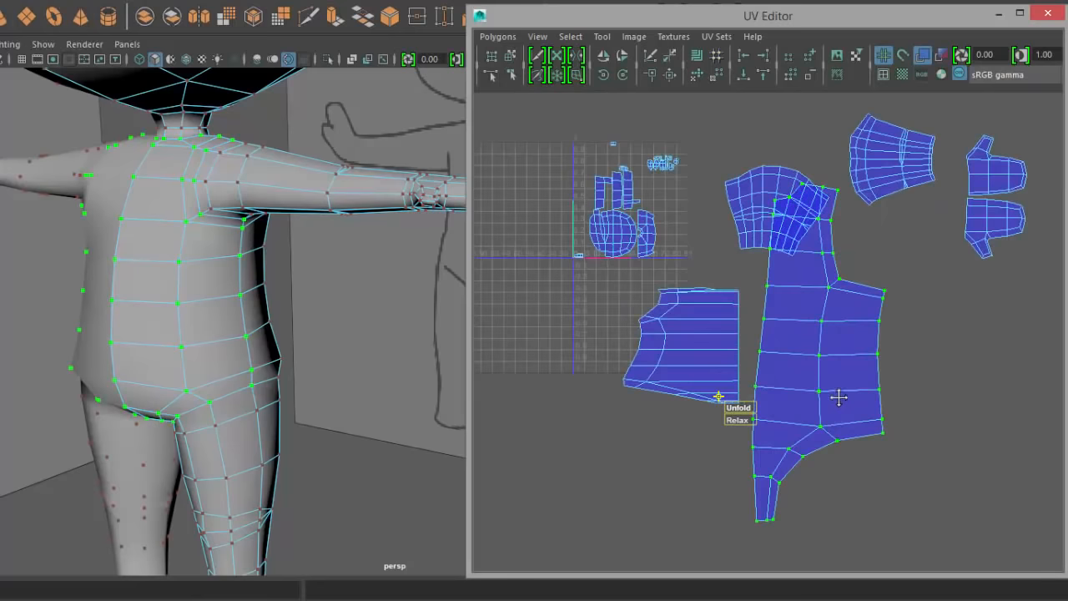
middle_click_drag(839, 398, 834, 406, "alt")
key("w")
left_click_drag(814, 368, 853, 434)
middle_click_drag(878, 458, 823, 375, "alt")
left_click_drag(830, 379, 854, 388)
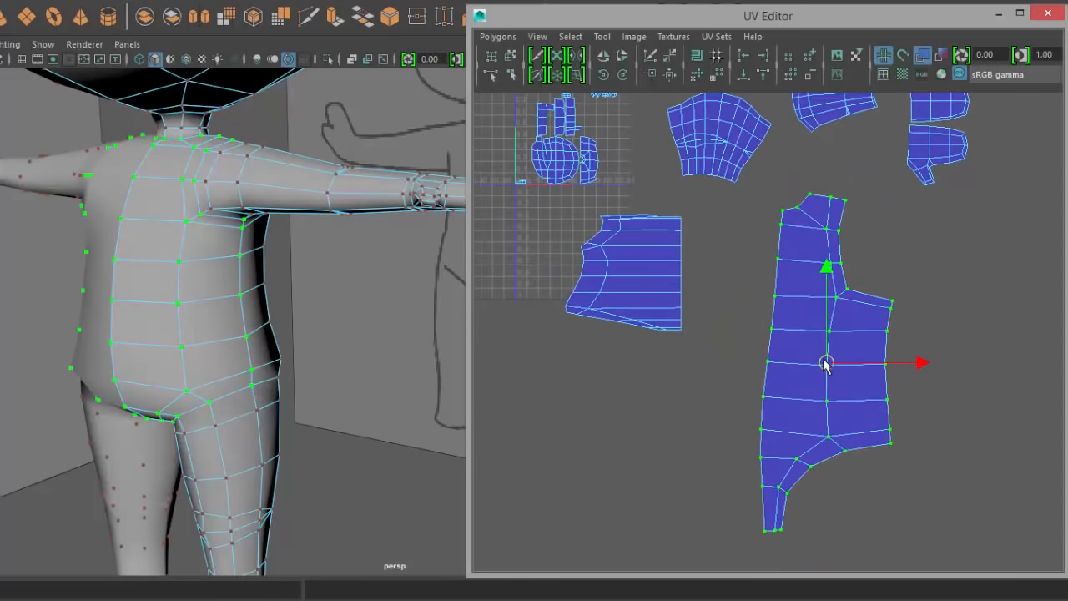
left_click(806, 468)
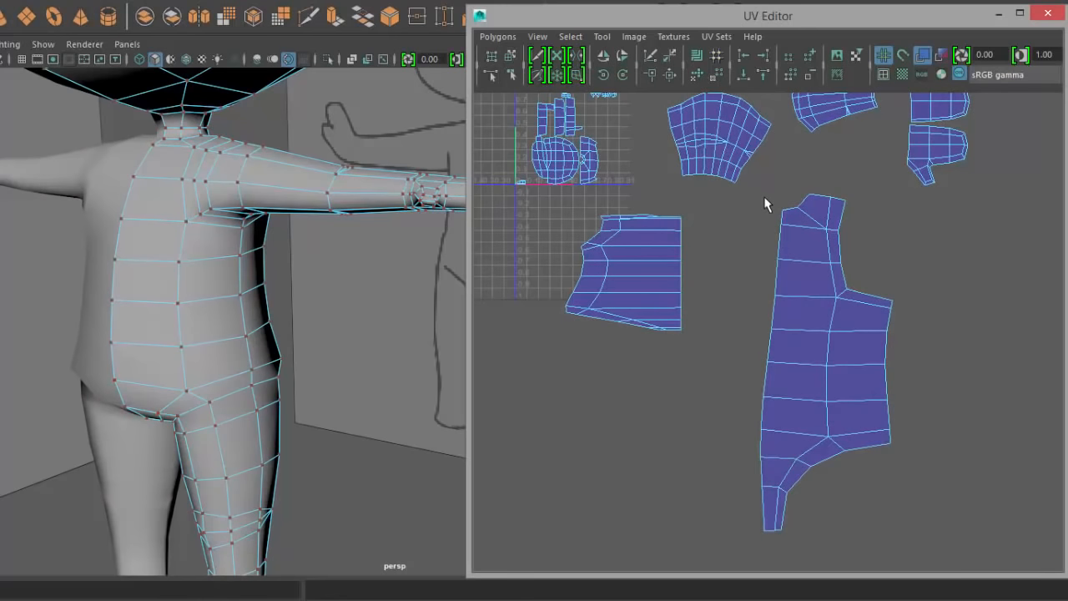
- Select the UVs along the front torso shell's center border and align them to the minimum U value
left_click_drag(764, 198, 789, 294)
left_click_drag(773, 427, 773, 424, "shift")
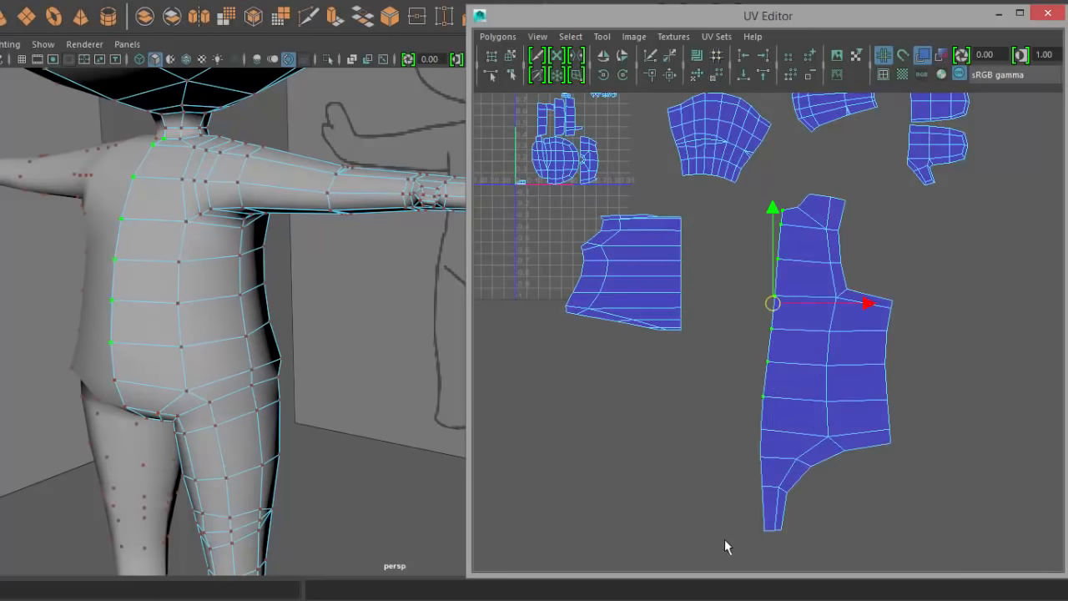
left_click_drag(724, 539, 768, 409, "shift")
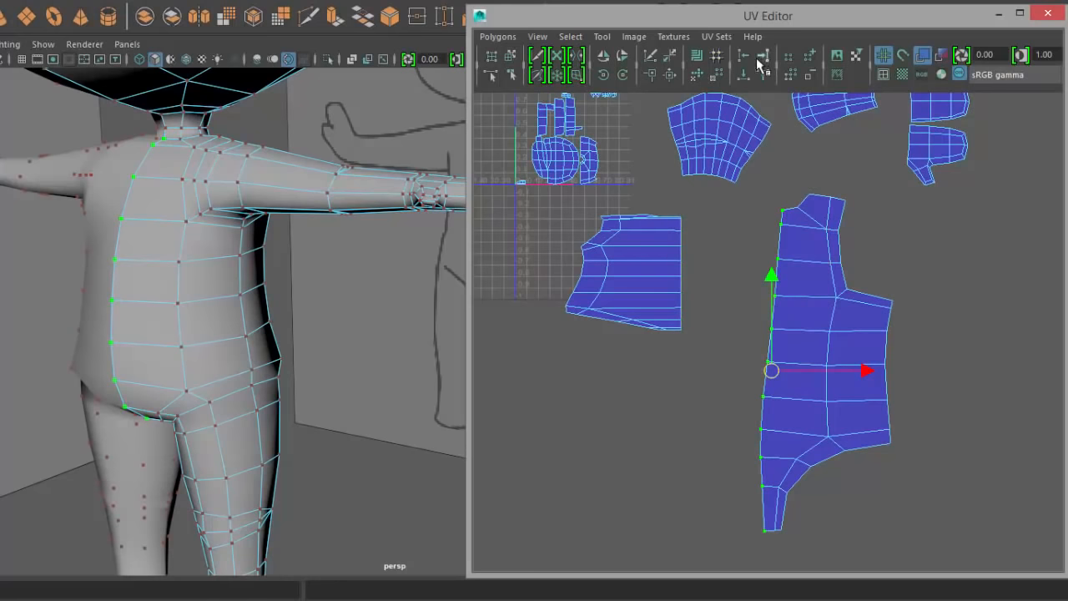
left_click(742, 55)
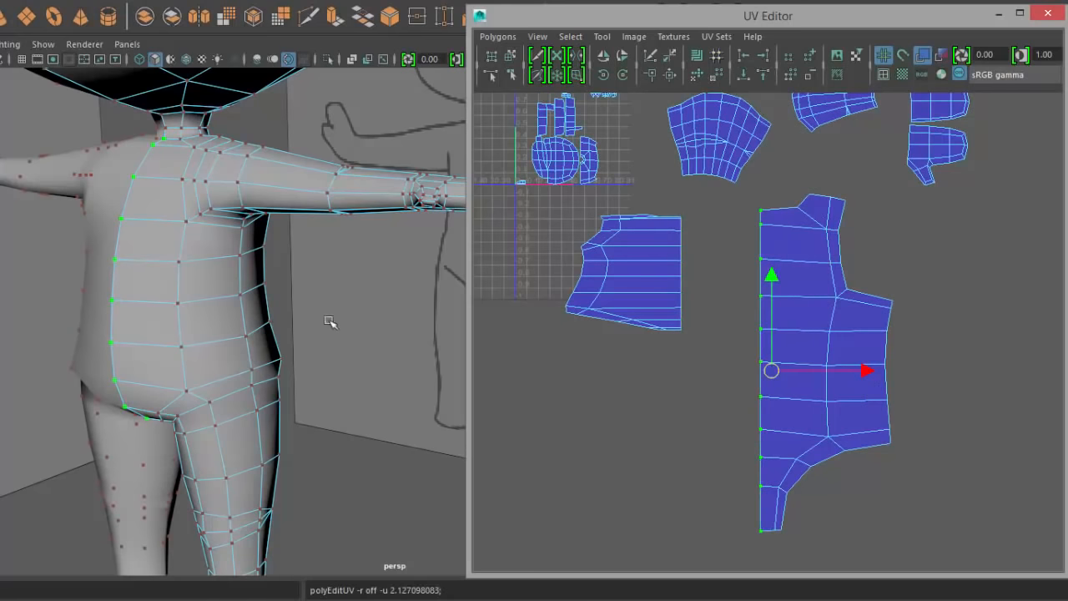
- Display the checker texture and unfold the front torso shell with the Horizontal constraint, pinning the unselected center-border UVs
key("6")
left_click_drag(298, 330, 260, 340, "alt")
left_click_drag(772, 178, 907, 540)
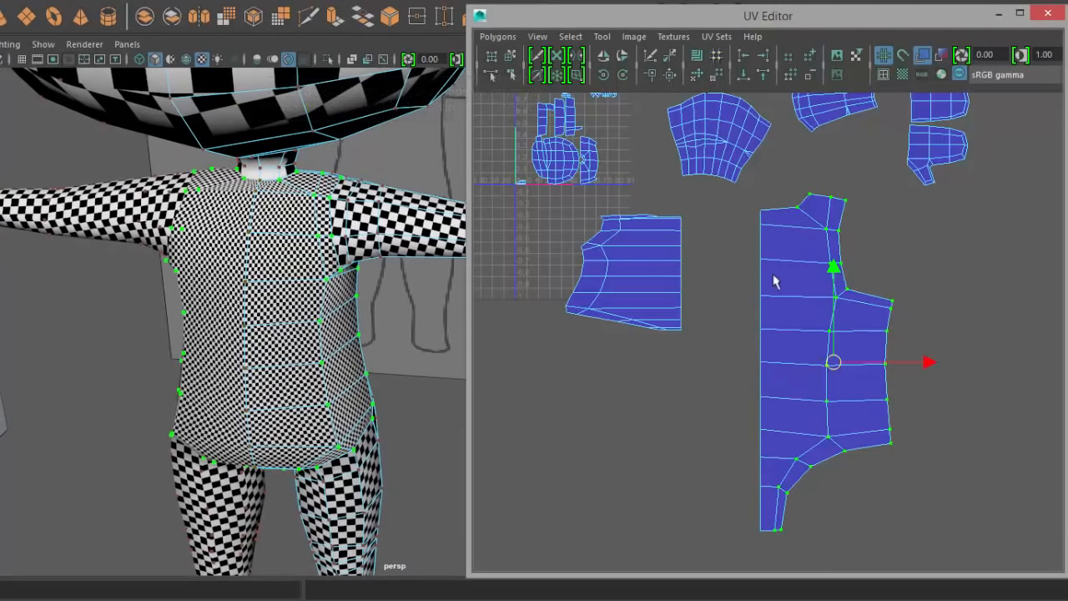
right_click(985, 270, "shift")
right_click_drag(882, 257, 908, 207, "shift")
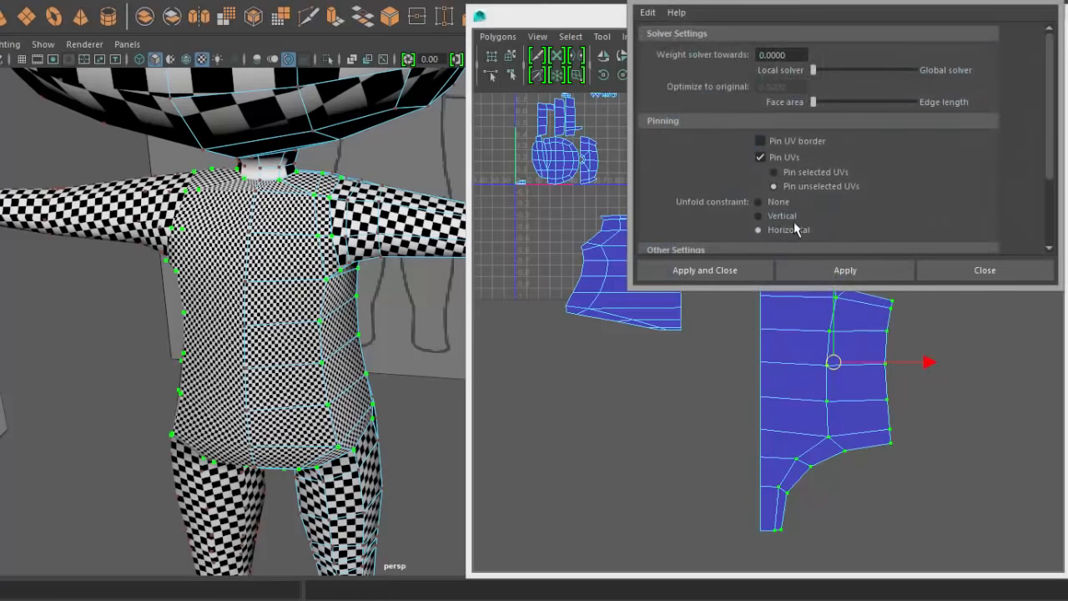
left_click(861, 269)
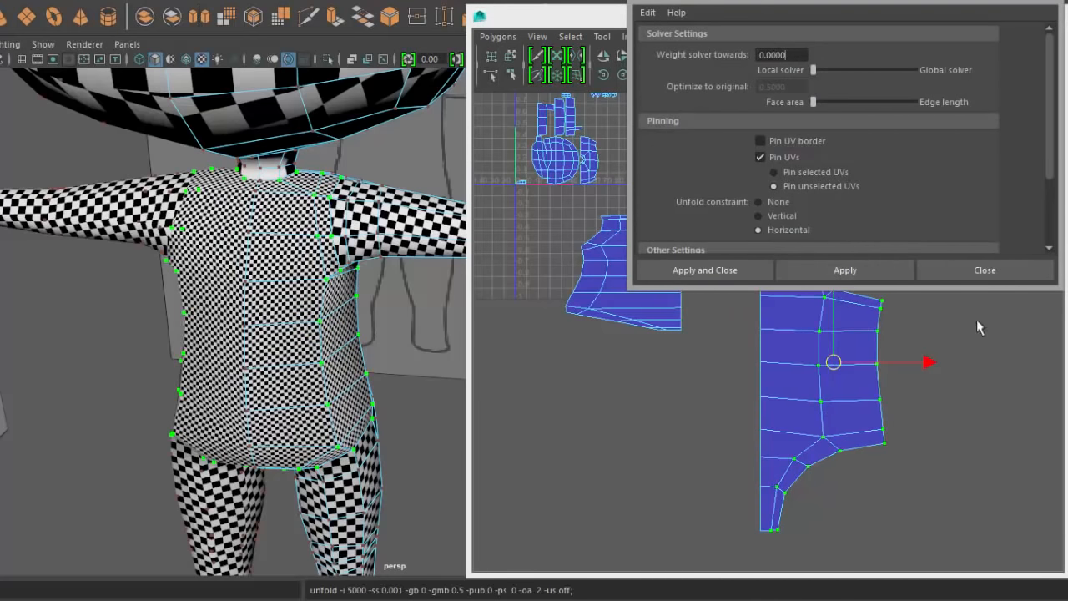
left_click(968, 277)
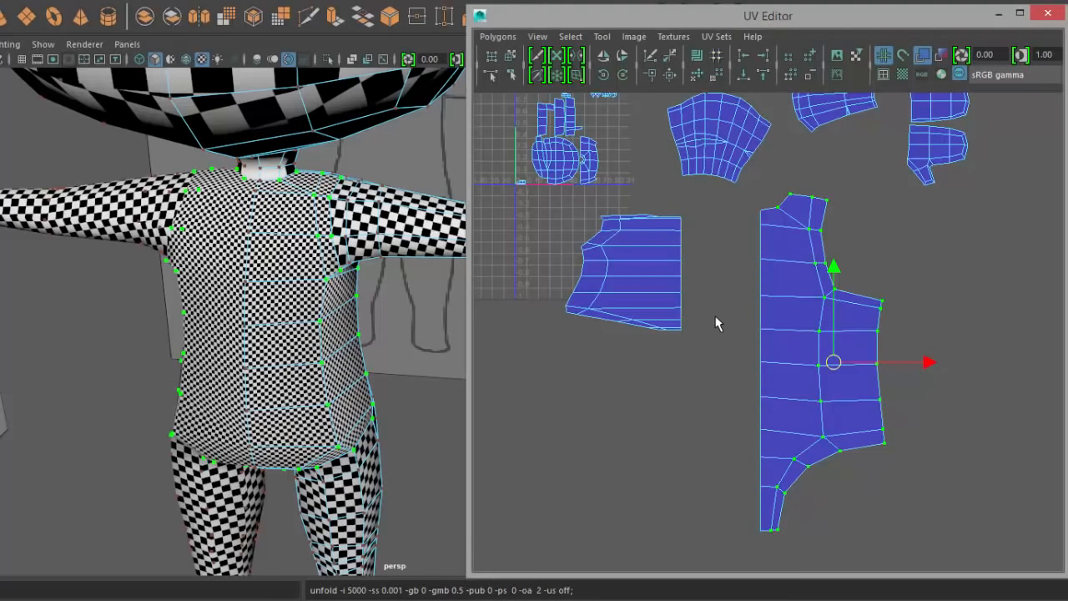
- Unfold the UVs of the flipped back torso shell and move it down beside the front shell
right_click_drag(716, 317, 776, 318)
left_click_drag(518, 380, 700, 213)
right_click_drag(743, 317, 753, 362, "shift")
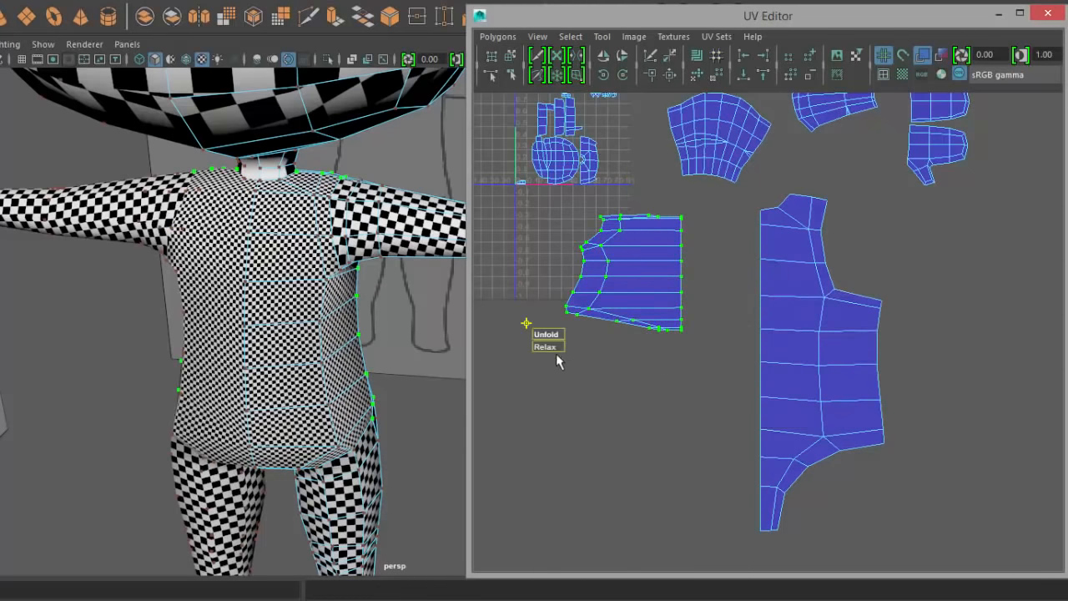
mouse_move(553, 335)
left_mouse_down()
mouse_move(656, 312)
mouse_move(1067, 304)
mouse_move(547, 334)
left_mouse_up()
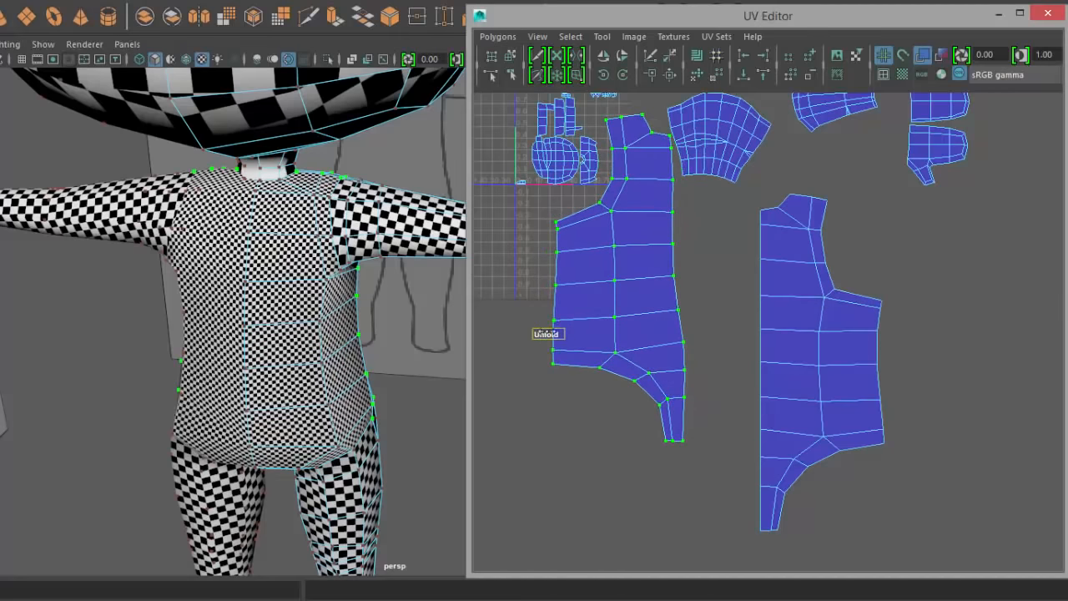
left_click_drag(723, 327, 722, 328)
key("q")
key("w")
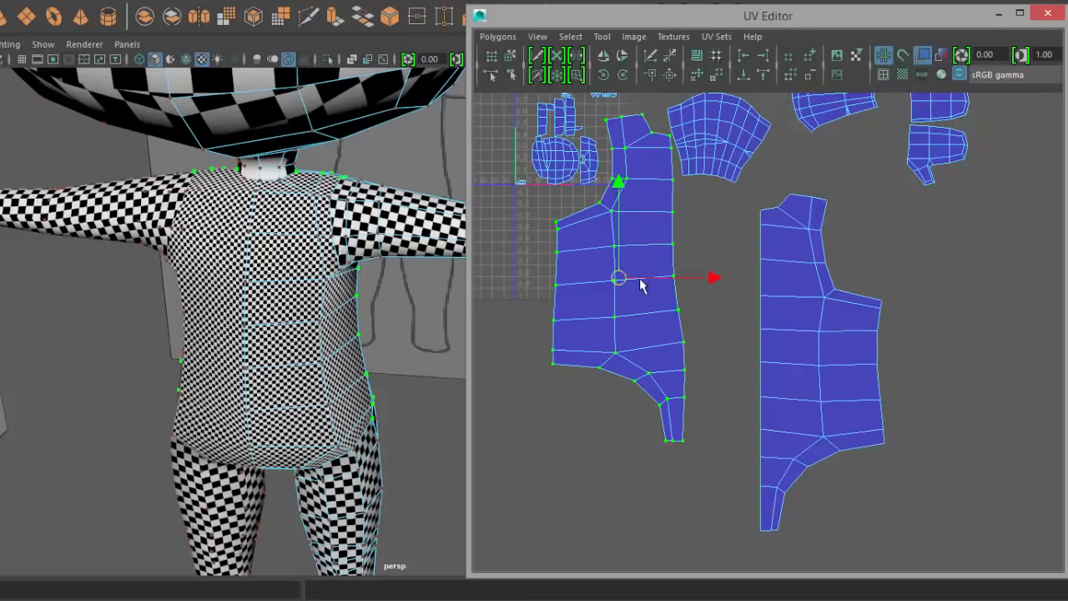
left_click_drag(620, 276, 621, 387)
- Select the UVs along the back torso shell's center border and align them to the maximum U value
scroll(640, 401, "down", 1)
left_click(725, 302)
right_click_drag(697, 269, 707, 252)
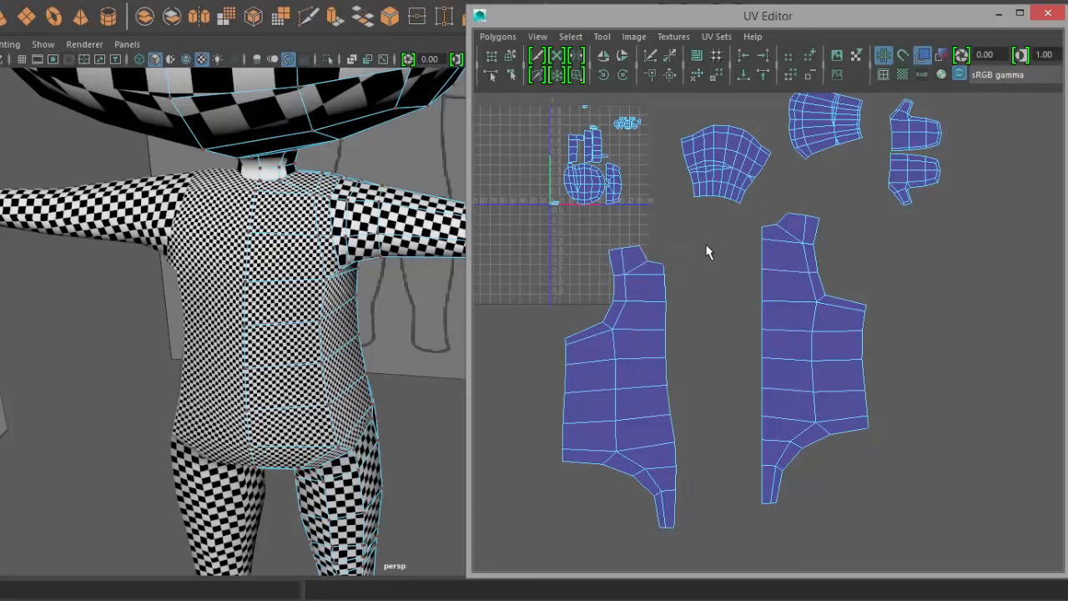
left_click_drag(705, 240, 665, 454)
left_click_drag(702, 421, 670, 543, "shift")
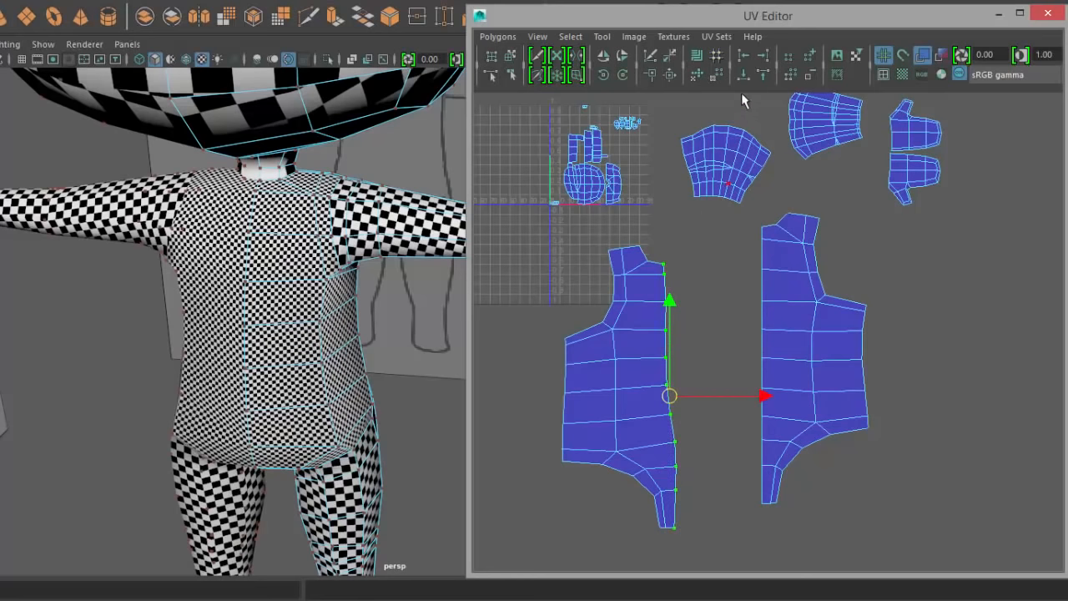
left_click(765, 55)
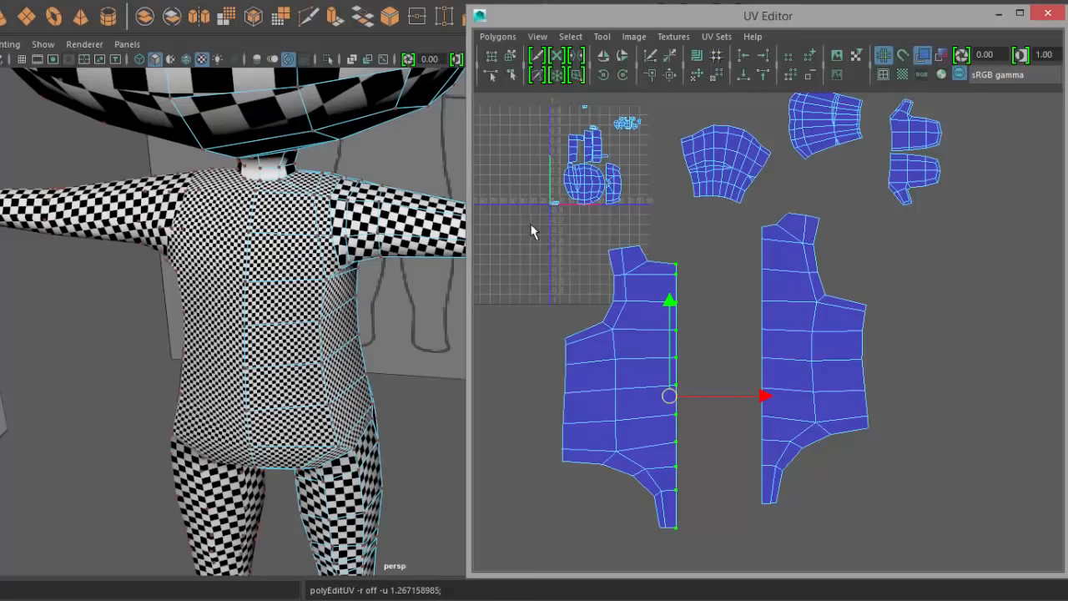
- Unfold the rest of the back torso shell with the Horizontal constraint, keeping the unselected center-border UVs pinned
left_click_drag(535, 232, 698, 533, "shift")
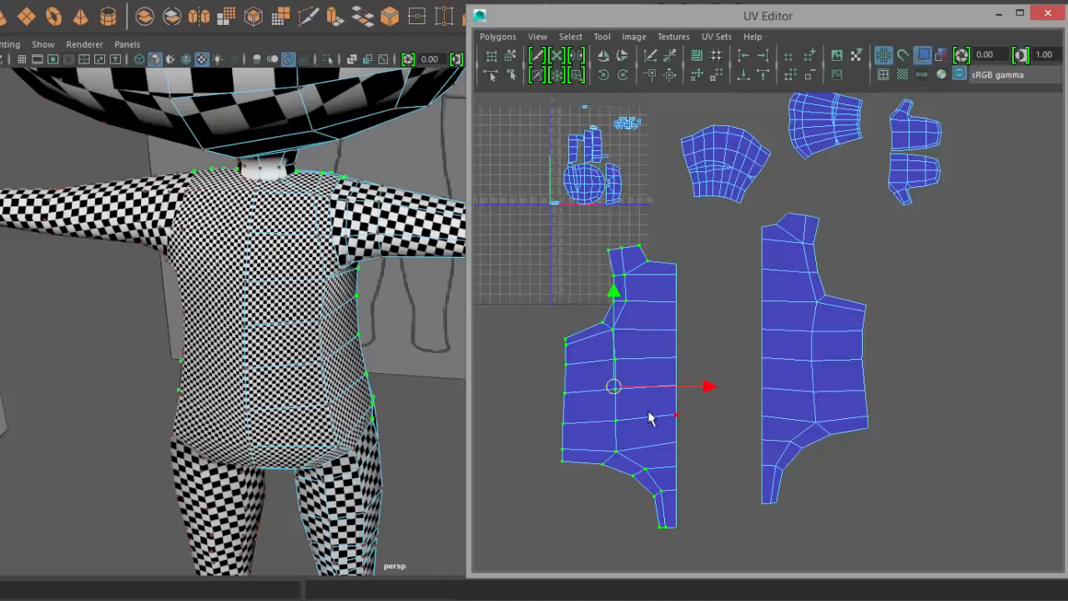
right_click_drag(733, 266, 764, 230, "shift")
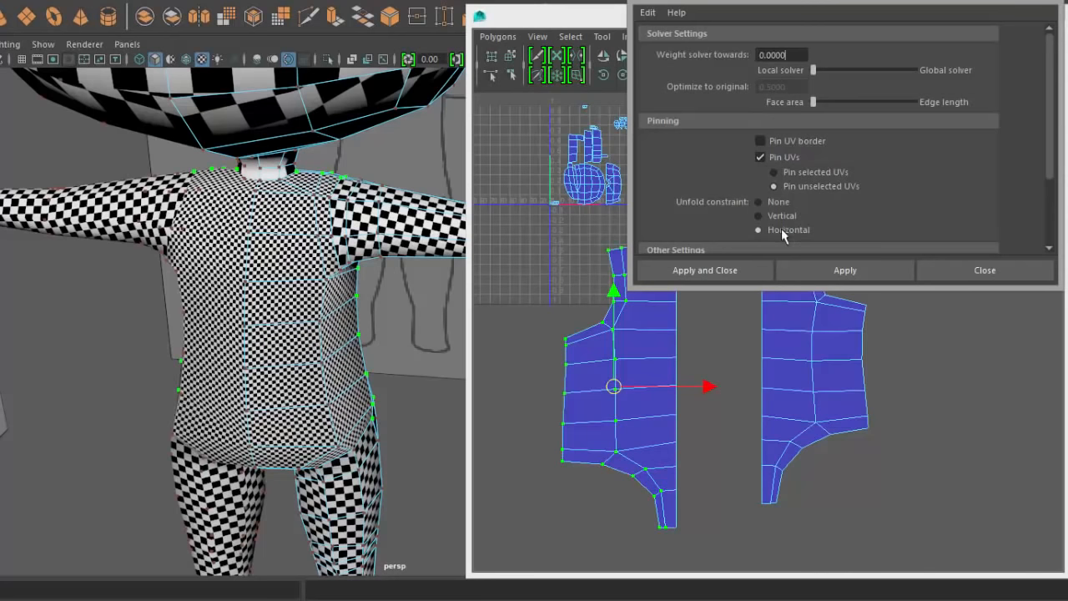
left_click(823, 274)
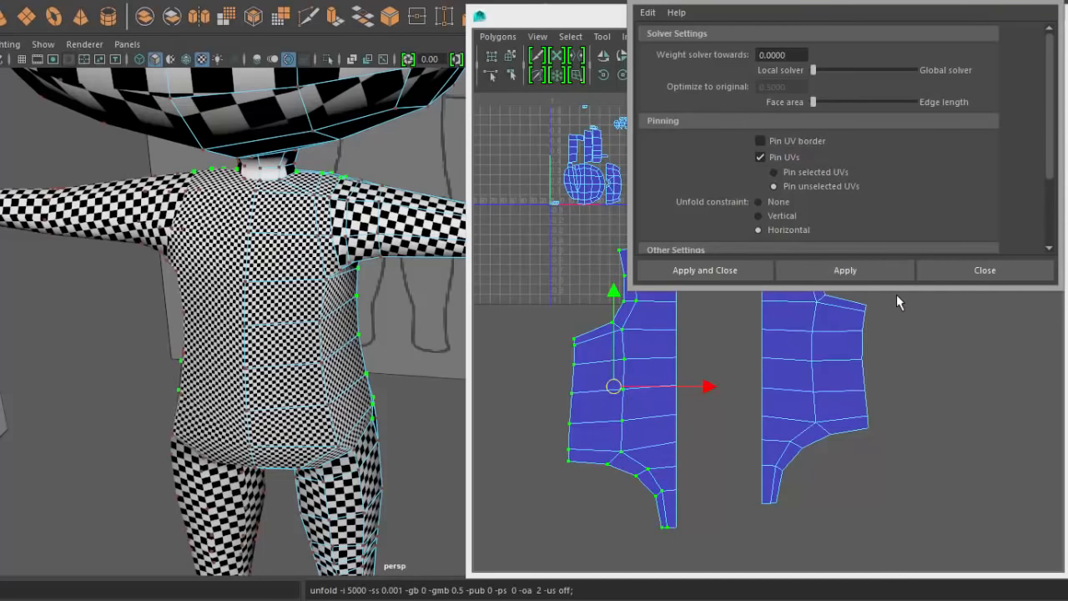
left_click(1012, 280)
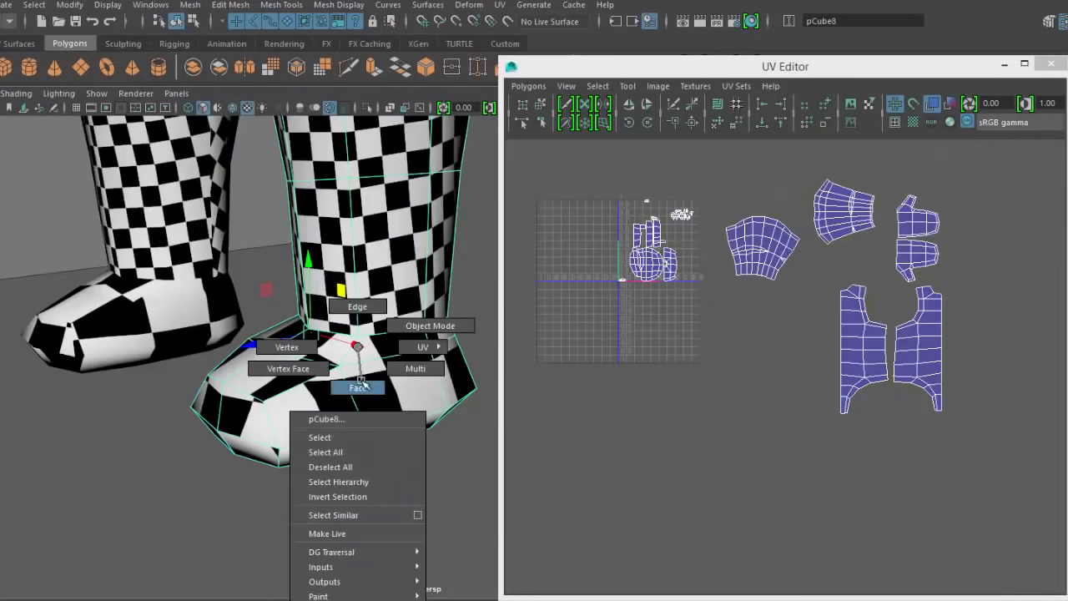
- Select the faces of the foot in face mode, leaving out the leg faces
right_click_drag(358, 360, 358, 386)
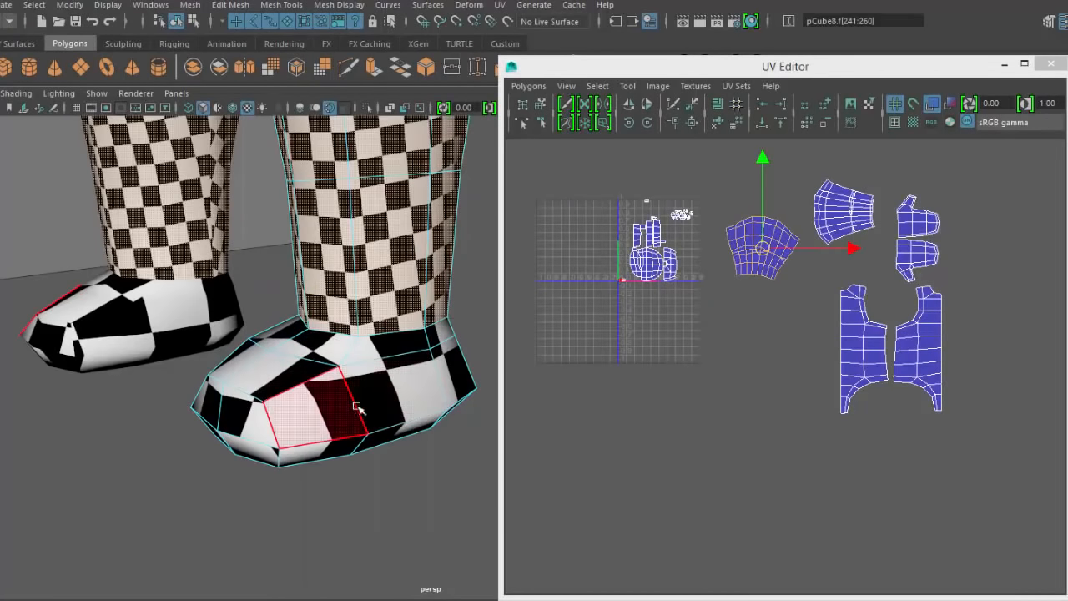
left_click(385, 408)
left_click(347, 515)
left_click_drag(275, 506, 339, 478, "alt")
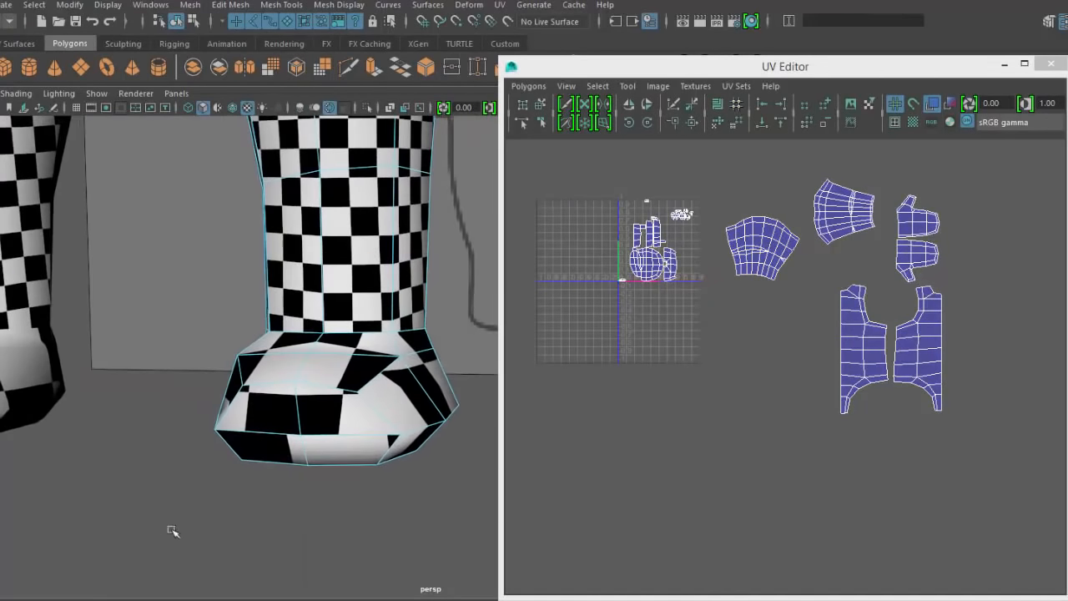
left_click_drag(160, 524, 531, 256)
left_click_drag(463, 209, 185, 118, "ctrl")
left_click_drag(367, 277, 404, 323, "alt")
left_click_drag(302, 457, 284, 409, "alt")
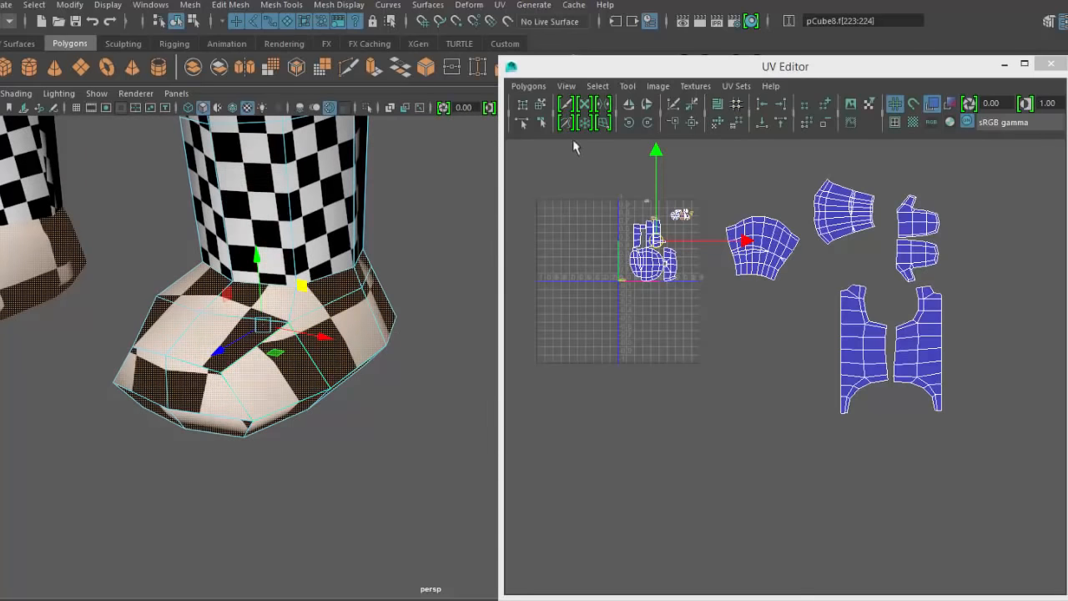
- Planar-map the foot faces from the Y axis, fitted to the bounding box, and move the foot shell below the other shells
left_click(500, 5)
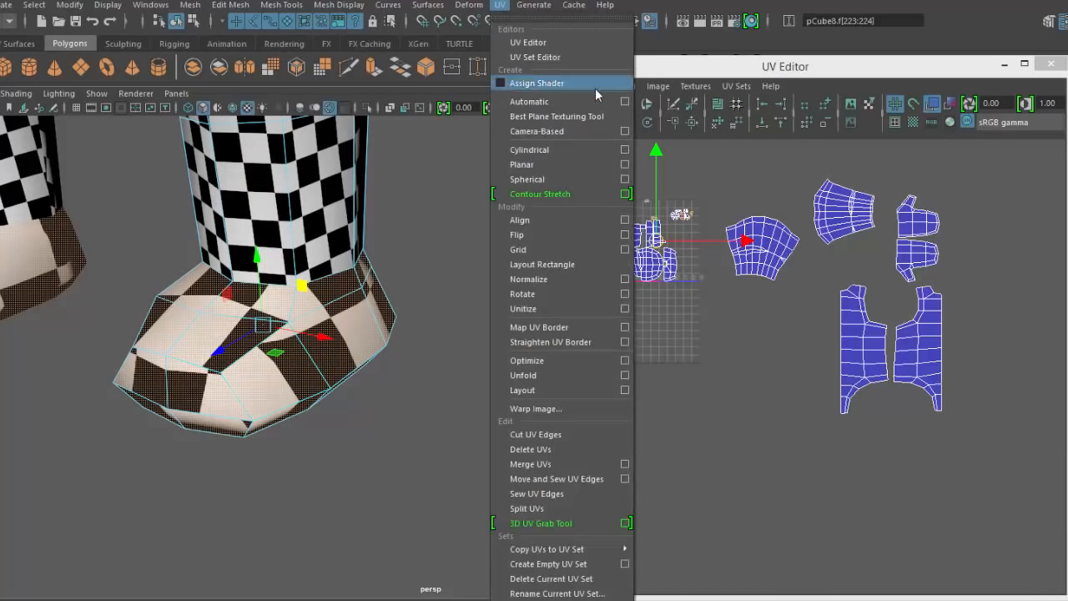
left_click(624, 164)
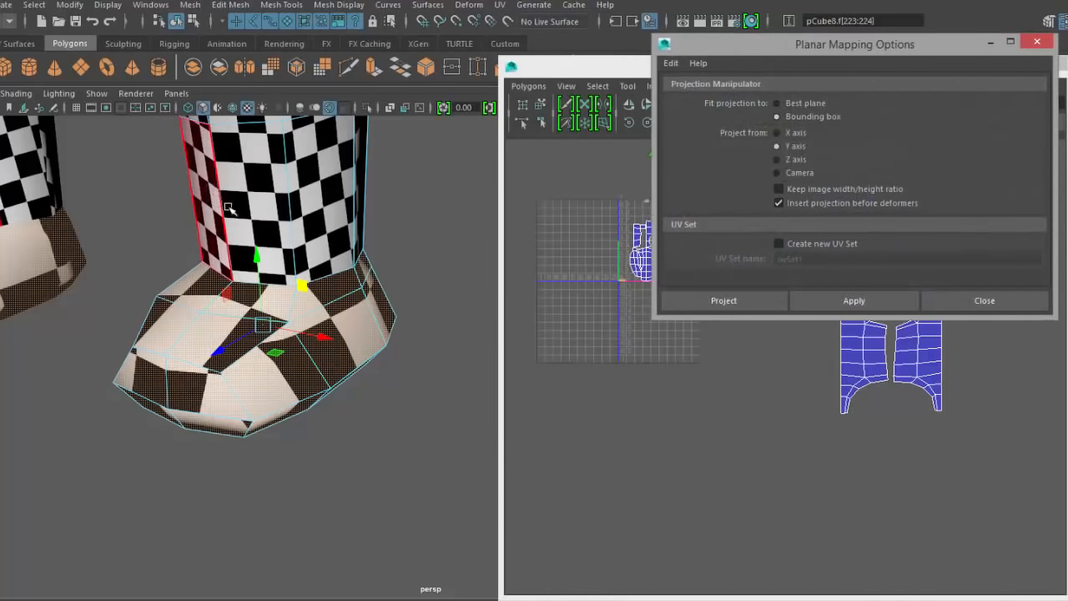
left_click(855, 301)
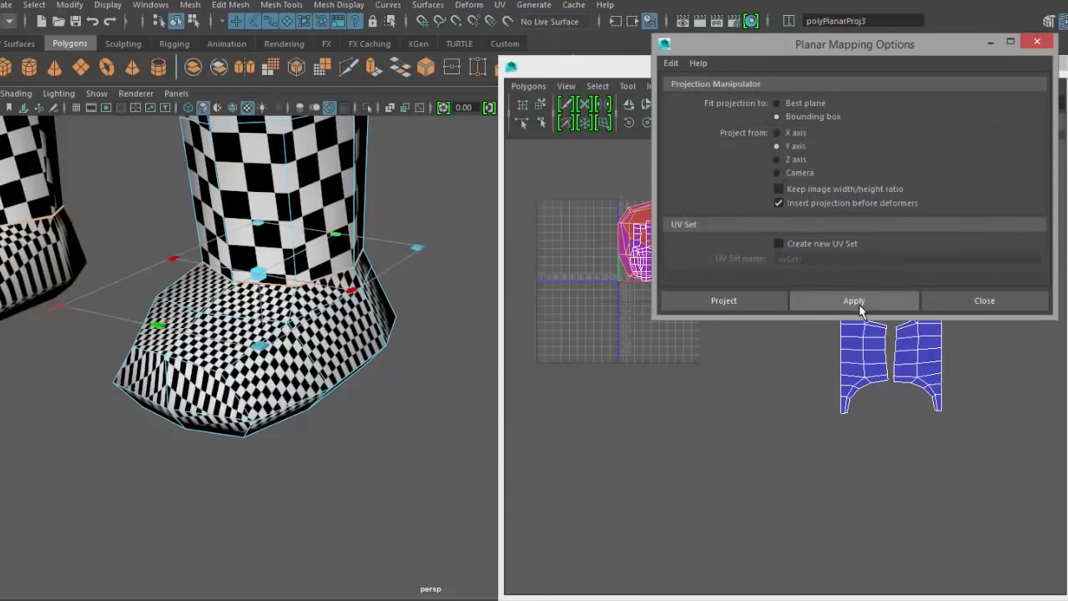
left_click(981, 302)
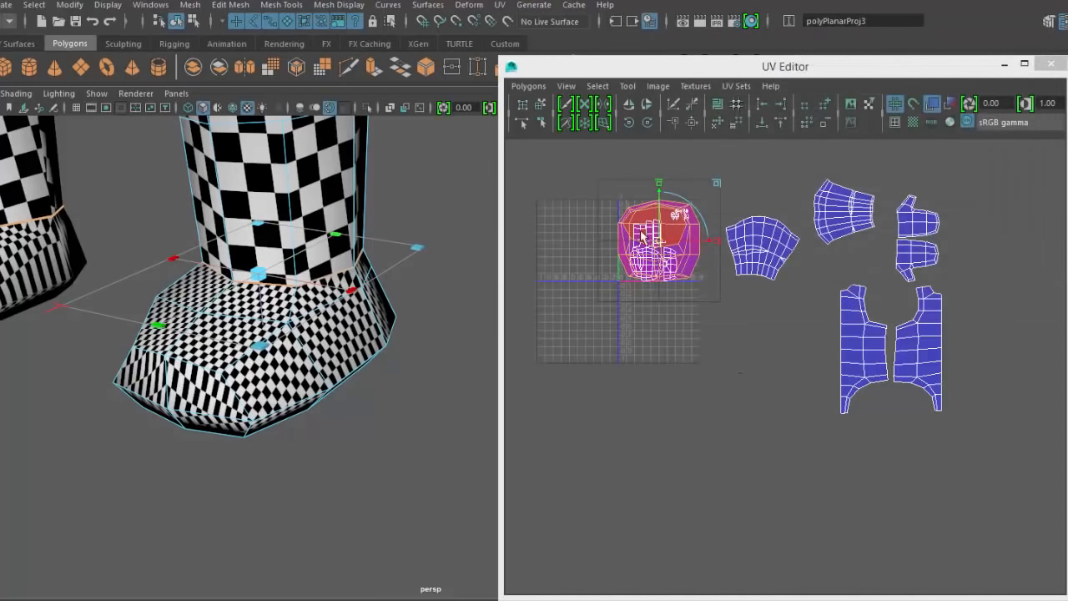
left_click_drag(658, 250, 665, 399)
- Select the edge loop around the sole of the foot and cut the UVs along it
scroll(665, 399, "up", 5)
left_click_drag(351, 406, 350, 342, "alt")
right_click_drag(351, 342, 364, 301)
double_click(359, 347)
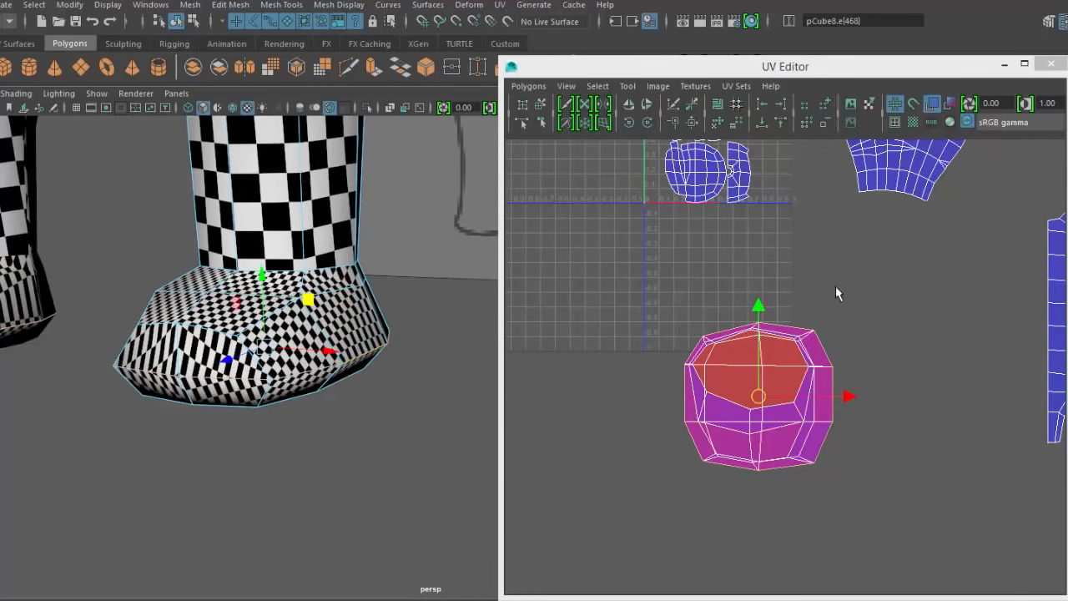
right_click_drag(868, 264, 828, 273, "shift")
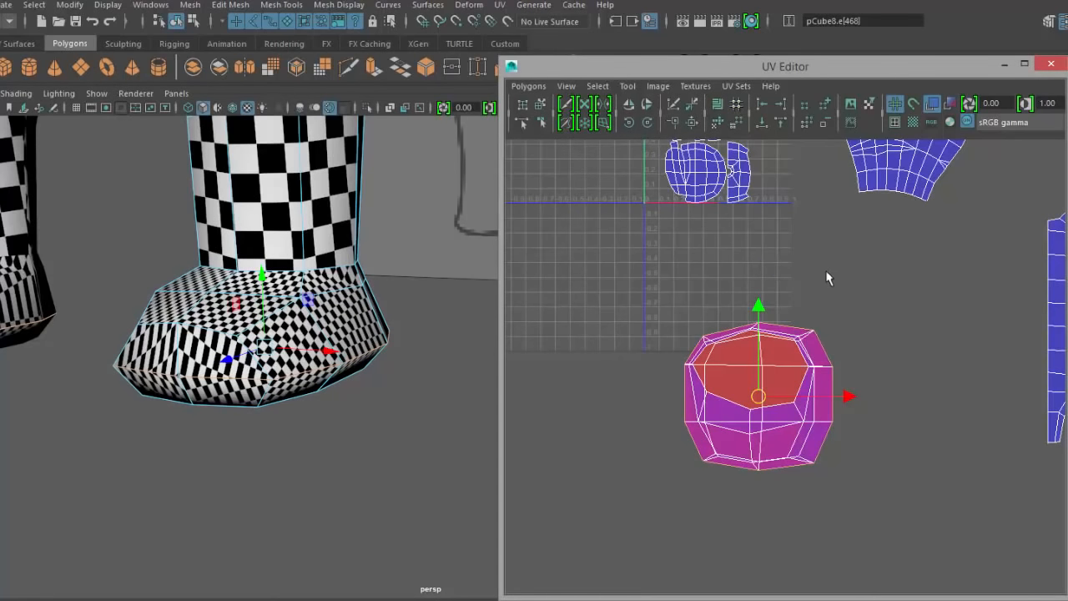
- Select the shell of the foot's upper part, above the sole cut
right_click_drag(799, 310, 799, 351)
double_click(779, 416)
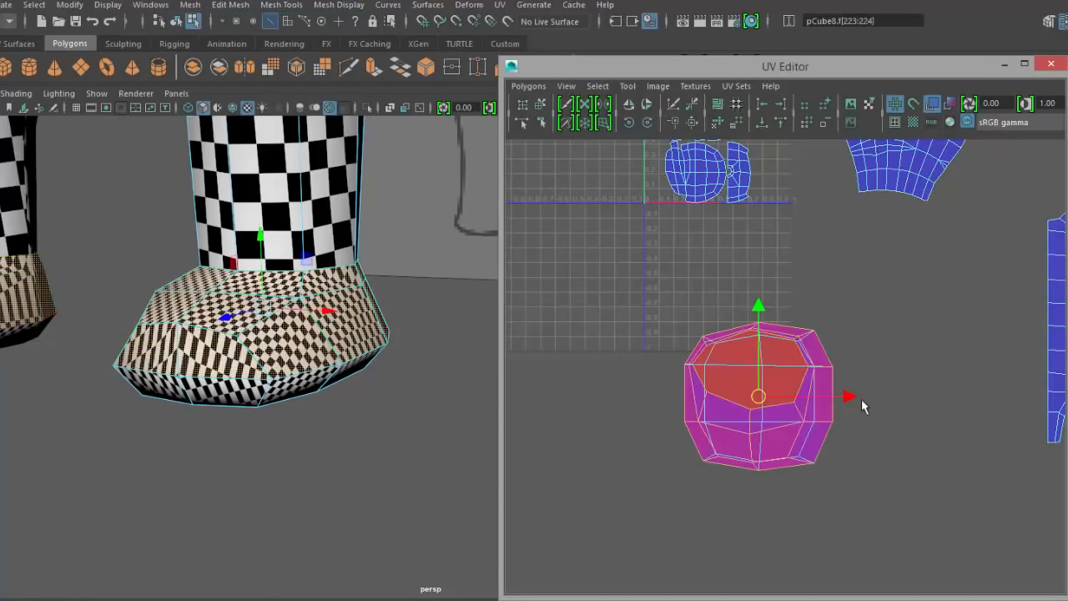
- Separate the overlapping foot UV shells by moving the upper-foot shell sideways, clear of the sole shell
left_click_drag(853, 398, 970, 390)
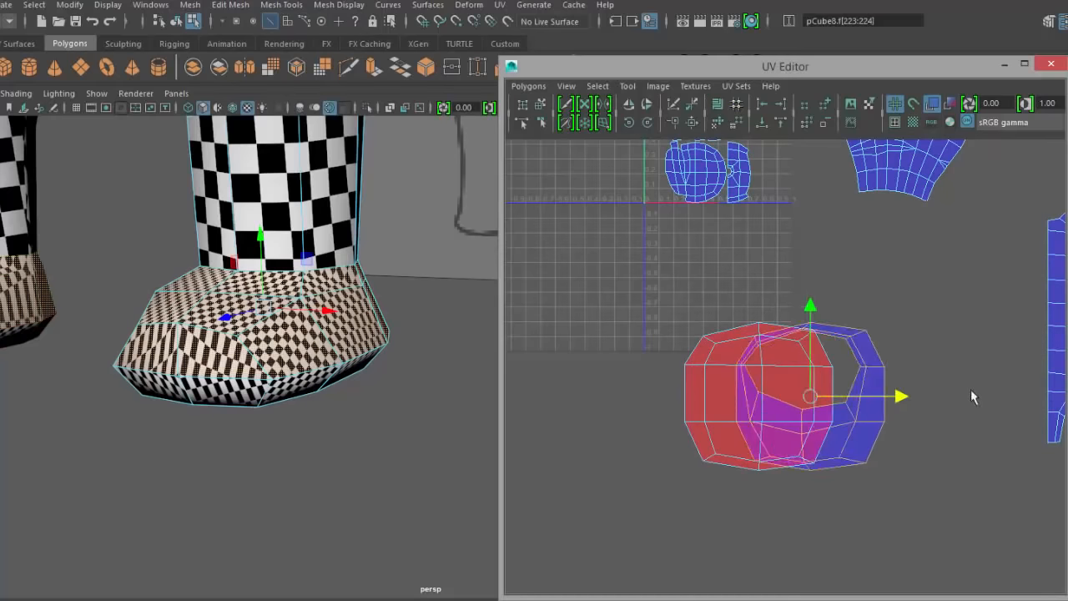
double_click(782, 412)
left_click(629, 105)
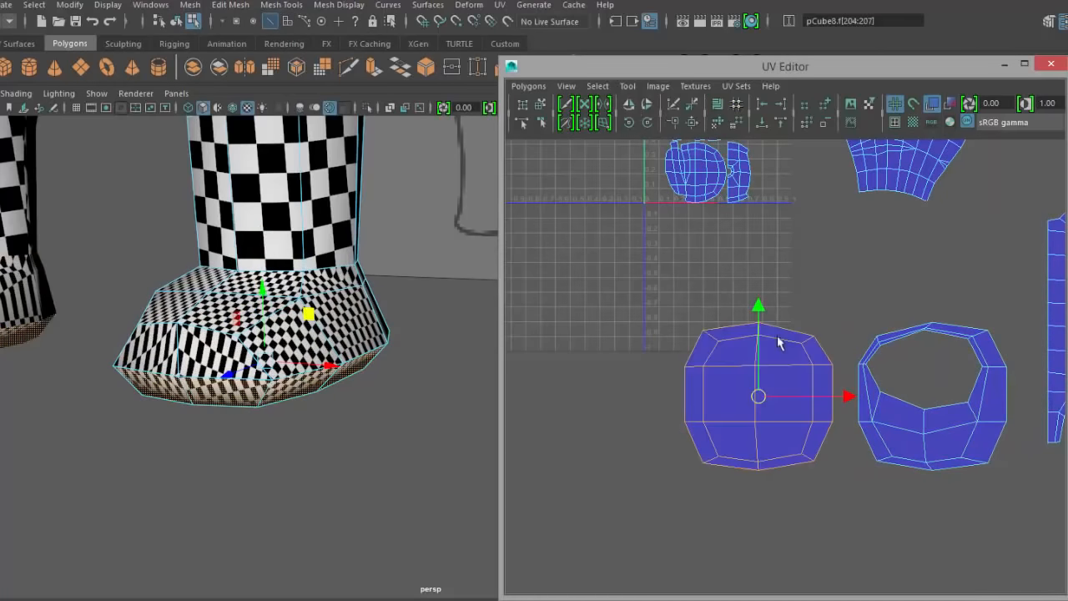
left_click(878, 286)
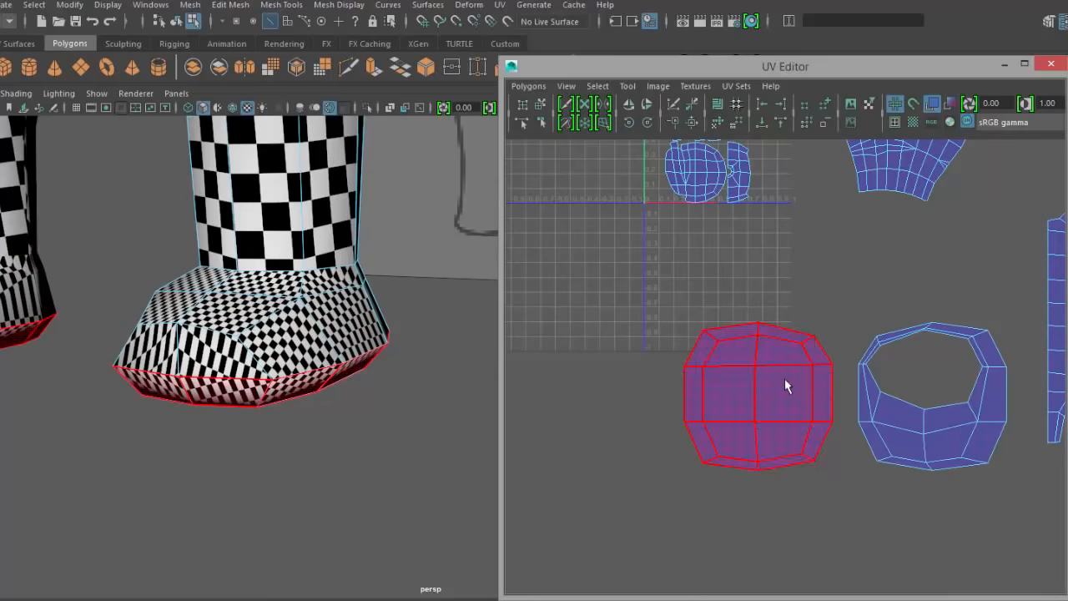
- Select the UVs of the sole shell and the upper-foot shell in turn and unfold each one
left_click_drag(664, 293, 846, 509)
right_click_drag(832, 305, 834, 339, "shift")
left_click_drag(673, 483, 676, 483)
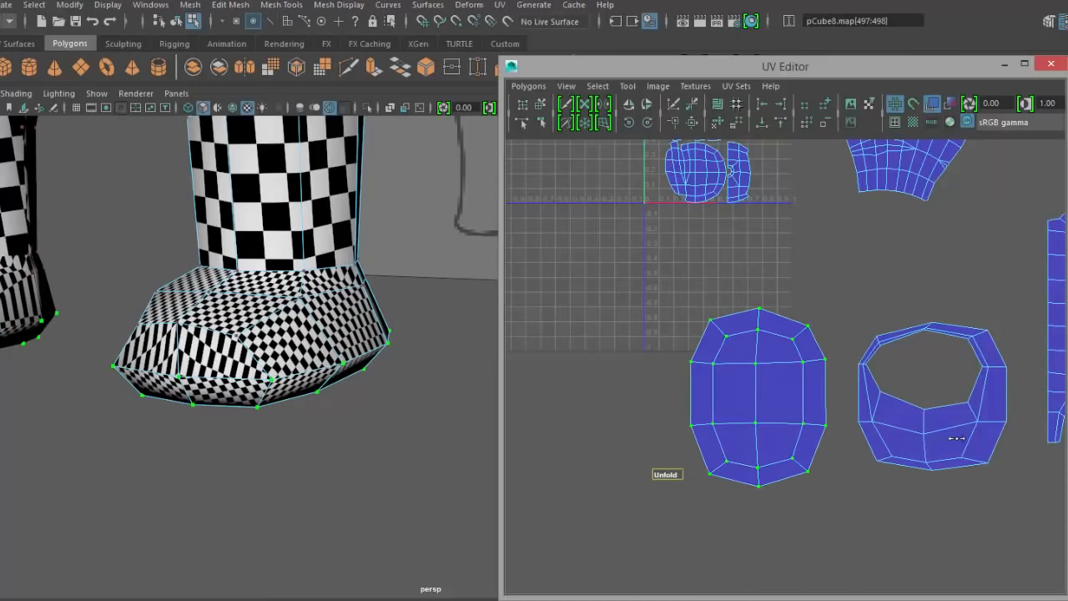
left_click_drag(843, 290, 1022, 533)
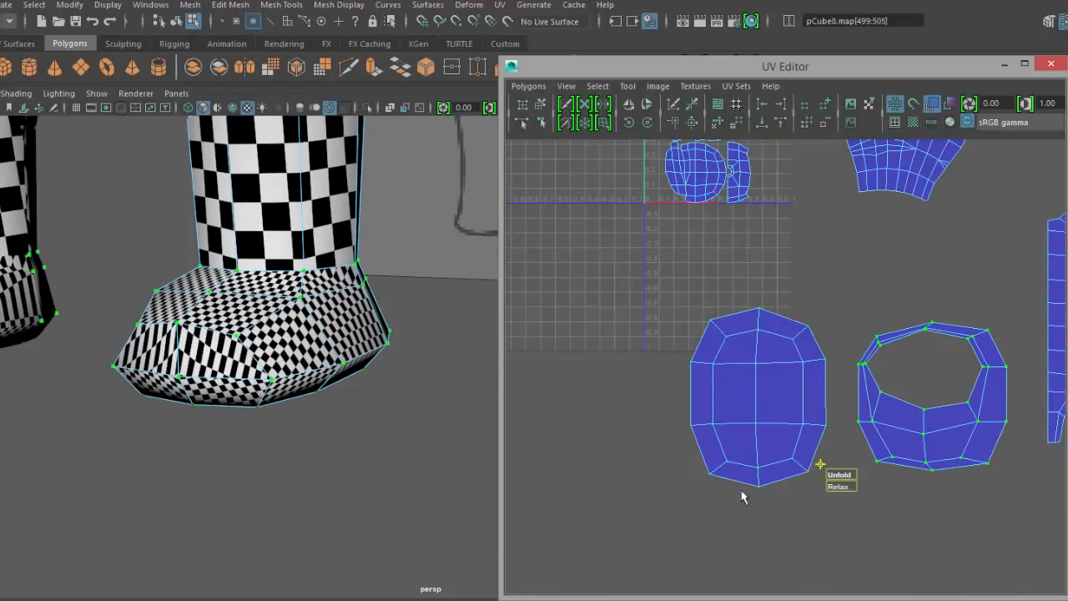
left_click_drag(841, 478, 1038, 463)
left_click(927, 543)
- Reselect the character mesh and select the faces of all the head shells inside the UV grid
right_click_drag(294, 328, 349, 307)
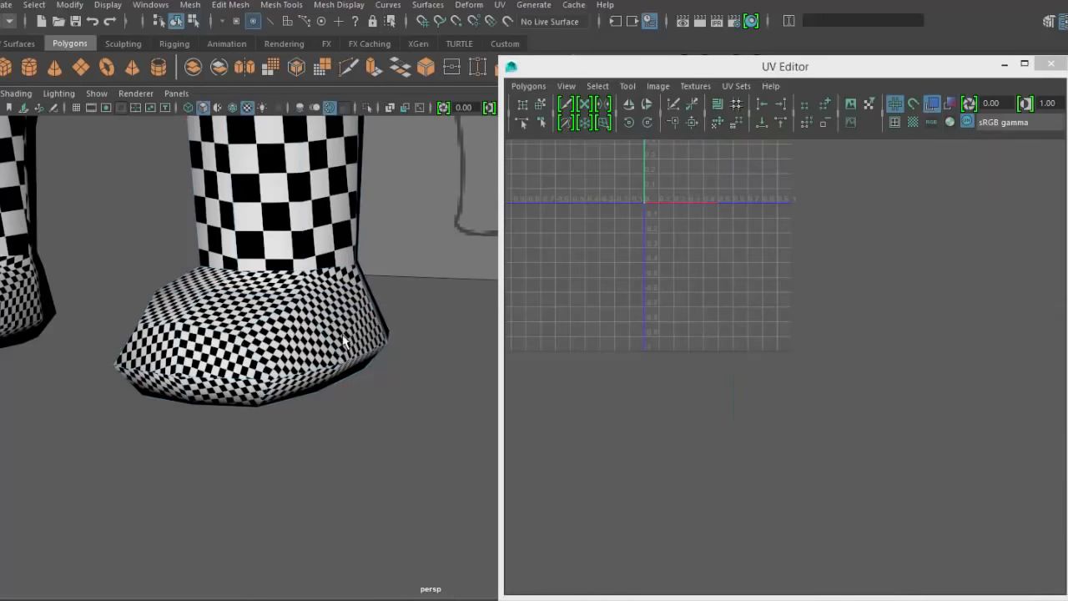
left_click(345, 339)
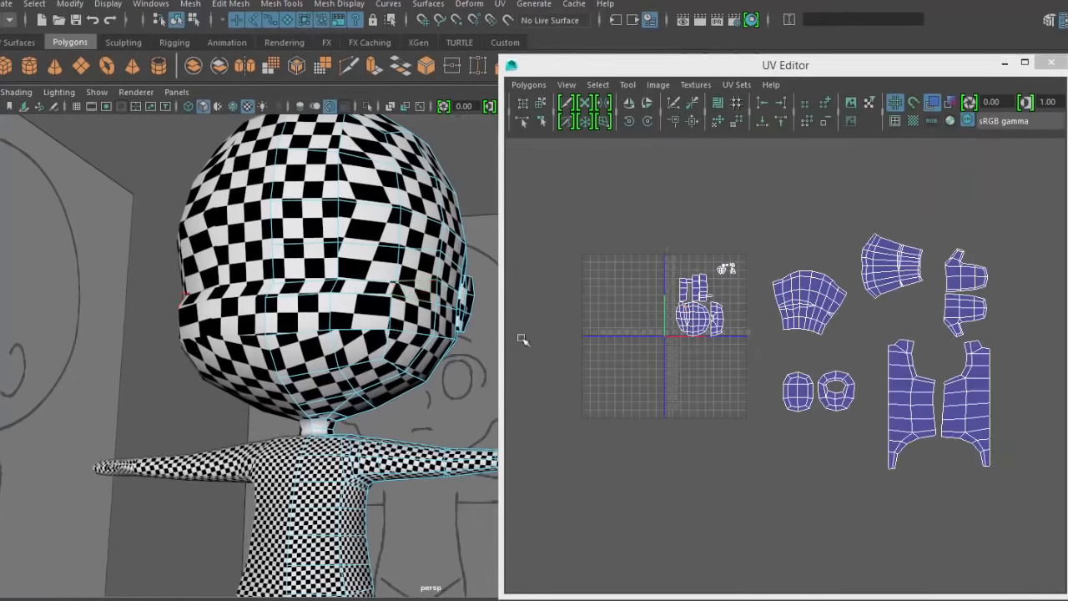
left_click_drag(631, 220, 752, 372)
key("F8")
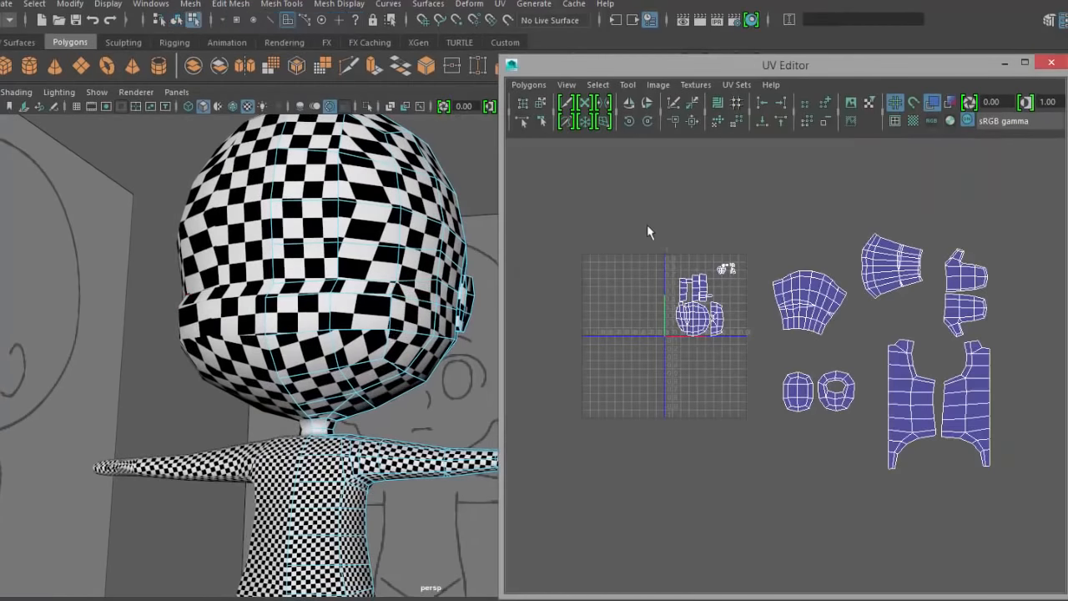
left_click_drag(647, 225, 748, 380)
scroll(347, 391, "down", 5)
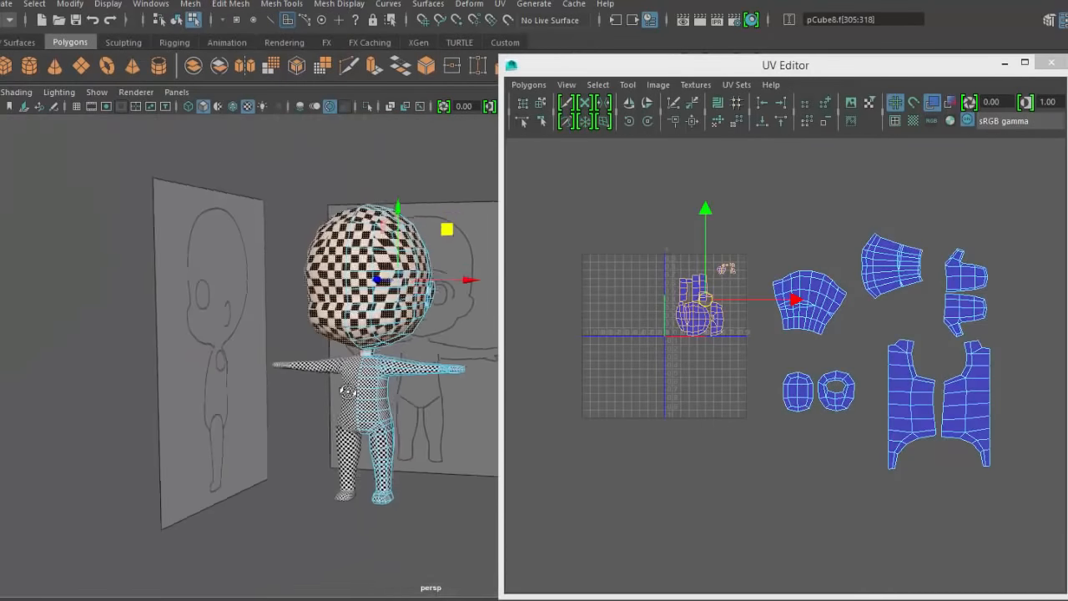
- Examine the selected head faces on the character in wireframe, shaded and textured display
scroll(347, 390, "up", 3)
left_click_drag(347, 391, 430, 343, "alt")
key("4")
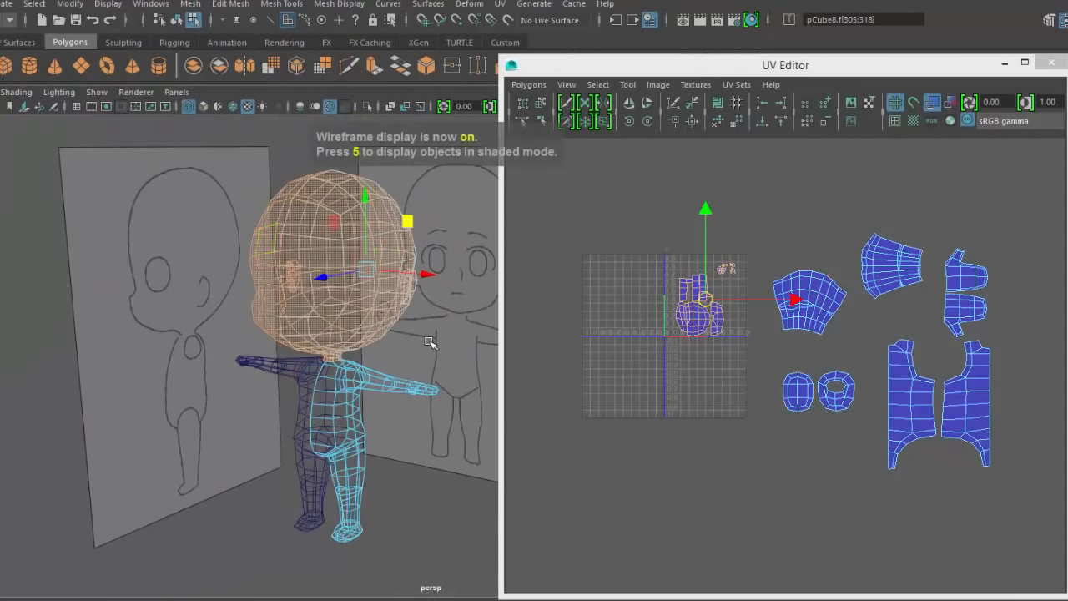
key("5")
scroll(381, 406, "up", 4)
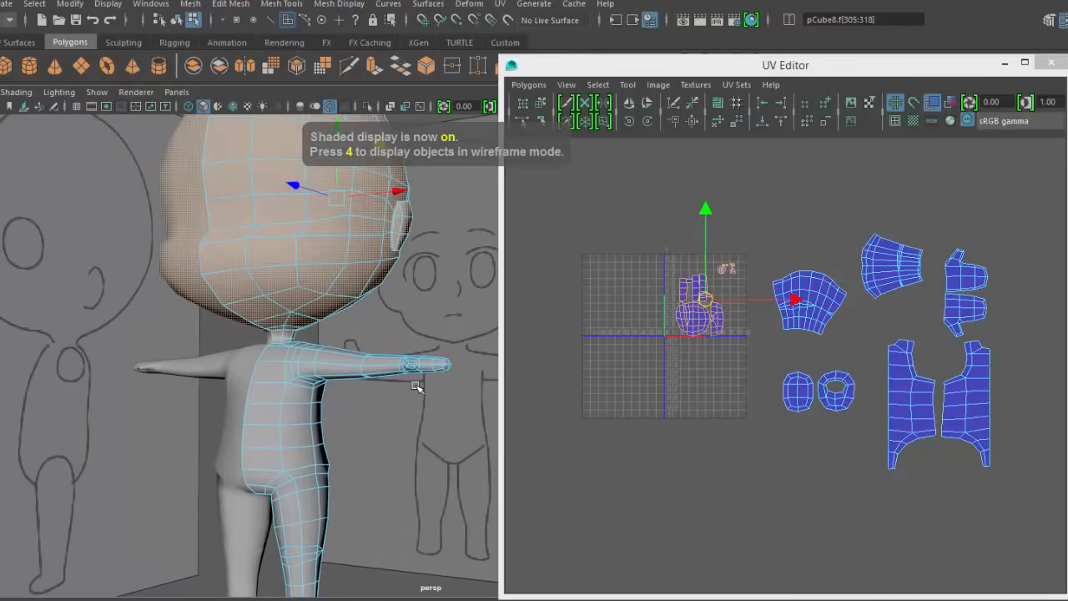
key("6")
scroll(417, 372, "down", 3)
left_click_drag(417, 372, 317, 367, "alt")
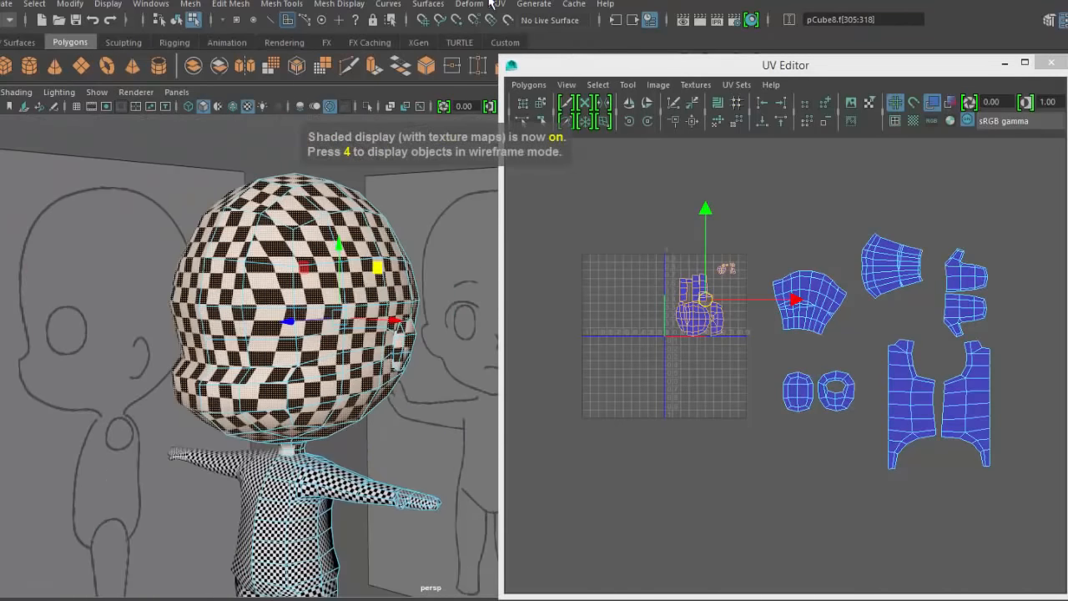
- Apply an Automatic UV projection to the selected head faces and inspect the checker pattern around the head
left_click(494, 4)
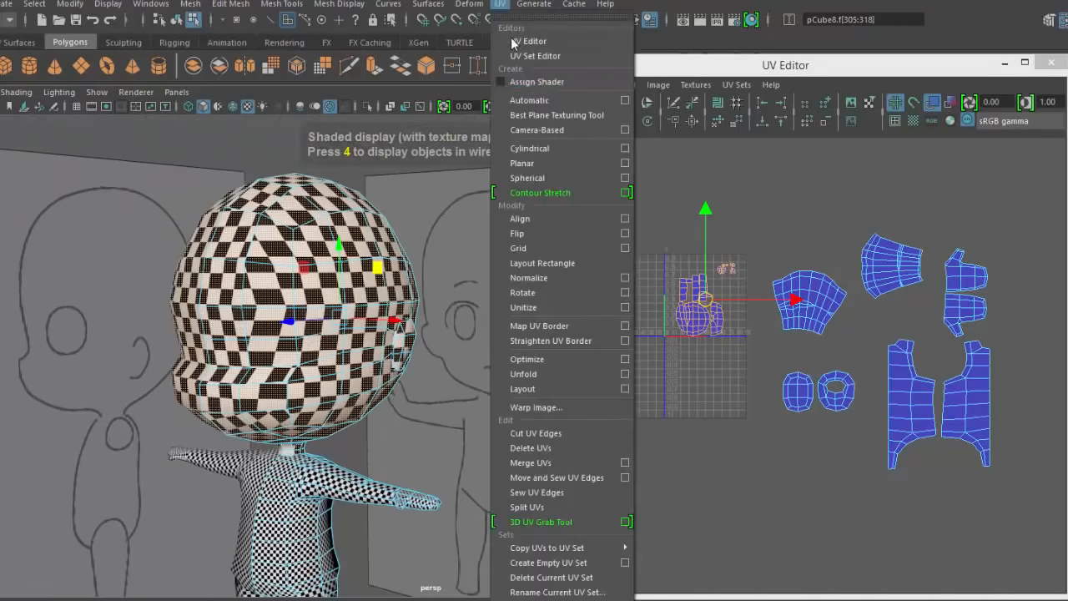
left_click(553, 107)
scroll(420, 453, "down", 5)
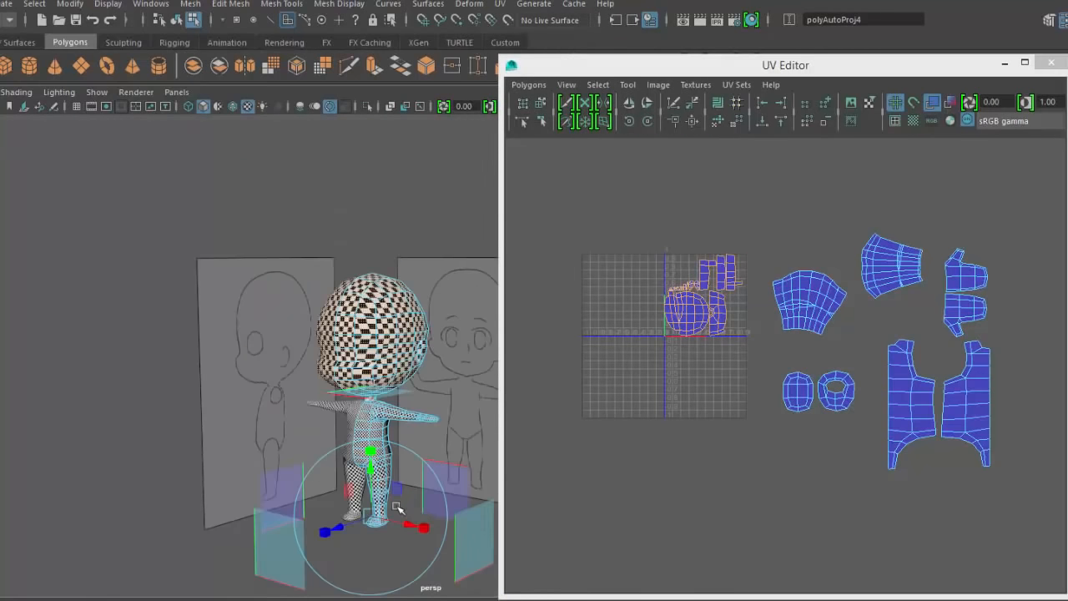
scroll(260, 521, "up", 2)
scroll(440, 353, "up", 4)
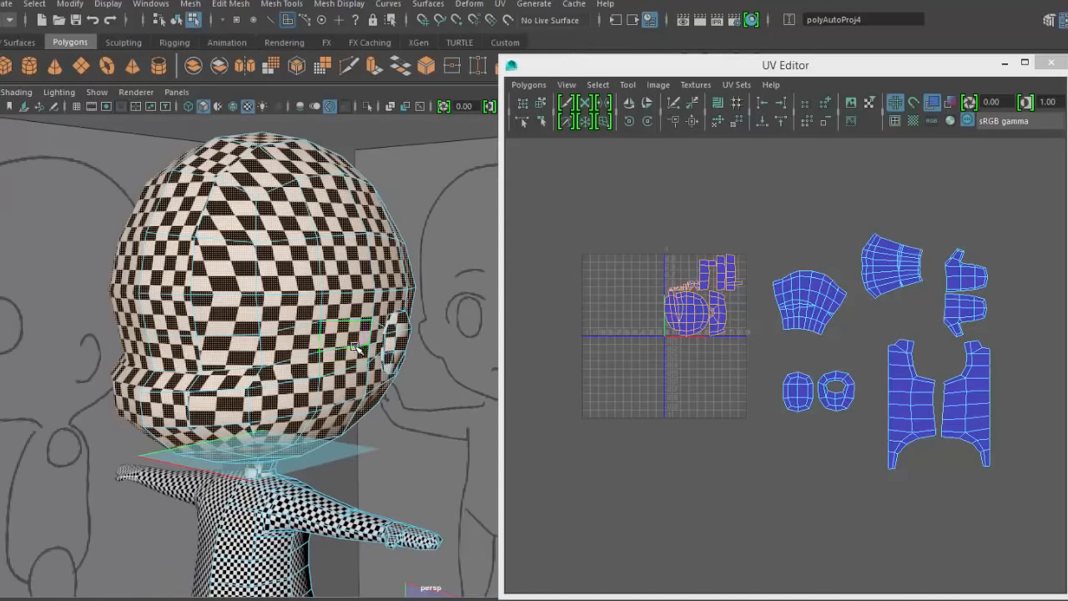
scroll(821, 344, "up", 2)
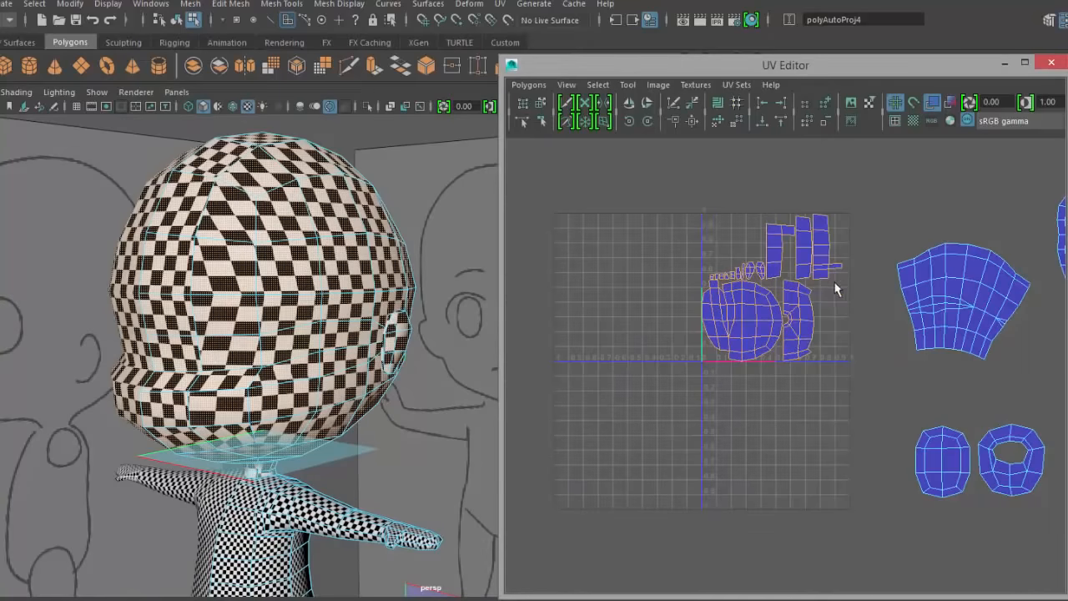
mouse_move(298, 316)
left_mouse_down("alt")
mouse_move(194, 324)
mouse_move(297, 331)
left_mouse_up("alt")
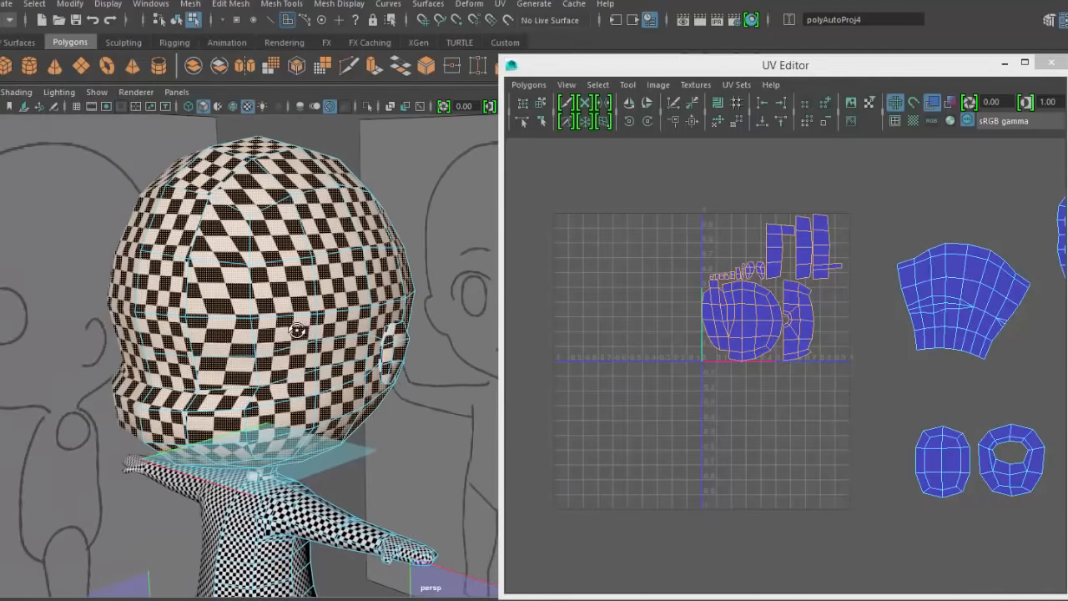
left_click(284, 334)
left_click_drag(236, 402, 221, 332, "alt")
left_click_drag(150, 283, 342, 288, "alt")
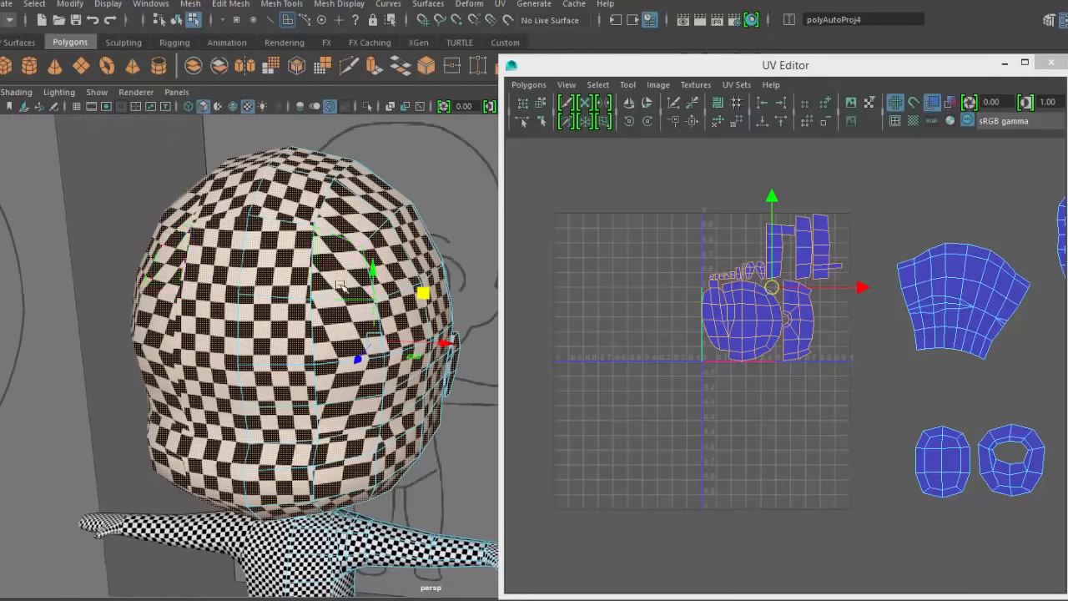
left_click_drag(153, 399, 359, 301, "alt")
- Apply a Planar UV projection to the head faces, fitted to the bounding box and projected from the Z axis
left_click(500, 5)
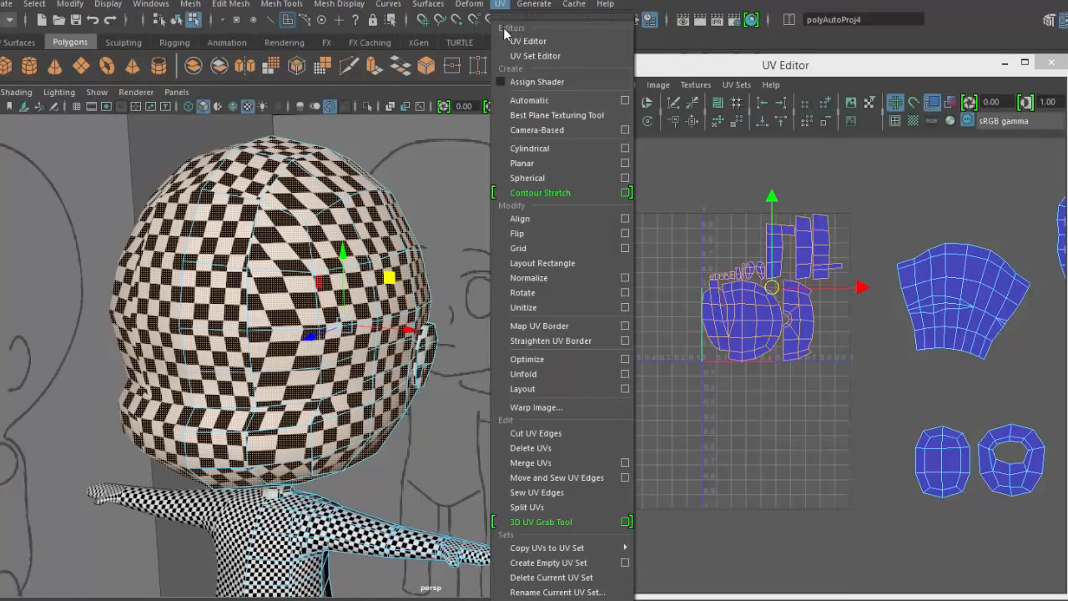
left_click(625, 163)
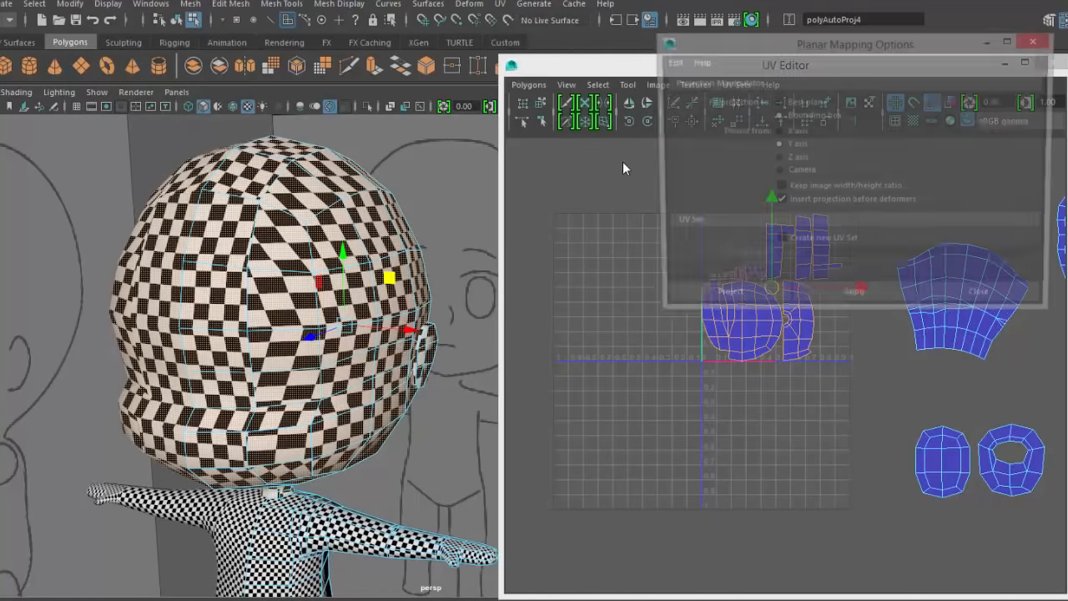
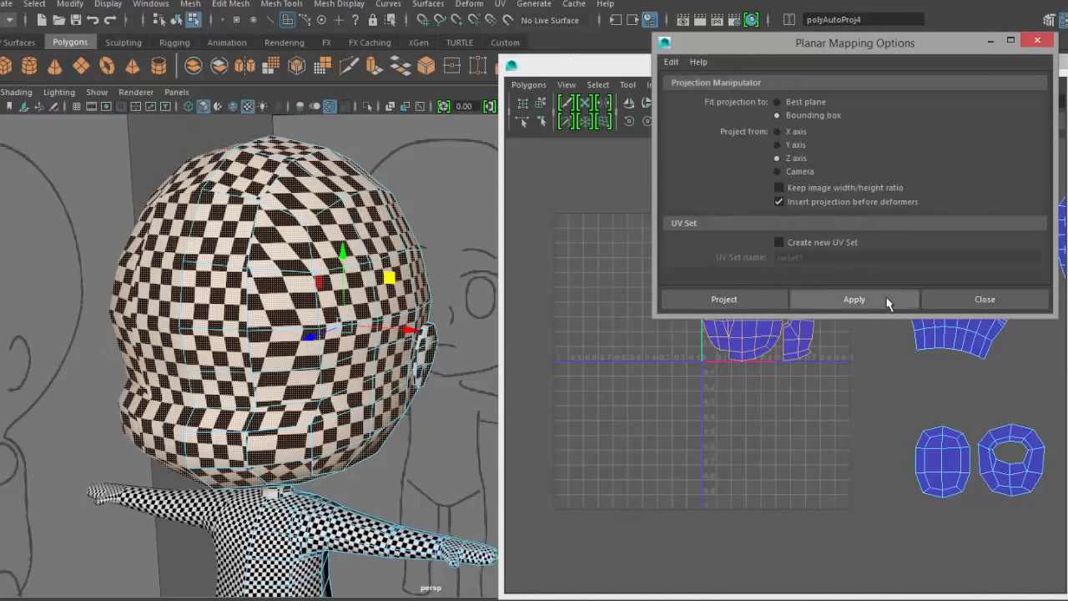
left_click(887, 300)
left_click(785, 256)
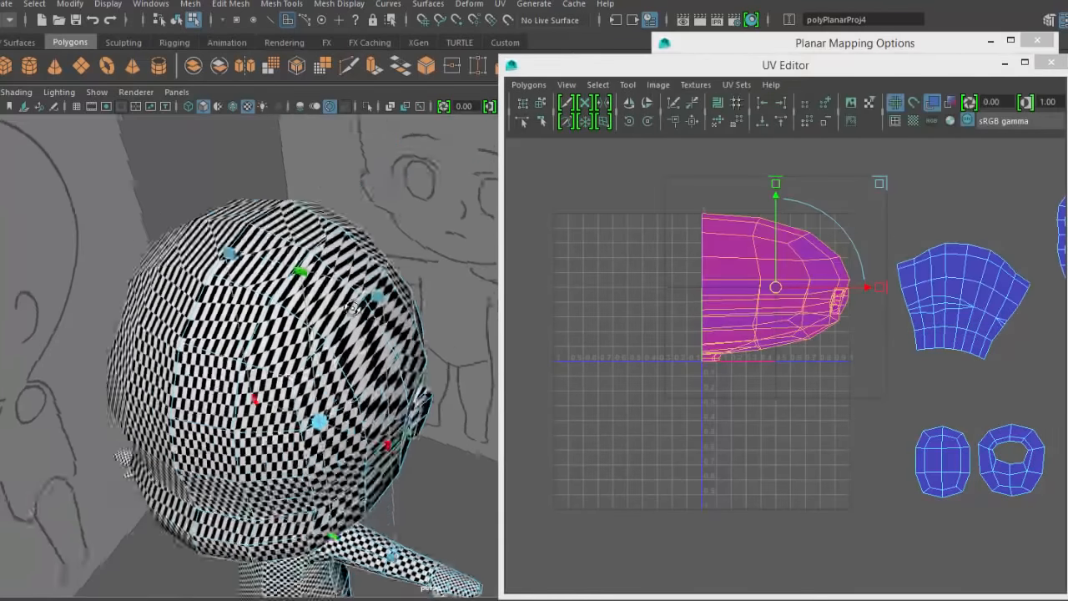
left_click(1014, 46)
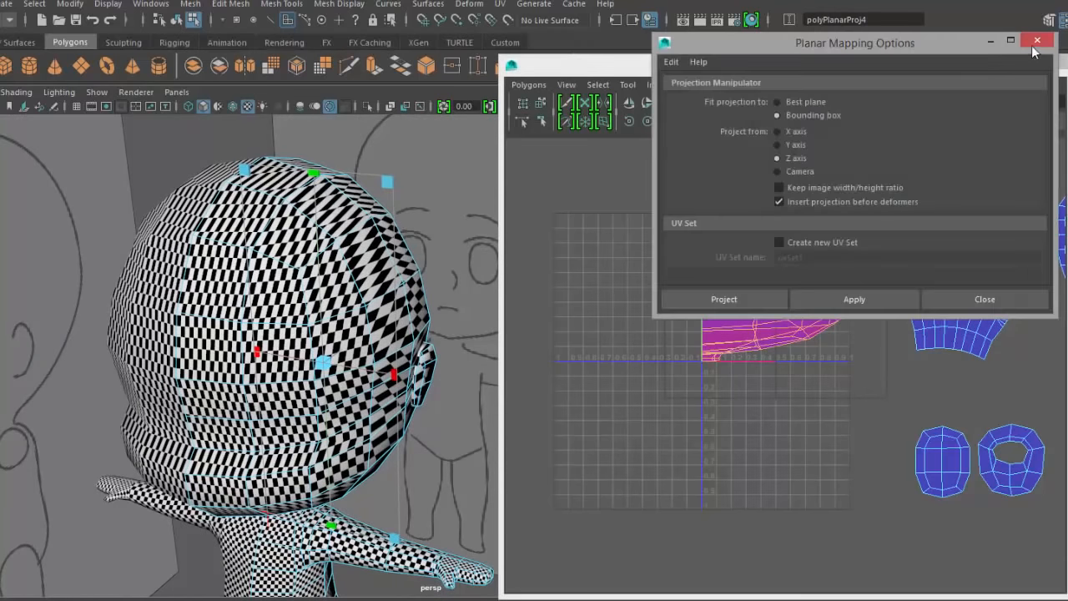
left_click(1035, 42)
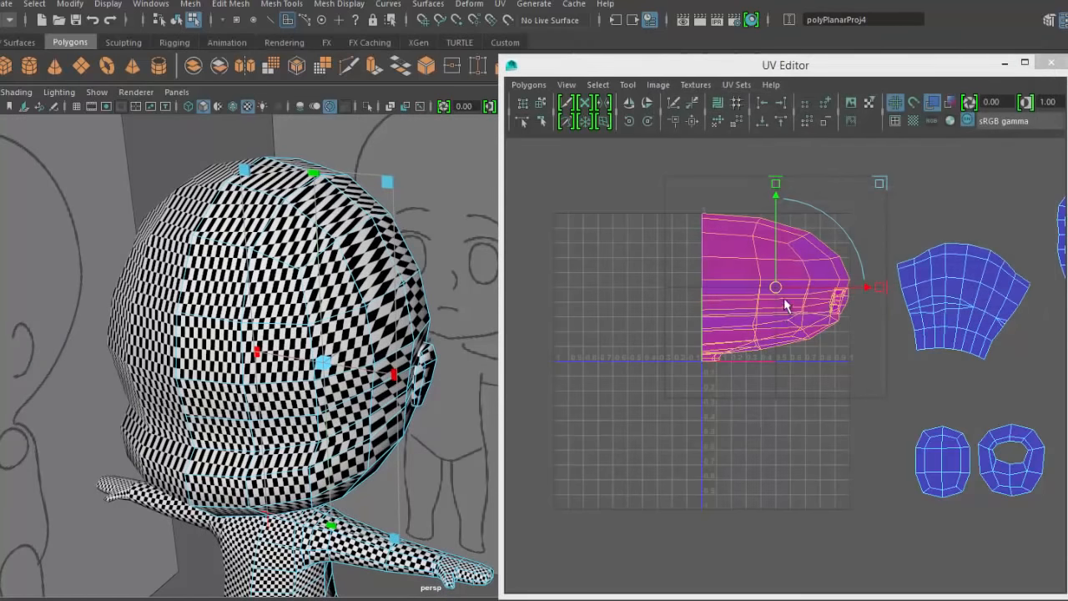
- Select the edge loop around the head just in front of the ear, leaving out its edges on the body shells
right_click_drag(310, 215, 307, 283)
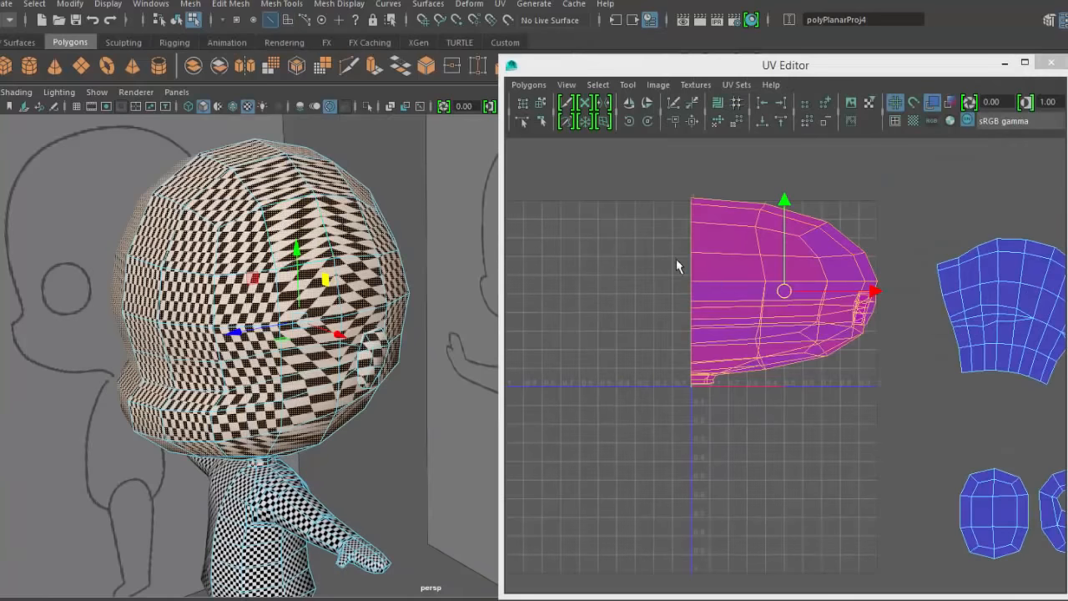
left_click(303, 264)
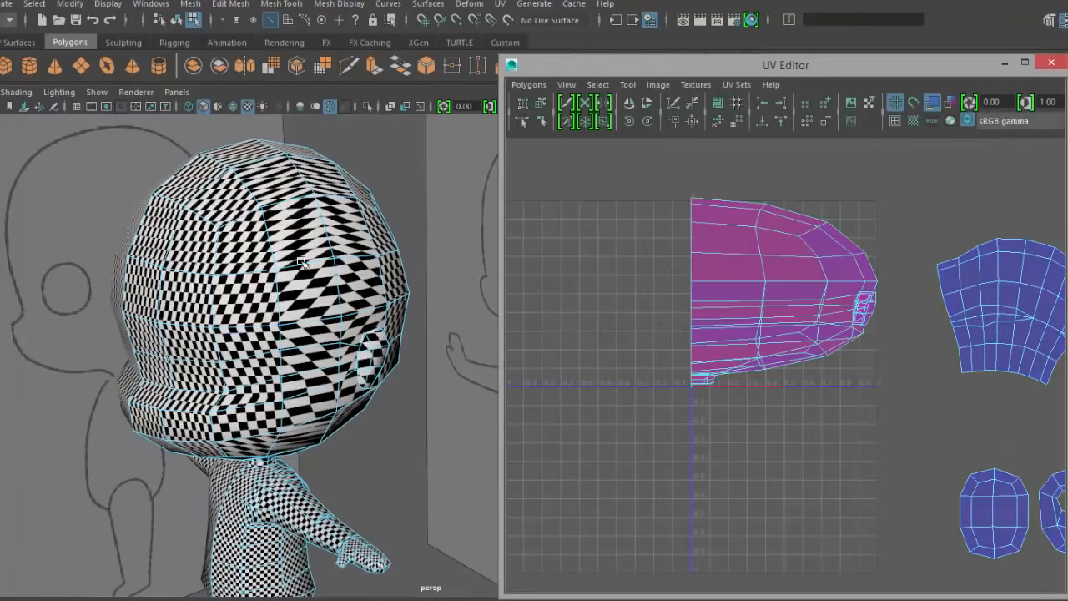
left_click(332, 234)
left_click(334, 396)
left_click_drag(334, 396, 409, 402, "alt")
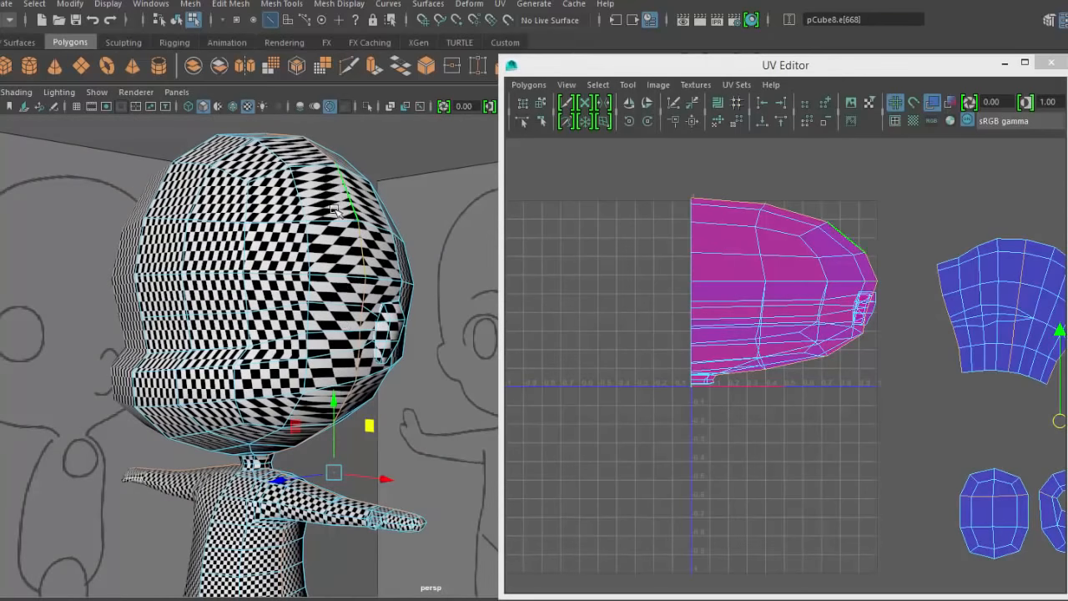
right_click_drag(959, 444, 747, 513, "alt")
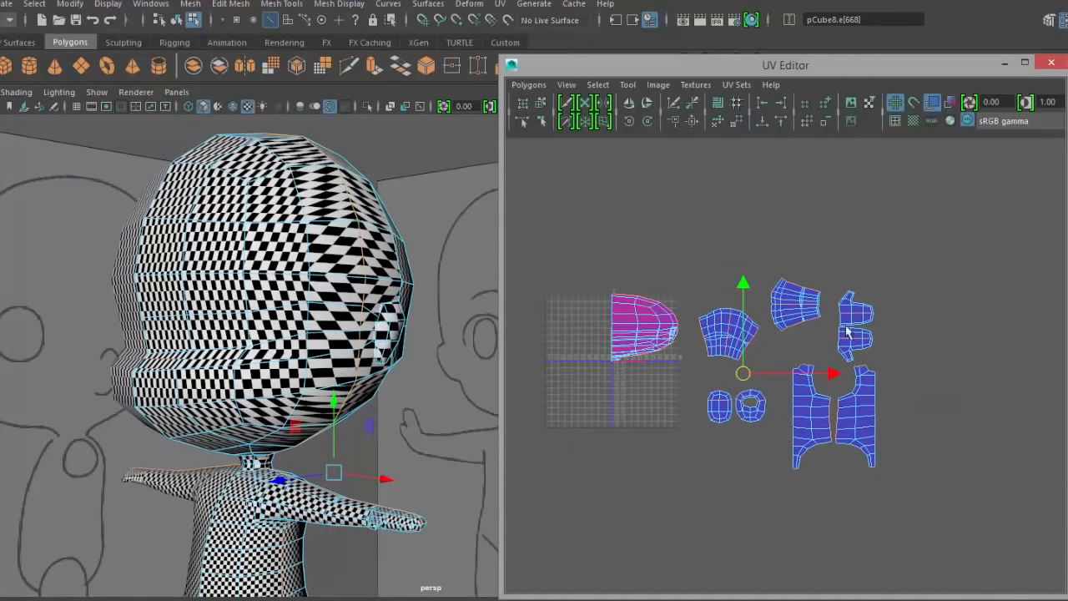
left_click_drag(725, 525, 686, 536, "ctrl")
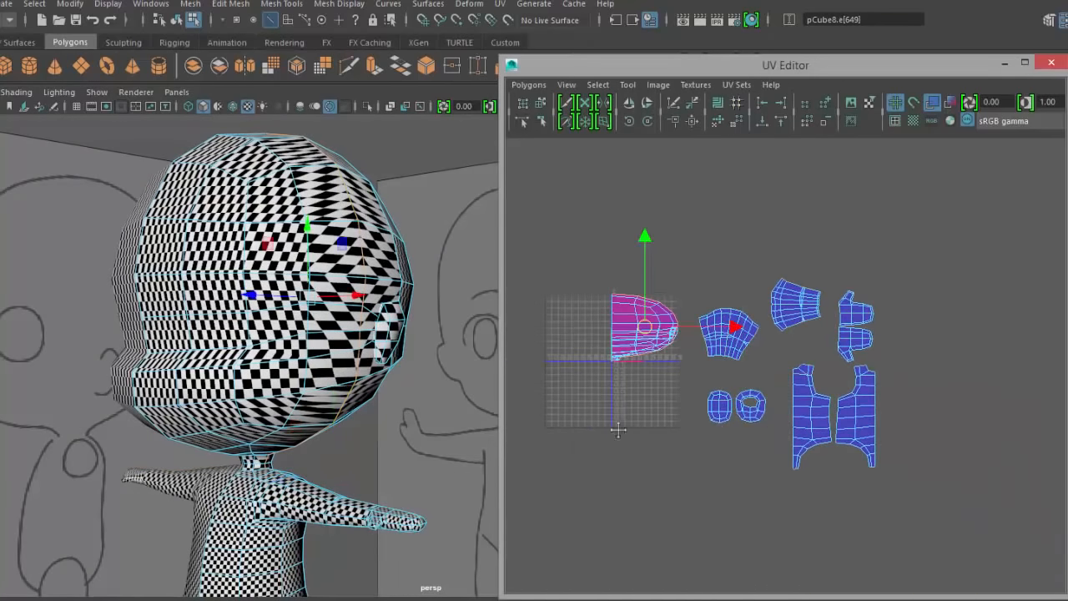
- Cut the UVs along the selected head loop and move the front-half shell sideways, clear of the back half
middle_click_drag(618, 430, 775, 426, "alt")
right_click_drag(775, 426, 811, 399, "alt")
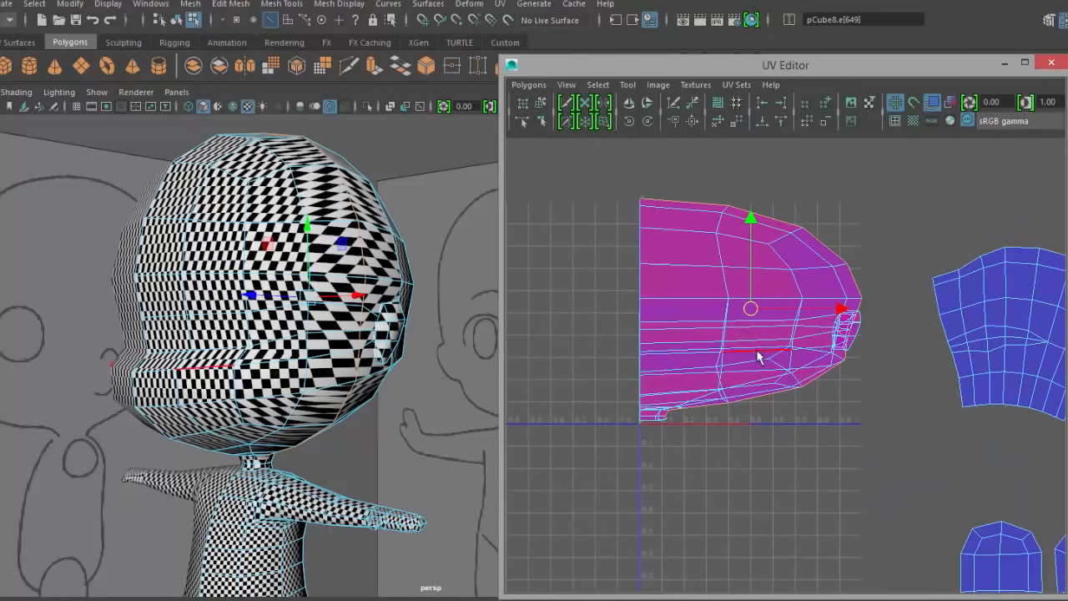
right_click_drag(807, 214, 748, 205, "shift")
right_click_drag(721, 239, 663, 218)
left_click(804, 337)
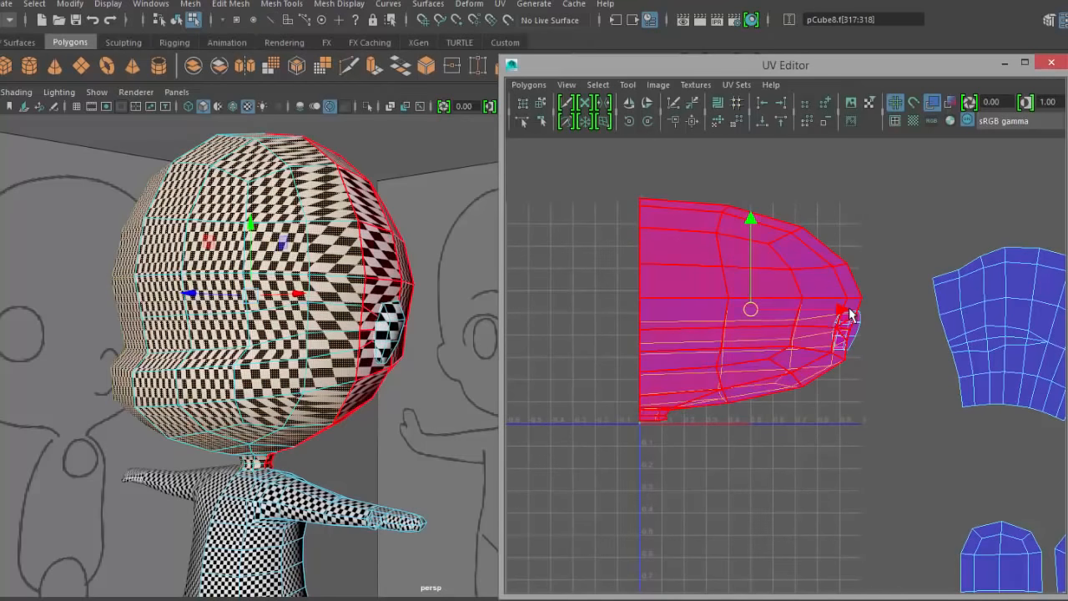
left_click_drag(776, 310, 608, 329)
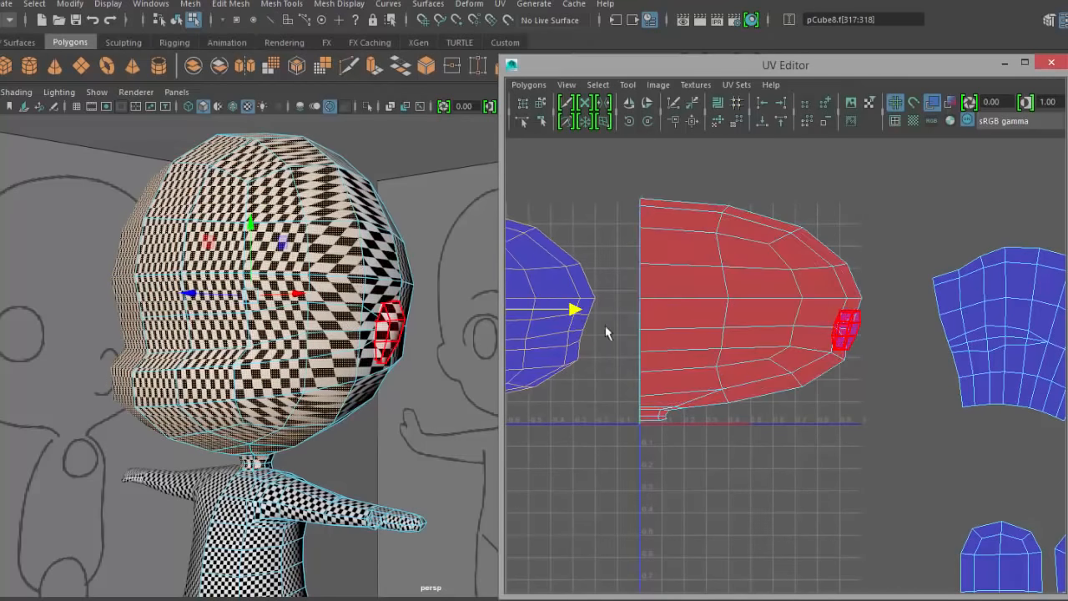
- Select the ear's UV shell and move it up, clear of the back-of-head shell
left_click(850, 334)
left_click_drag(845, 330, 868, 157)
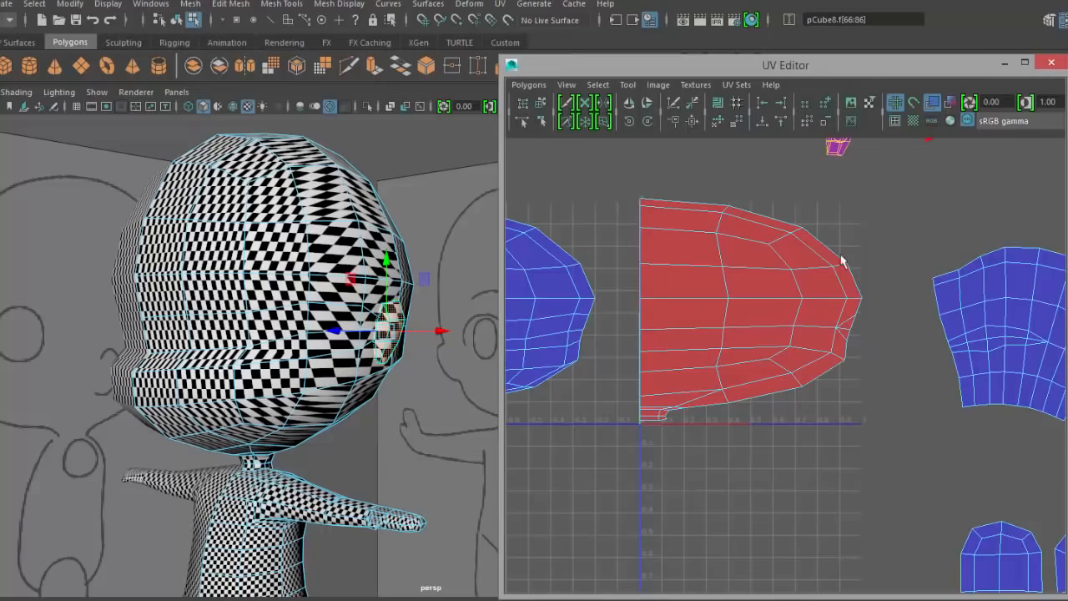
middle_click_drag(838, 160, 827, 265, "alt")
left_click_drag(828, 246, 828, 187)
- Examine which parts of the head the front-half and back-half UV shells cover, and how they sit in the layout
middle_click_drag(810, 444, 887, 317, "alt")
left_click(624, 435)
middle_click_drag(622, 448, 707, 484, "alt")
left_click(632, 320)
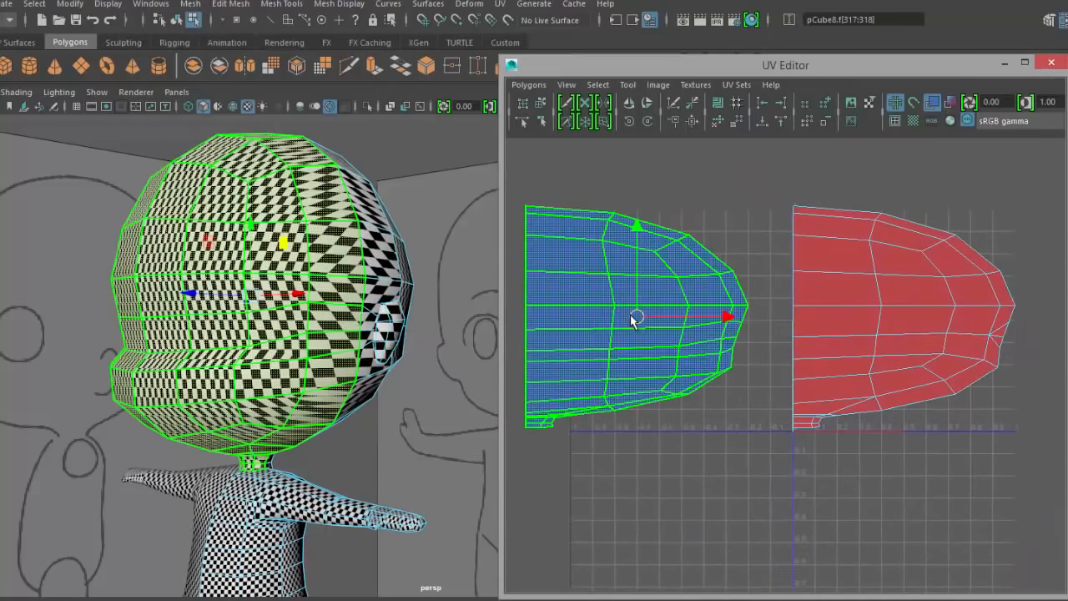
left_click_drag(276, 334, 167, 338, "alt")
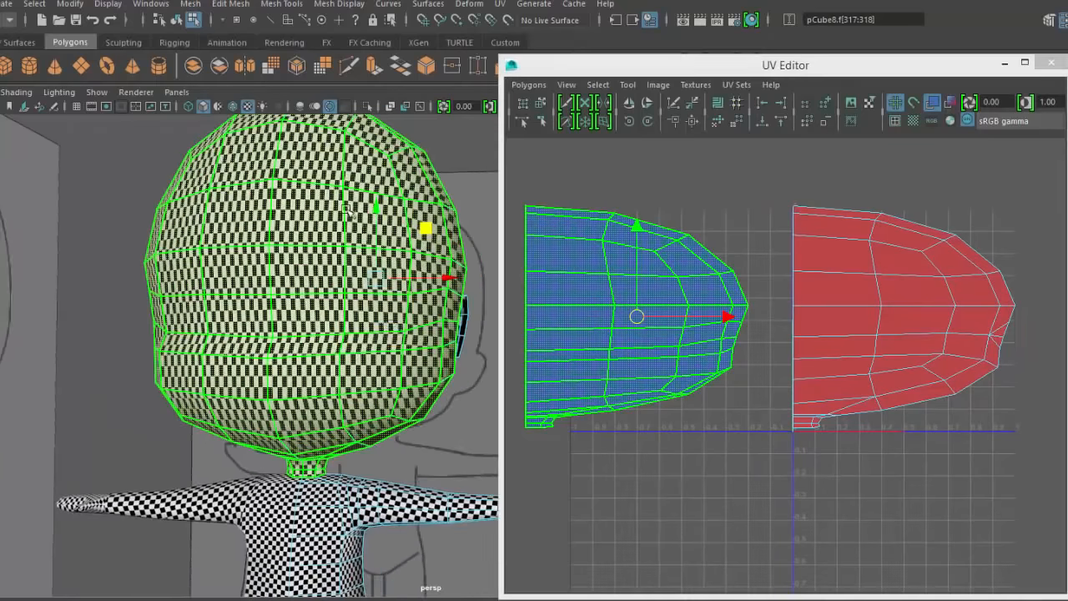
left_click(892, 363)
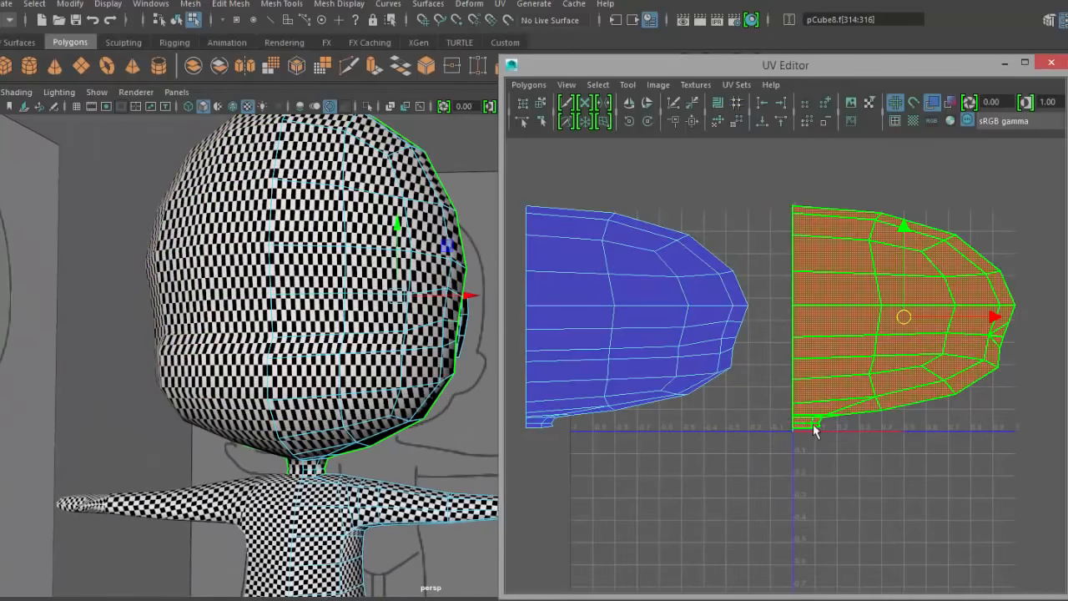
left_click(807, 422)
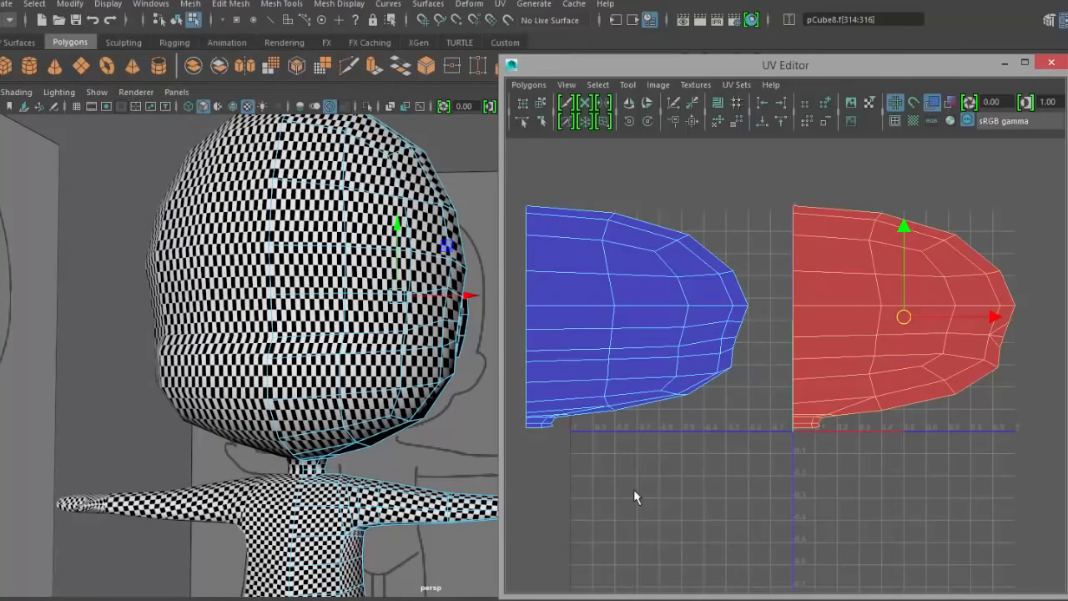
scroll(694, 429, "down", 5)
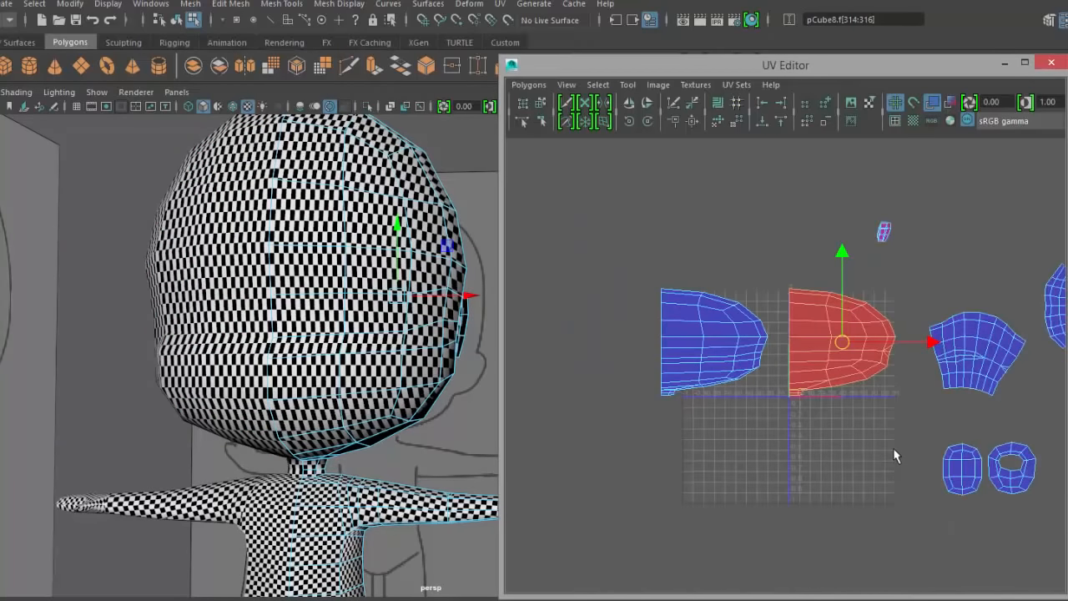
middle_click_drag(899, 453, 692, 425, "alt")
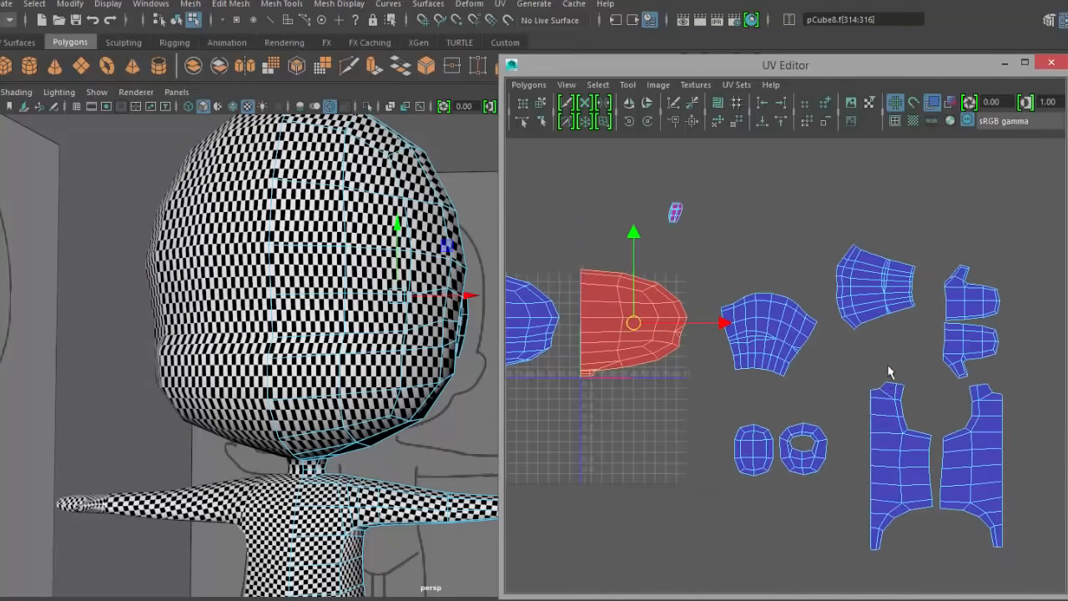
middle_click_drag(638, 375, 783, 368, "alt")
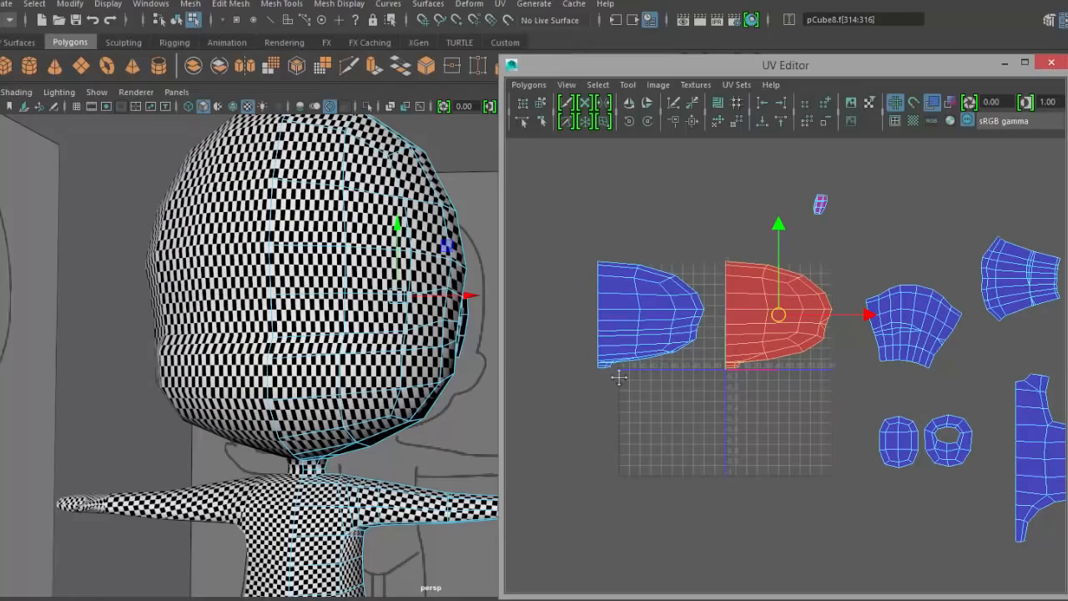
right_click_drag(620, 378, 840, 402, "alt")
middle_click_drag(733, 358, 743, 402, "alt")
middle_click_drag(672, 403, 702, 402, "alt")
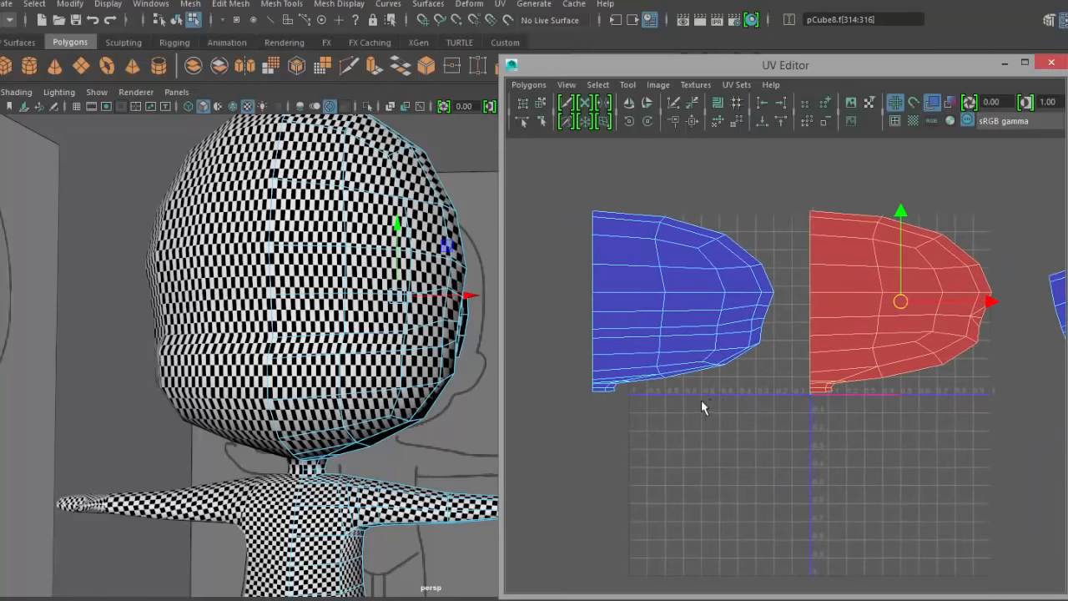
- Flip the back-half head UV shell horizontally
right_click_drag(846, 231, 874, 288)
left_click(874, 288)
left_click(630, 103)
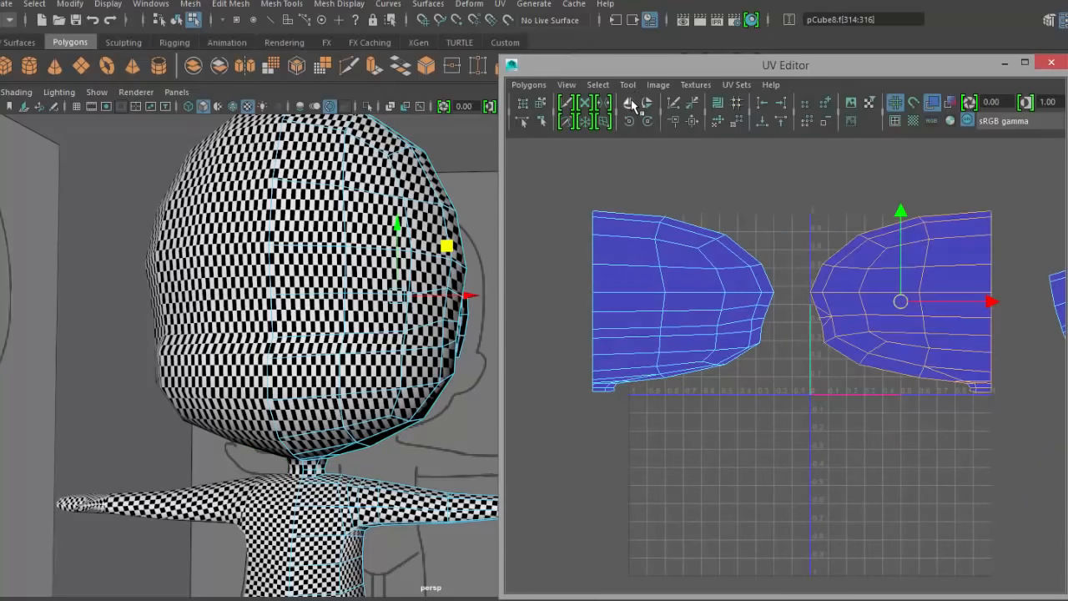
left_click(911, 503)
- Select all UVs of the front-half head shell and unfold them with the Smooth UV tool
left_click(673, 284)
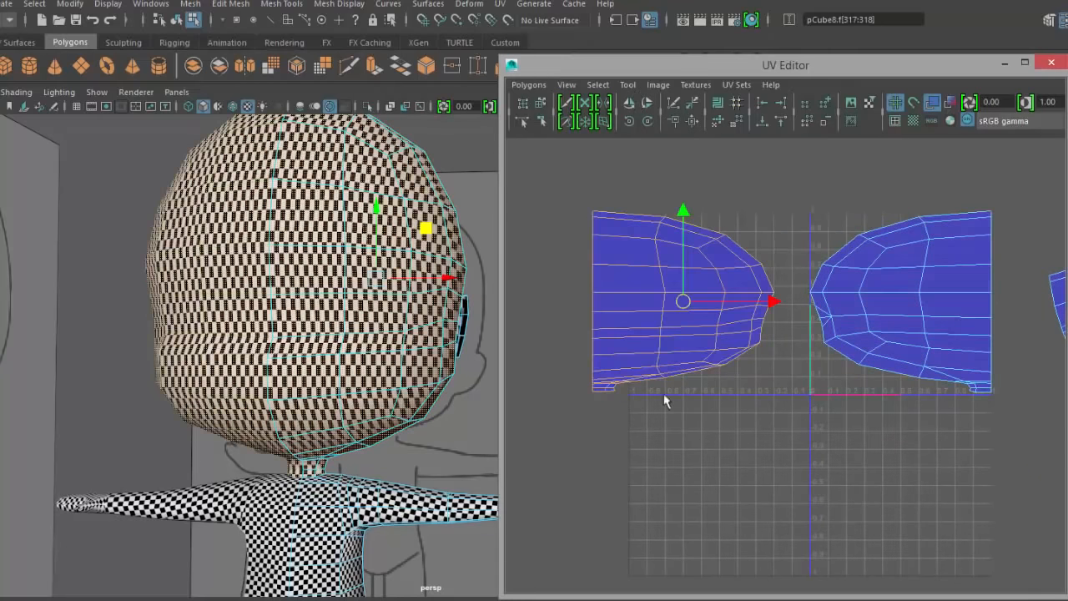
middle_click_drag(667, 324, 762, 332, "alt")
right_click_drag(763, 333, 826, 322)
left_click_drag(886, 174, 643, 445)
middle_click_drag(737, 394, 671, 390, "alt")
right_click_drag(768, 308, 768, 340, "shift")
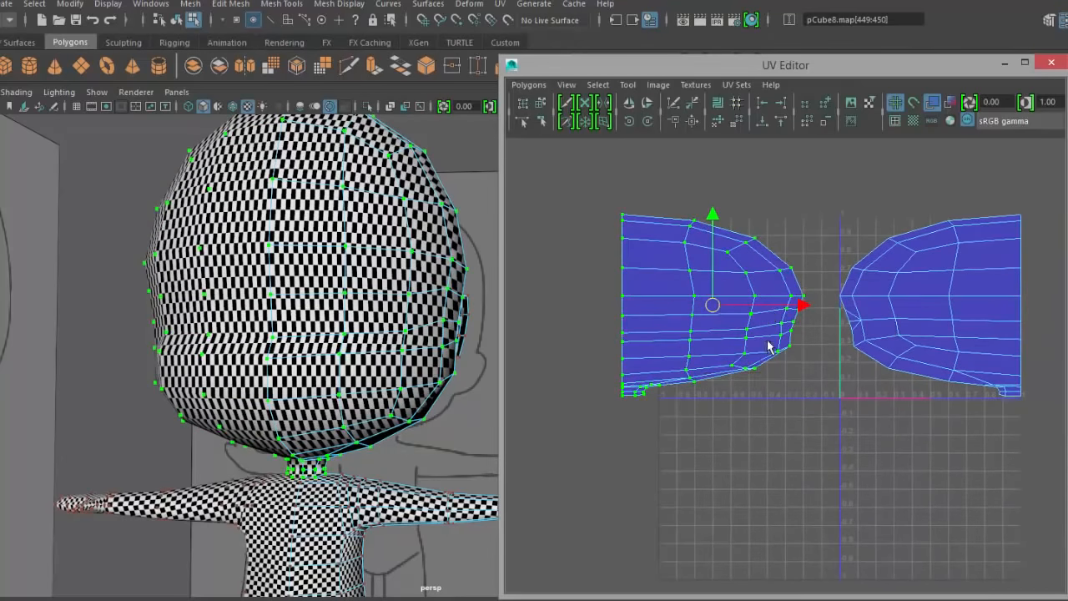
left_click_drag(602, 406, 701, 406)
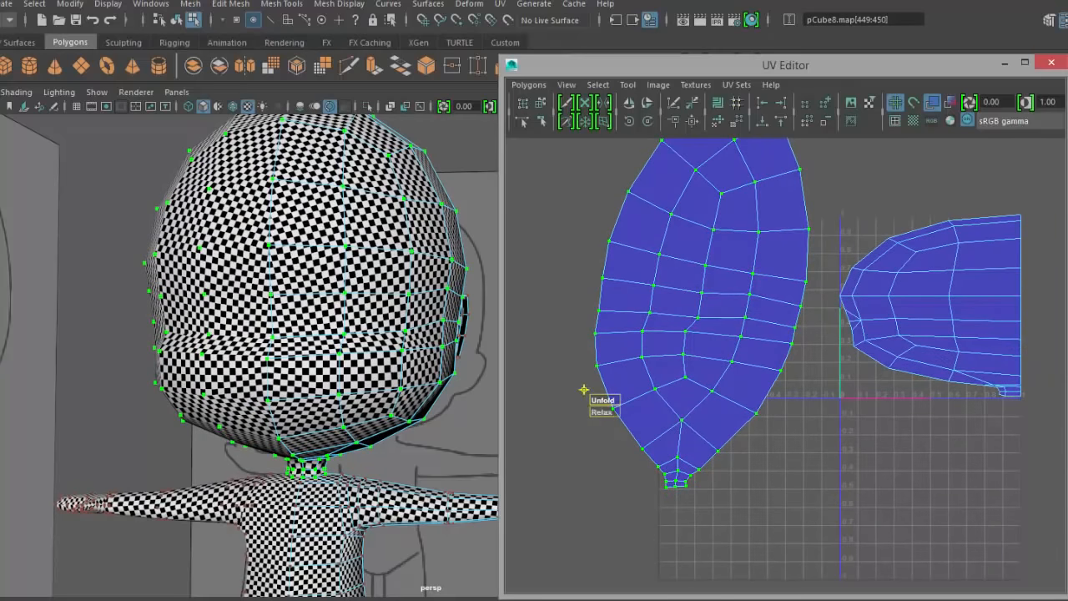
- Select all UVs of the back-half head shell and unfold them the same way
scroll(839, 371, "down", 3)
middle_click_drag(869, 355, 792, 378, "alt")
left_click_drag(747, 246, 904, 486)
left_click_drag(728, 418, 826, 417)
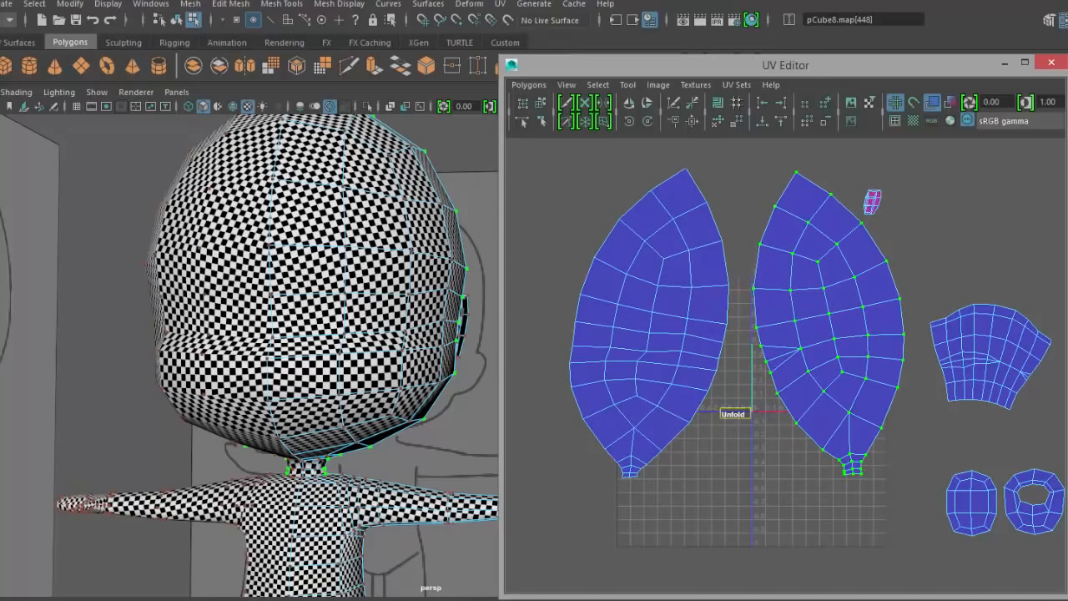
left_click(686, 454)
right_click_drag(594, 305, 599, 258)
left_click(593, 262)
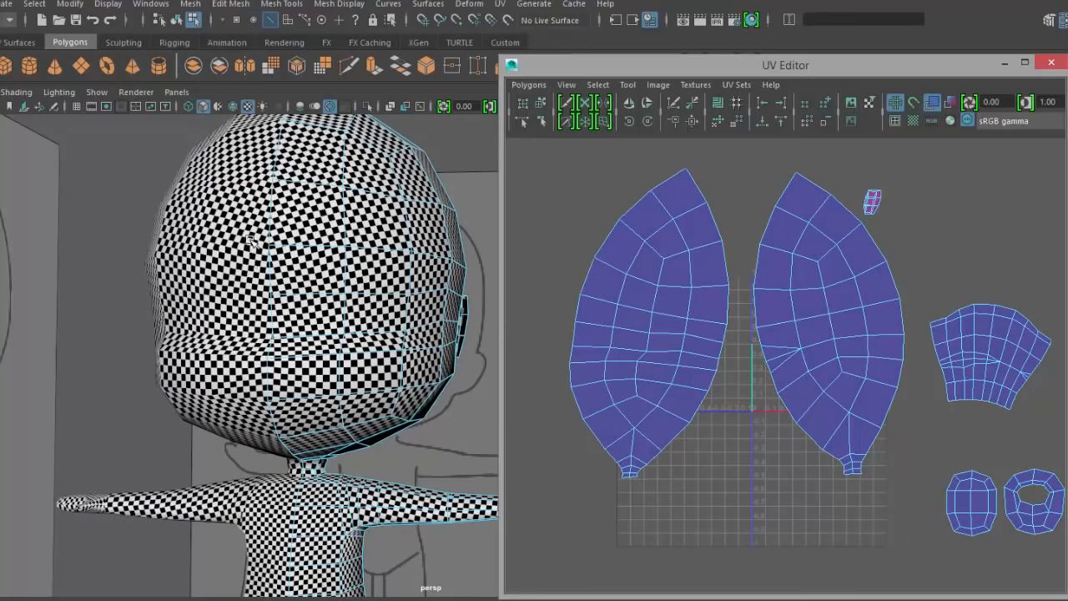
left_click(268, 219)
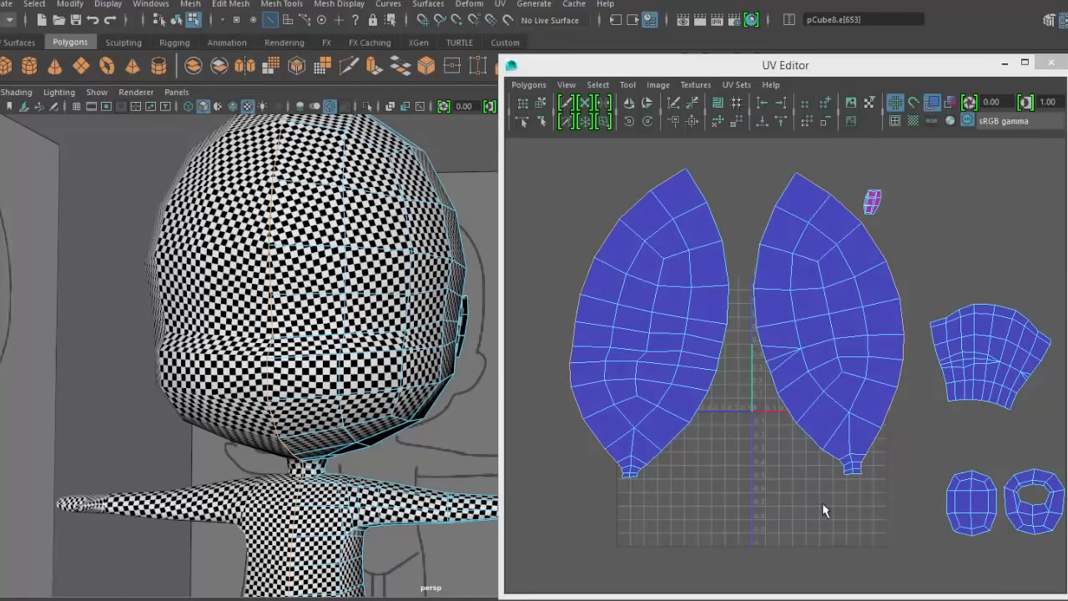
scroll(843, 505, "down", 3)
right_click_drag(917, 485, 871, 468, "alt")
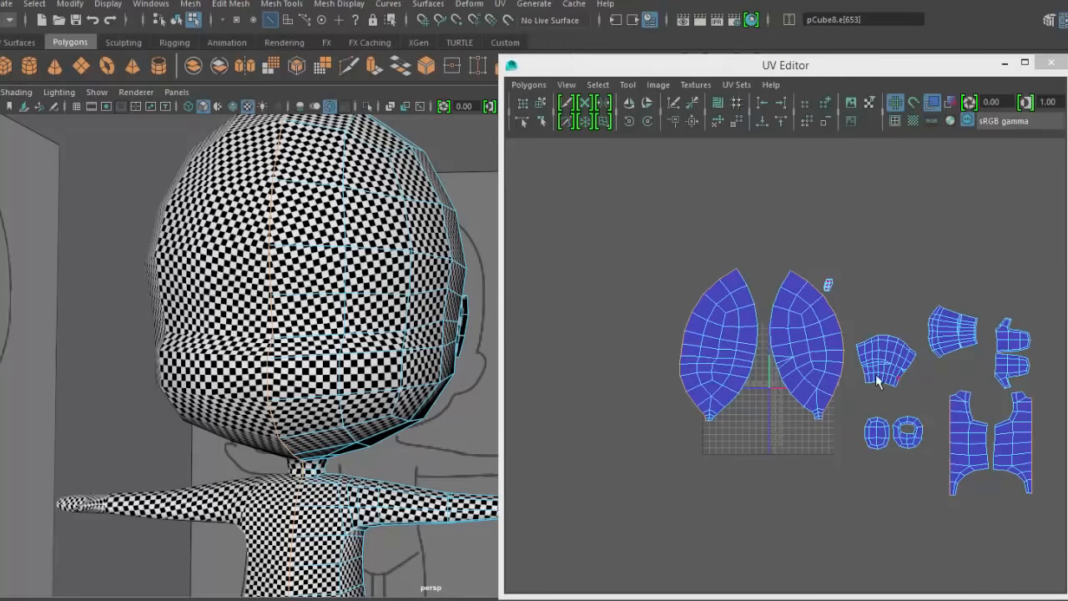
middle_click_drag(876, 379, 868, 315, "alt")
right_click(858, 243)
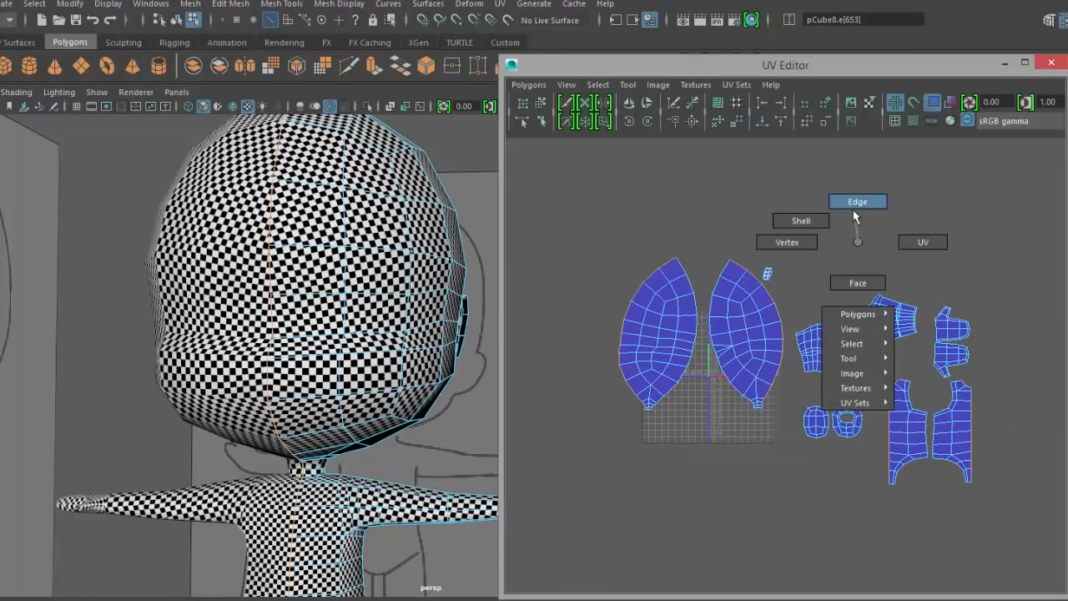
left_click(853, 211)
left_click_drag(883, 439, 704, 514)
right_click(936, 249)
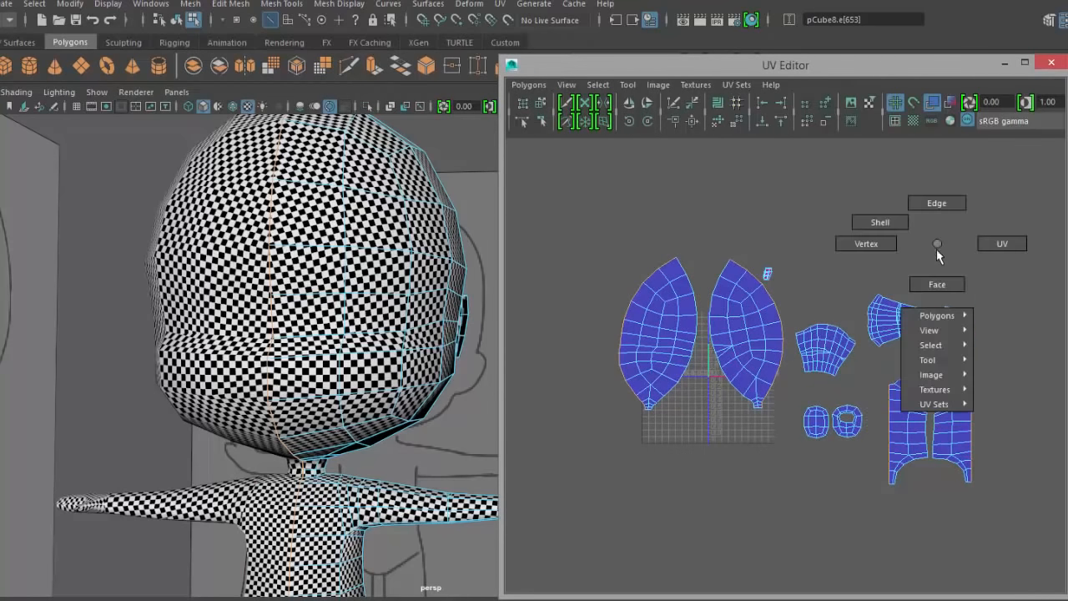
left_click(934, 194)
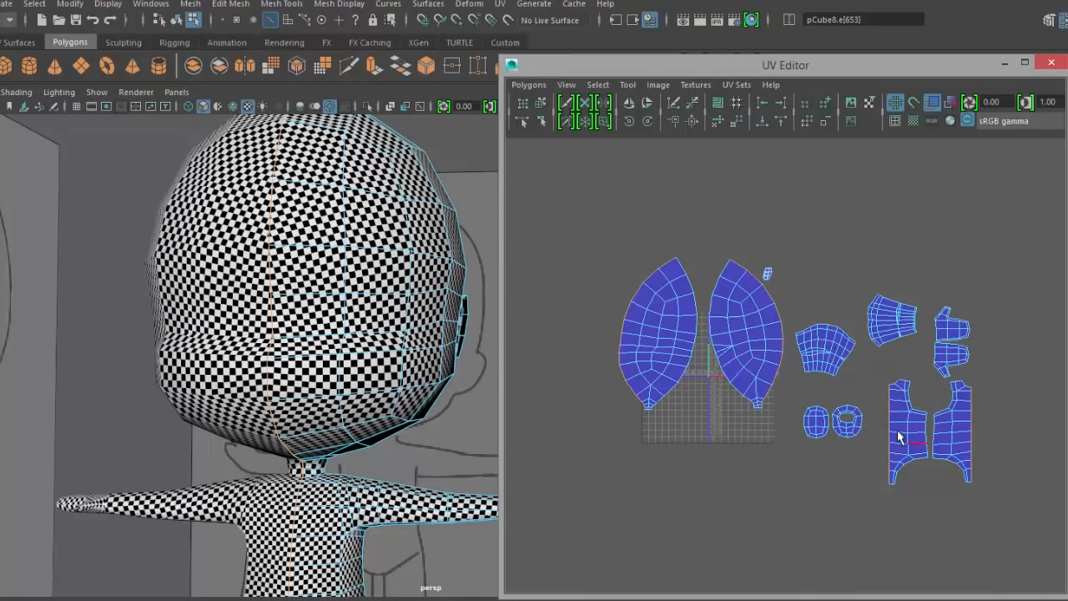
left_click(630, 315)
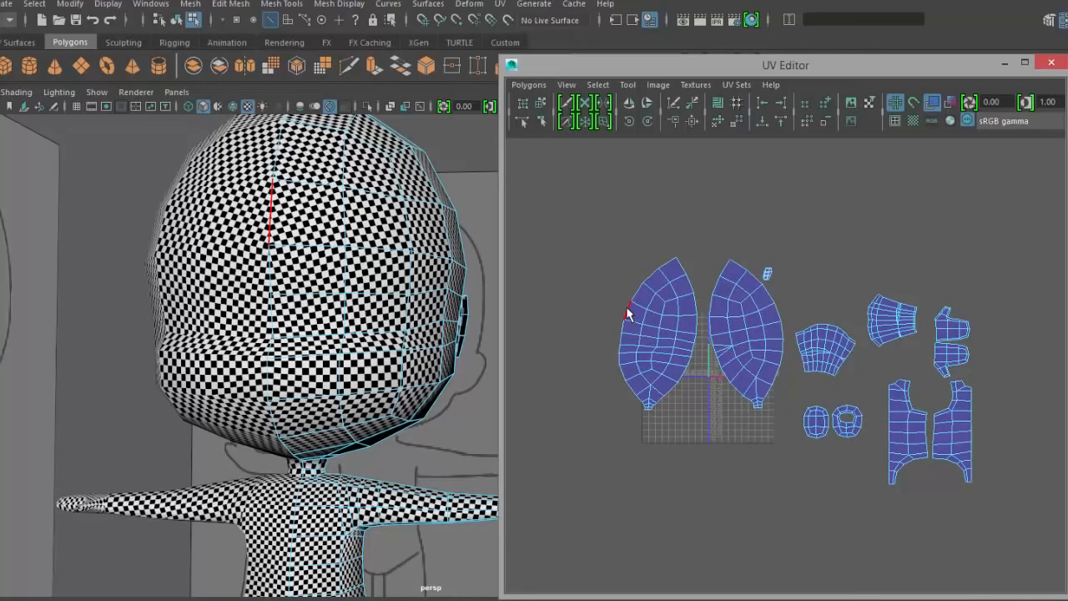
middle_click_drag(638, 344, 708, 342, "alt")
right_click_drag(694, 314, 693, 276)
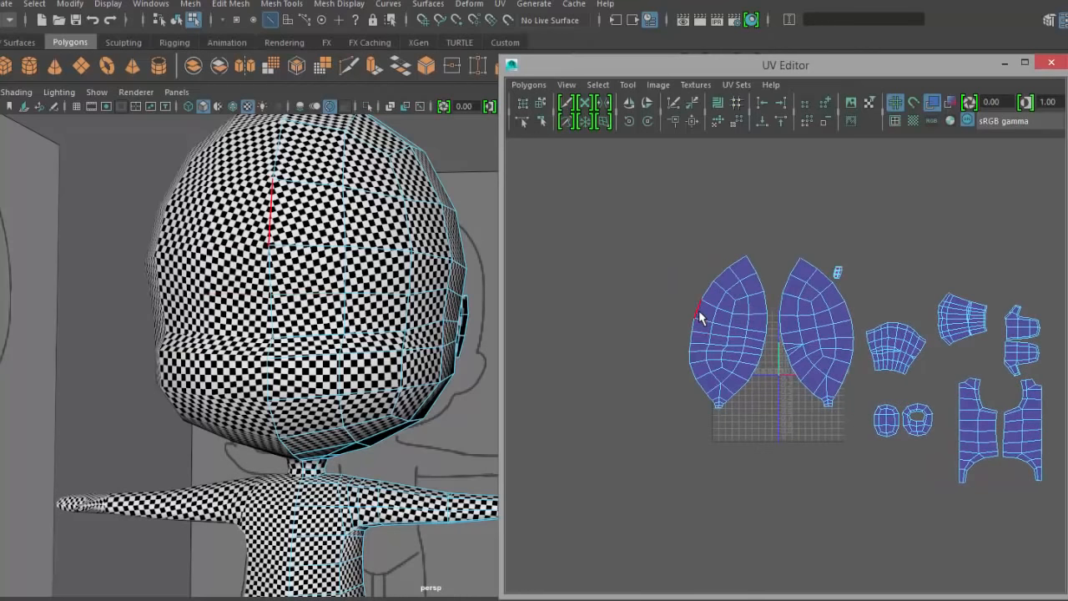
scroll(747, 386, "up", 2)
double_click(681, 306)
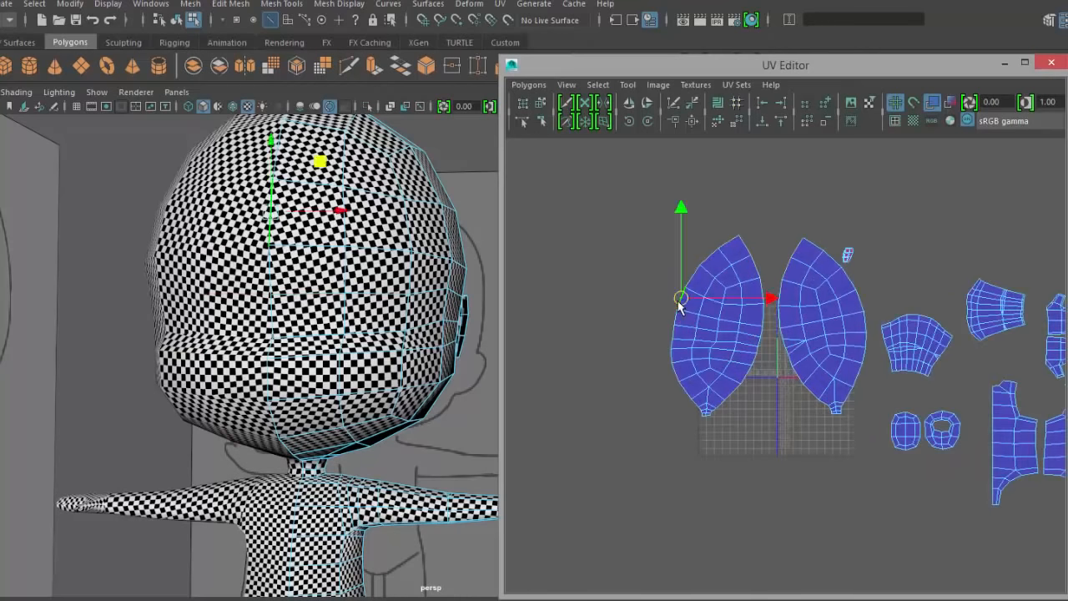
middle_click_drag(775, 402, 665, 411, "alt")
middle_click_drag(639, 451, 749, 447, "alt")
left_click(568, 405)
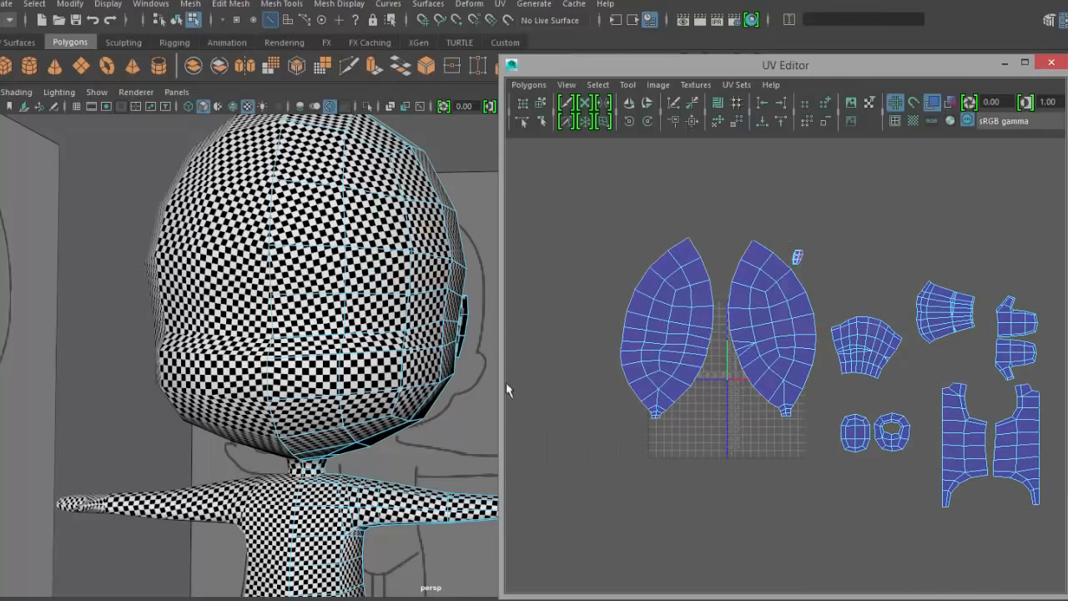
- Straighten the centre seam of the front-half head shell by aligning its edge loop's UVs to minimum U, leaving out the other shells
double_click(269, 274)
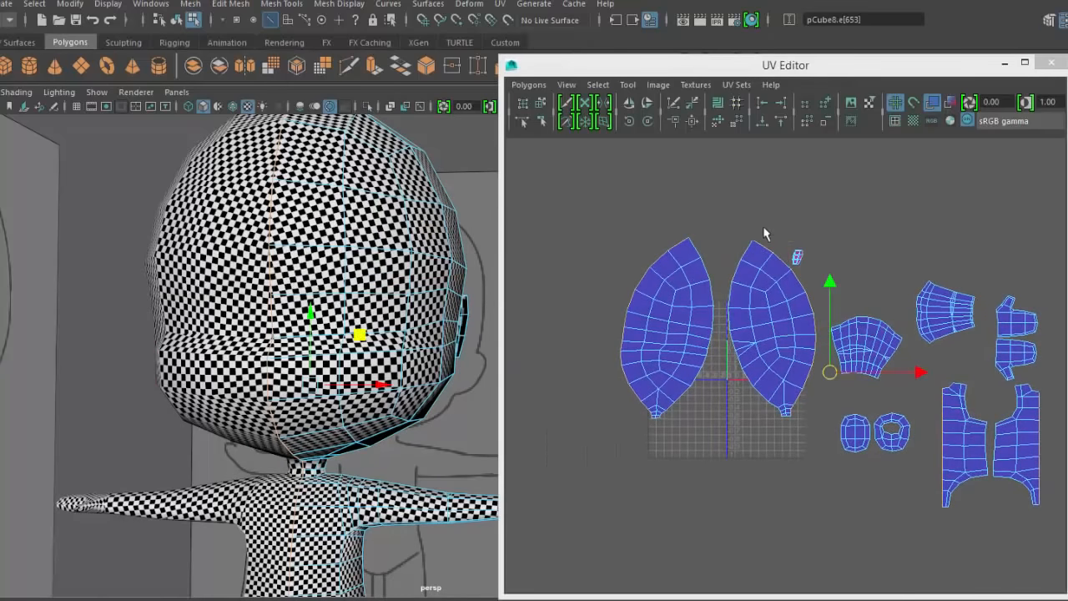
left_click_drag(723, 178, 960, 496)
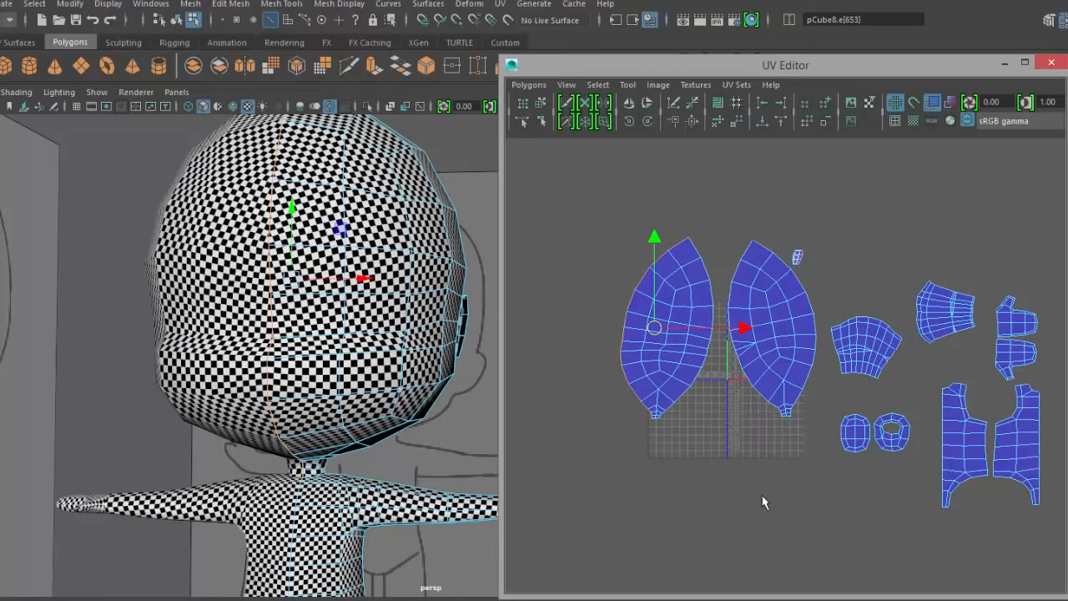
middle_click_drag(830, 525, 925, 526, "alt")
scroll(793, 440, "up", 1)
middle_click_drag(782, 446, 698, 444, "alt")
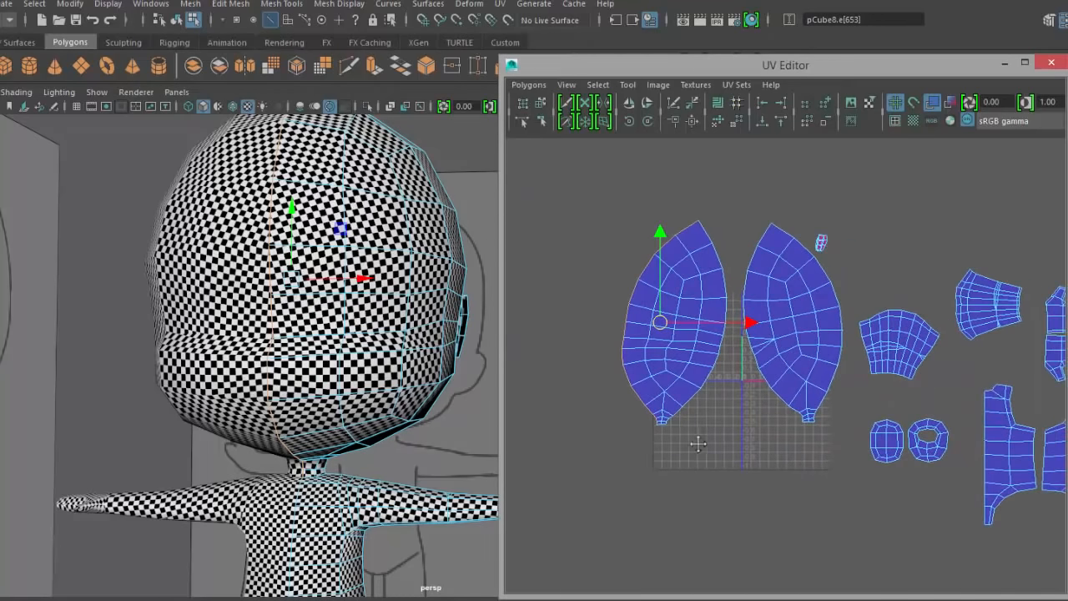
scroll(706, 444, "up", 3)
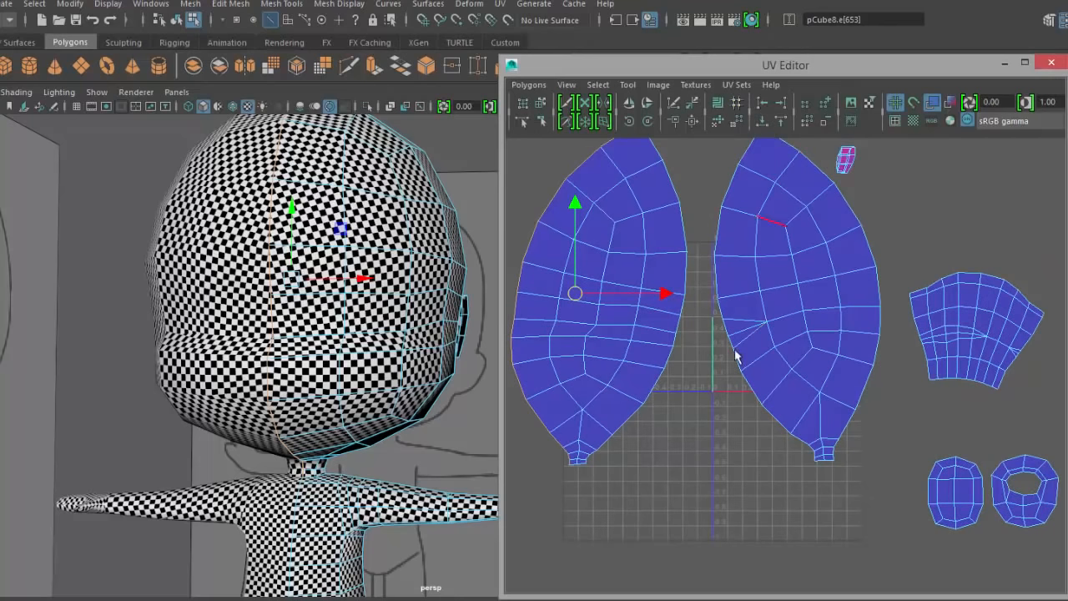
middle_click_drag(735, 357, 808, 395, "alt")
right_click_drag(808, 396, 653, 332, "alt")
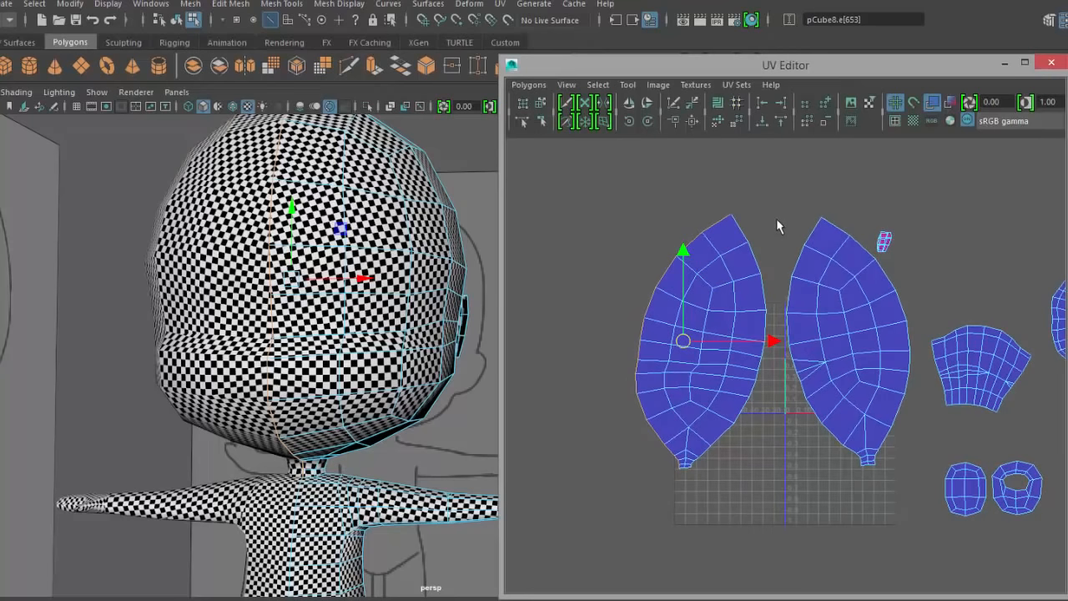
right_click_drag(777, 221, 908, 220, "ctrl")
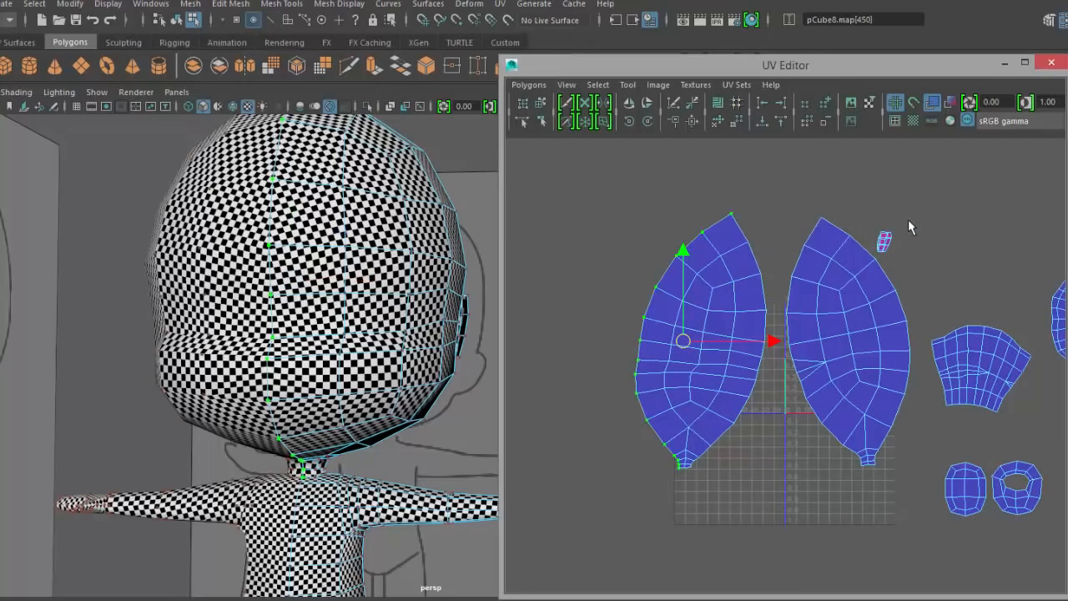
left_click(766, 104)
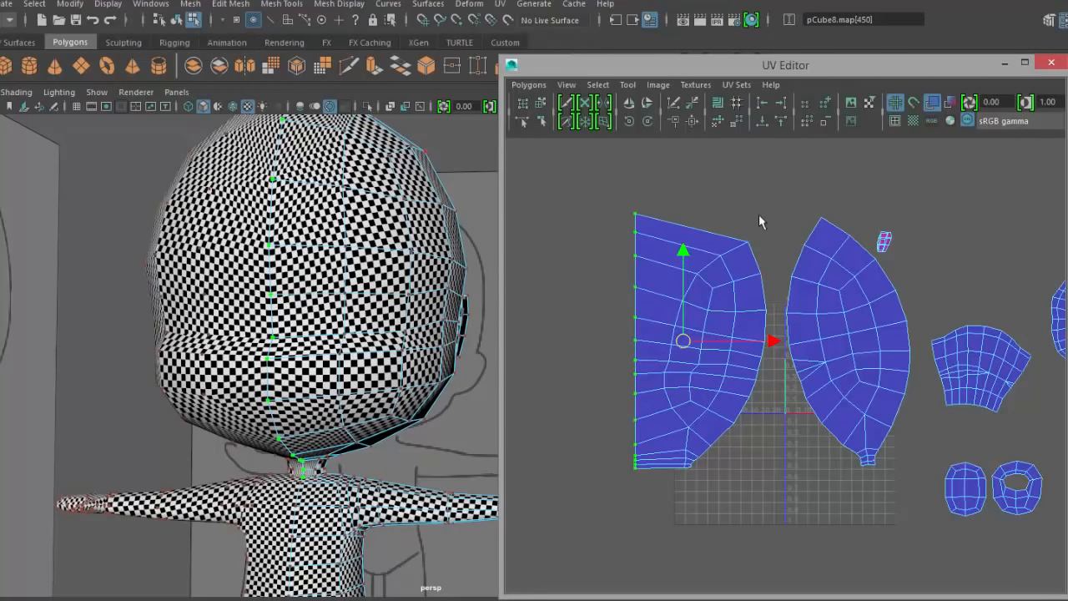
- Unfold the remaining UVs of the front-half head shell with a Horizontal constraint, pinning the unselected seam UVs
left_click_drag(775, 191, 654, 492)
right_click_drag(739, 429, 766, 389, "shift")
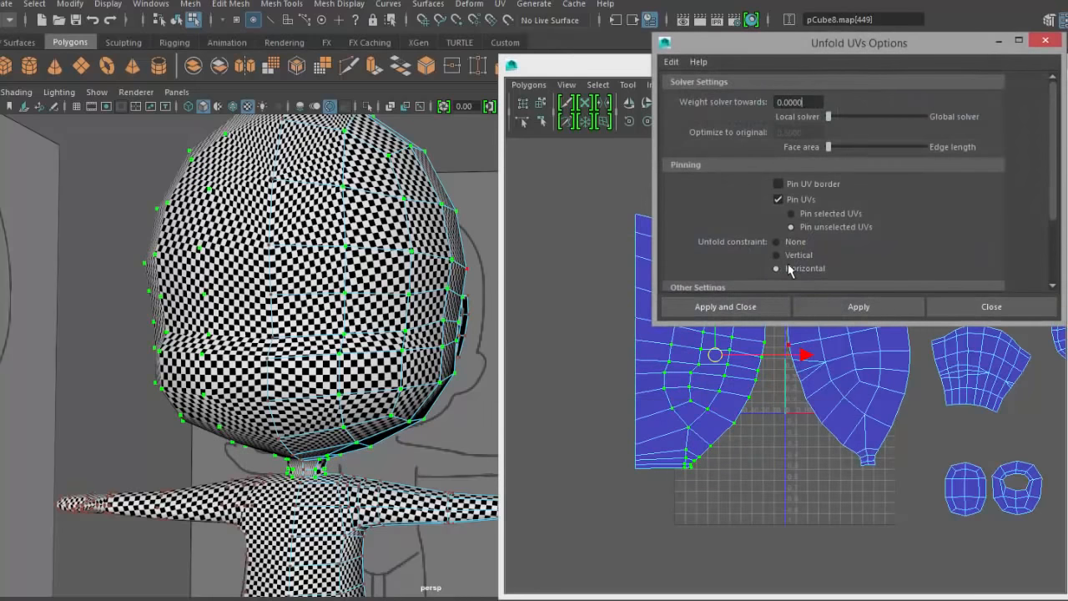
left_click(860, 308)
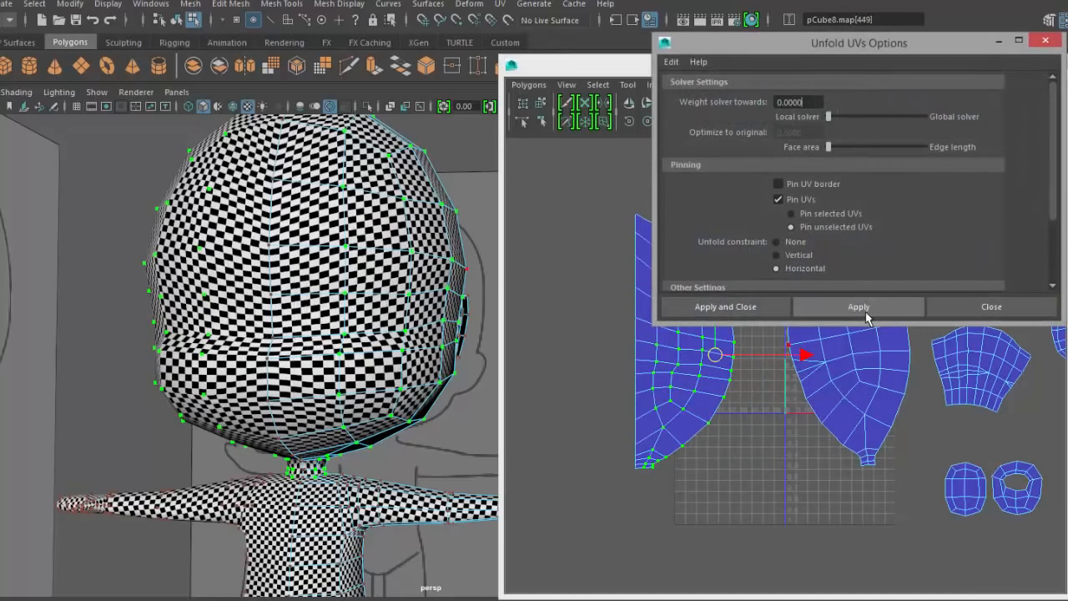
left_click(990, 306)
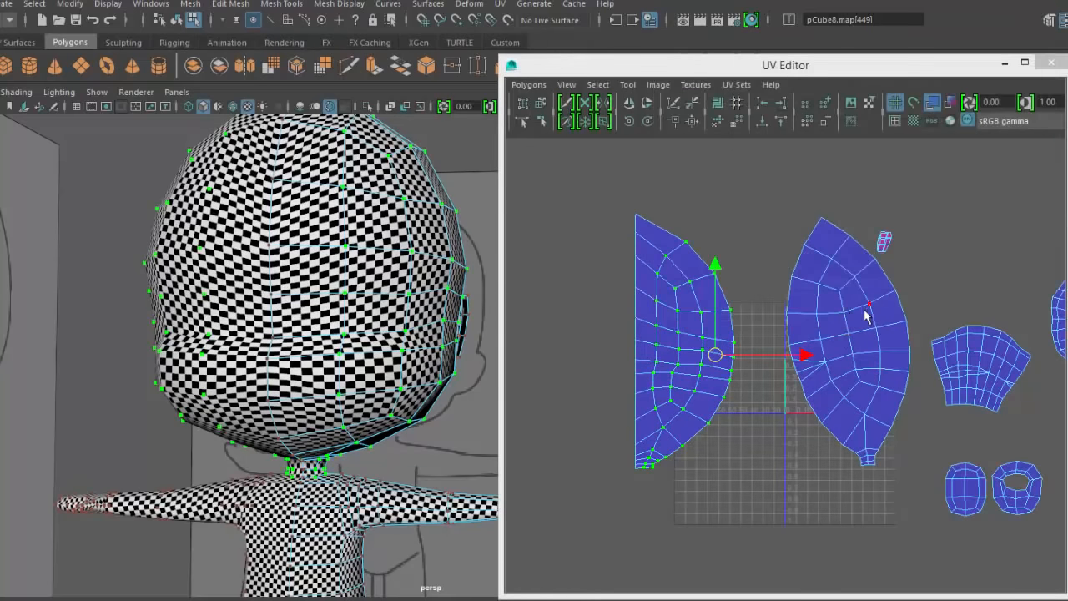
- Straighten the centre seam of the back-half head shell by aligning its edge loop's UVs to maximum U, leaving out the other shells
middle_click_drag(865, 310, 828, 296, "alt")
right_click_drag(841, 285, 842, 243)
double_click(854, 271)
scroll(880, 424, "down", 3)
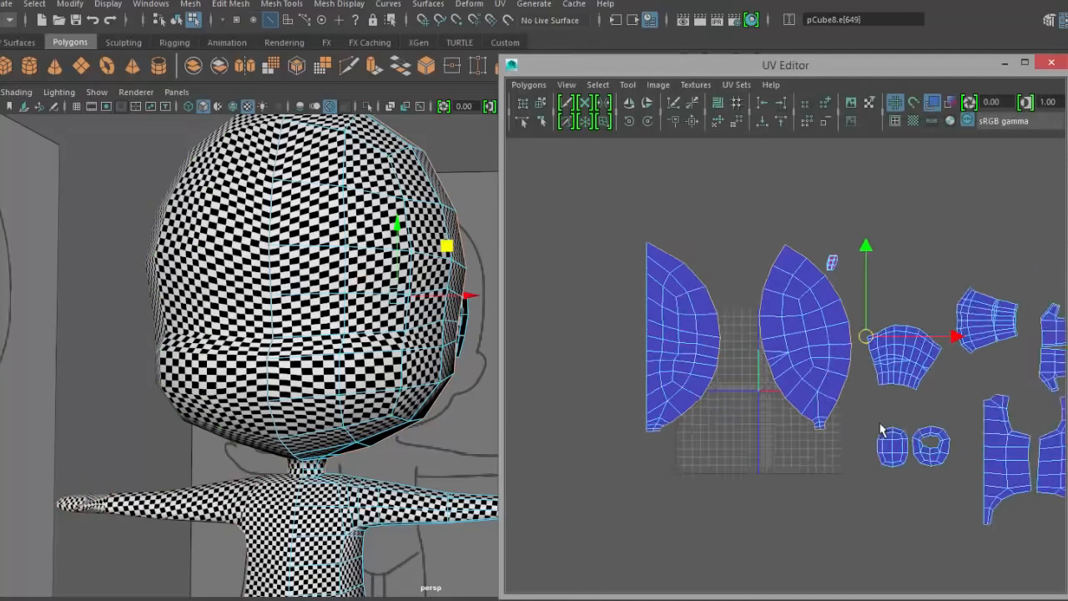
scroll(881, 425, "down", 3)
middle_click_drag(873, 445, 833, 433, "alt")
left_click_drag(951, 237, 877, 473, "ctrl")
scroll(741, 443, "up", 3)
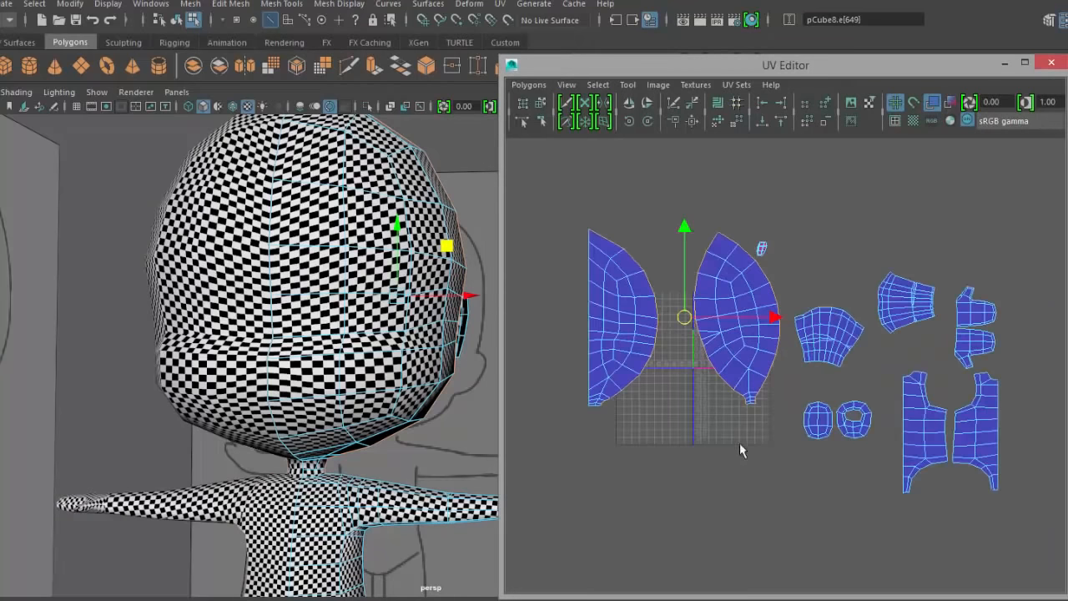
left_click_drag(550, 457, 669, 149, "ctrl")
middle_click_drag(835, 431, 863, 434, "alt")
scroll(864, 464, "up", 1)
scroll(863, 433, "up", 1)
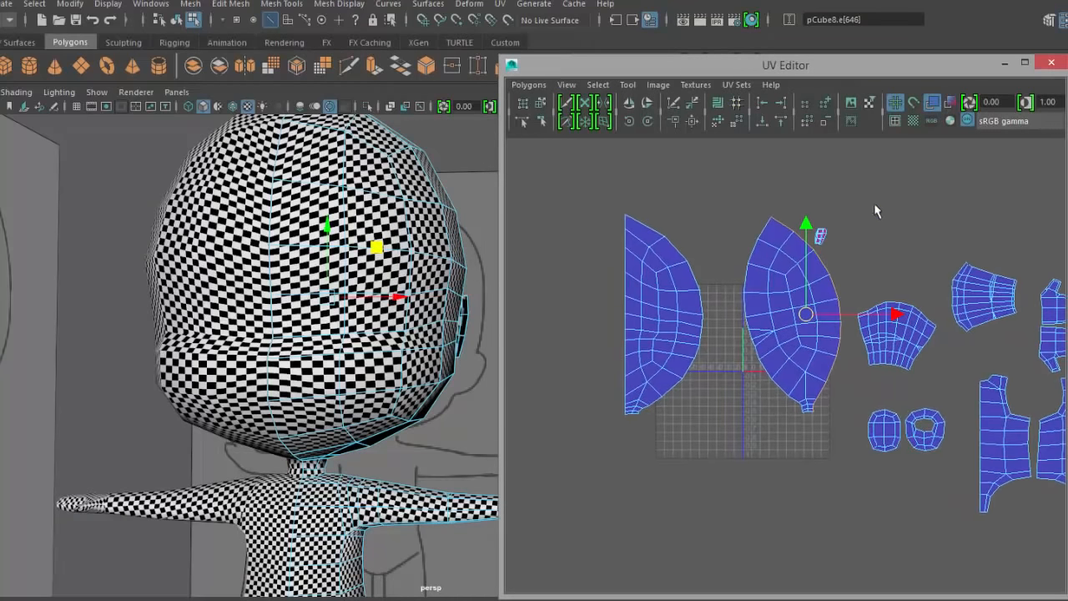
right_click_drag(866, 264, 957, 260, "ctrl")
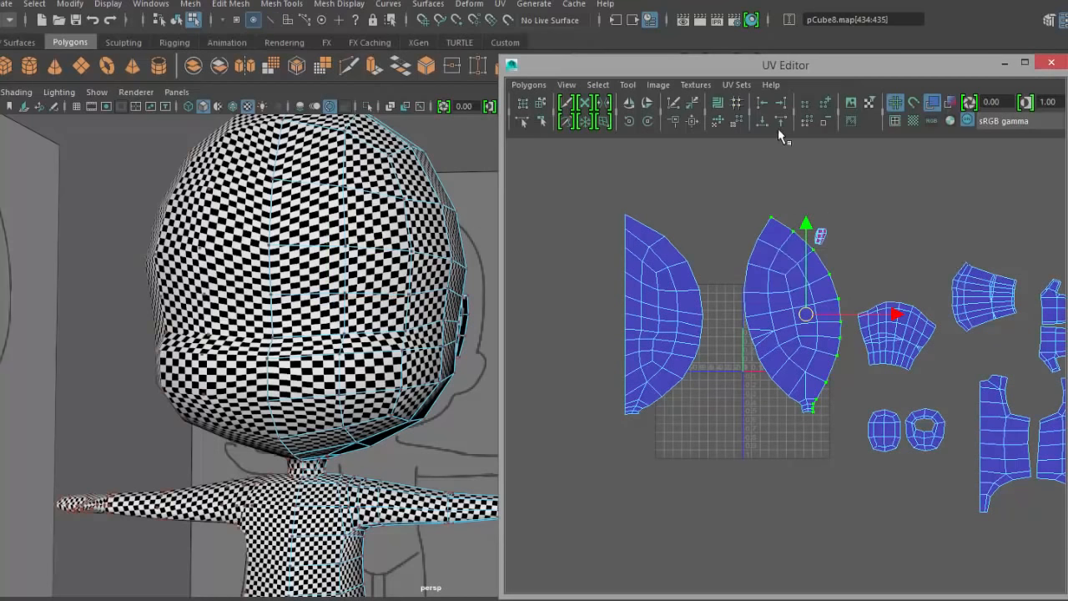
left_click(783, 102)
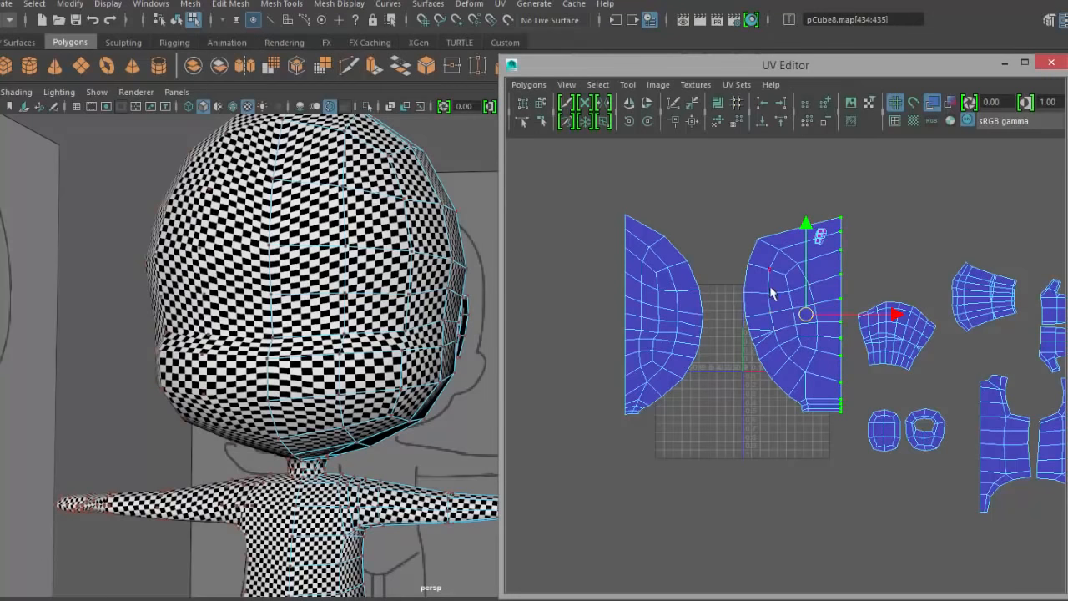
- Move the small ear shell off the back-half head shell into the empty space above the other shells
right_click_drag(773, 295, 794, 303)
left_click(799, 314)
left_click(824, 242)
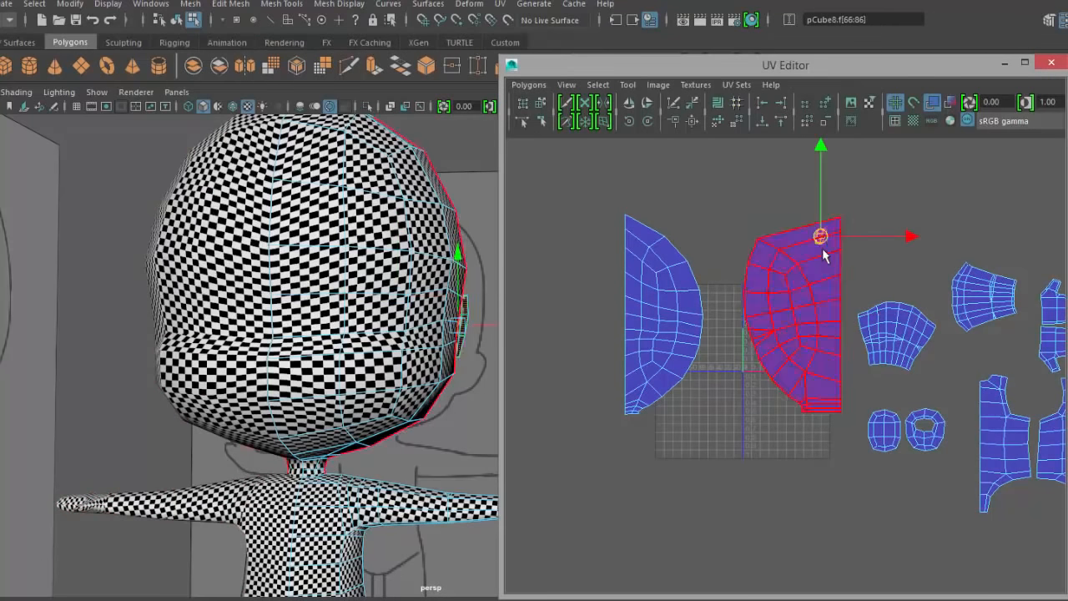
left_click_drag(822, 238, 925, 199)
- Unfold the remaining UVs of the back-half head shell with a Horizontal constraint, pinning the unselected seam UVs
right_click_drag(768, 267, 822, 267)
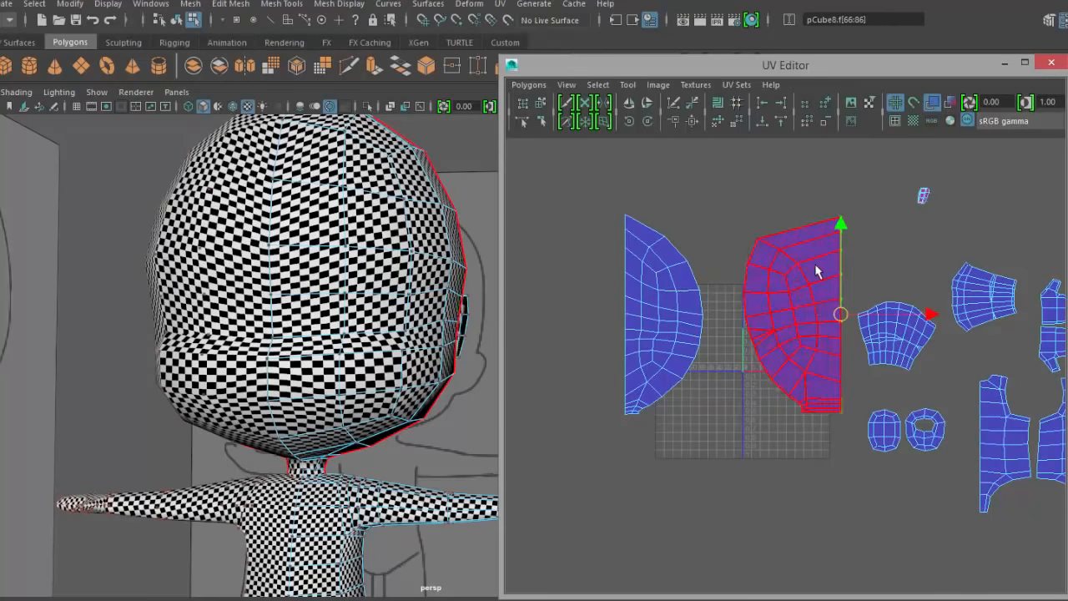
left_click_drag(730, 200, 832, 448)
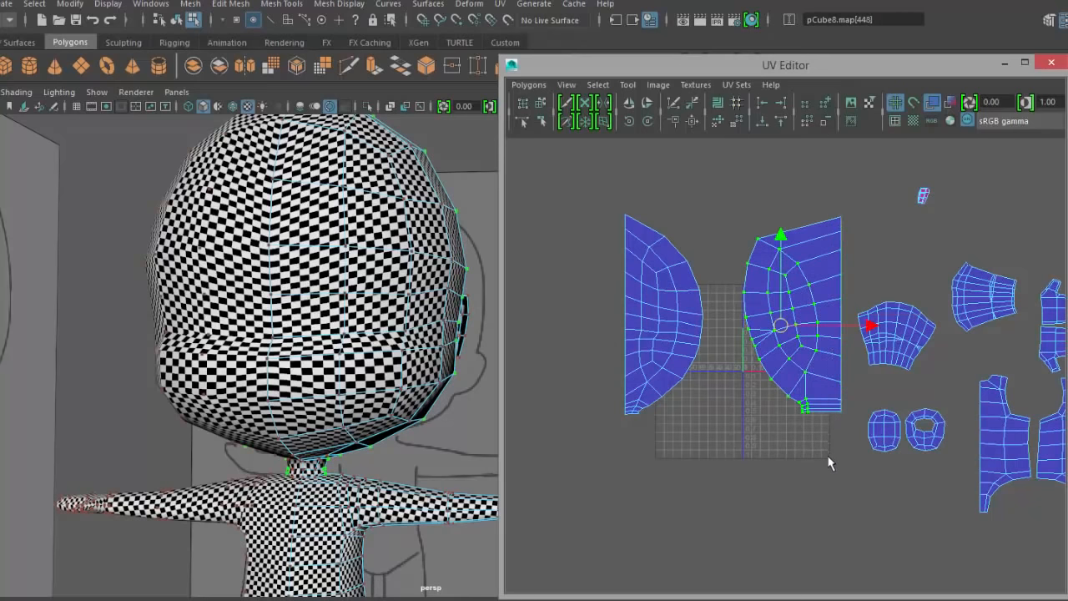
right_click_drag(780, 430, 810, 389, "shift")
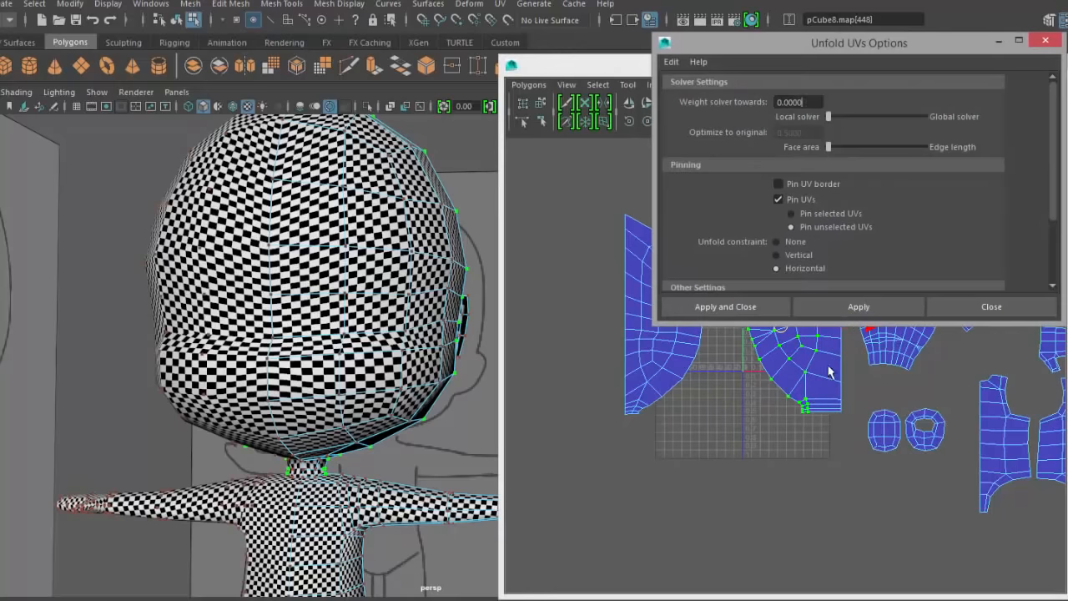
left_click(851, 319)
left_click(1010, 314)
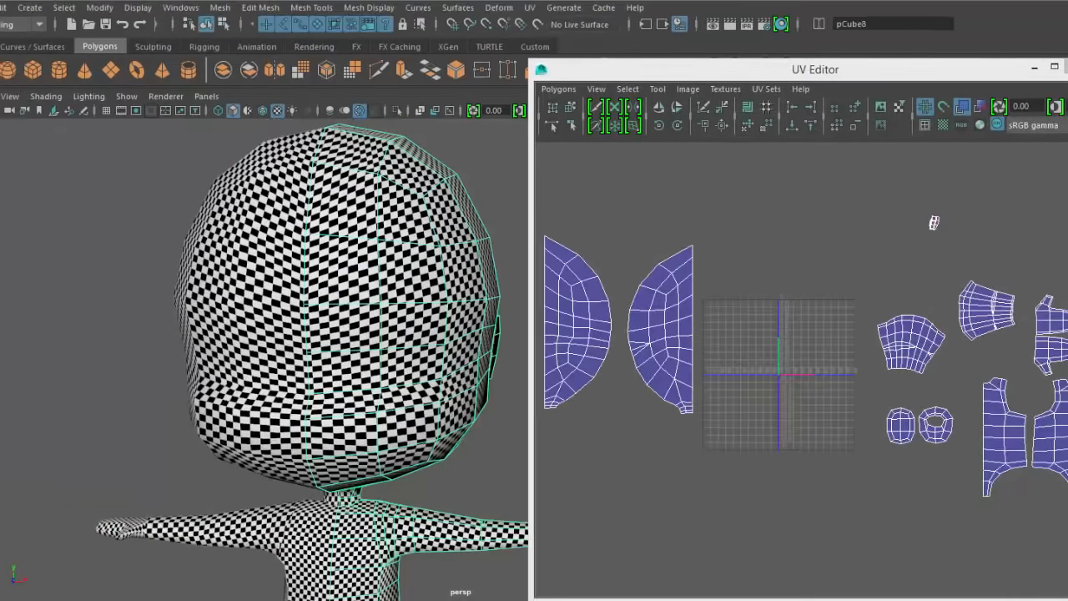
- Select the small ear shell and move it into the 0 to 1 UV square
right_click_drag(845, 207, 789, 186)
left_click_drag(894, 192, 811, 332)
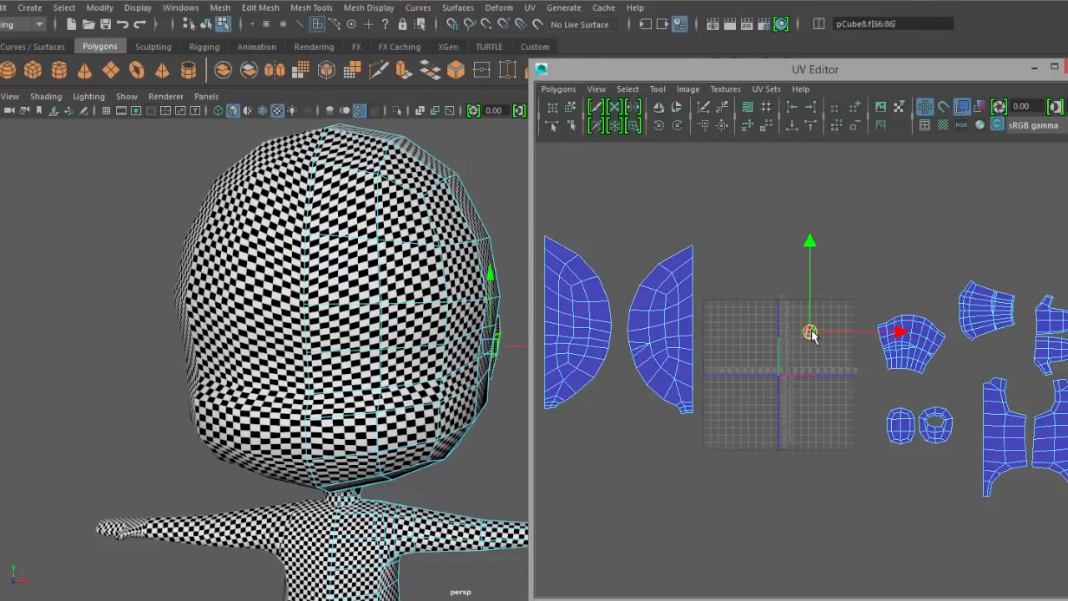
key("f")
right_click_drag(943, 433, 722, 321, "alt")
middle_click_drag(780, 379, 770, 348, "alt")
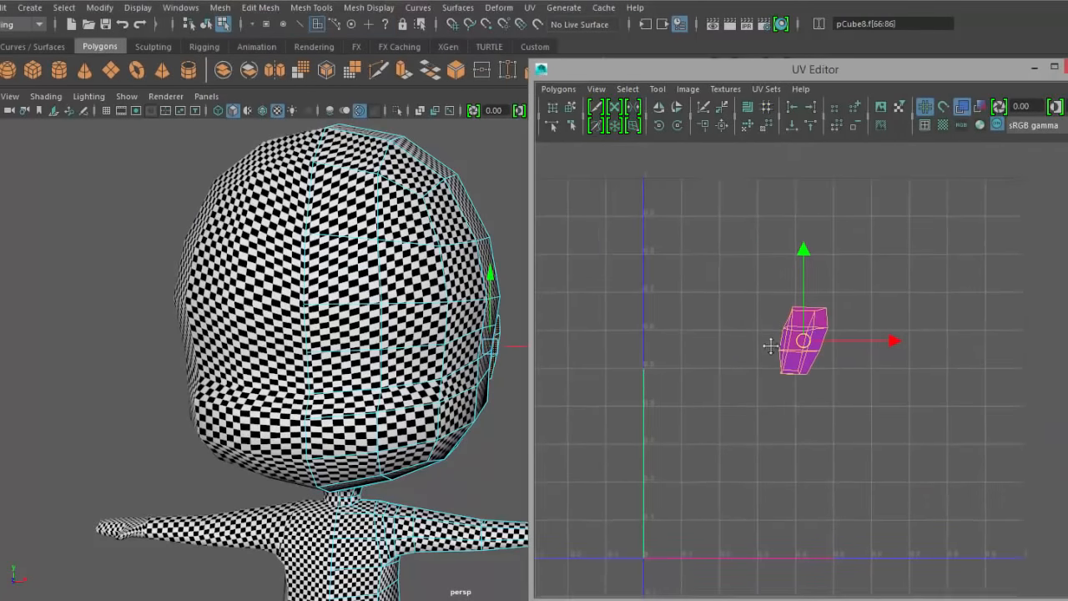
- Apply an Automatic UV projection to the selected ear faces
left_click_drag(443, 292, 284, 288, "alt")
right_click_drag(200, 284, 268, 312, "alt")
left_click_drag(267, 312, 421, 258, "alt")
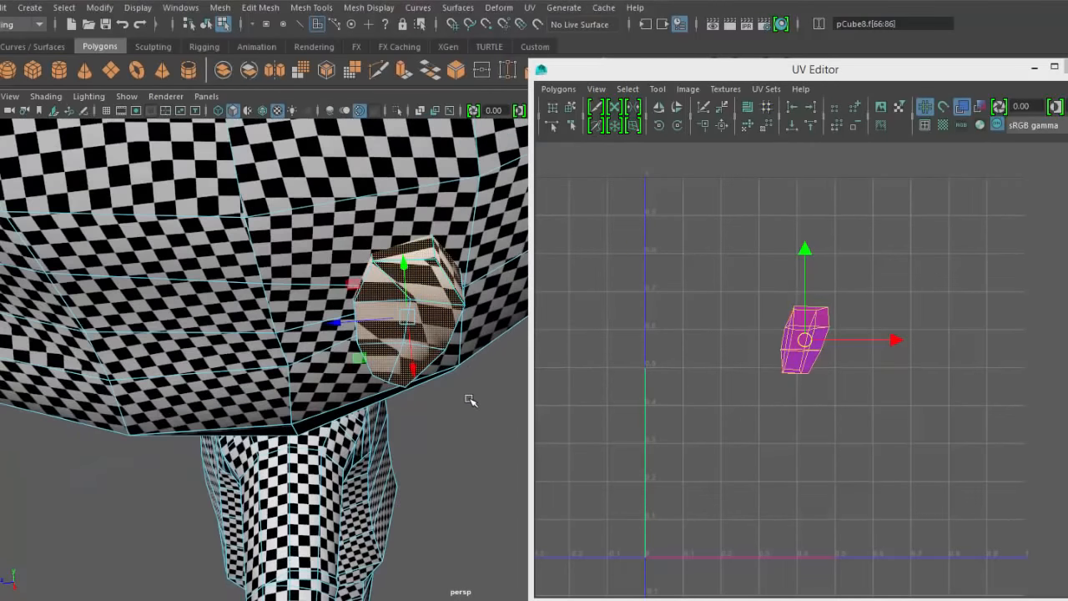
left_click(528, 7)
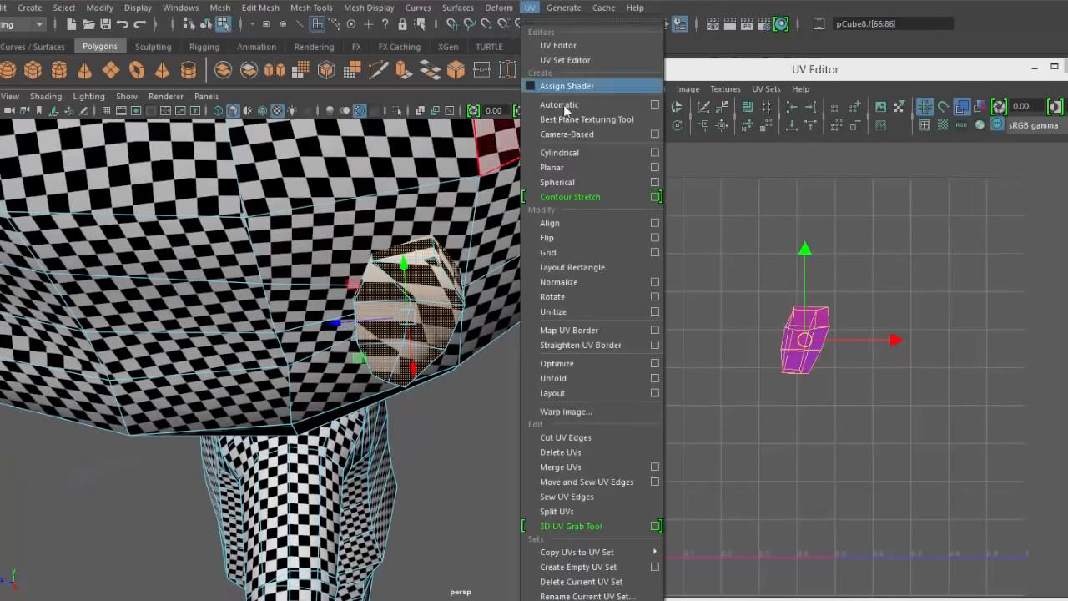
left_click(570, 104)
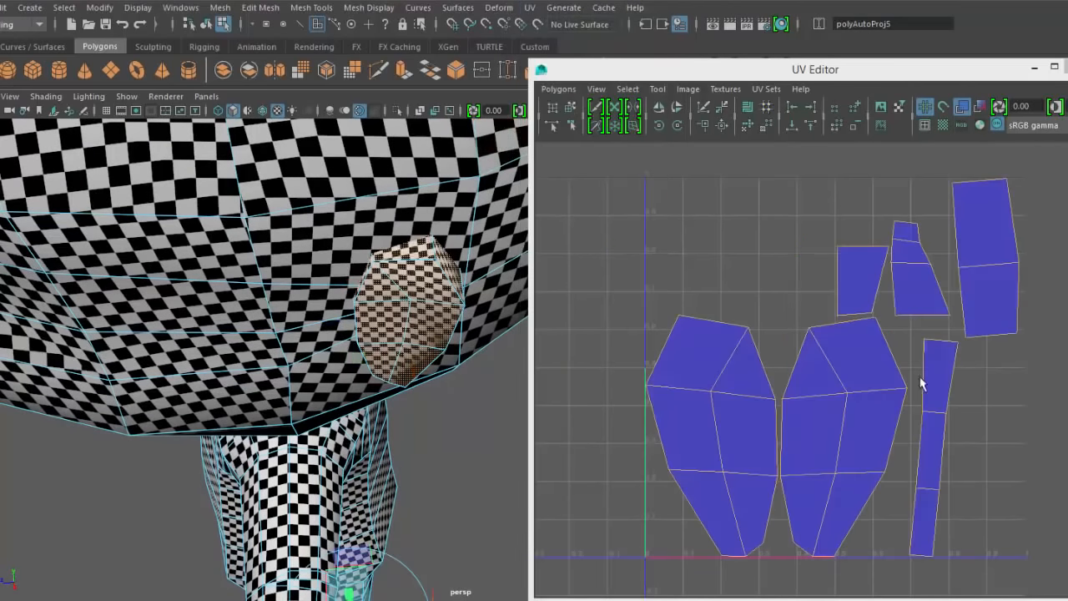
left_click(949, 426)
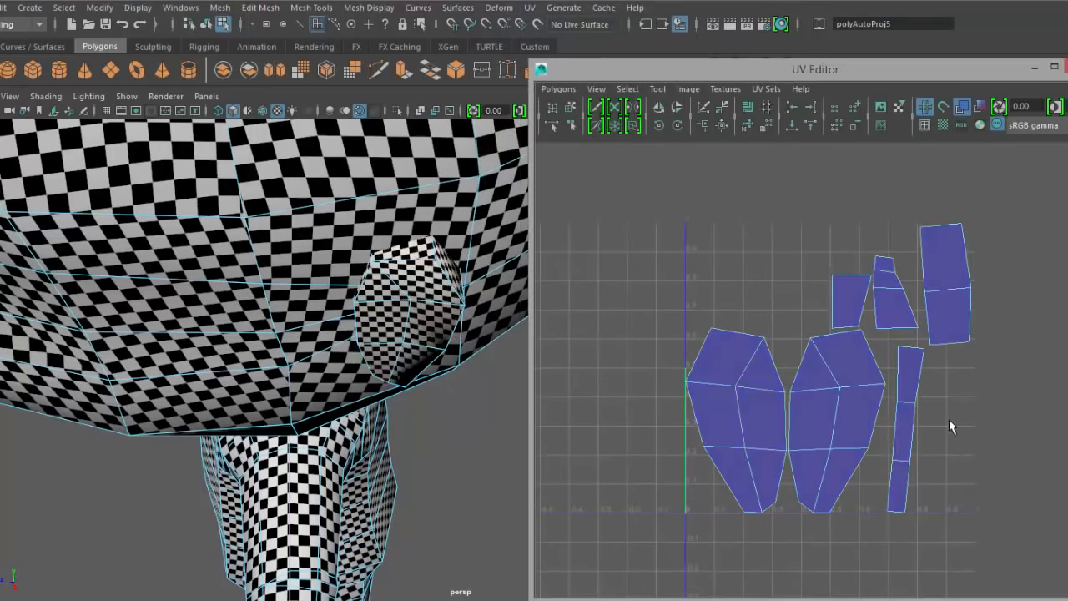
- Move and sew the border edges of the ear's outer-side shell so the small loose strips join it
right_click_drag(752, 307, 752, 271)
left_click_drag(495, 319, 446, 321, "alt")
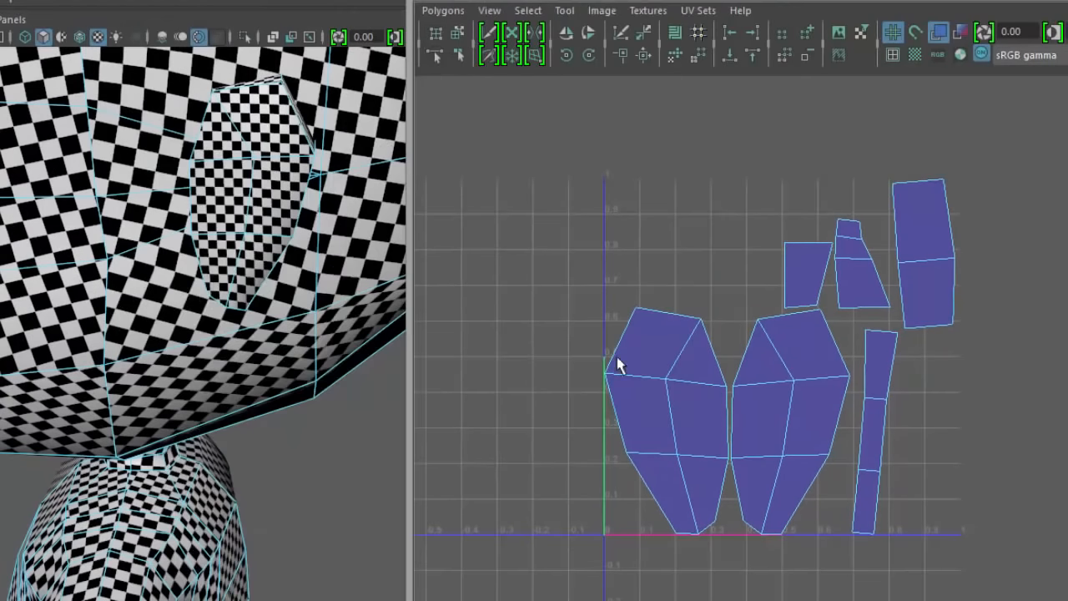
left_click(278, 172)
key("F10")
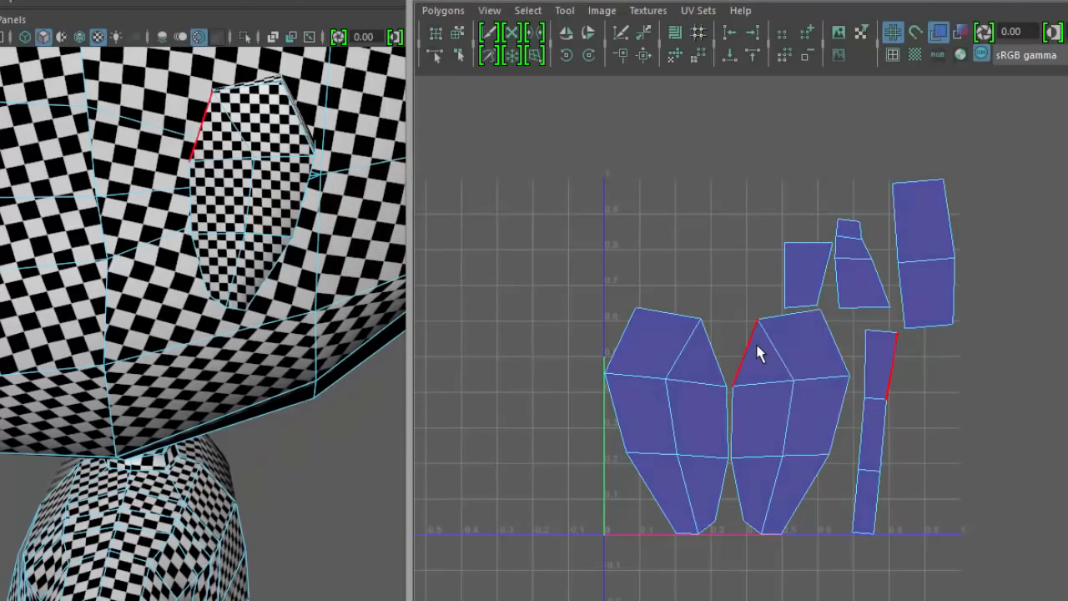
left_click(797, 349)
right_click_drag(849, 401, 853, 388, "shift")
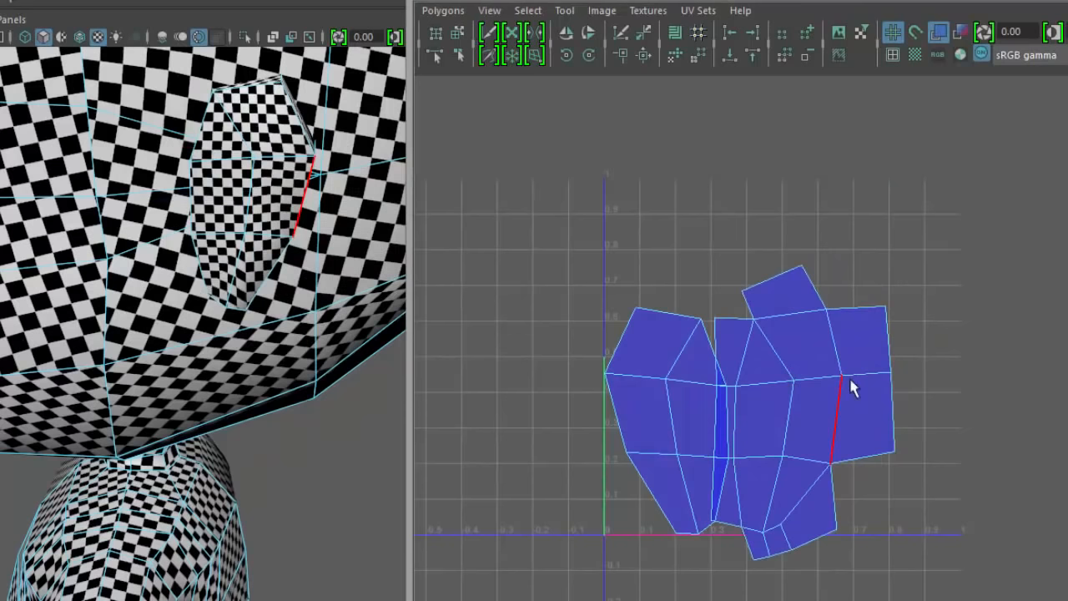
- Move the sewn outer ear shell clear of the overlapping smaller ear shell
right_click_drag(804, 326, 739, 303)
left_click(811, 412)
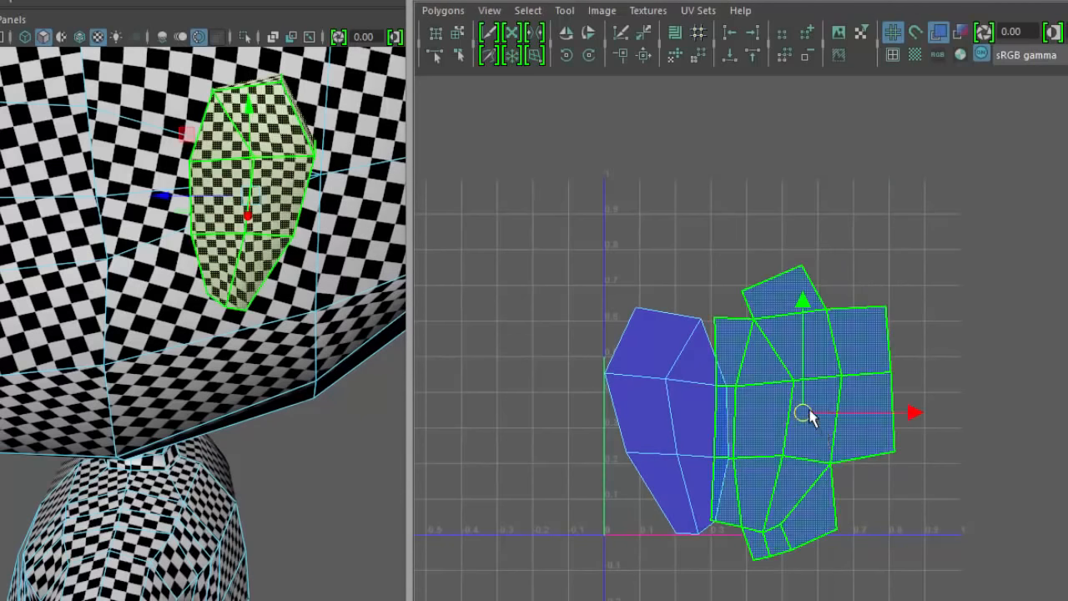
left_click_drag(810, 412, 866, 394)
key("F12")
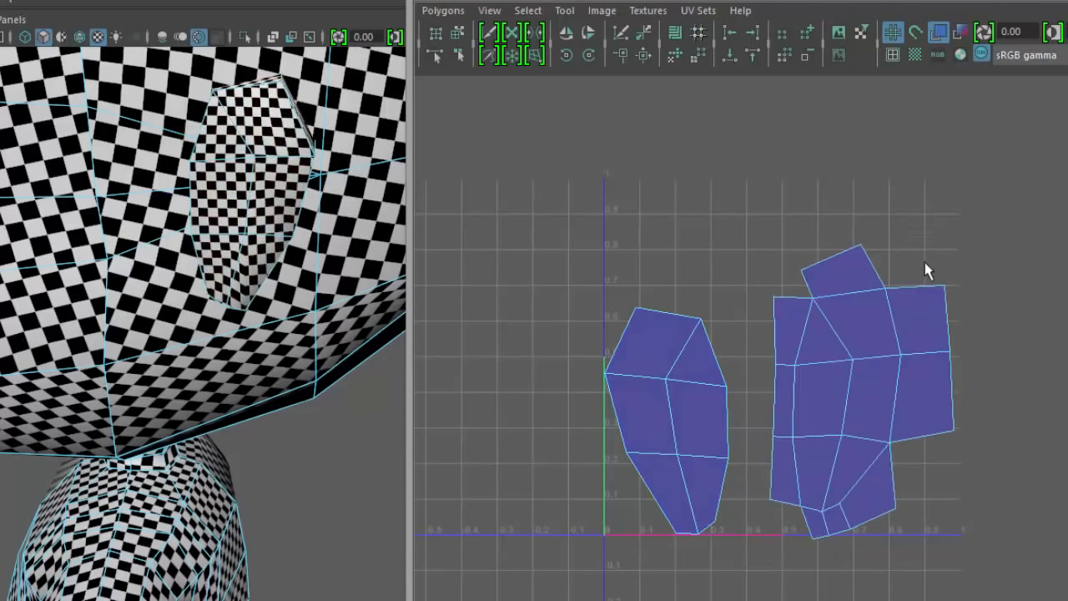
- Check the outer ear shell's open edges on the model, and move and sew its split lower corner and top flap
left_click(888, 287)
left_click_drag(402, 272, 334, 284, "alt")
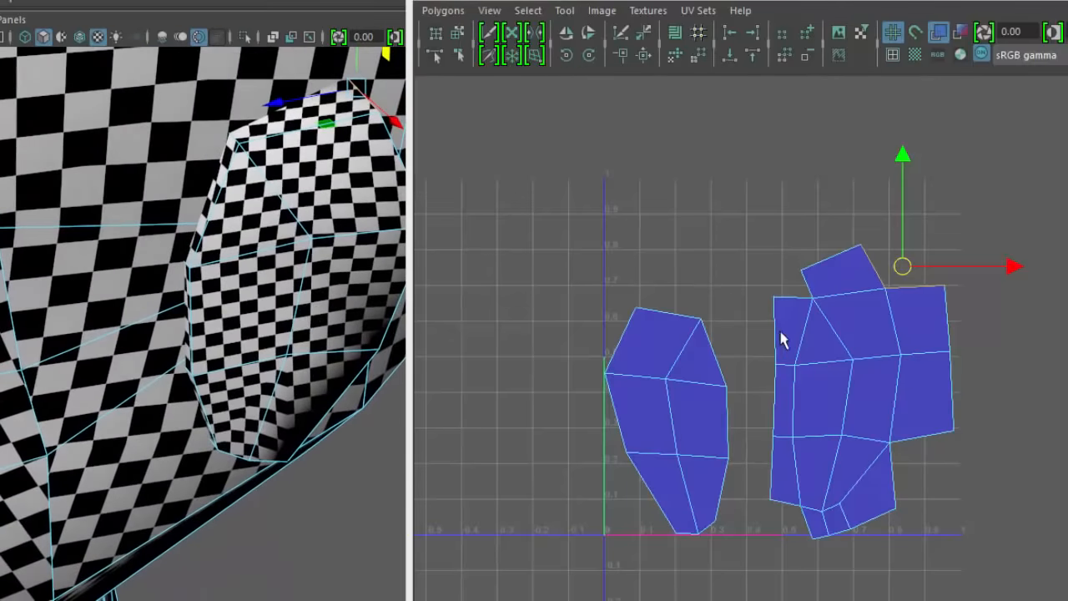
left_click(799, 299)
left_click(803, 528)
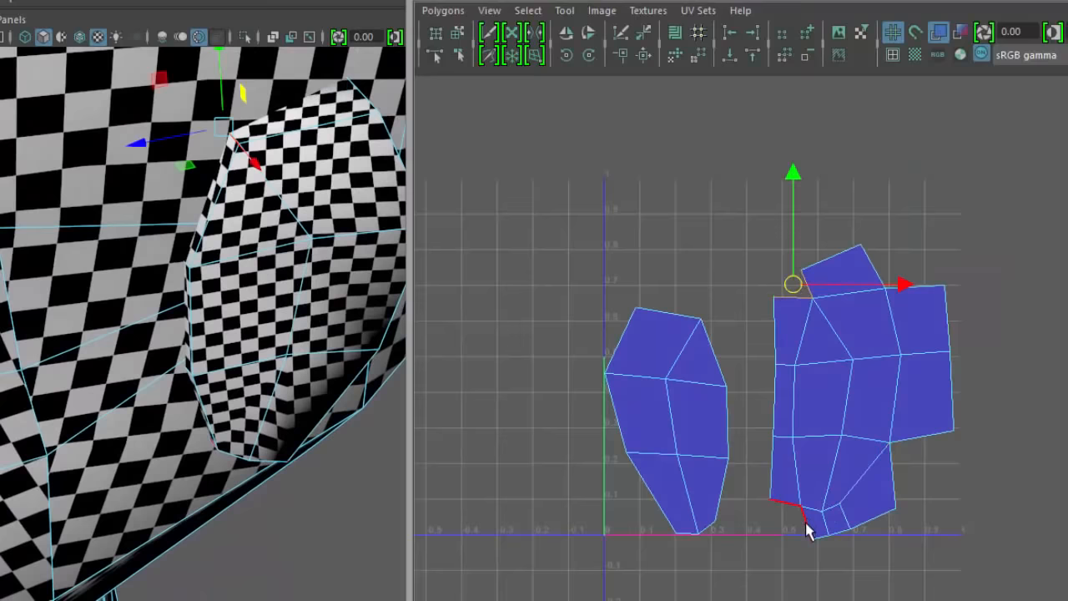
left_click_drag(248, 436, 244, 277, "alt")
left_click_drag(284, 338, 143, 292, "alt")
left_click(897, 491)
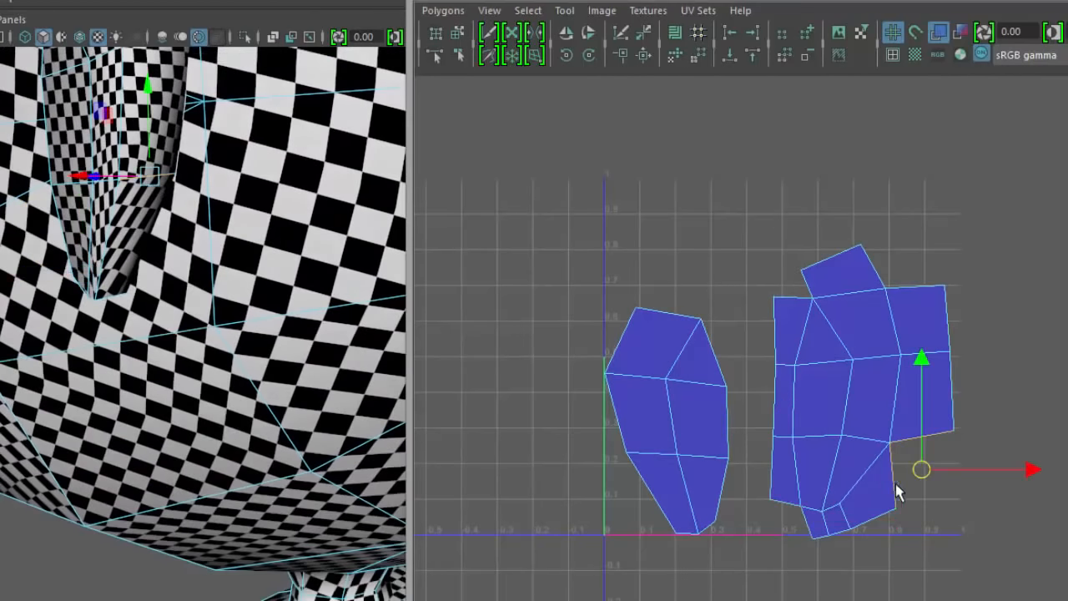
right_click_drag(959, 515, 969, 491, "shift")
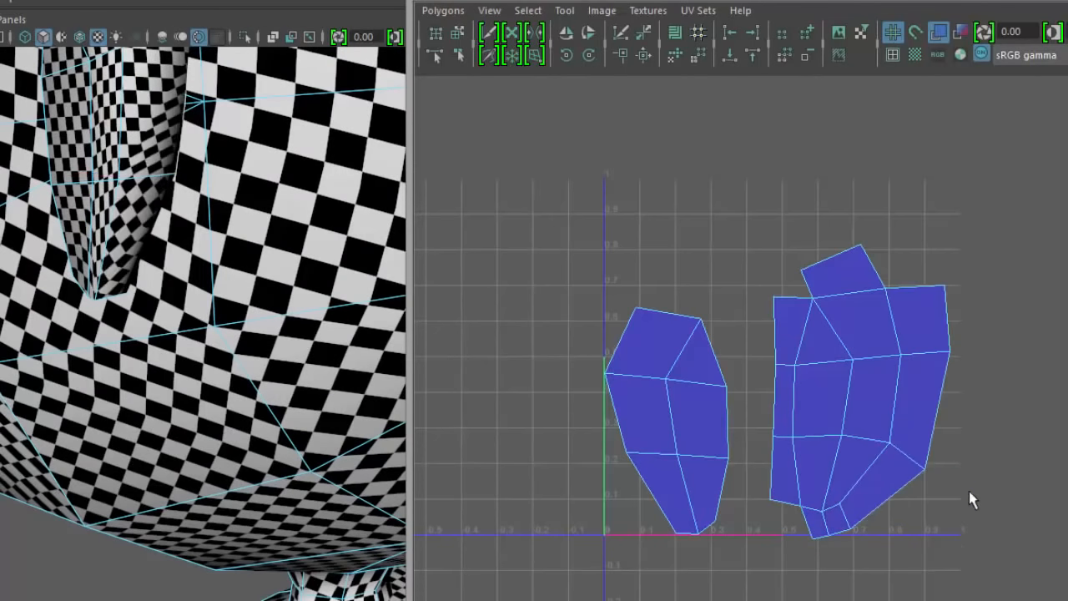
right_click_drag(910, 333, 907, 288, "shift")
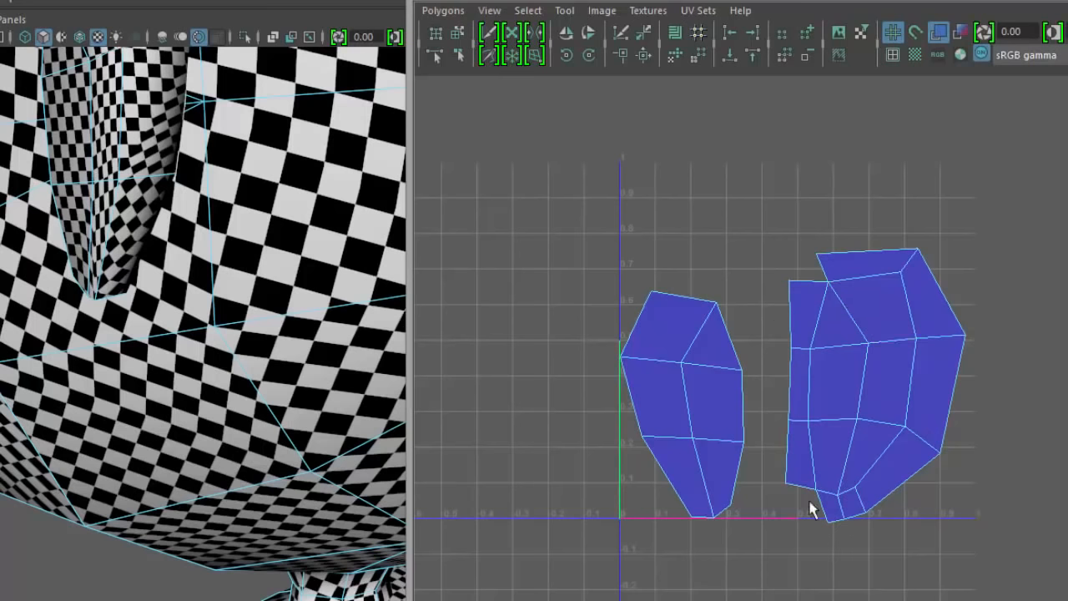
- Select all UVs of the outer ear shell and unfold them with the Smooth UV tool
left_click_drag(947, 232, 864, 307)
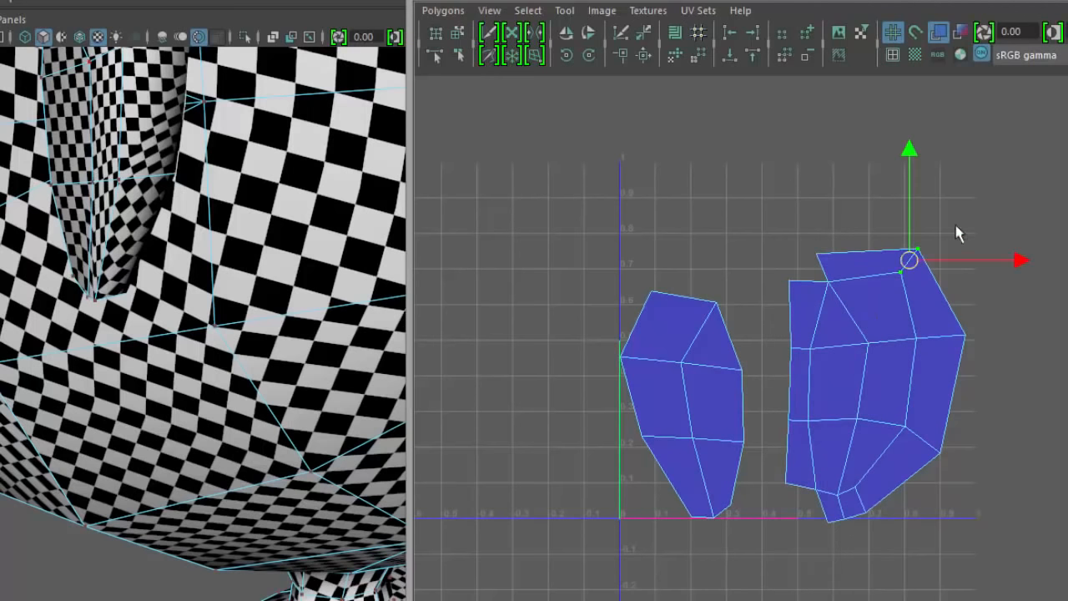
left_click_drag(990, 84, 776, 534)
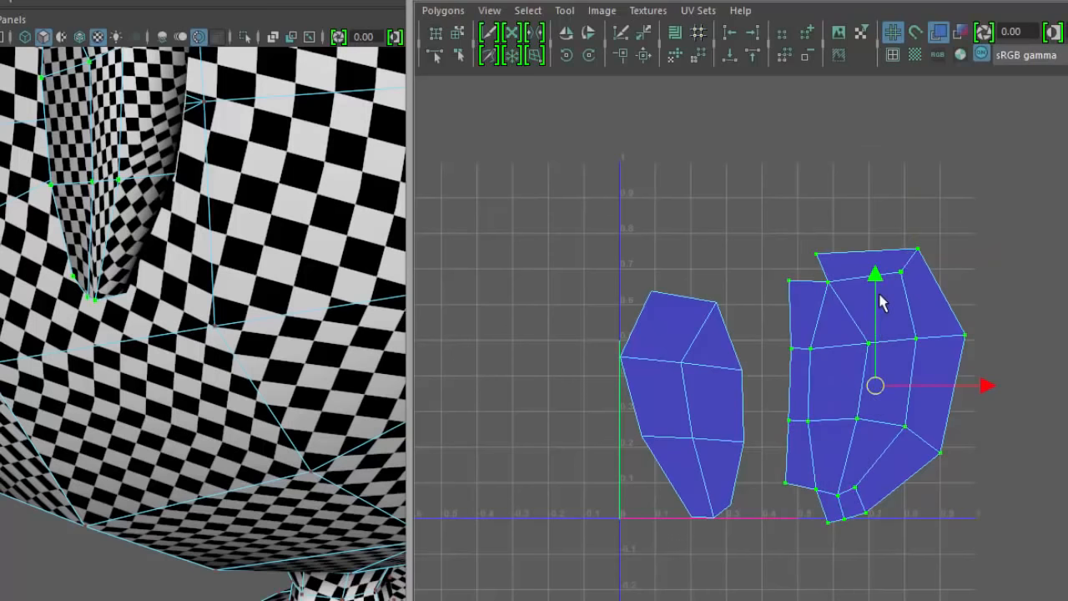
right_click_drag(879, 296, 883, 338, "shift")
left_click_drag(762, 532, 1052, 514)
left_click_drag(572, 219, 762, 568)
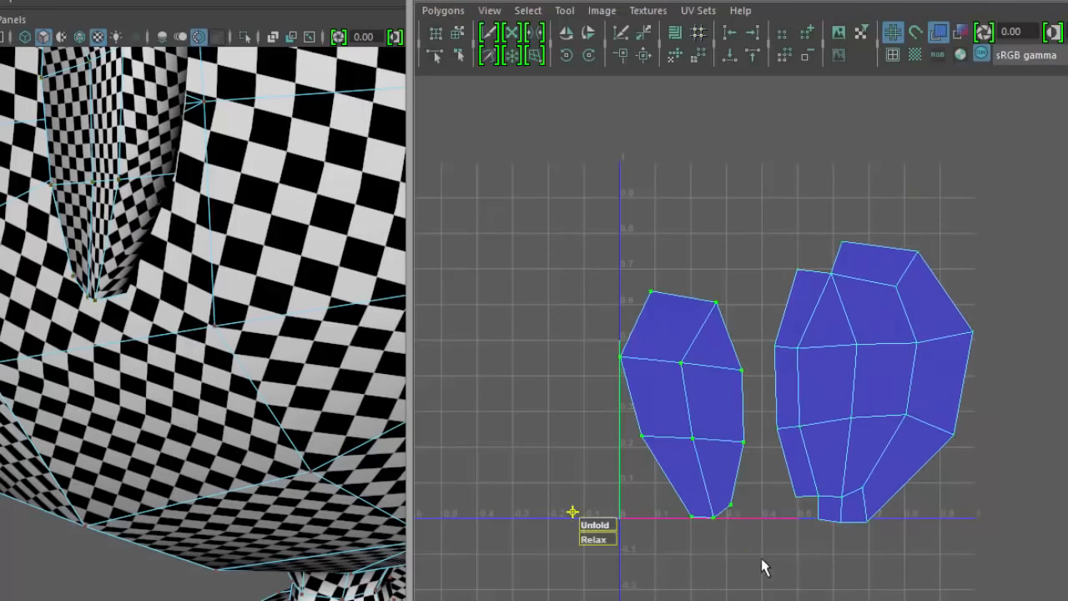
left_click(790, 572)
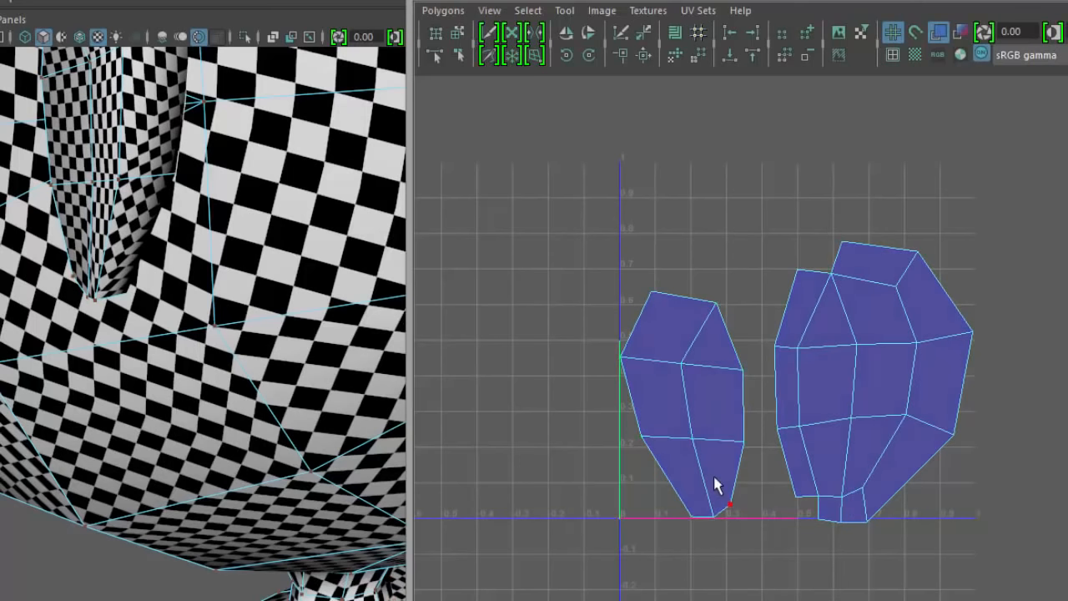
- Select the smaller ear shell, check its faces on the model in wireframe and shaded display, and delete these hidden faces
right_click_drag(689, 364, 746, 354)
right_click_drag(797, 327, 758, 305)
left_click(704, 389)
middle_click_drag(710, 404, 684, 380)
left_click_drag(684, 380, 634, 362)
mouse_move(192, 198)
left_mouse_down("alt")
mouse_move(195, 375)
mouse_move(296, 406)
mouse_move(287, 442)
mouse_move(275, 432)
mouse_move(292, 322)
left_mouse_up("alt")
key("4")
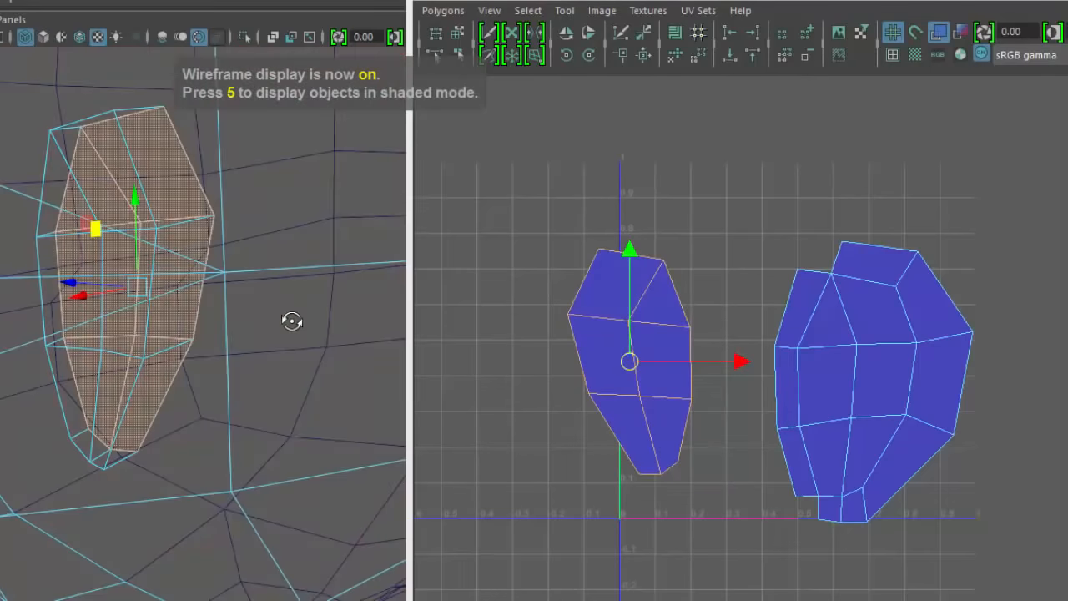
key("5")
left_click_drag(194, 396, 117, 379, "alt")
key("6")
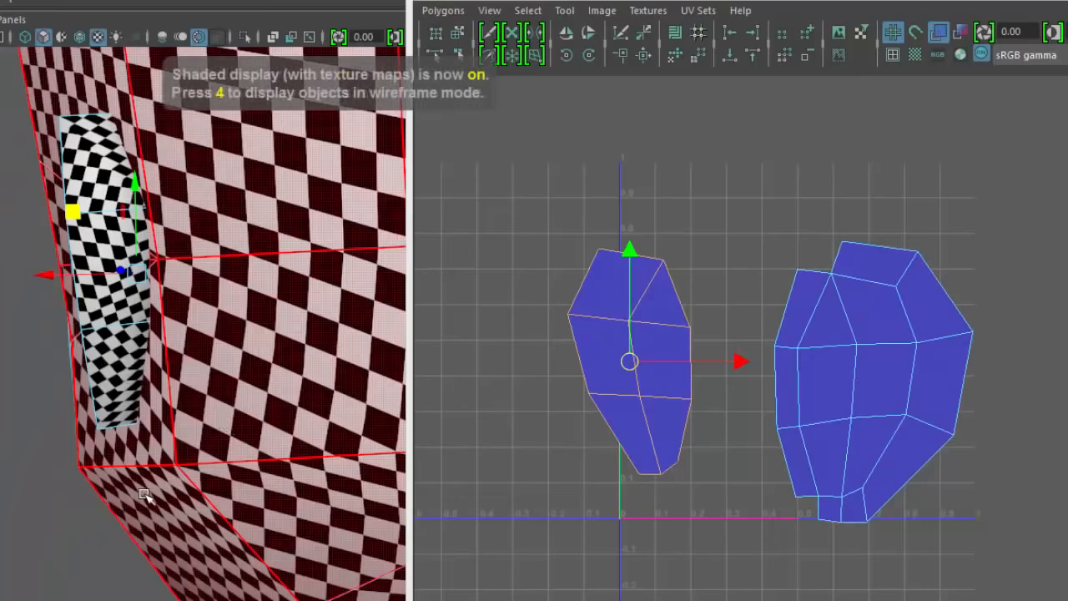
key("5")
mouse_move(209, 563)
left_mouse_down("alt")
mouse_move(8, 483)
mouse_move(298, 535)
mouse_move(298, 493)
mouse_move(181, 434)
mouse_move(9, 499)
mouse_move(98, 526)
mouse_move(98, 543)
mouse_move(102, 525)
left_mouse_up("alt")
left_click(208, 394)
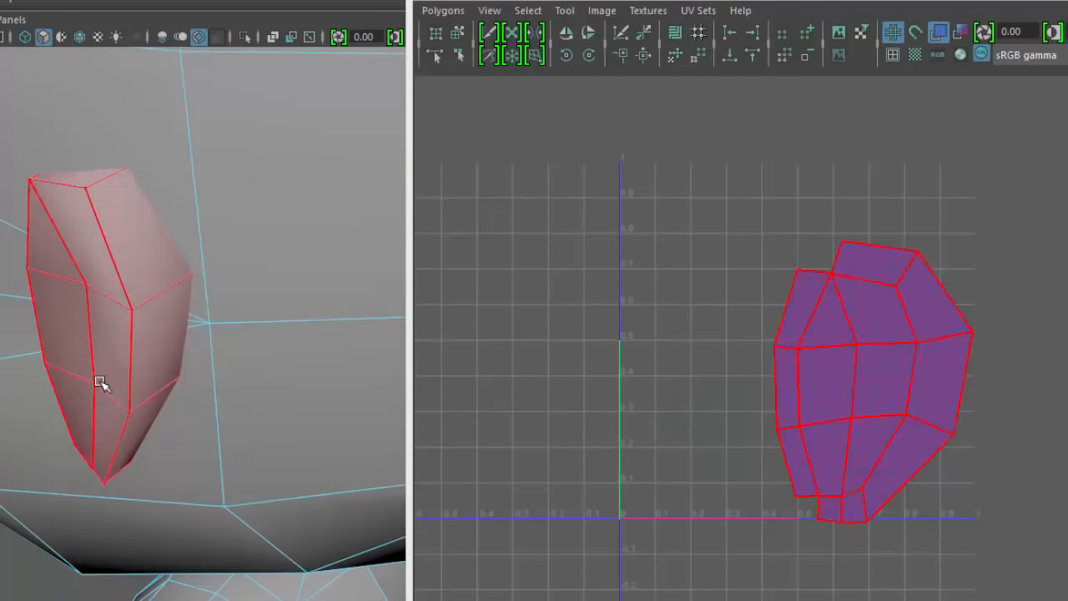
- Return to object selection and inspect the remaining ear geometry on the head from several angles
left_click(117, 318)
left_click_drag(117, 318, 143, 484, "alt")
right_click_drag(179, 322, 158, 419)
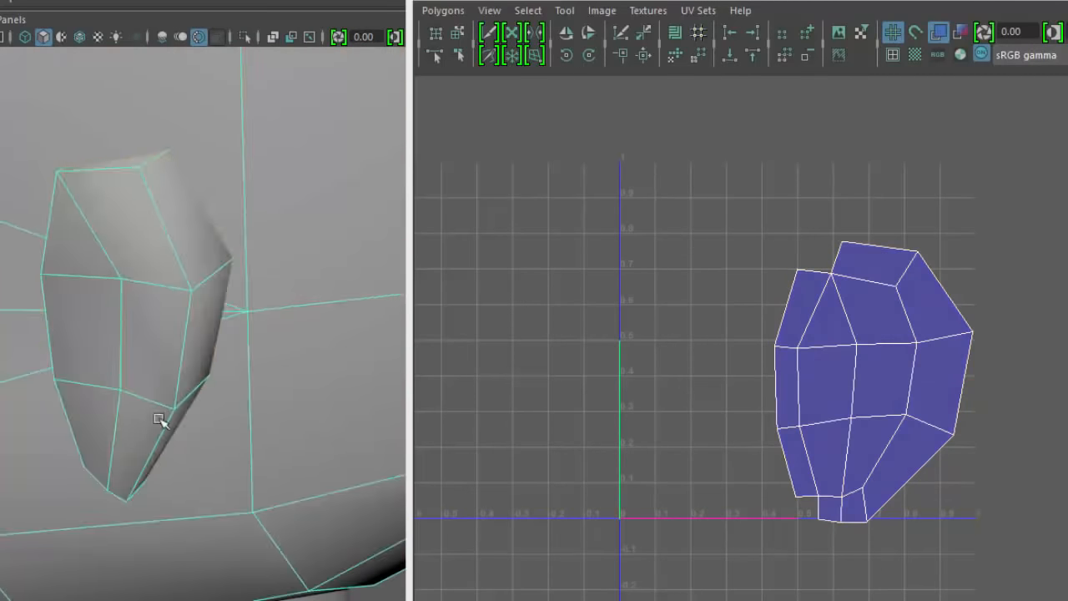
left_click_drag(159, 419, 281, 410, "alt")
left_click_drag(337, 390, 40, 419, "alt")
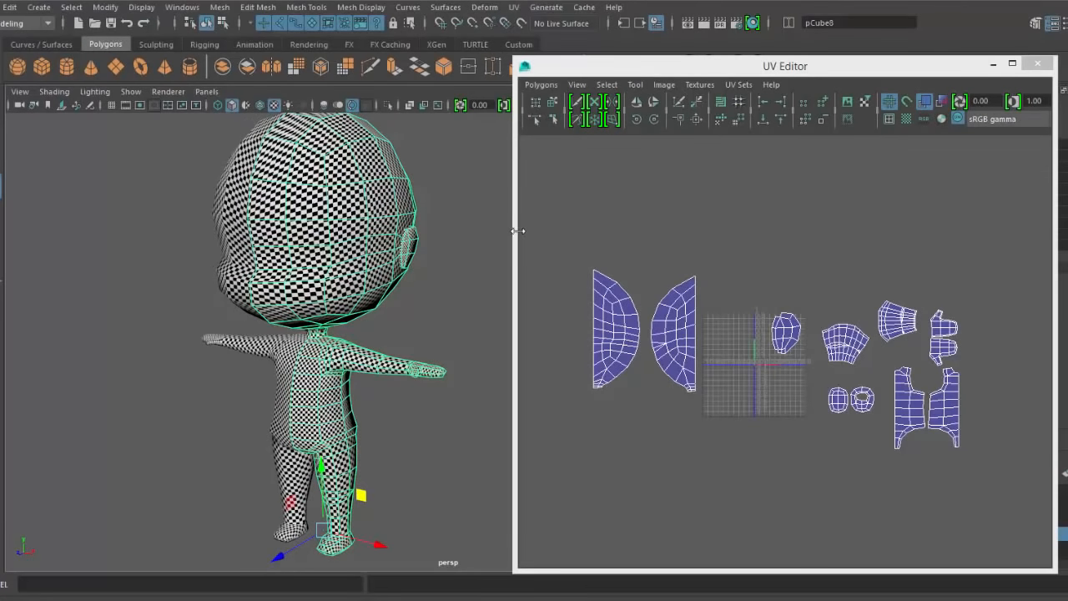
- Open the Layout UVs options and lay out all shells of the character with Prescale set to None
left_click(539, 85)
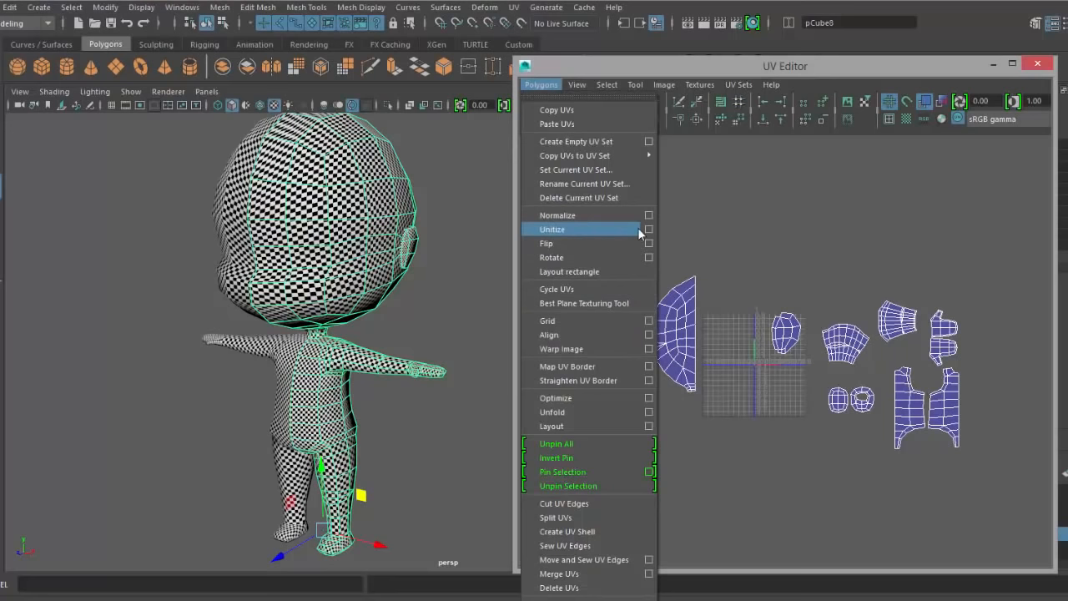
left_click(649, 427)
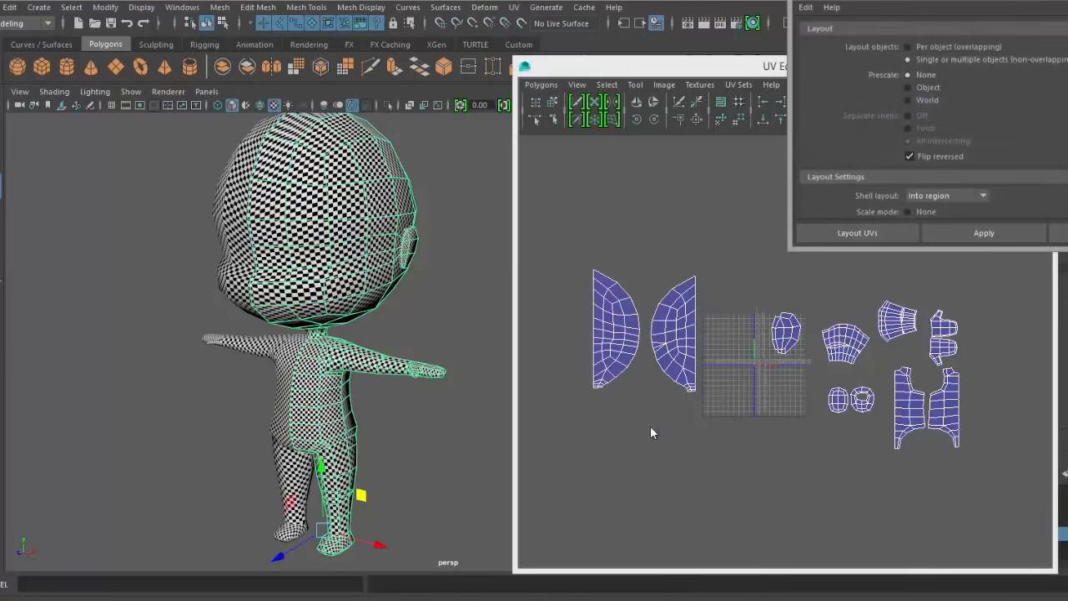
left_click_drag(935, 2, 873, 18)
left_click(743, 23)
left_click(757, 52)
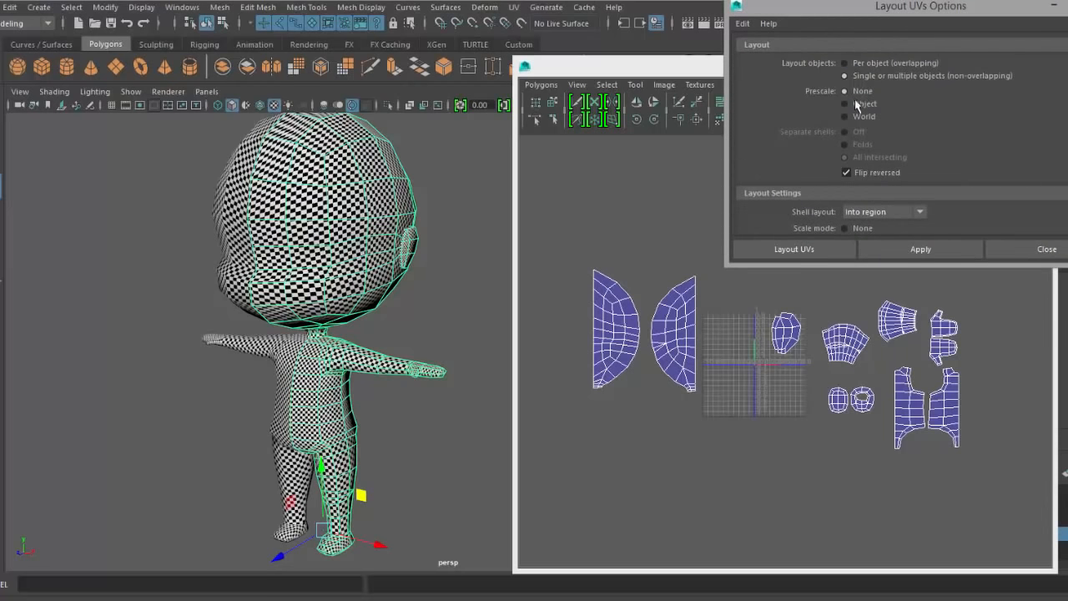
left_click(935, 251)
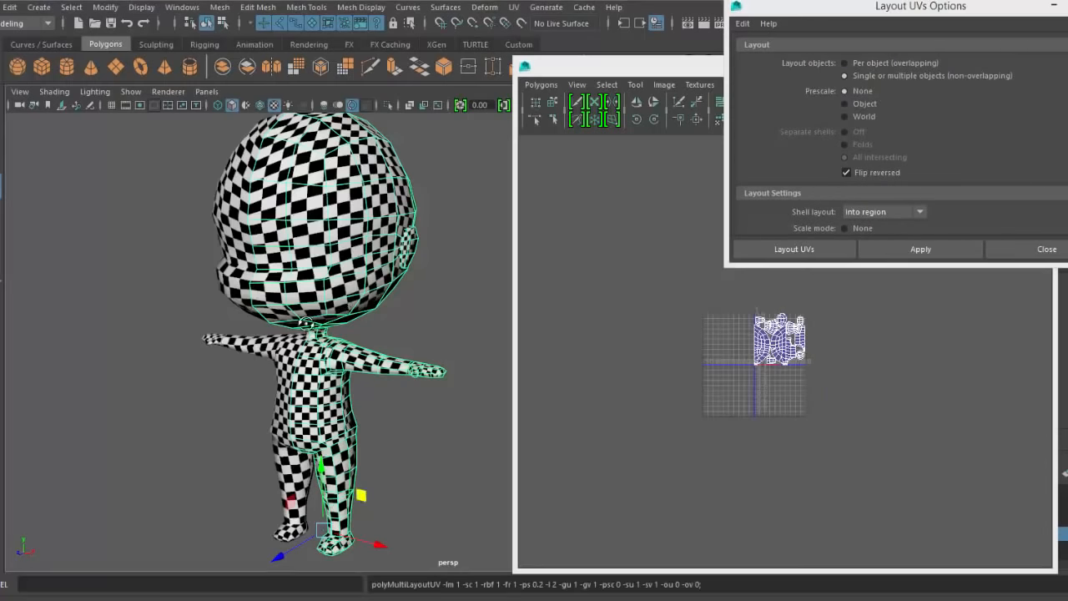
- Examine the checker size on the torso, arm and hand, with the mesh deselected and selected again
scroll(378, 402, "up", 5)
left_click_drag(378, 402, 362, 407, "alt")
middle_click_drag(362, 408, 421, 336, "alt")
left_click_drag(373, 384, 343, 350, "alt")
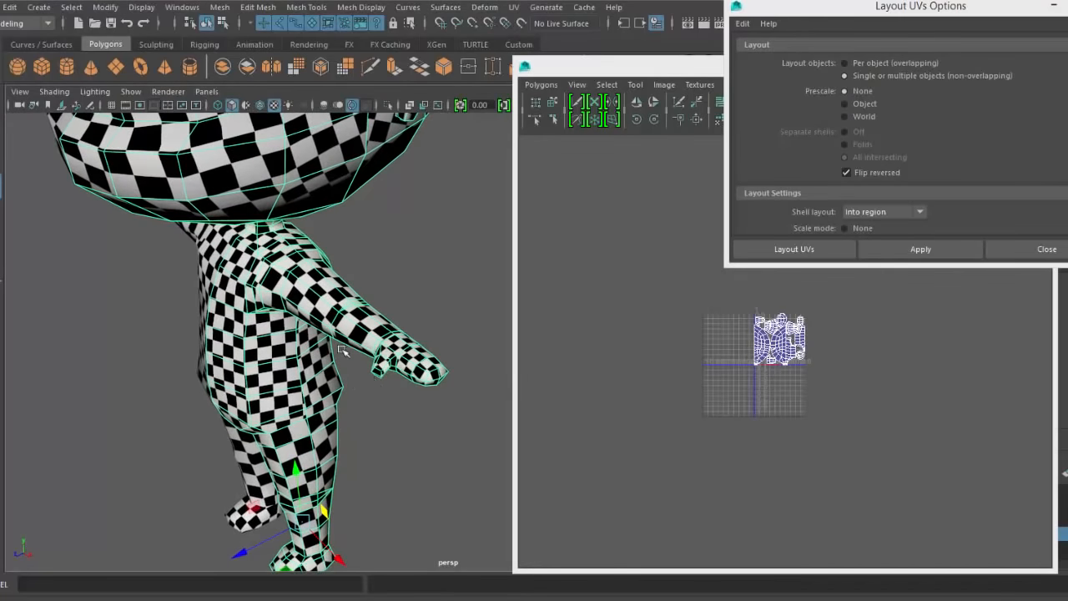
right_click_drag(305, 306, 375, 250)
right_click_drag(346, 294, 381, 257)
left_click(457, 305)
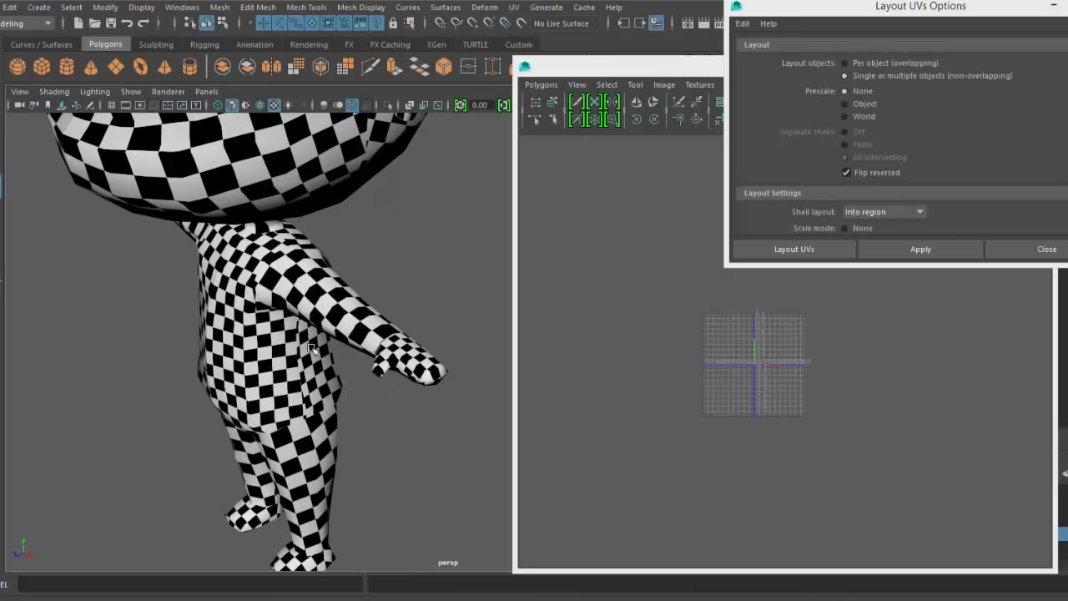
left_click(331, 304)
- Lay out the UVs with Prescale set to Object and again with World, and close the layout options
left_click(845, 105)
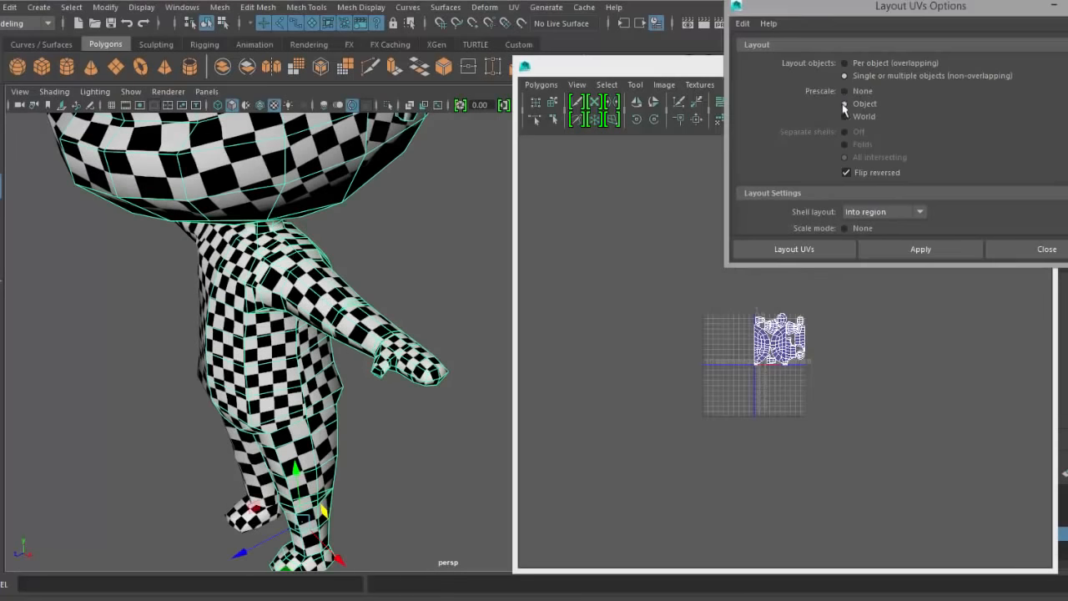
left_click(918, 250)
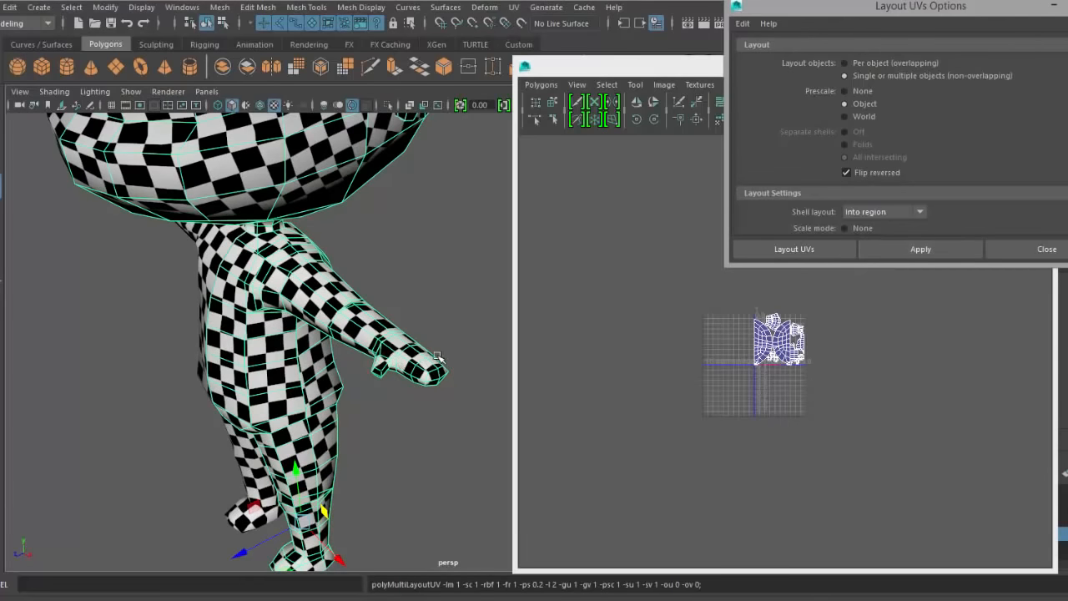
left_click(919, 250)
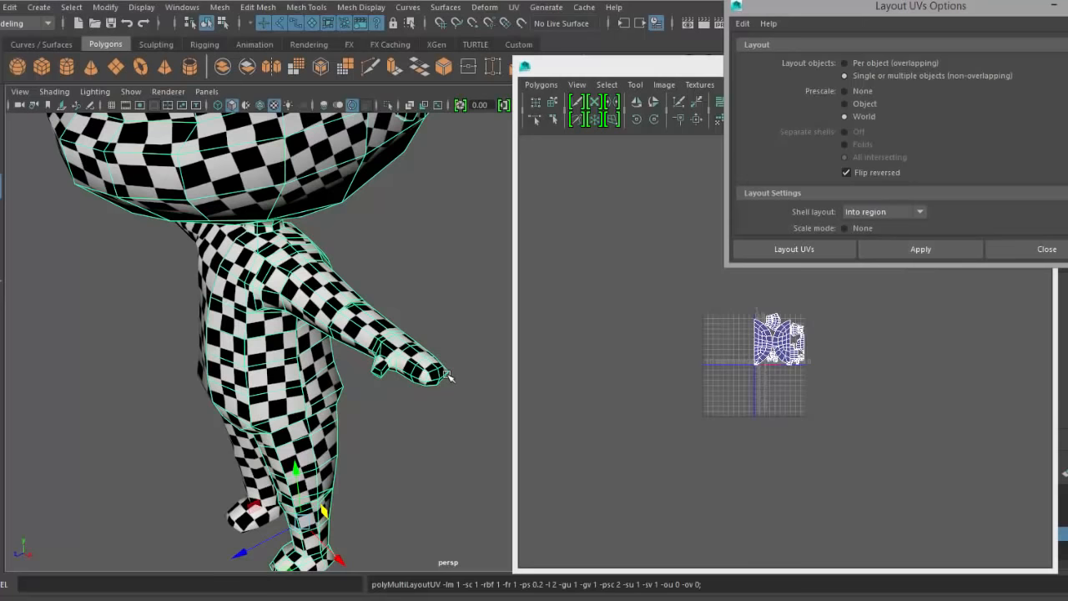
mouse_move(352, 395)
left_mouse_down("alt")
mouse_move(357, 336)
mouse_move(210, 360)
mouse_move(227, 410)
mouse_move(355, 385)
left_mouse_up("alt")
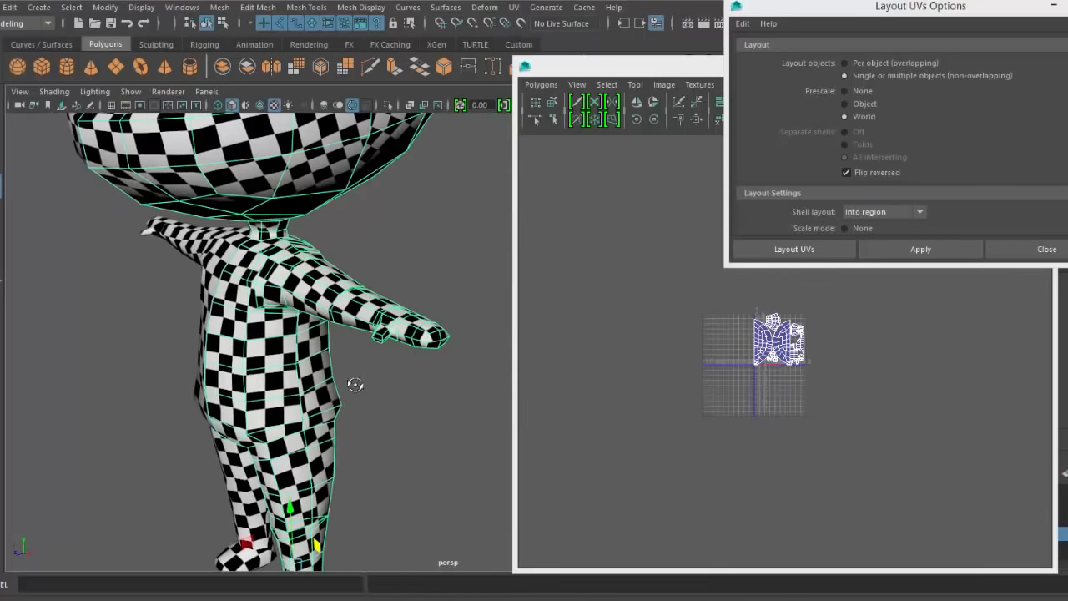
left_click(1053, 248)
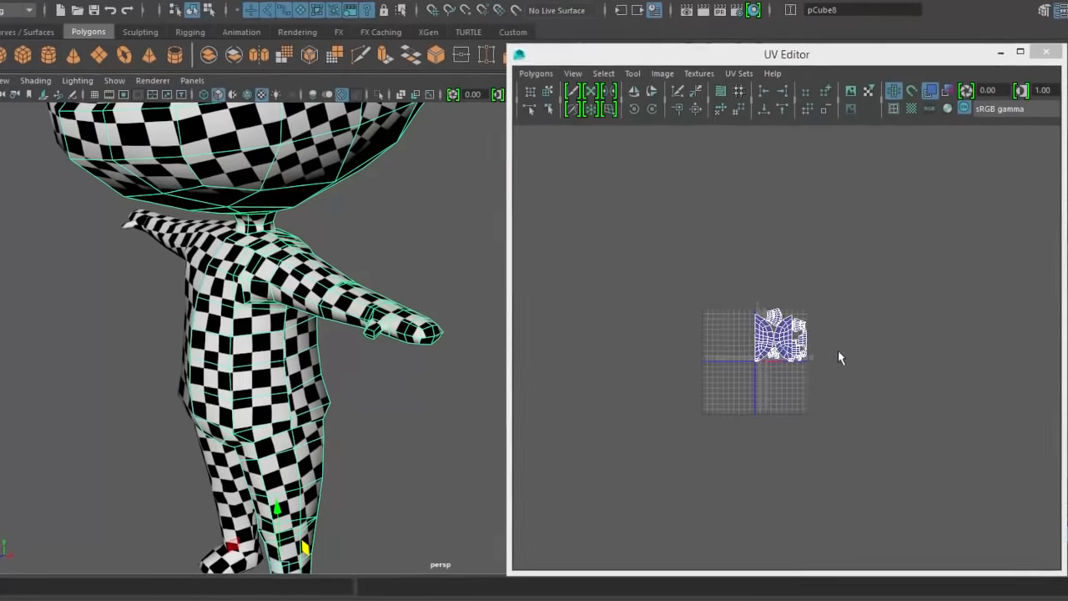
- Examine the packed UV shells up close and compare the checker density across the whole character
scroll(826, 383, "up", 4)
scroll(838, 370, "up", 3)
left_click_drag(409, 389, 353, 388, "alt")
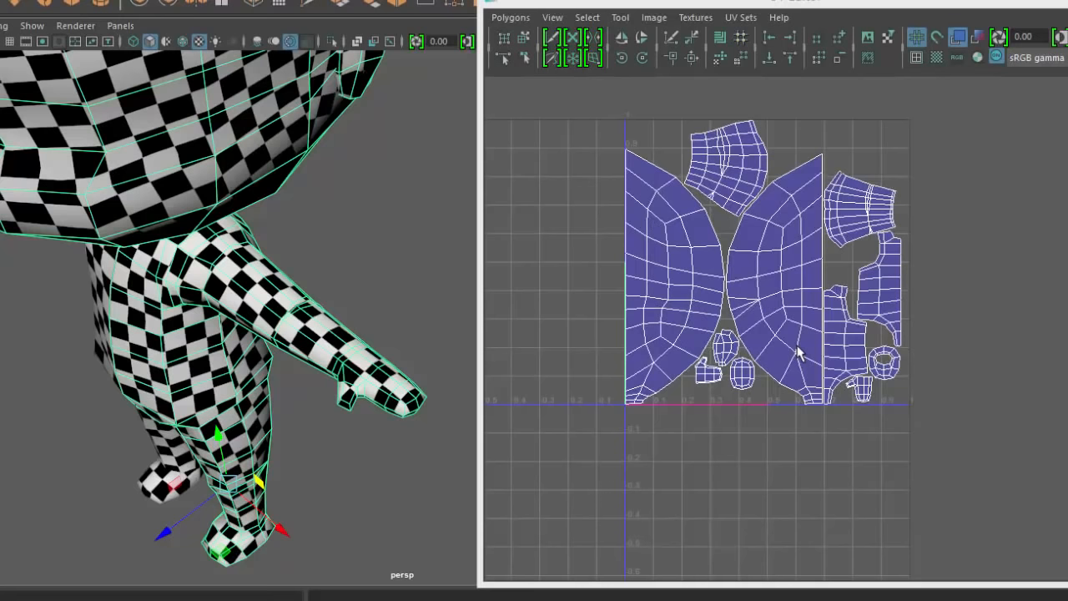
scroll(794, 368, "down", 5)
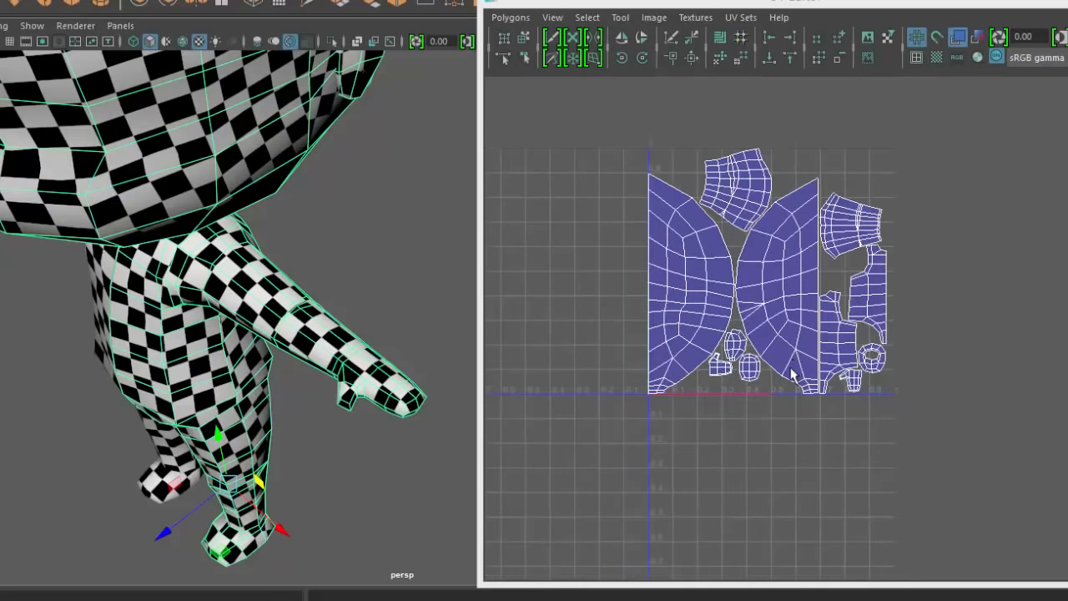
left_click_drag(209, 335, 335, 292, "alt")
scroll(315, 265, "down", 4)
scroll(766, 297, "up", 3)
- Switch to UV shell selection, select all shells, scale them down uniformly and move them towards the tile's top
right_click_drag(733, 278, 668, 247)
left_click(696, 294)
left_click(790, 314)
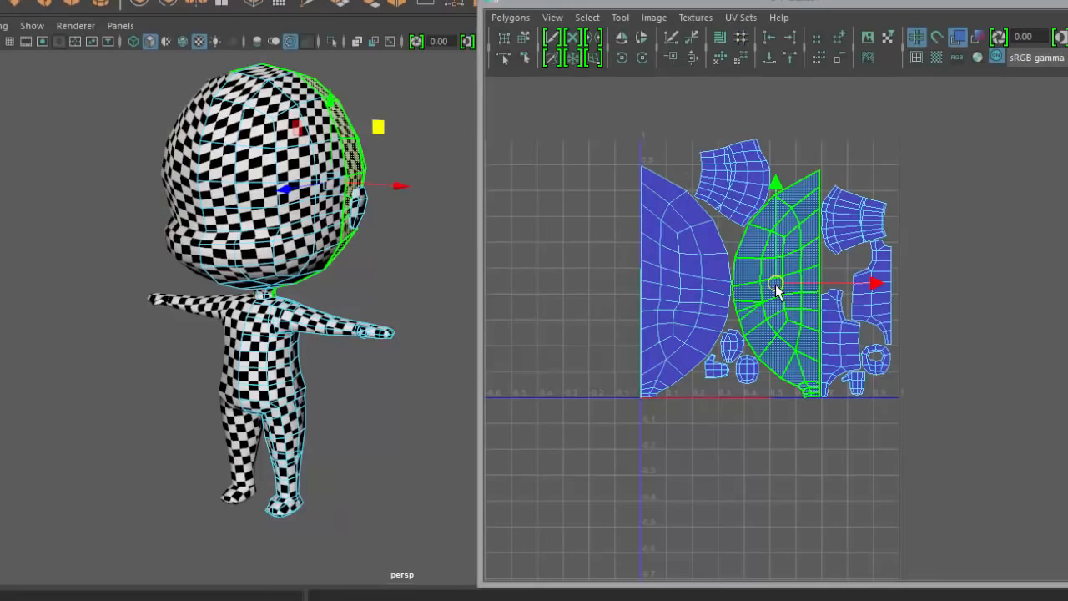
left_click(804, 439)
left_click_drag(608, 113, 993, 409)
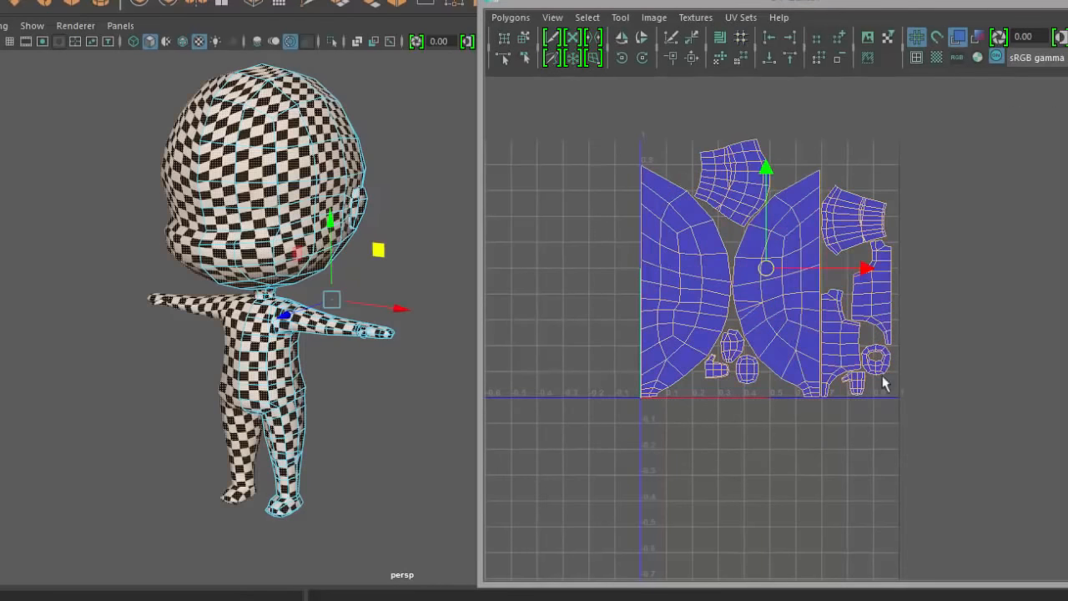
key("r")
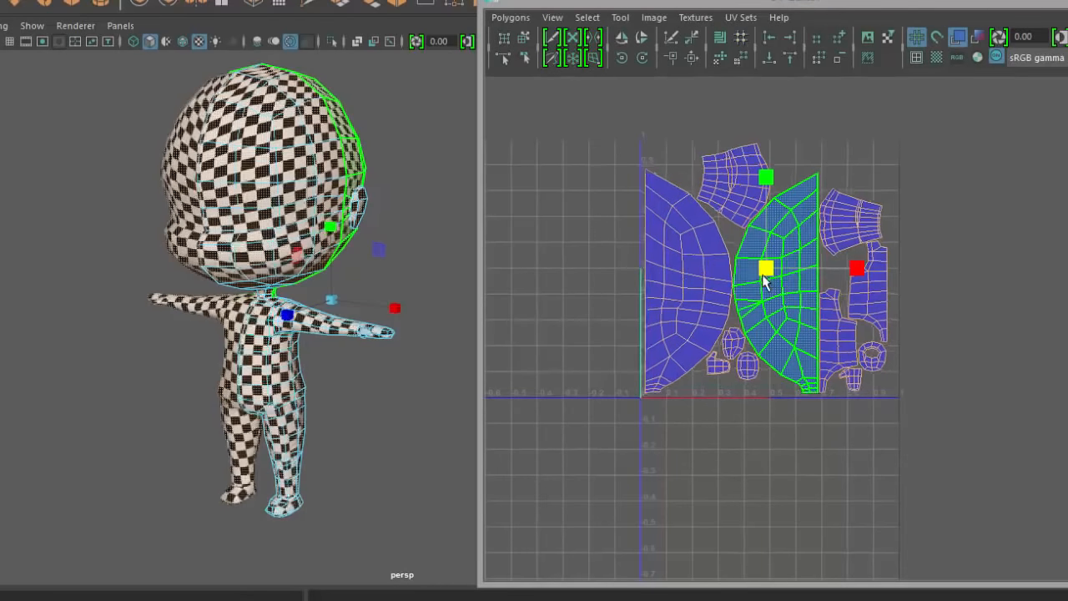
left_click_drag(765, 280, 750, 232)
key("w")
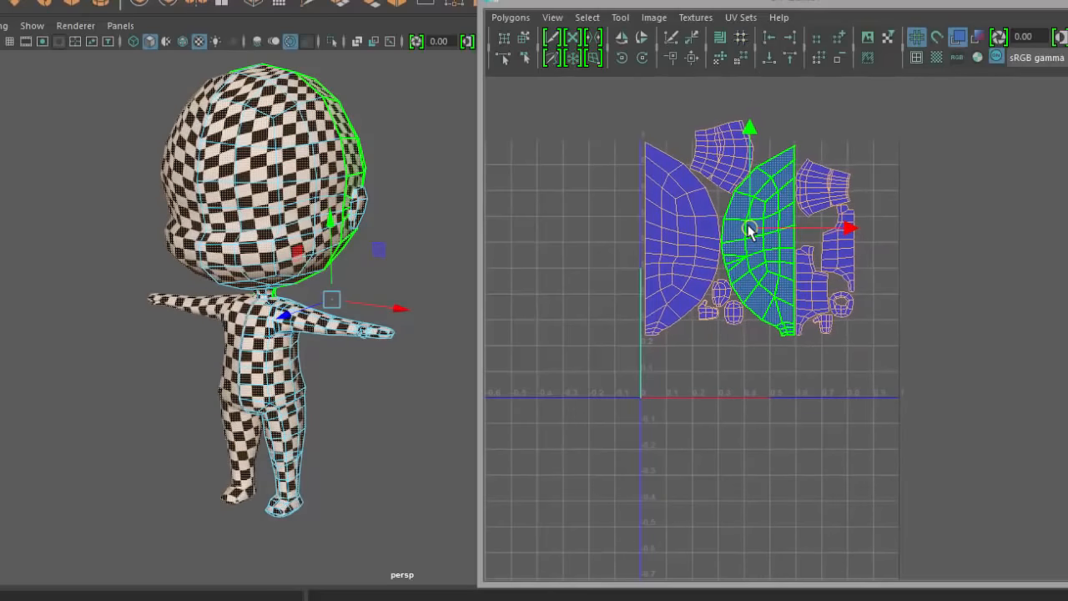
scroll(660, 226, "up", 3)
middle_click_drag(658, 240, 688, 345, "alt")
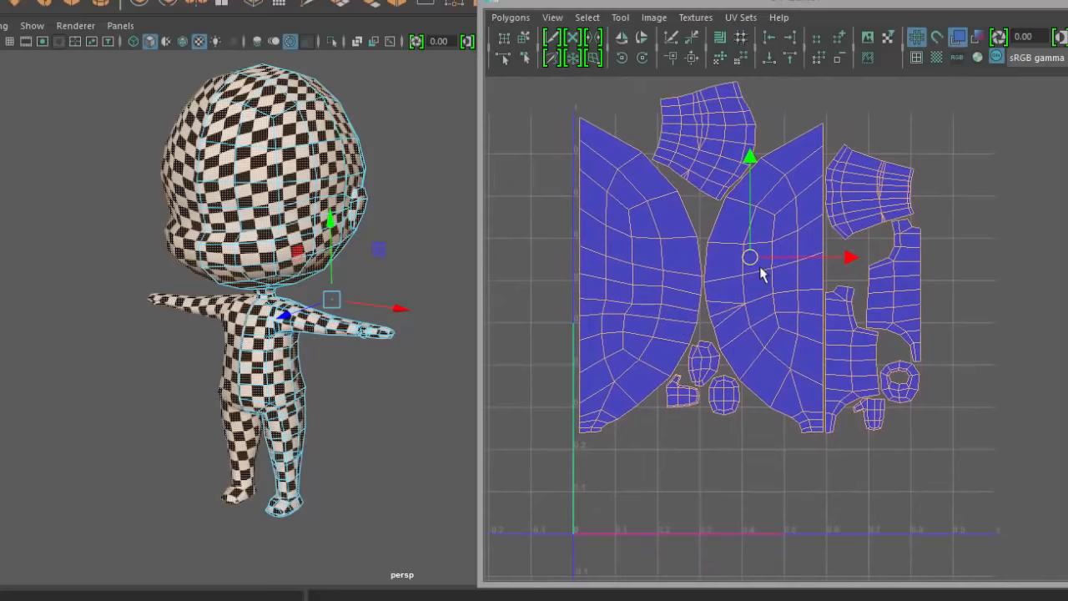
- Rotate the leg shell upright and place it below the left head half
left_click(696, 164)
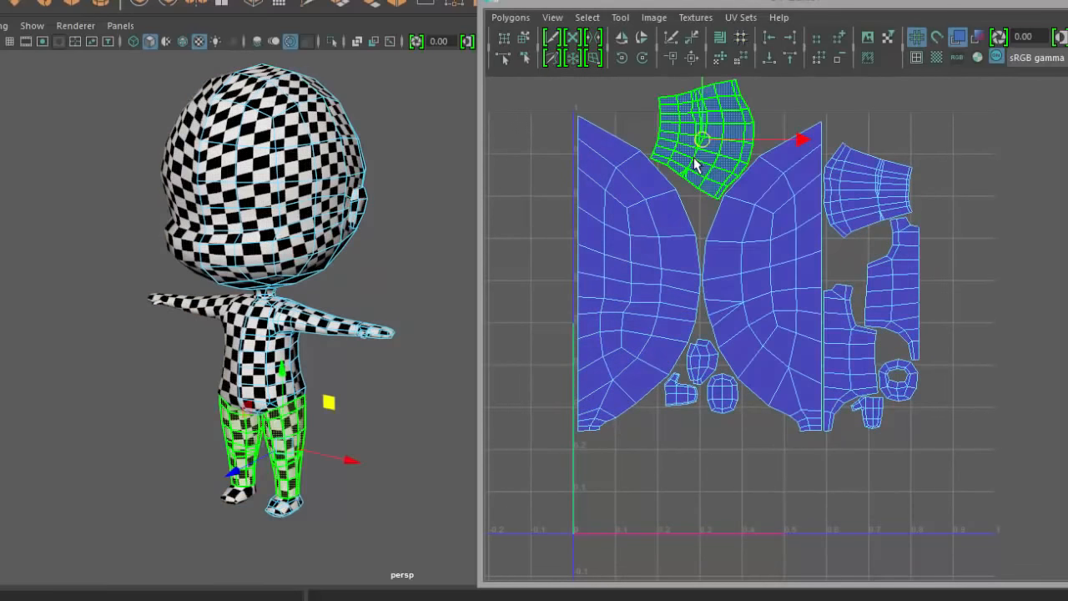
left_click_drag(730, 230, 944, 477)
key("e")
left_click_drag(921, 389, 915, 388)
key("w")
left_click_drag(937, 485, 656, 481)
- Move both hand shells to the tile's lower right corner, rotating the second to lie mirrored under the first
left_click(686, 395)
right_click_drag(682, 391, 660, 405)
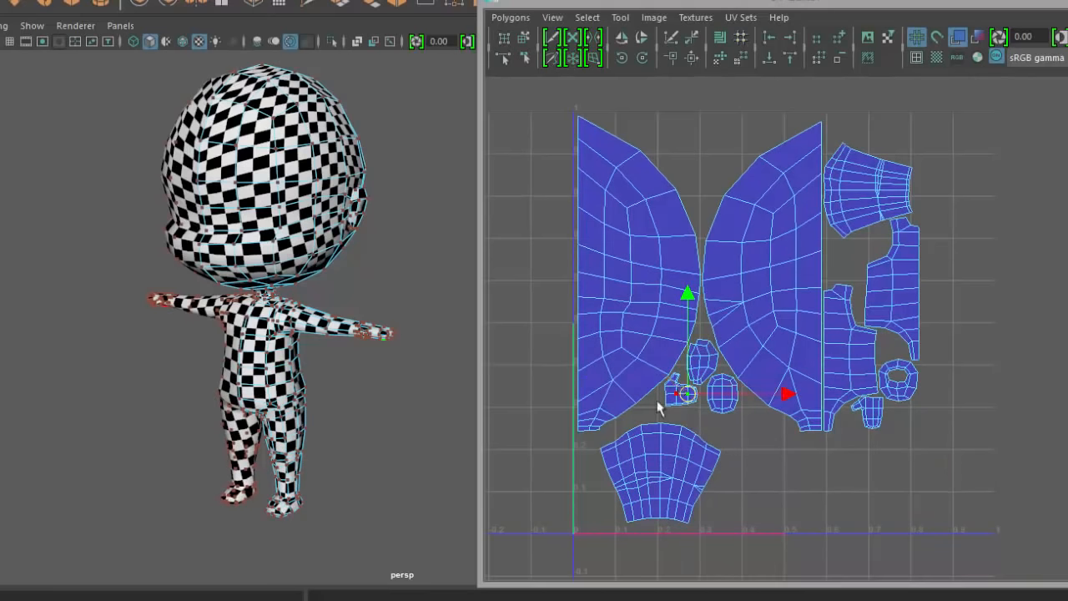
left_click(677, 403)
left_click_drag(682, 392, 960, 477)
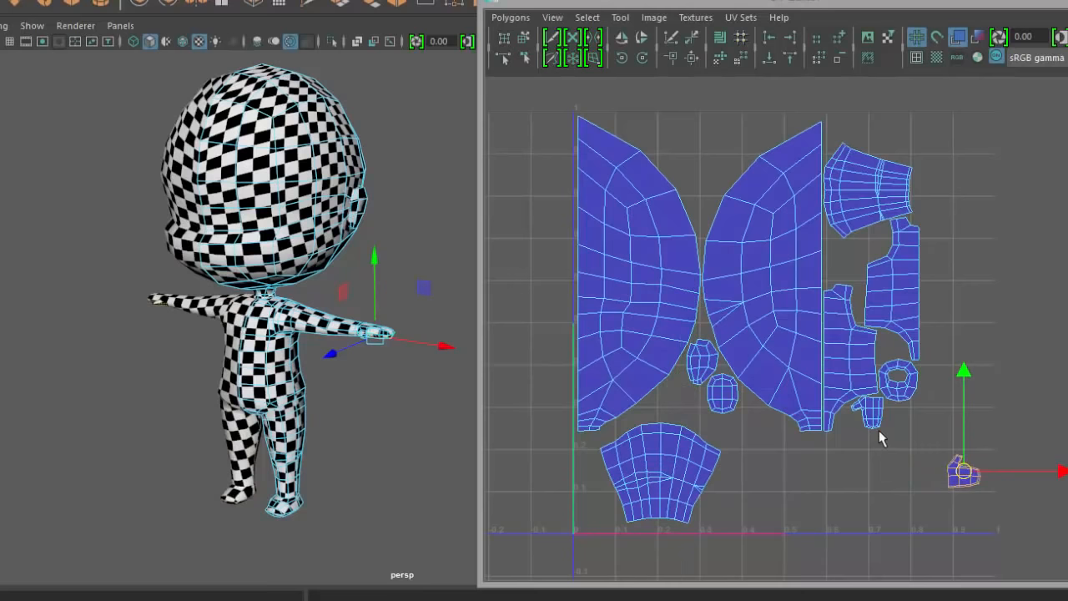
left_click(873, 427)
left_click_drag(874, 428, 964, 510)
left_click(623, 59)
left_click(624, 58)
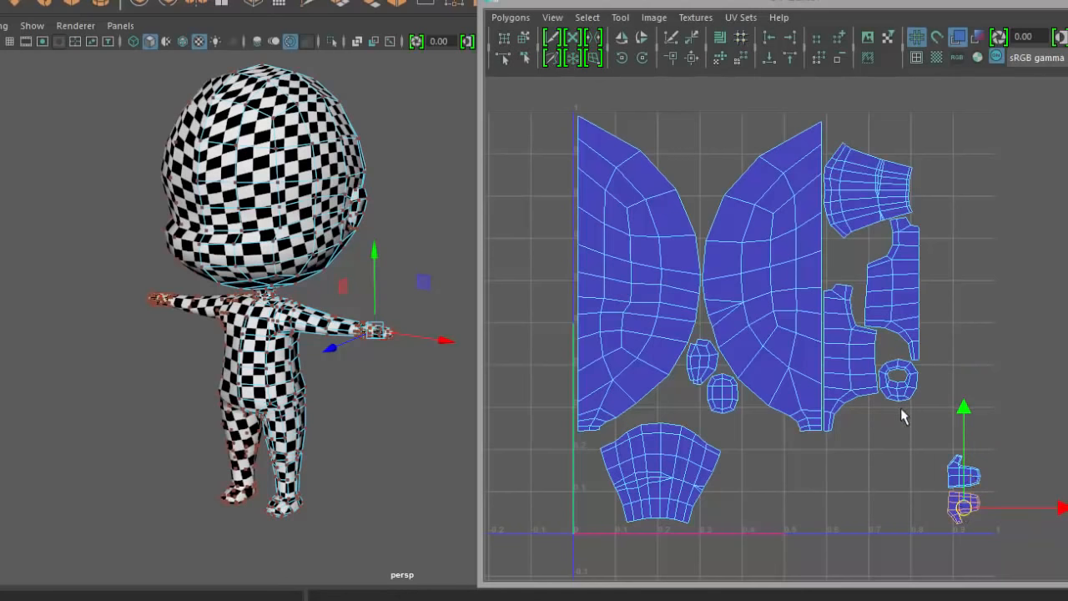
- Place the two foot shells side by side just above the hand shells
left_click(927, 392)
right_click(944, 369)
left_click(907, 346)
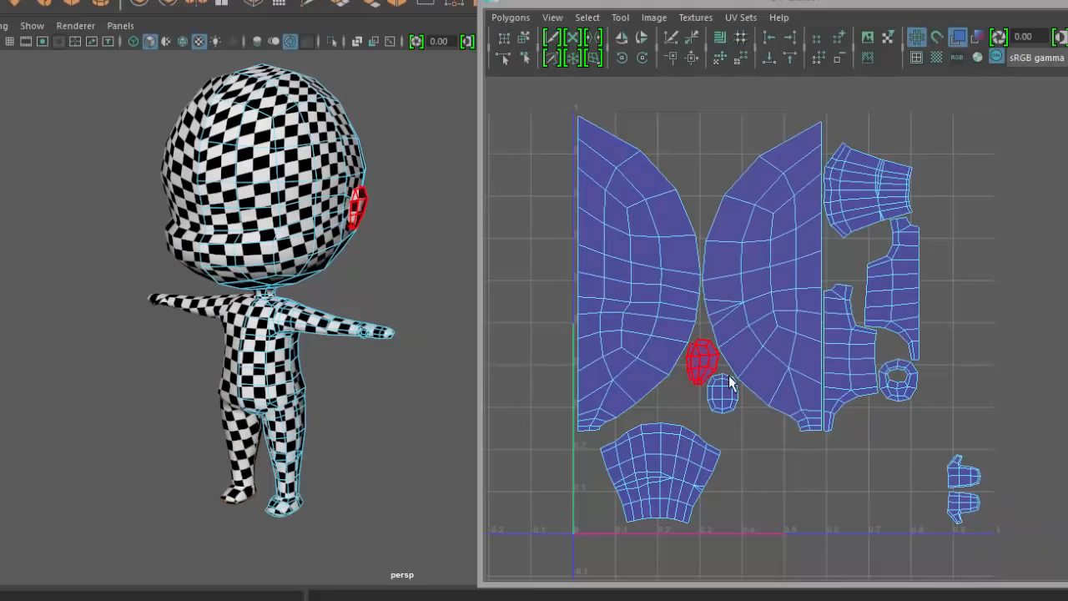
left_click(721, 405)
left_click_drag(725, 399, 962, 426)
left_click(901, 382, "shift")
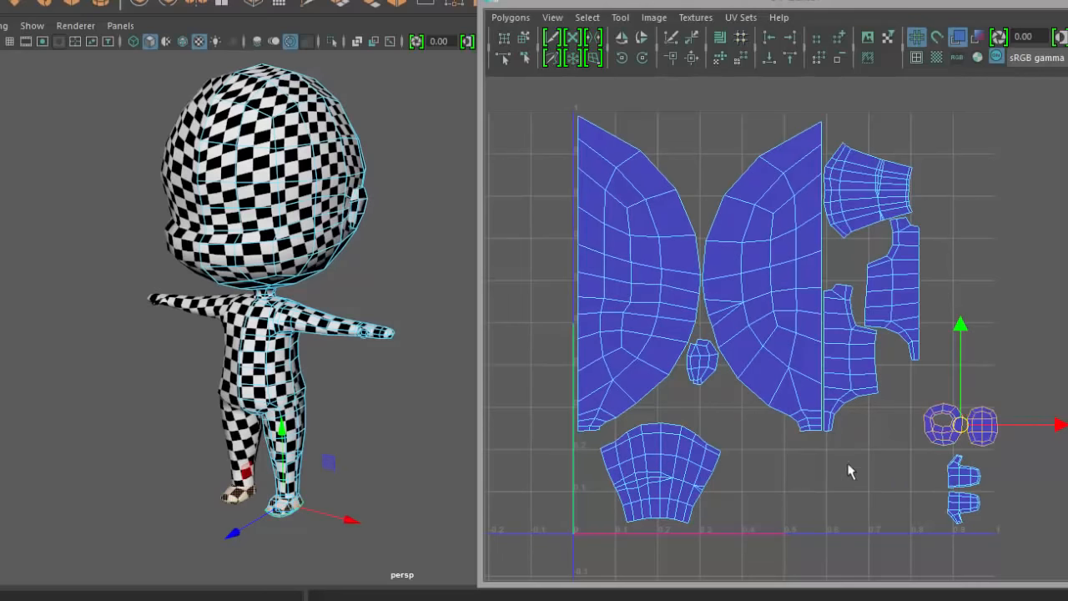
- Move the arm shell to the tile's upper right corner and set the two torso shells side by side below it
left_click(873, 186)
left_click_drag(873, 186, 941, 160)
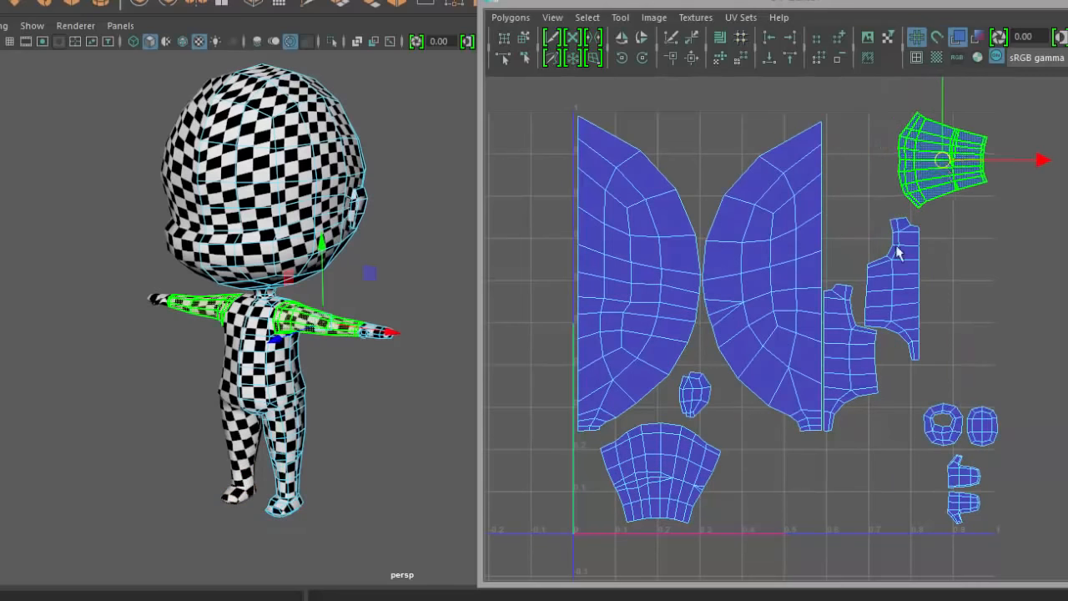
left_click(898, 255)
left_click_drag(887, 303, 909, 314)
left_click(855, 360)
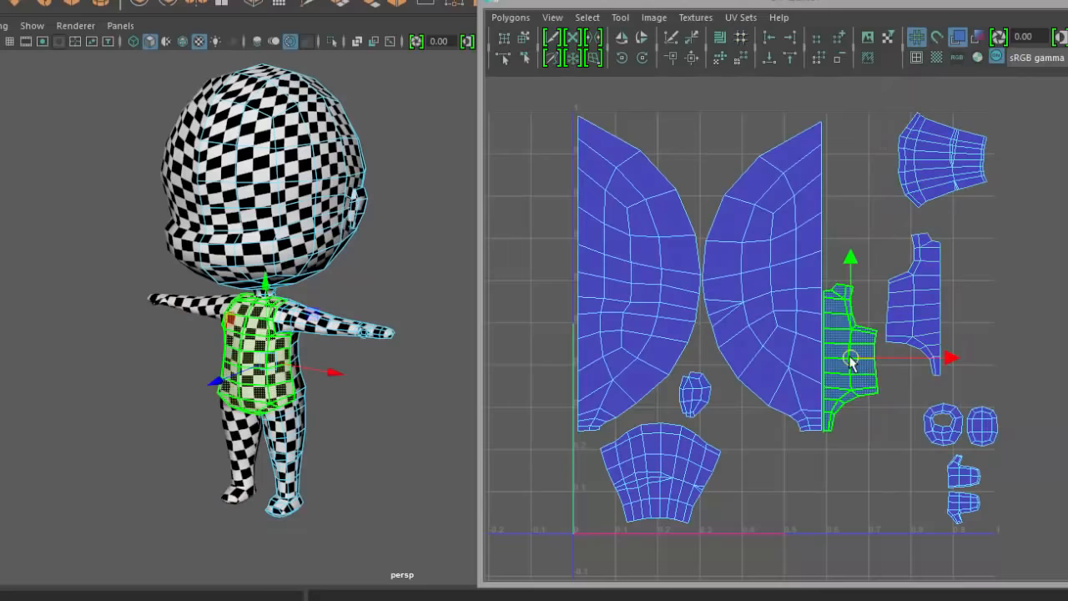
left_click_drag(855, 360, 974, 307)
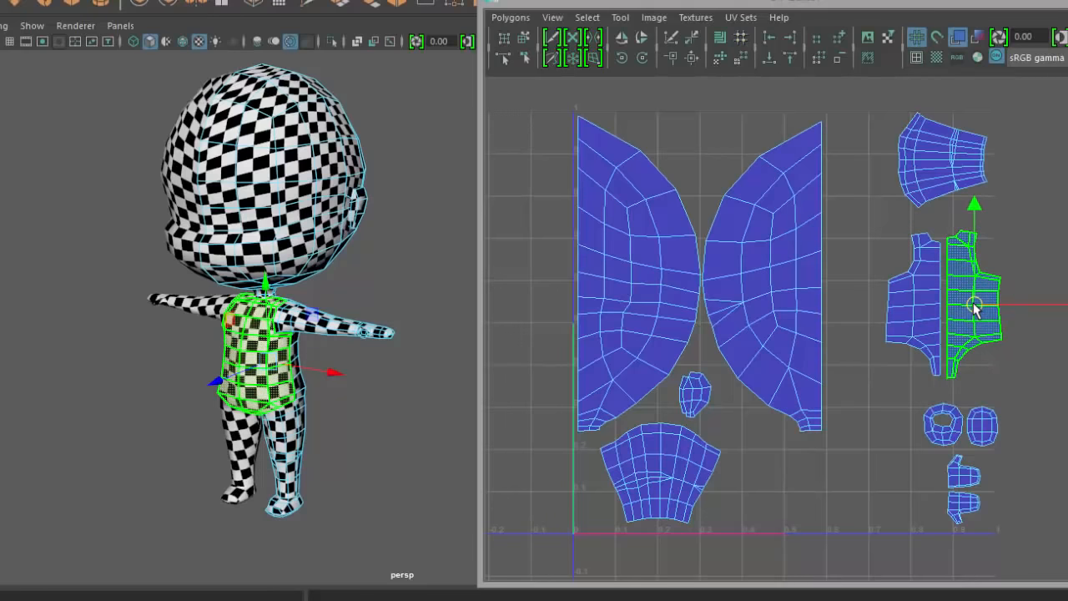
- Fine-tune the back torso shell's position beside the front torso shell
left_click(929, 307)
right_click_drag(931, 307, 989, 308, "alt")
left_click_drag(994, 284, 969, 285)
right_click_drag(968, 284, 956, 386, "alt")
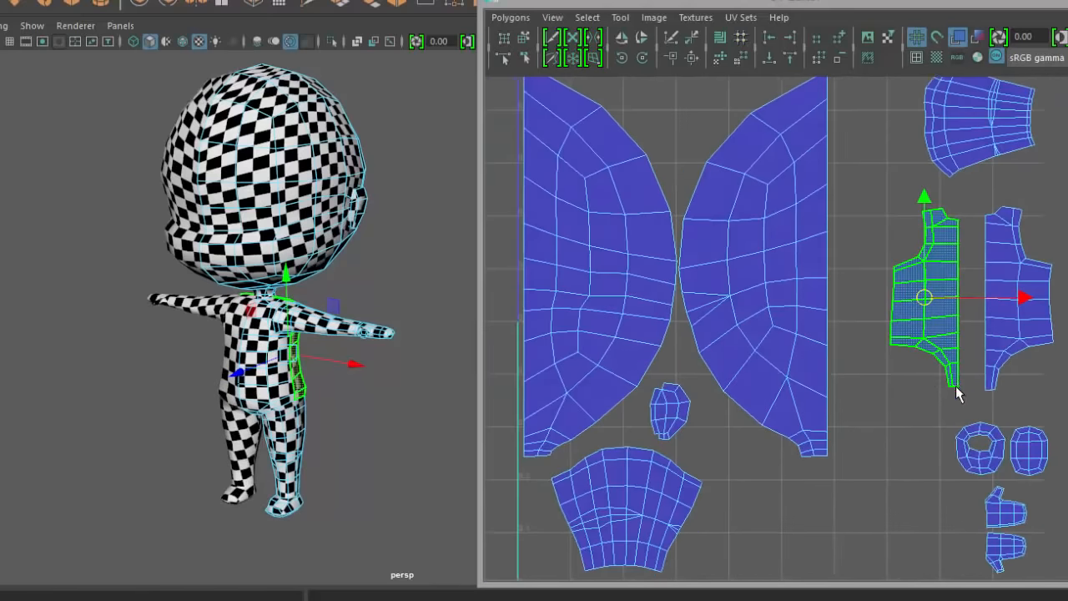
middle_click_drag(956, 386, 862, 367, "alt")
left_click_drag(836, 275, 853, 280)
- Move the front torso shell below the left head half and the leg shell below the right head half
left_click(934, 269)
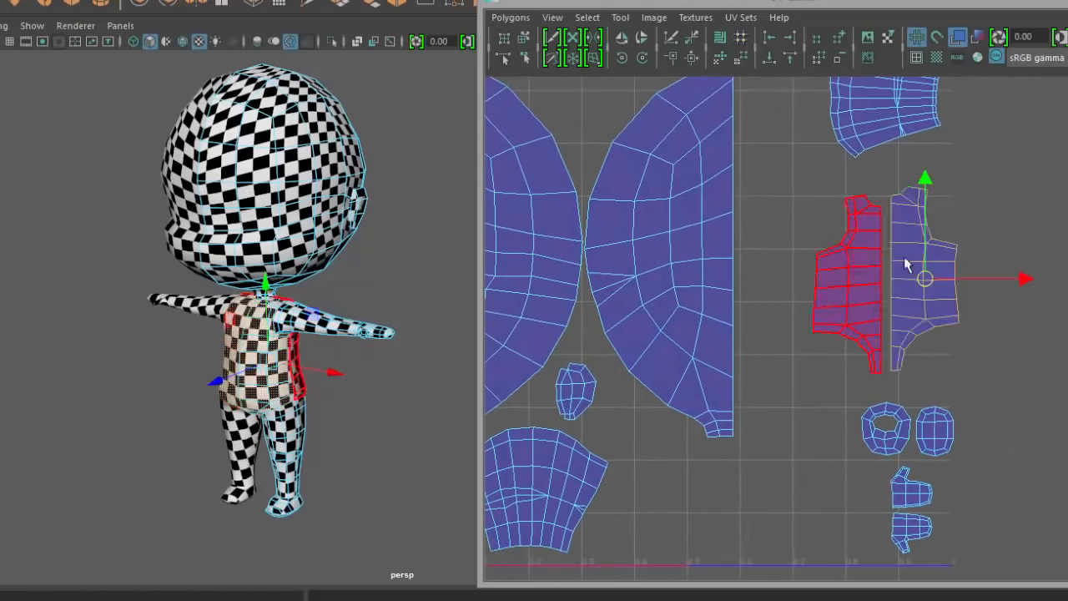
left_click(925, 258)
right_click_drag(871, 375, 855, 334, "alt")
middle_click_drag(856, 334, 953, 322, "alt")
left_click_drag(985, 305, 696, 463)
left_click(745, 424)
left_click_drag(745, 424, 897, 430)
- Align the front torso shell with the left head half's straight edge and place the back torso shell beside it
left_click(751, 357)
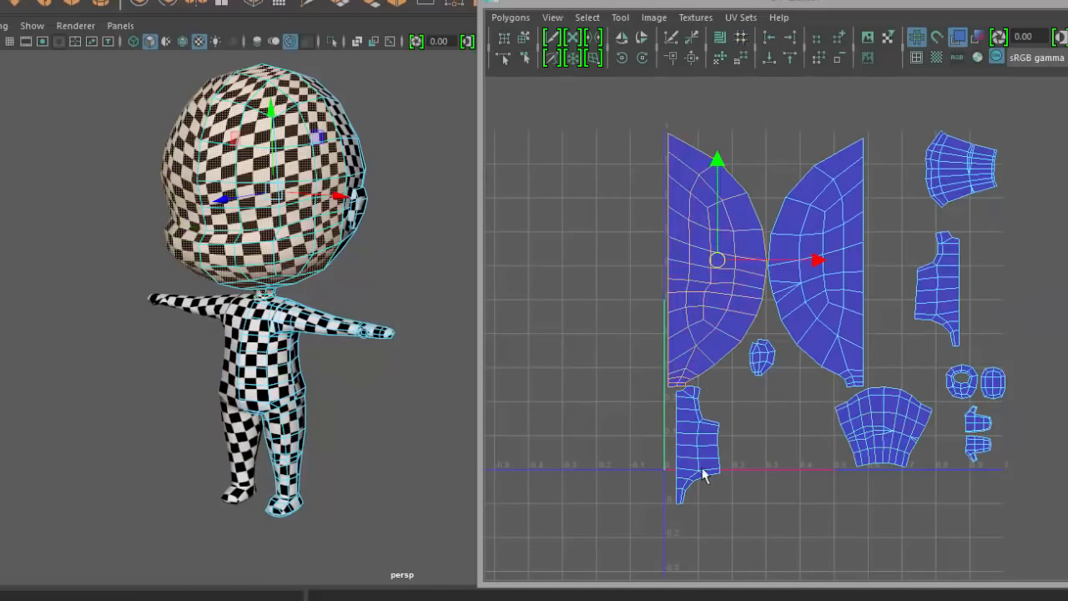
left_click(704, 473)
left_click_drag(696, 448, 697, 465)
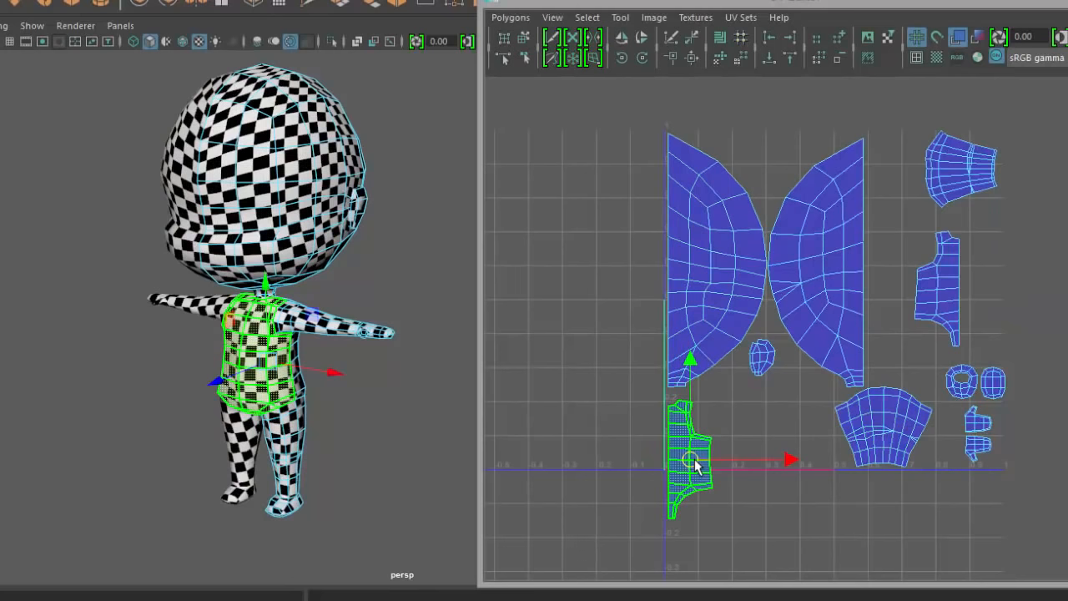
left_click(931, 301)
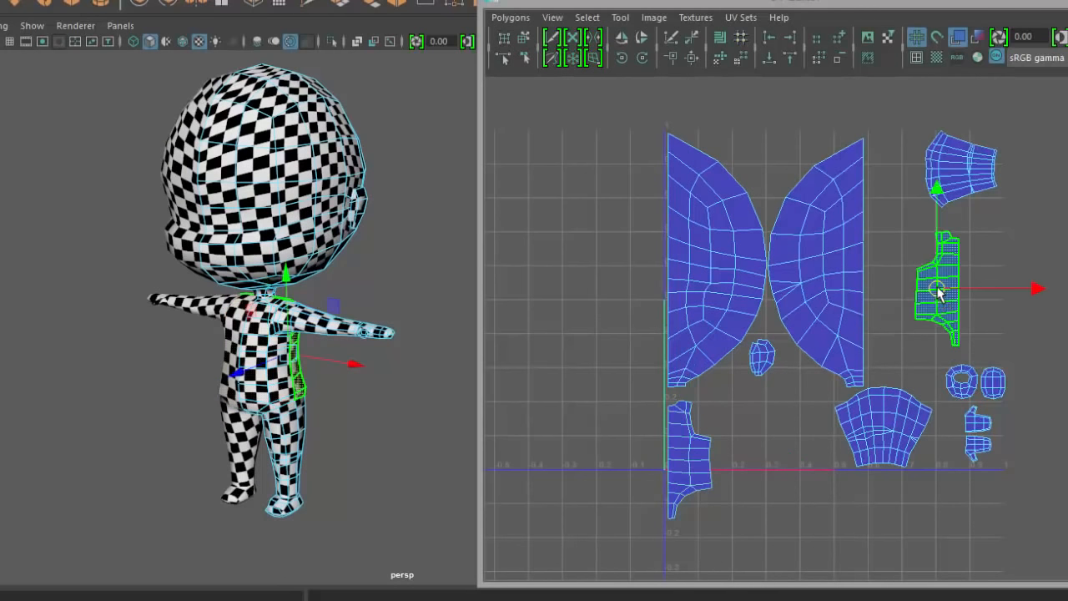
left_click_drag(938, 295, 747, 461)
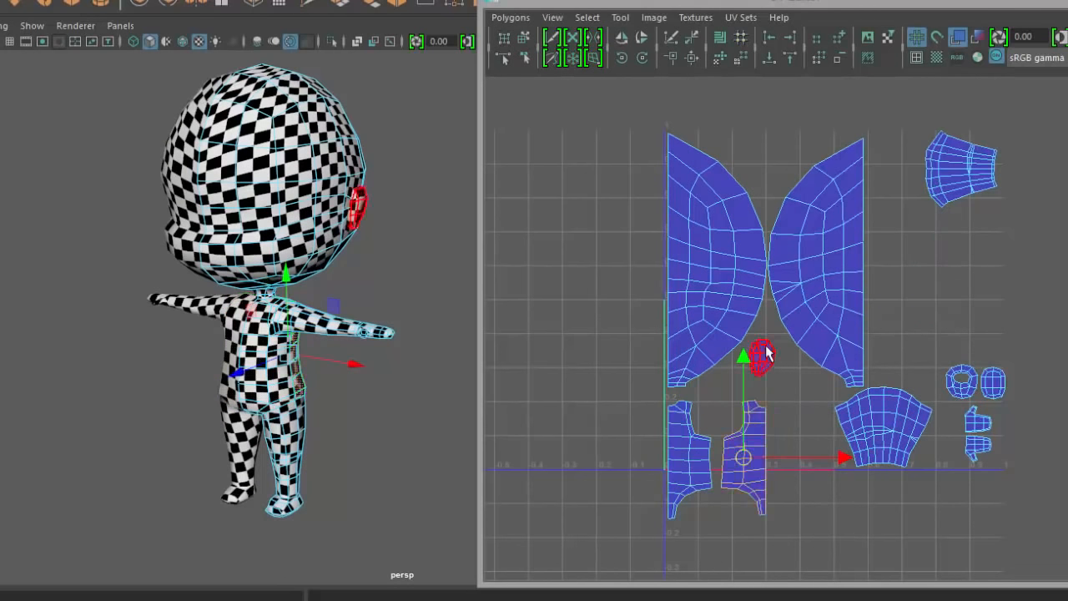
- Move the ear shell between the tops of the head halves and shift the arm shell outward and down
left_click_drag(761, 357, 770, 163)
left_click(898, 173)
left_click(960, 172)
left_click_drag(960, 171, 1037, 237)
- Scale all the UV shells down together and shift them to fit inside the UV tile's height
left_click(894, 417)
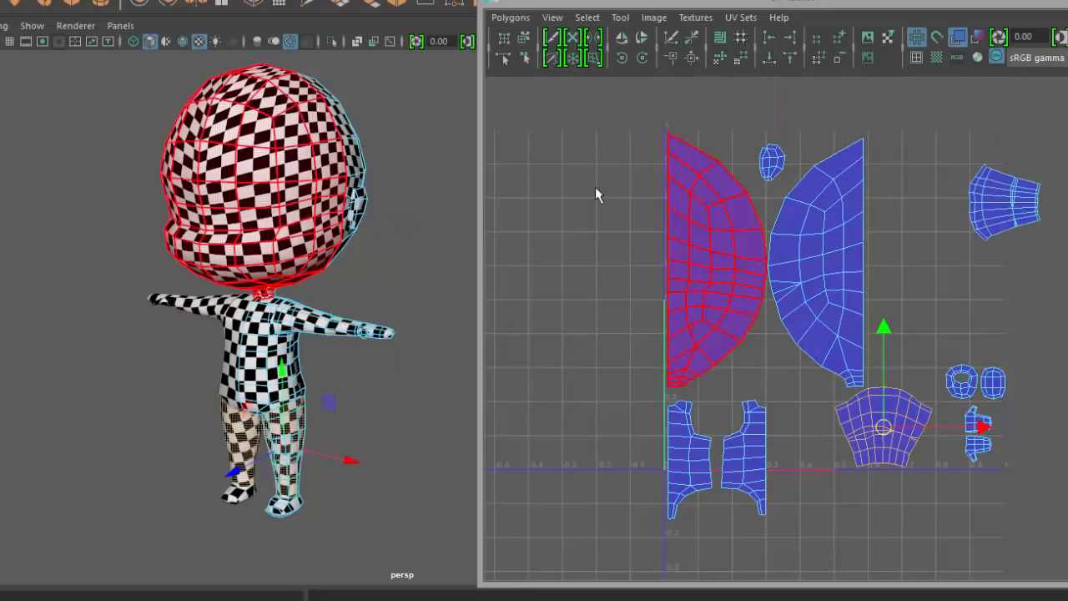
left_click_drag(638, 109, 1058, 547)
key("r")
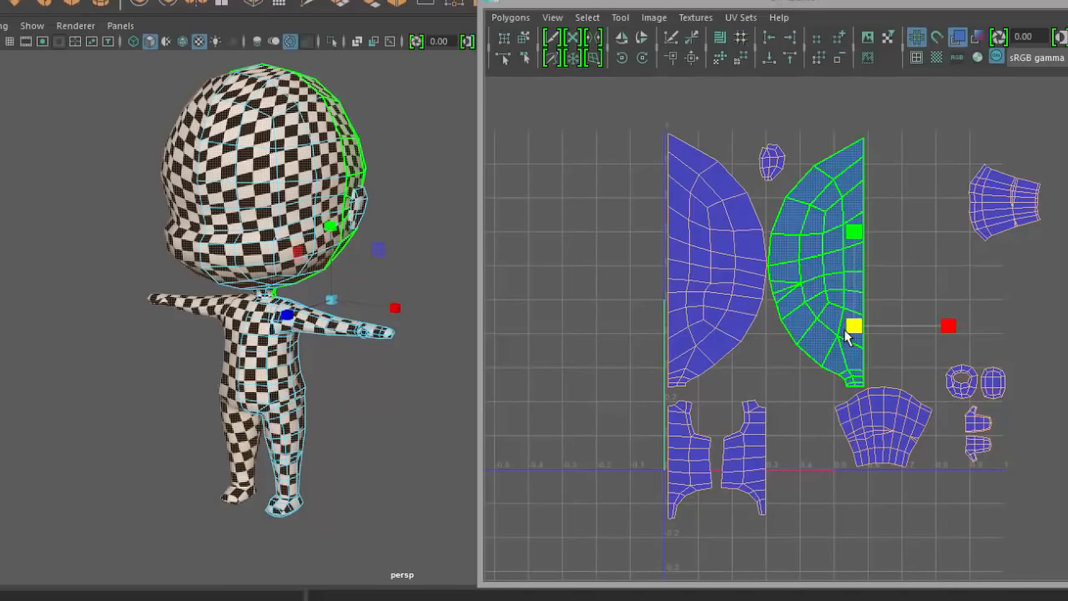
left_click_drag(852, 328, 832, 302)
key("w")
key("r")
key("w")
- Move the leg shell closer to the back torso shell and the arm shell beside the right head half
left_click(854, 409)
left_click_drag(853, 415, 818, 434)
left_click_drag(908, 260, 1062, 127)
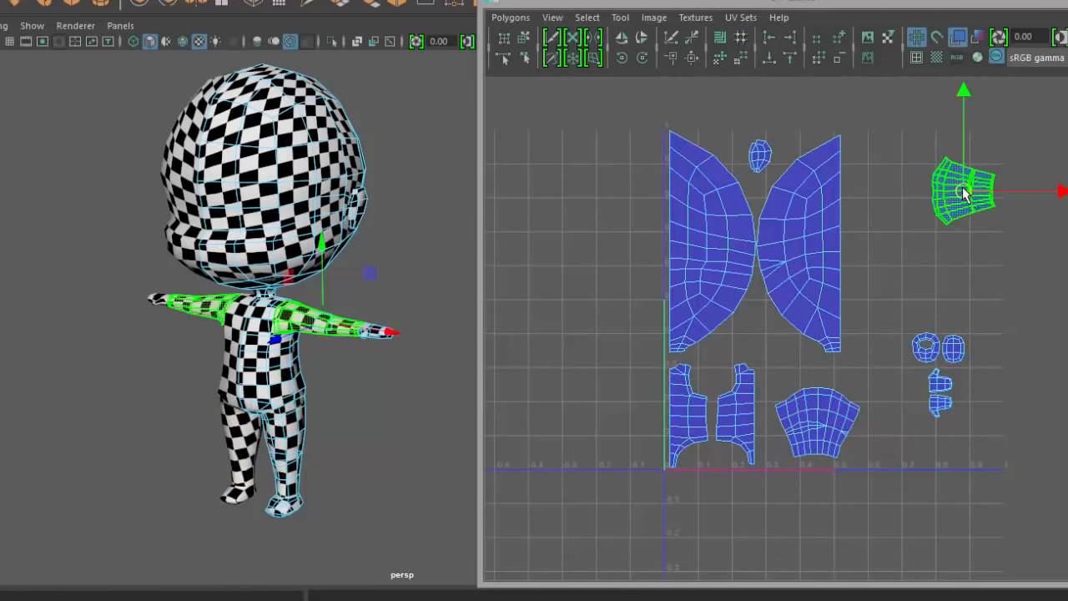
left_click_drag(963, 191, 890, 174)
left_click(860, 305)
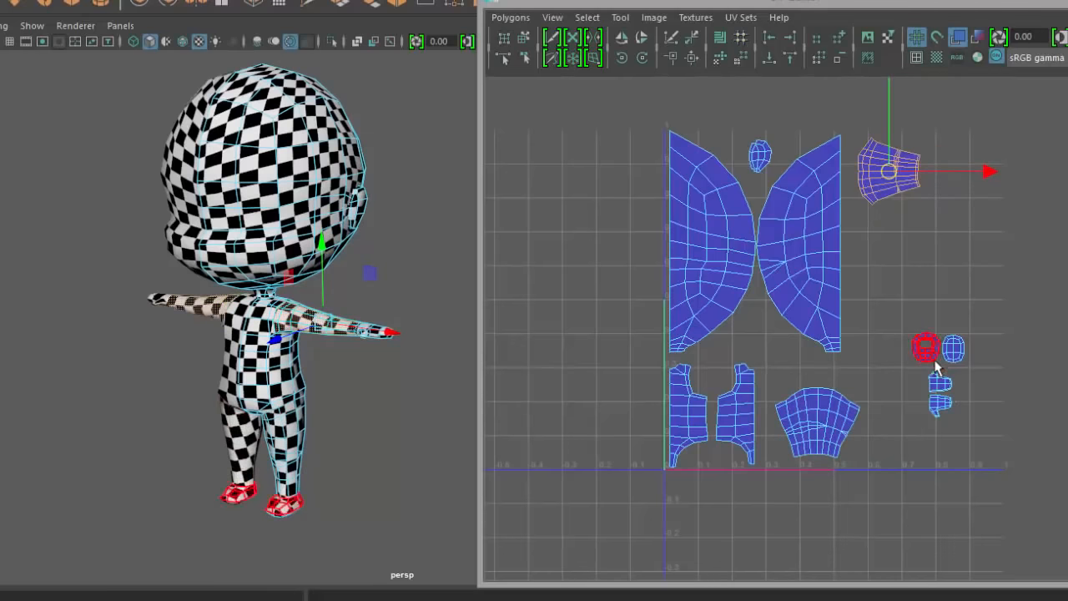
- Move the foot shells down to the tile's lower edge and park the leg shell outside the tile
left_click(928, 346)
left_click_drag(887, 303, 887, 474)
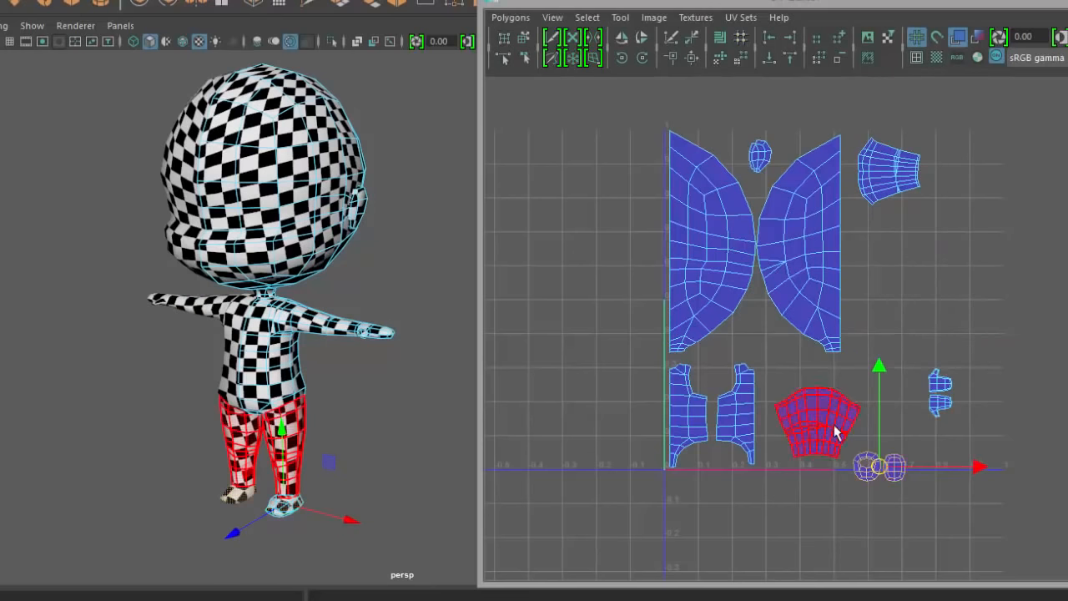
left_click_drag(820, 430, 1026, 253)
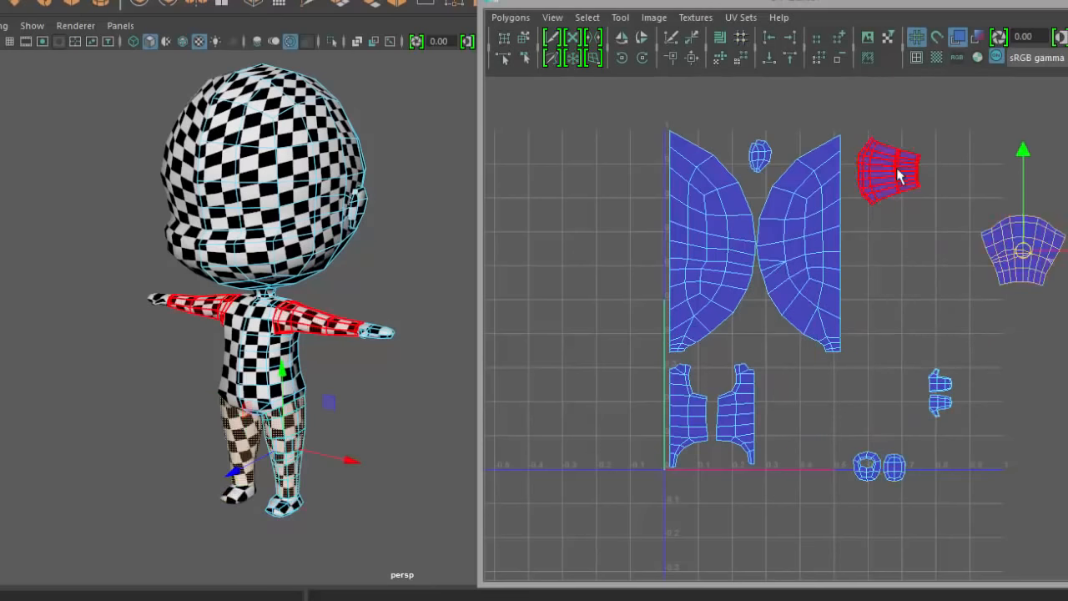
- Place the arm shell beside the back torso shell and the two hand shells beneath it
left_click(894, 170)
left_click_drag(889, 174, 794, 395)
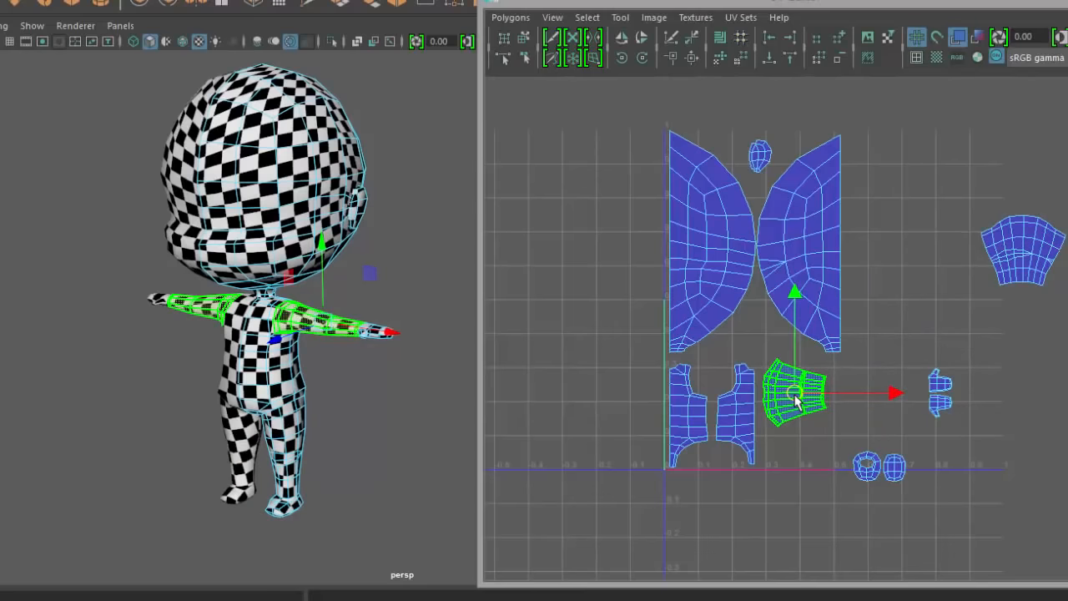
left_click_drag(889, 324, 816, 447)
left_click(786, 469)
- Move the two foot shells beside the hand shells and place the leg shell above them
left_click(860, 469)
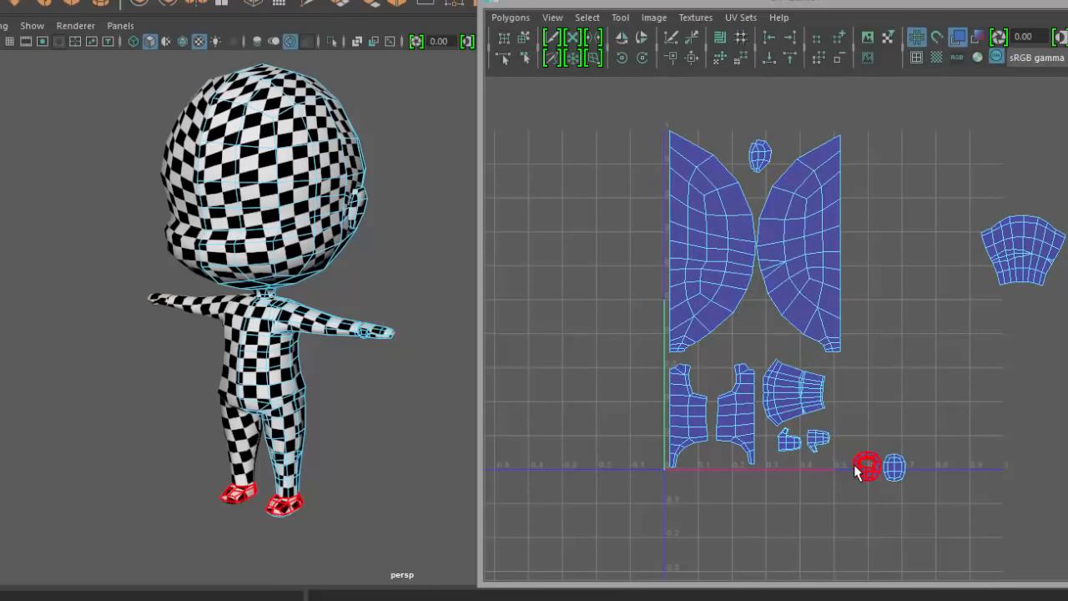
left_click(894, 478, "shift")
left_click_drag(881, 467, 872, 443)
left_click(1025, 266)
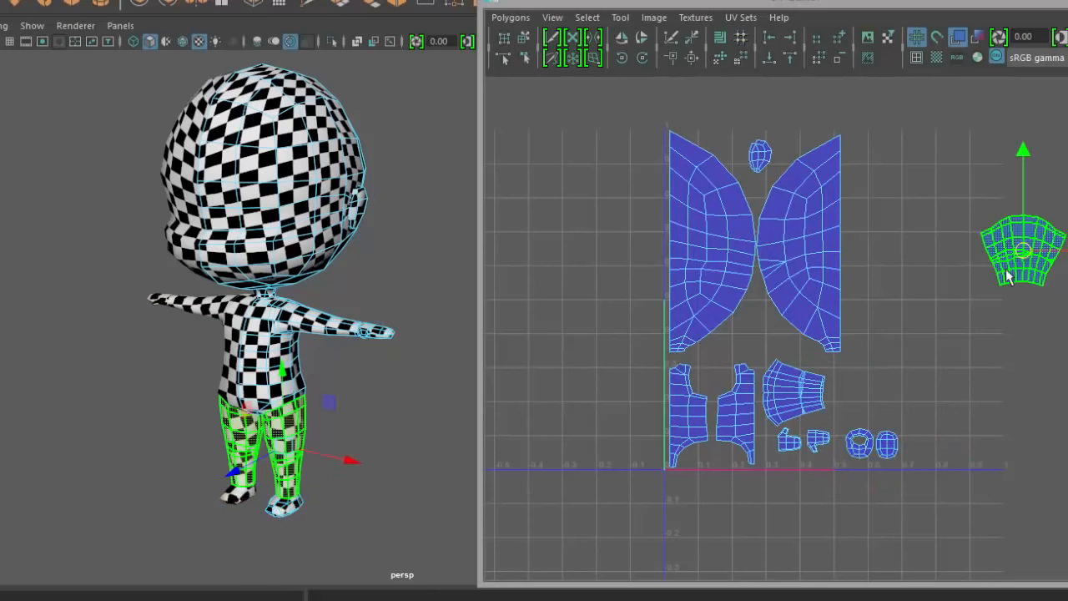
left_click_drag(1025, 265, 874, 395)
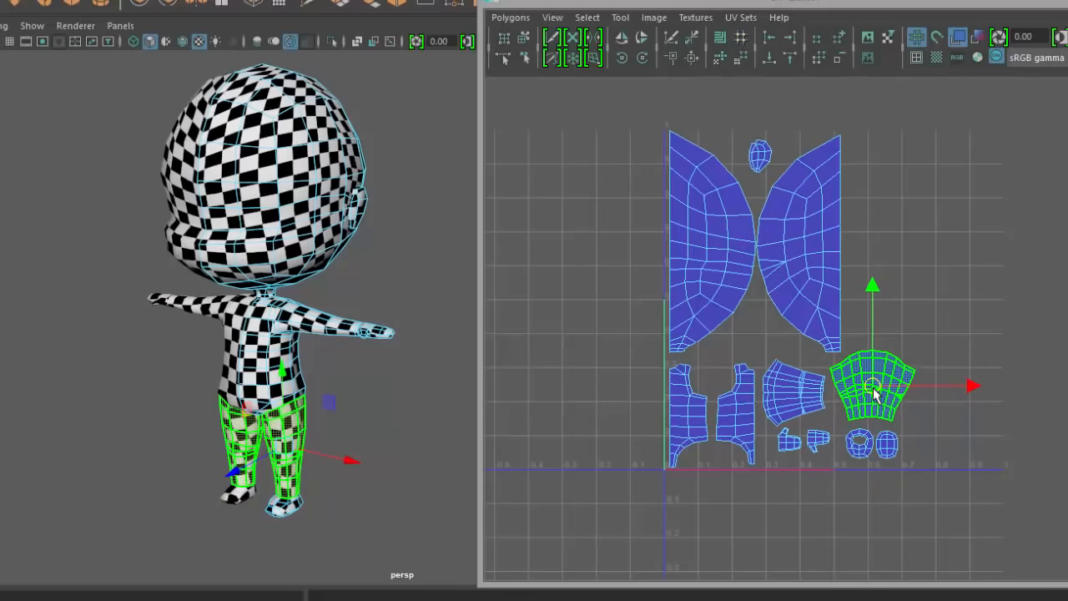
left_click(999, 386)
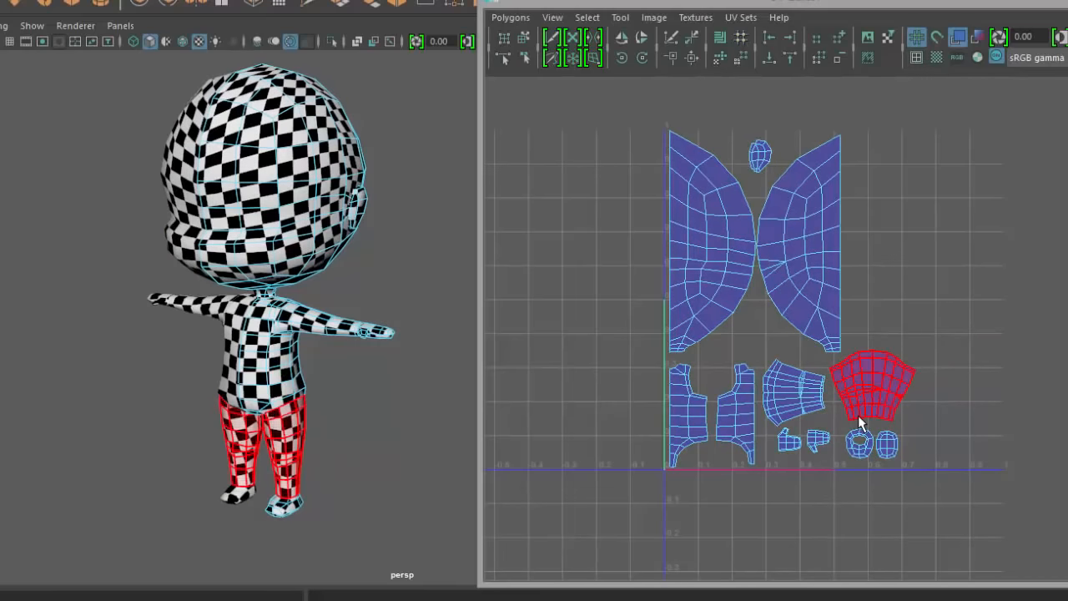
- Move the ear shell into the gap between the lower ends of the head halves
left_click(760, 155)
left_click_drag(760, 156, 758, 337)
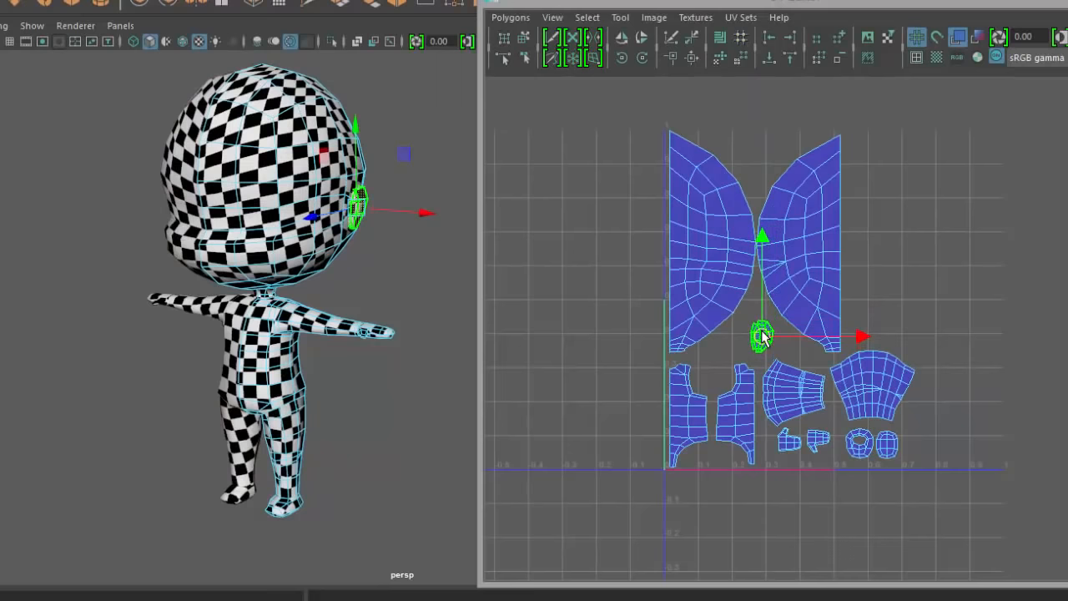
left_click(954, 305)
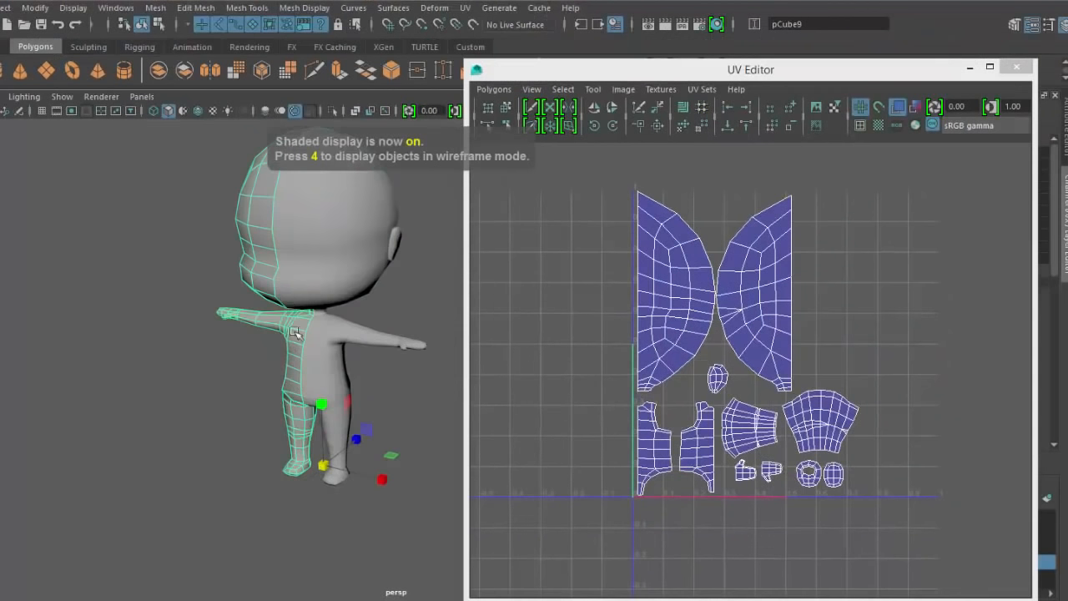
- Delete the separate duplicate half of the character and mirror the unwrapped half into one complete body mesh
key("Delete")
left_click(340, 370)
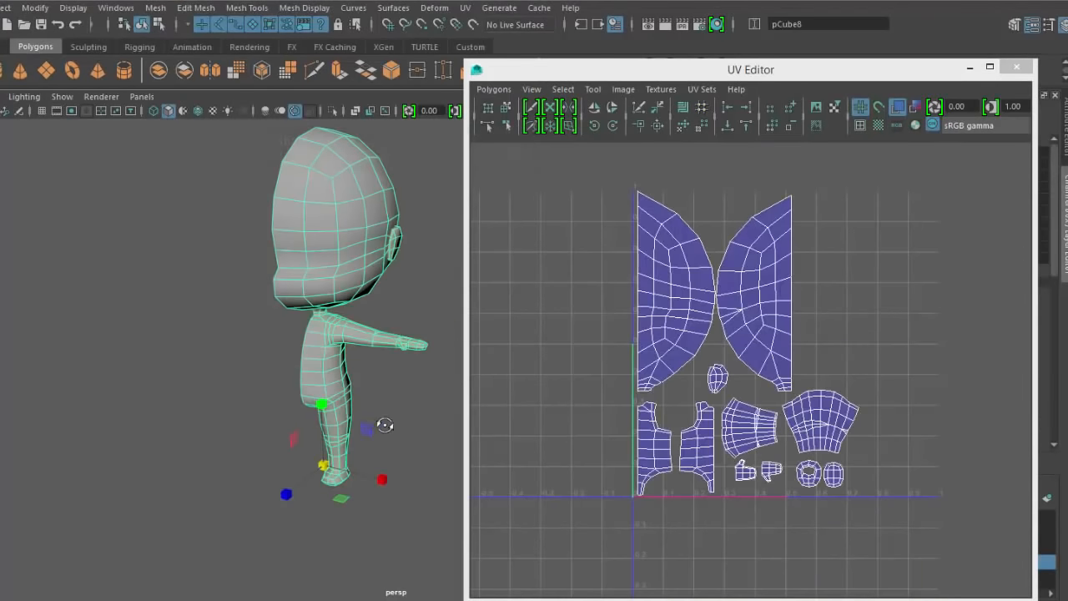
mouse_move(384, 424)
left_mouse_down("alt")
mouse_move(401, 391)
mouse_move(375, 431)
mouse_move(351, 443)
mouse_move(400, 444)
mouse_move(372, 440)
mouse_move(401, 425)
left_mouse_up("alt")
right_click_drag(288, 255, 429, 440, "shift")
left_click_drag(383, 422, 306, 424, "alt")
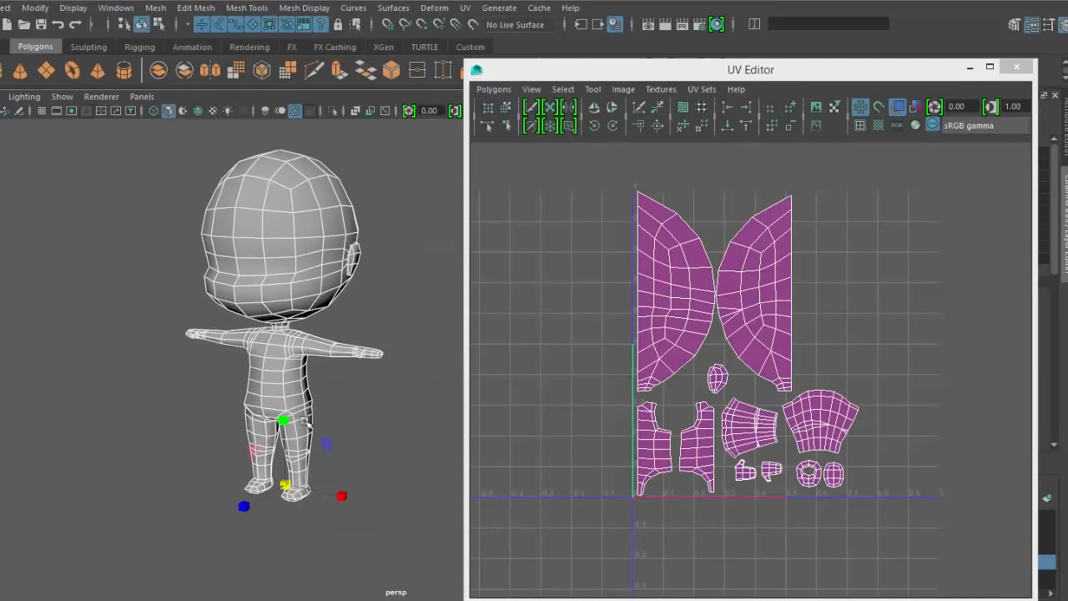
left_click(389, 403)
left_click(298, 377)
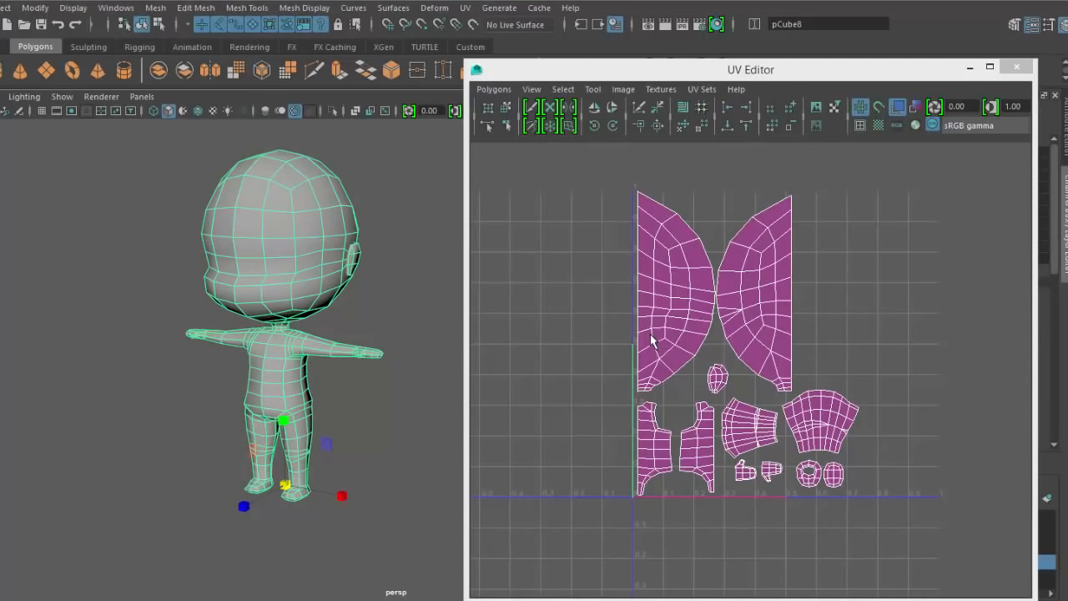
- Pull one of the stacked left head half shells out of the tile and undo the move
right_click_drag(601, 218, 547, 198)
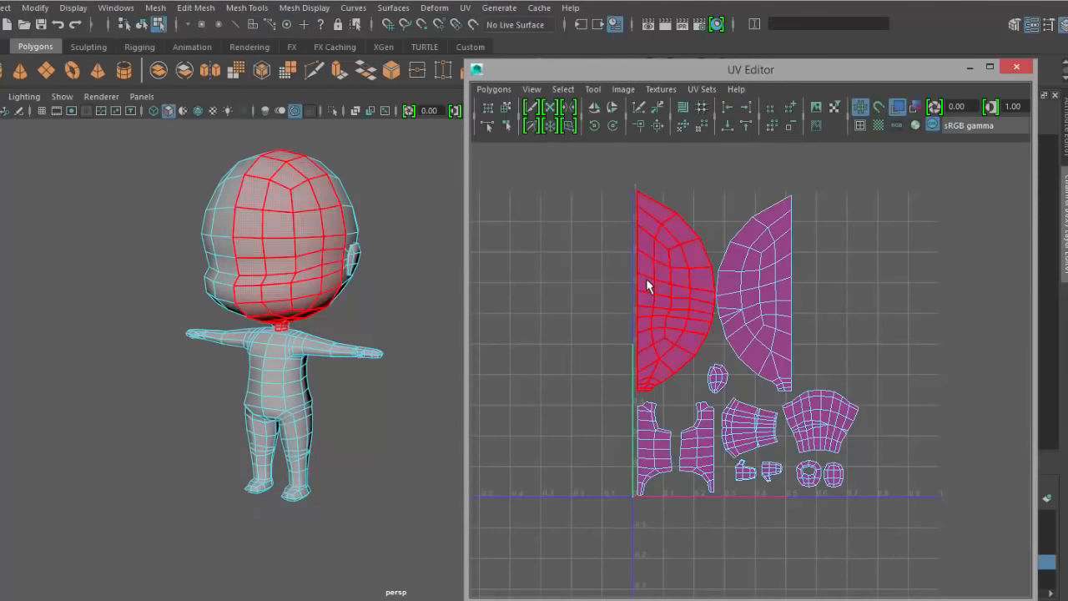
left_click(648, 280)
key("w")
left_click_drag(762, 297, 648, 295)
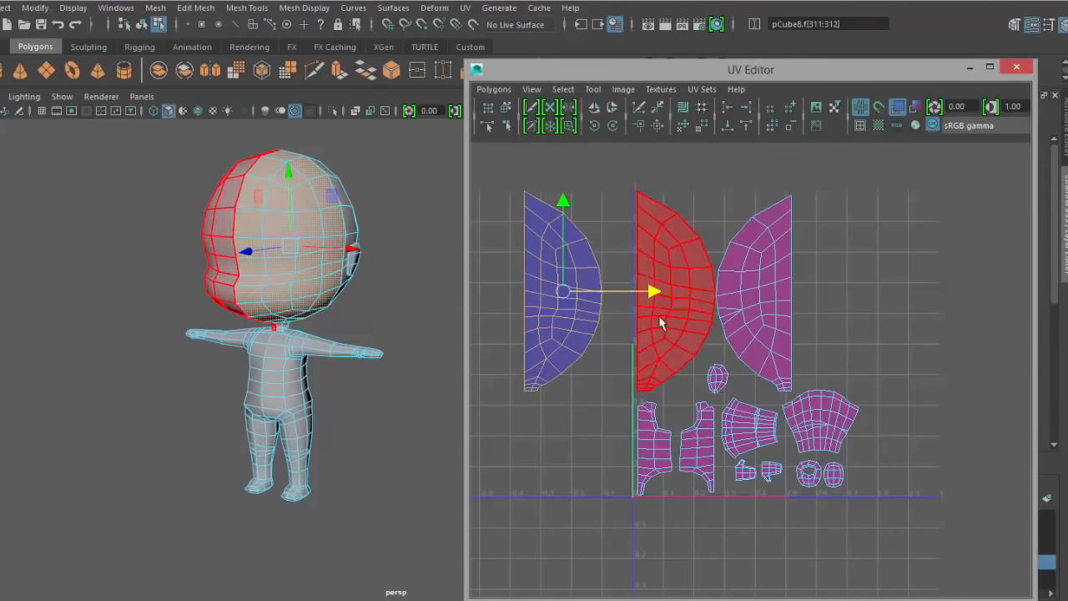
key("ctrl+z")
left_click(588, 369)
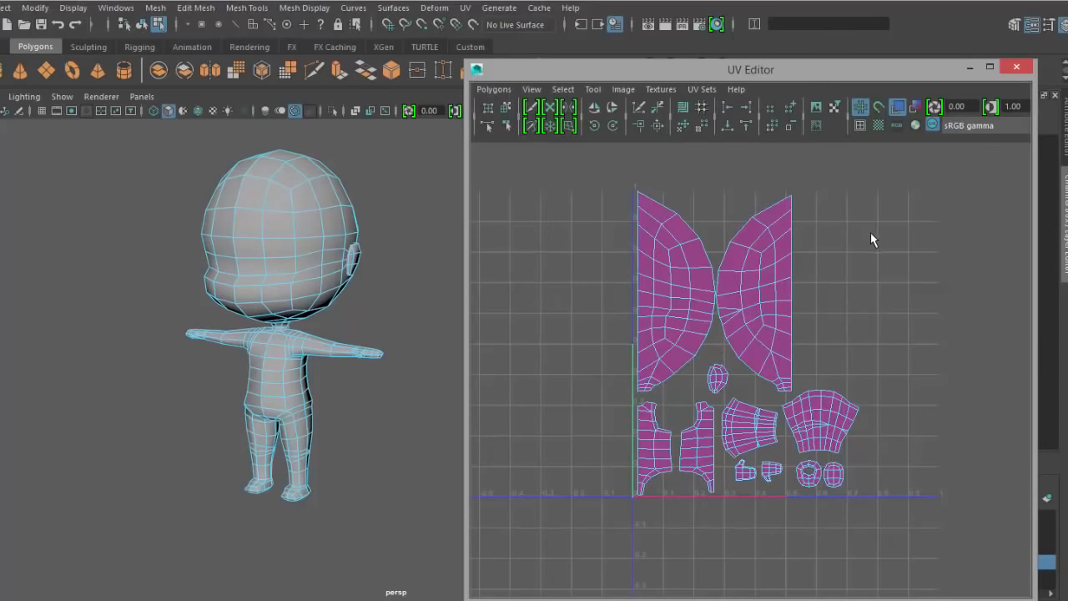
- Return to object mode and apply Soften Edge to the whole body mesh
right_click_drag(249, 213, 302, 195)
left_click(297, 217)
left_click_drag(386, 445, 239, 177, "alt")
left_click(428, 467)
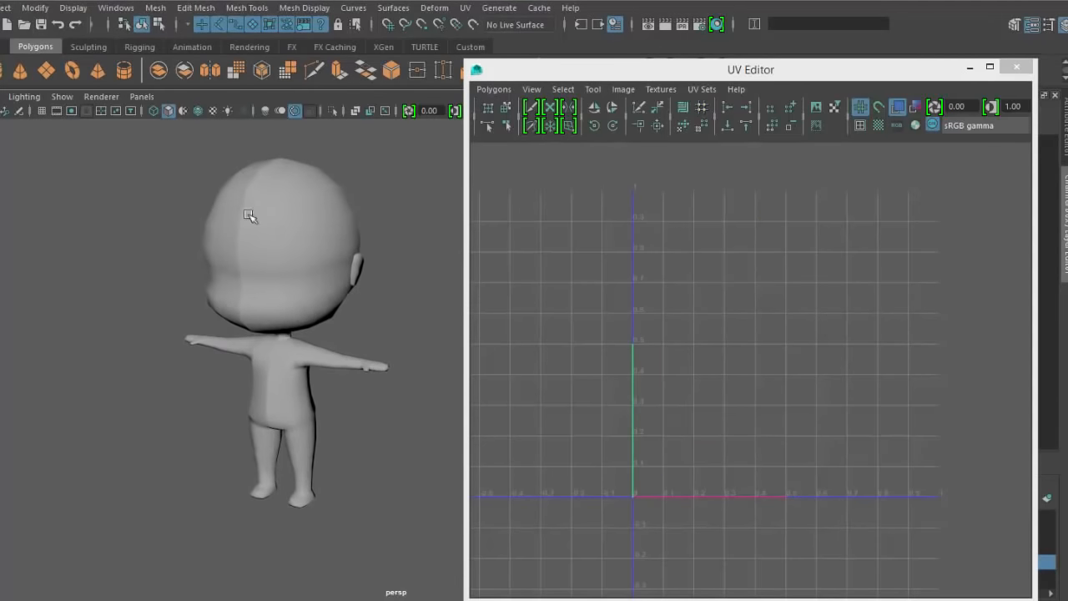
left_click(290, 195)
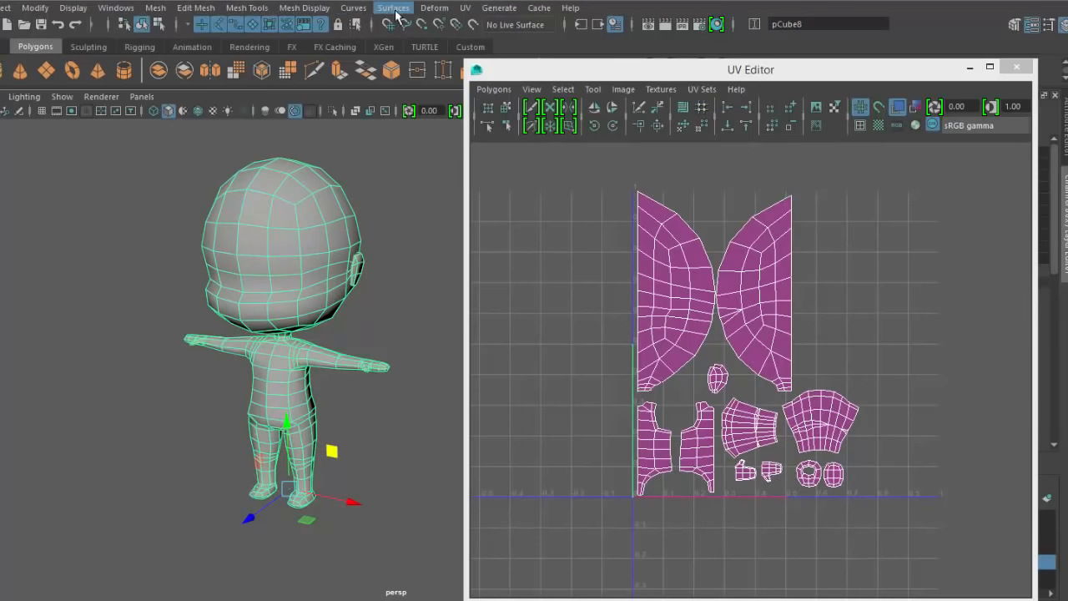
left_click(307, 8)
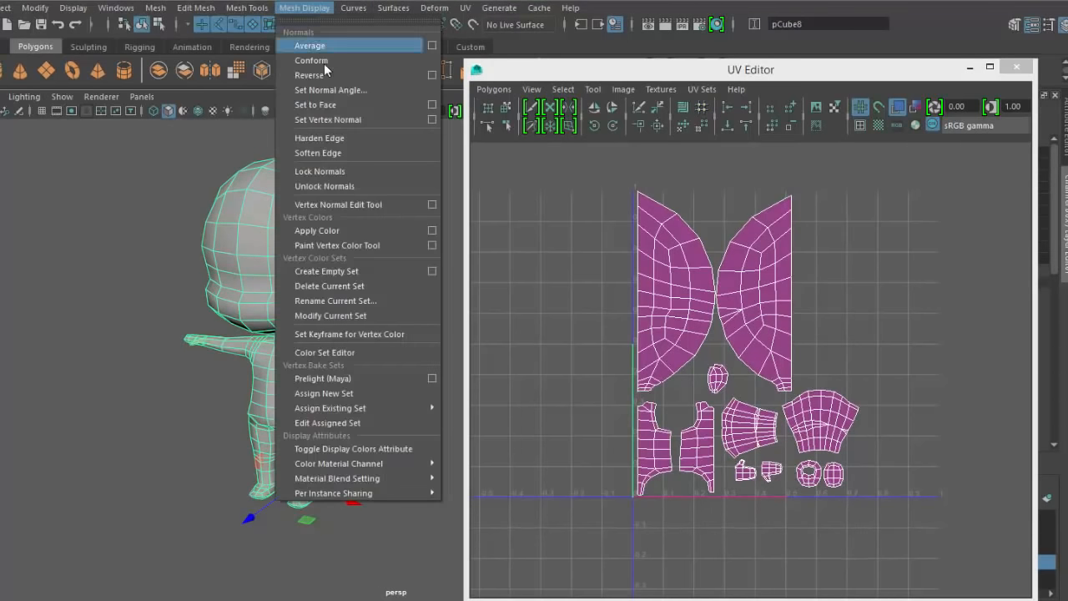
left_click(335, 150)
left_click(178, 164)
- Apply Soften Edge to the centre seam's edge loop around the body and return to object mode
right_click_drag(267, 238, 260, 194)
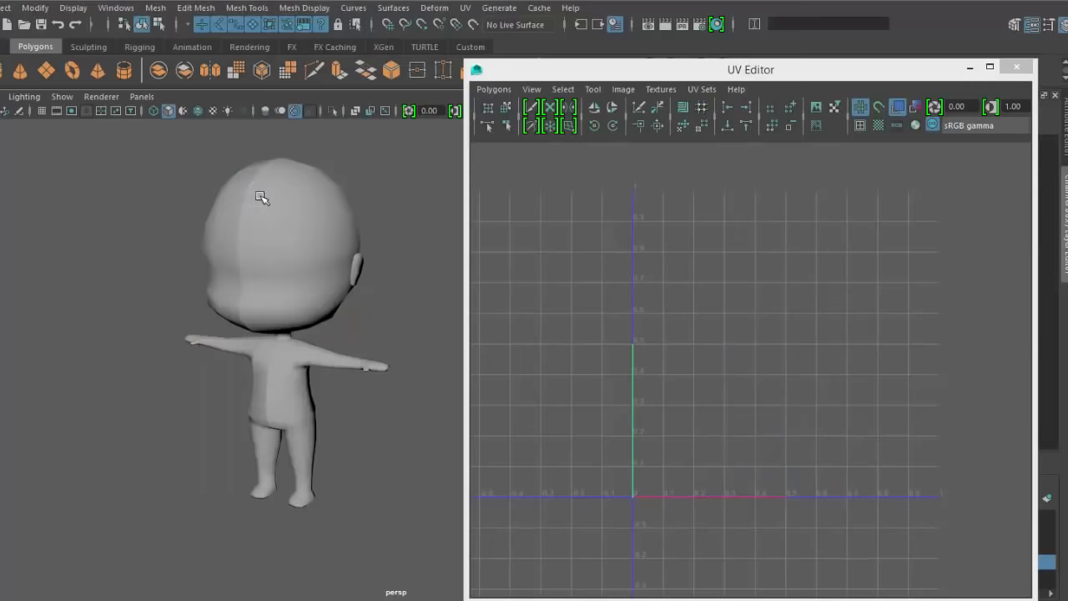
double_click(244, 218)
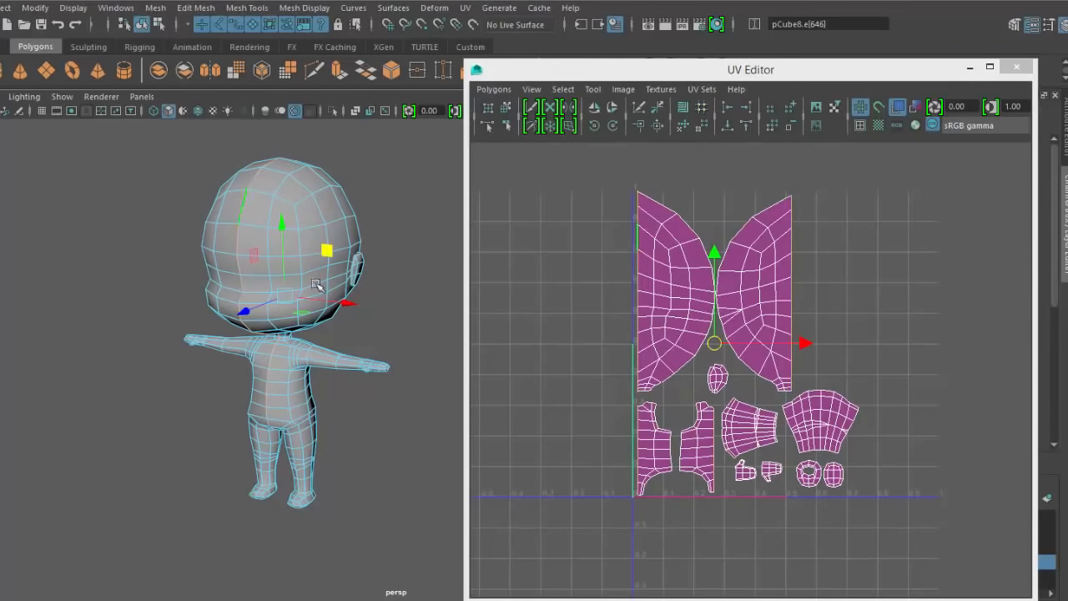
left_click_drag(317, 286, 317, 251, "alt")
left_click(307, 8)
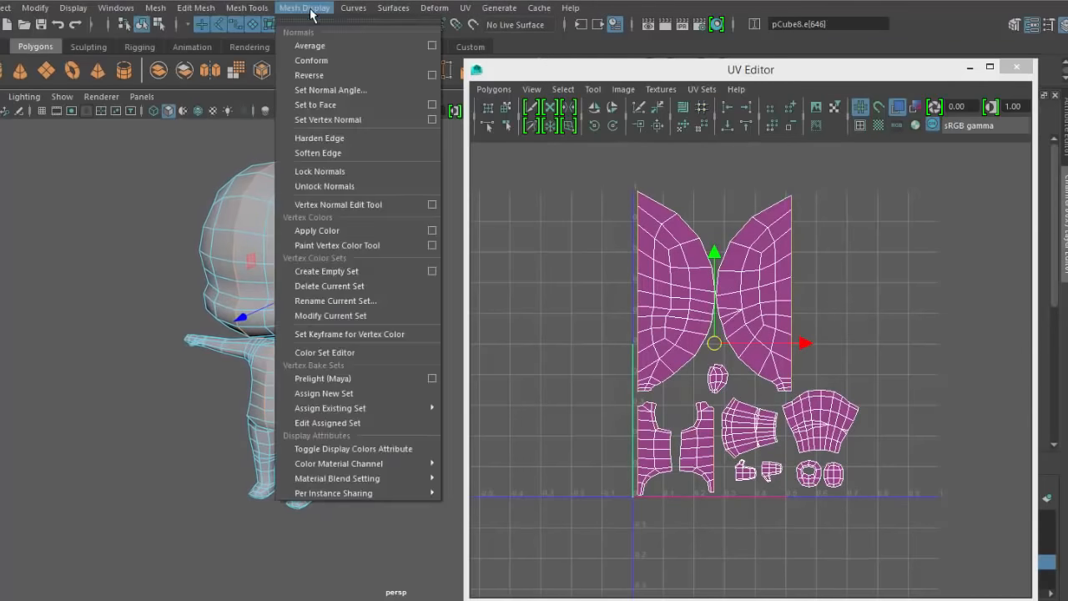
left_click(341, 153)
right_click(293, 228)
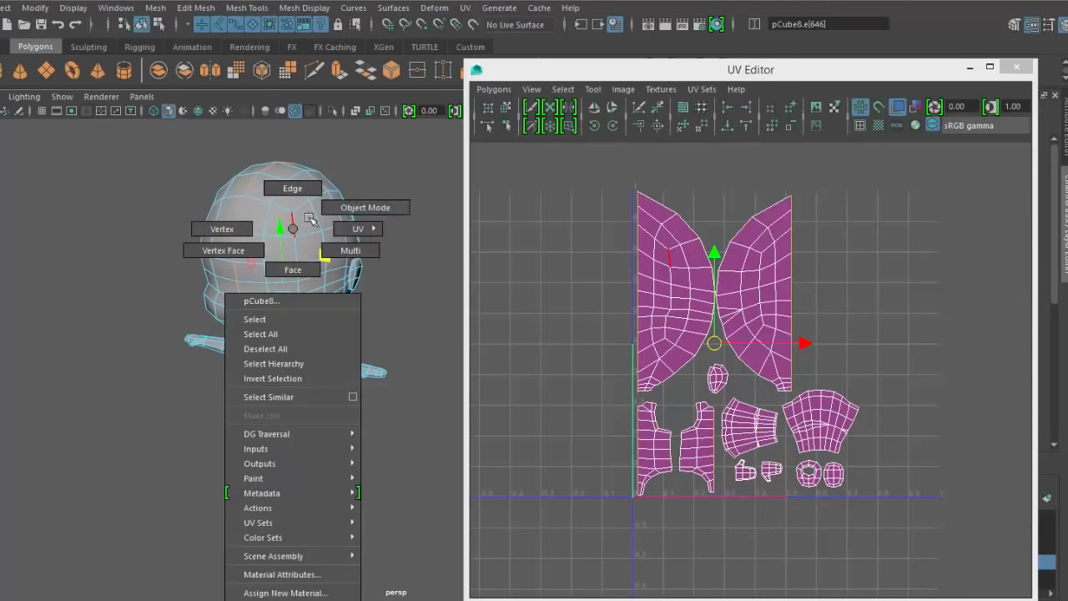
left_click(364, 208)
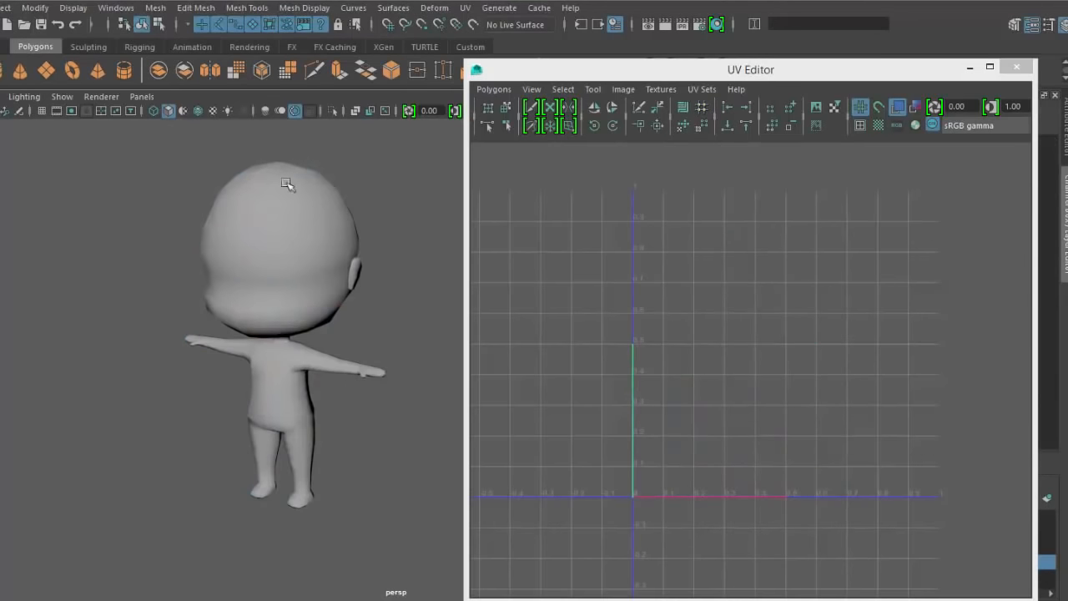
- Display the mirrored body with its checker texture in the viewport
mouse_move(375, 450)
left_mouse_down("alt")
mouse_move(415, 415)
mouse_move(351, 425)
mouse_move(365, 442)
left_mouse_up("alt")
left_click(260, 405)
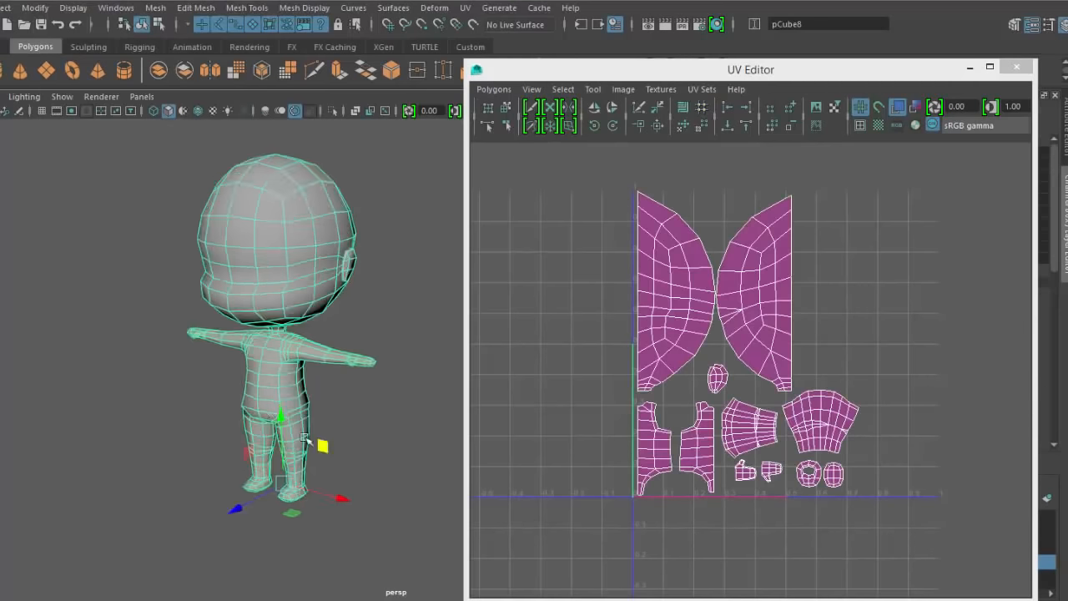
left_click_drag(392, 487, 359, 484, "alt")
key("6")
left_click(435, 460)
mouse_move(435, 459)
left_mouse_down("alt")
mouse_move(376, 506)
mouse_move(434, 489)
mouse_move(375, 453)
mouse_move(101, 443)
mouse_move(167, 479)
mouse_move(358, 486)
mouse_move(382, 472)
mouse_move(373, 513)
mouse_move(351, 487)
left_mouse_up("alt")
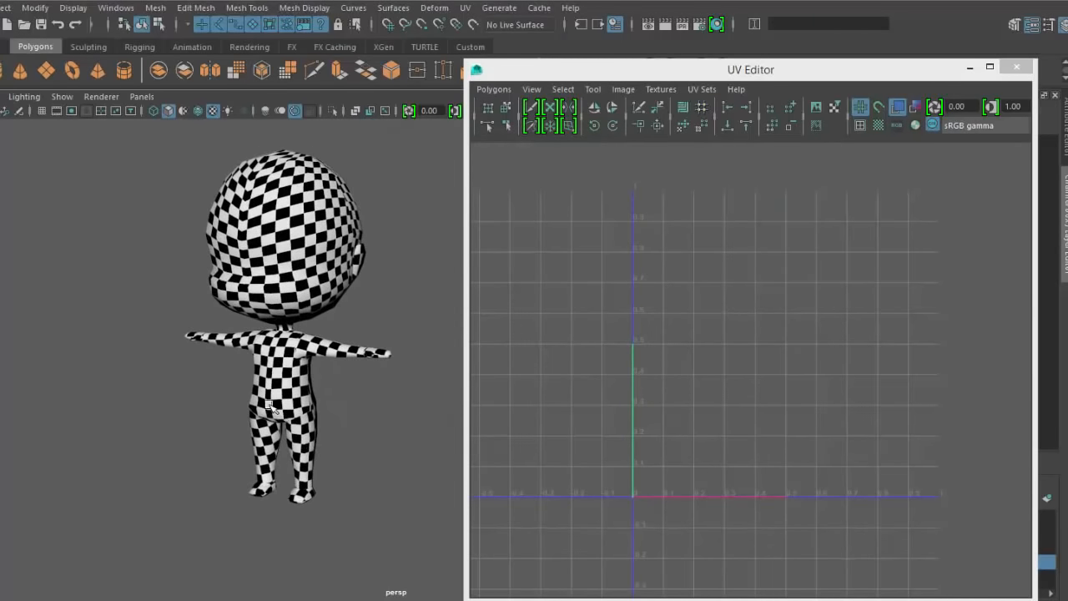
- Separate the two stacked left head half shells and move both outside the tile, side by side
left_click(271, 407)
left_click(642, 264)
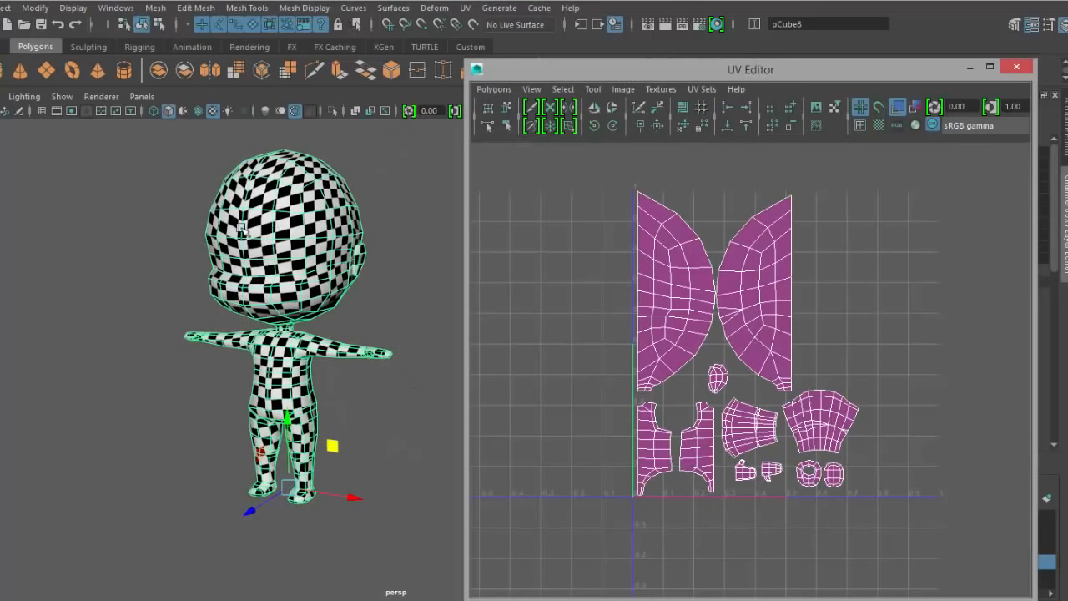
right_click_drag(600, 228, 568, 213)
left_click(663, 275)
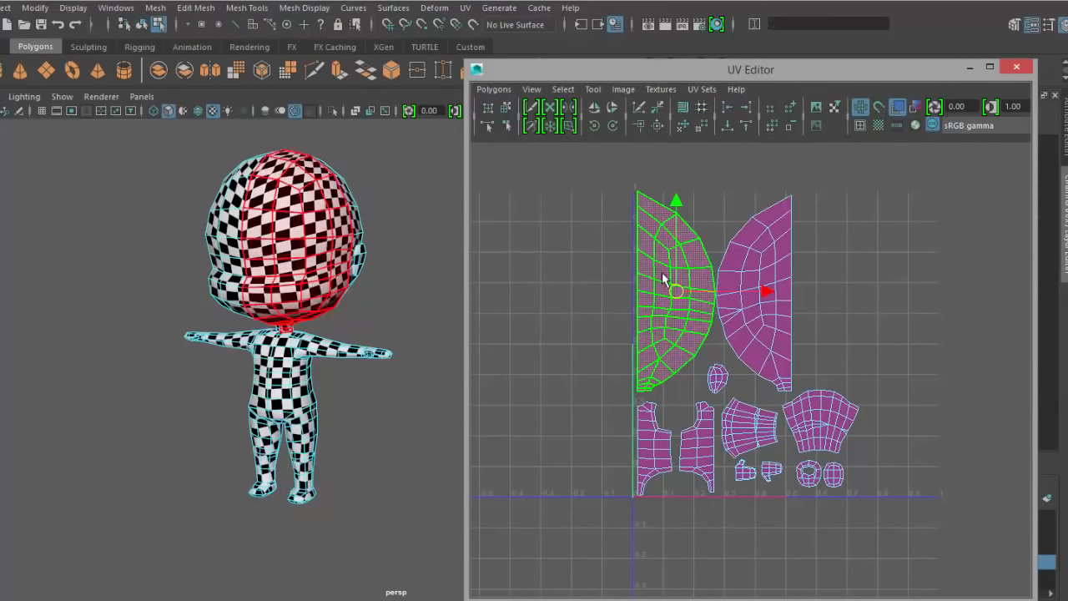
left_click_drag(768, 292, 671, 288)
left_click(680, 276)
left_click_drag(768, 295, 573, 291)
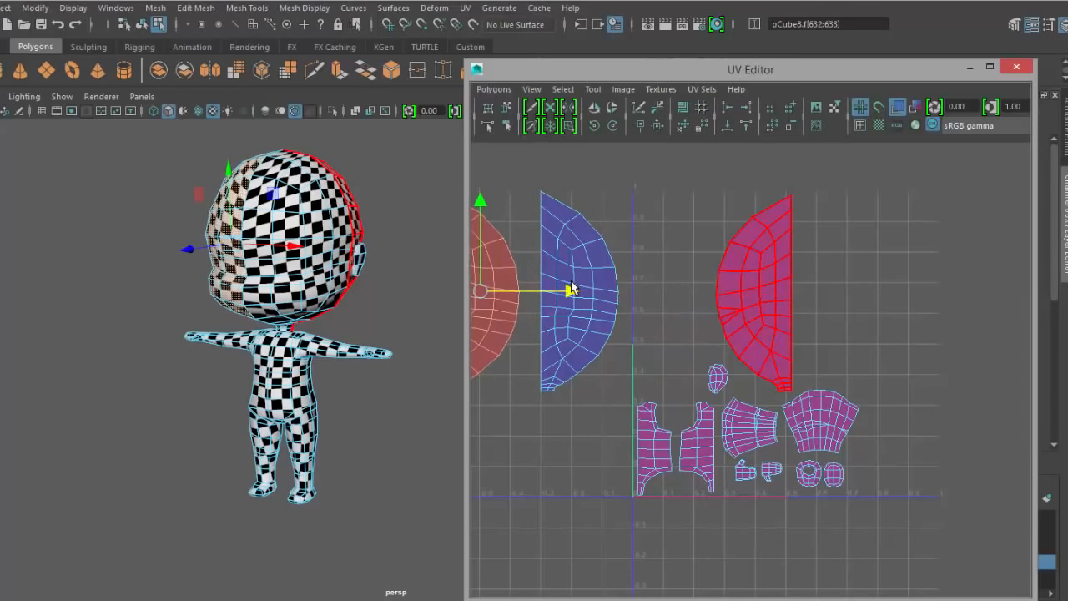
- Flip the mirrored head half shell horizontally and move it slightly away from its counterpart
middle_click_drag(647, 391, 768, 399, "alt")
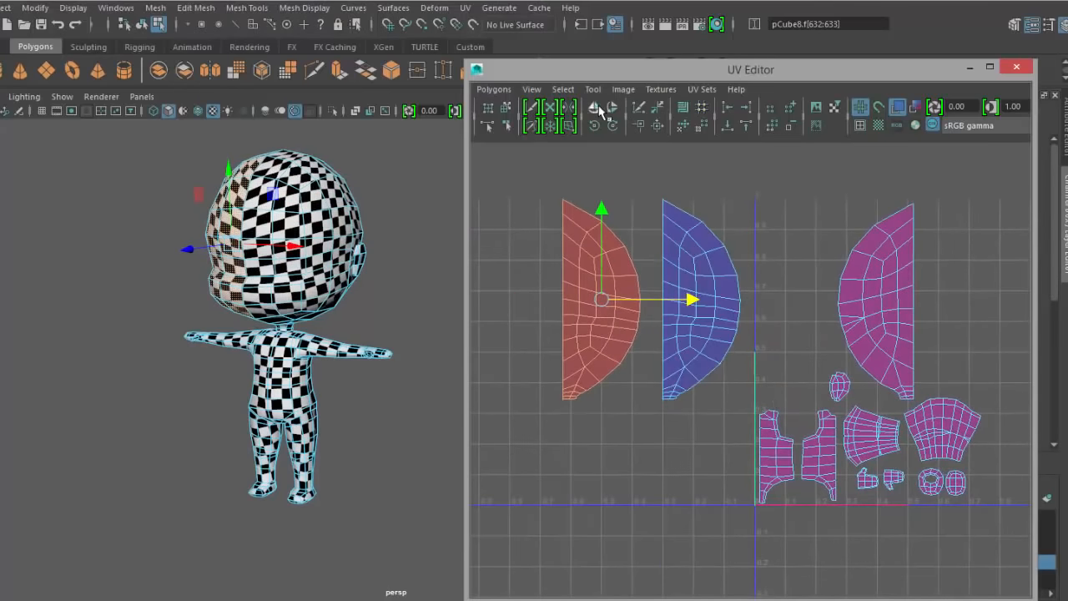
left_click(600, 108)
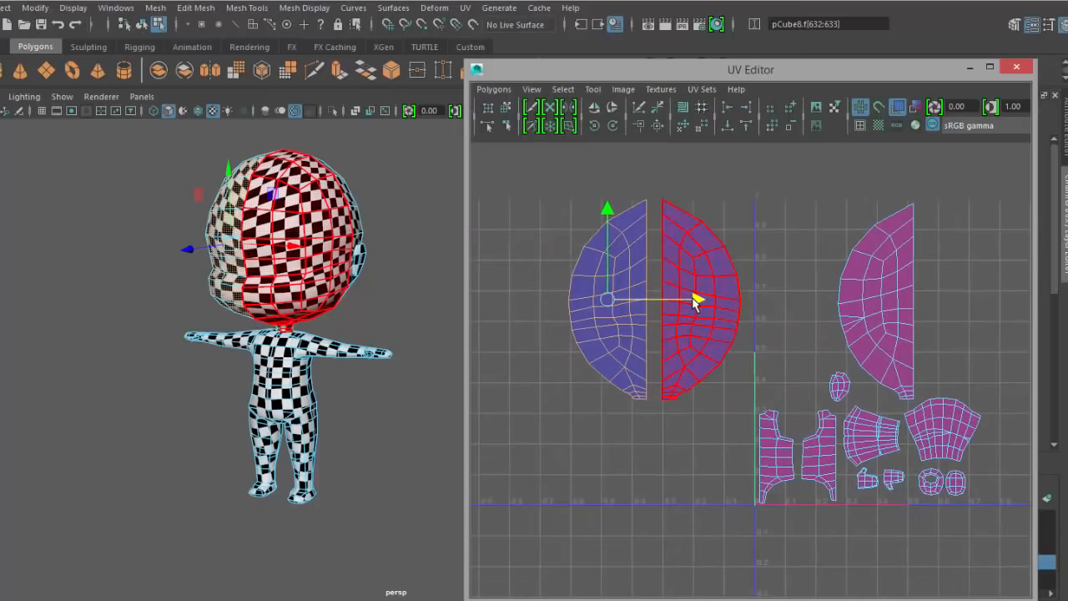
left_click_drag(695, 301, 665, 301)
- Select the centre edges of the two separated left head half shells and Move and Sew them into one shell
left_click(631, 329)
right_click_drag(629, 324, 626, 275)
left_click_drag(645, 389, 643, 395)
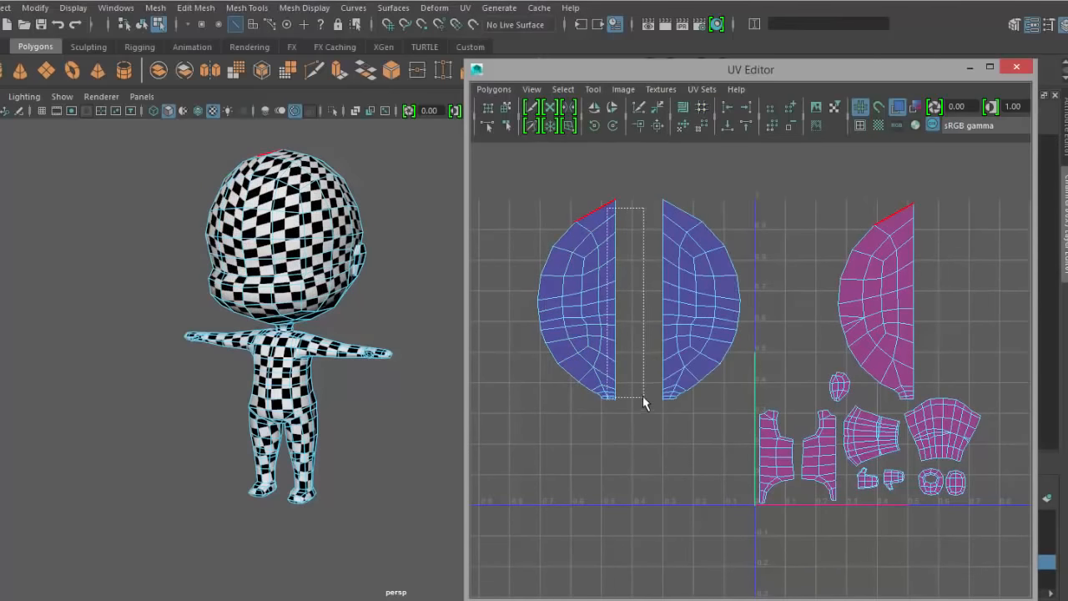
scroll(580, 315, "up", 3)
middle_click_drag(635, 242, 644, 310, "alt")
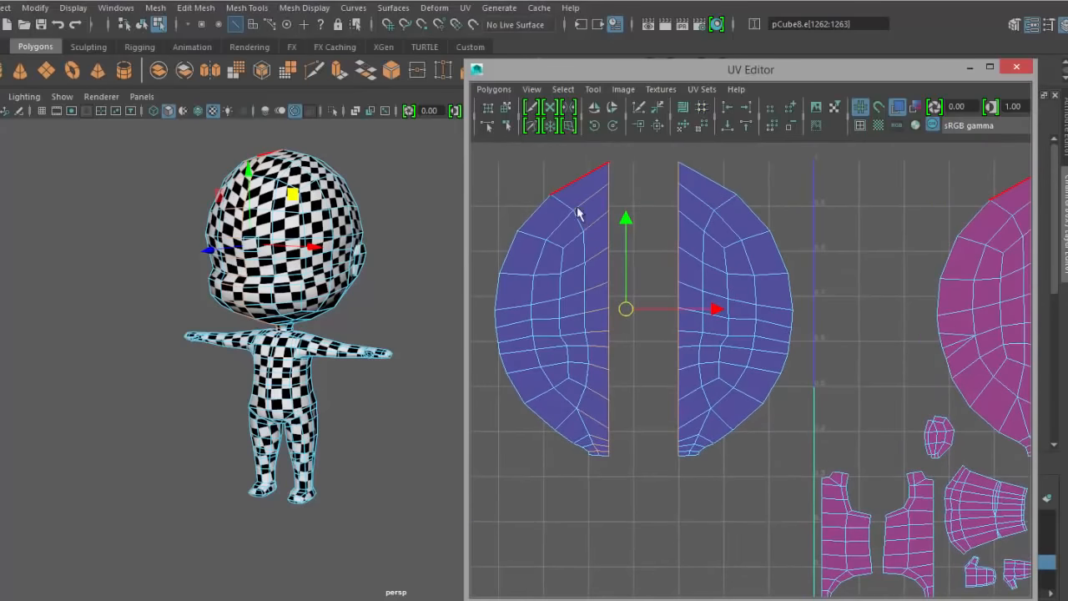
left_click_drag(601, 393, 601, 511)
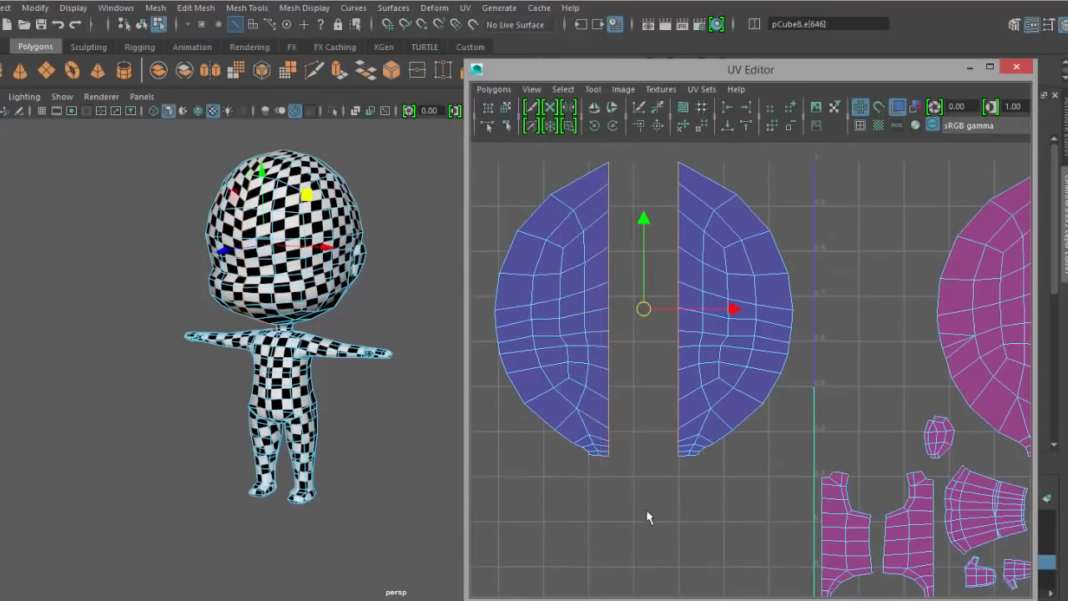
right_click_drag(653, 395, 650, 351, "shift")
middle_click_drag(738, 396, 692, 398, "alt")
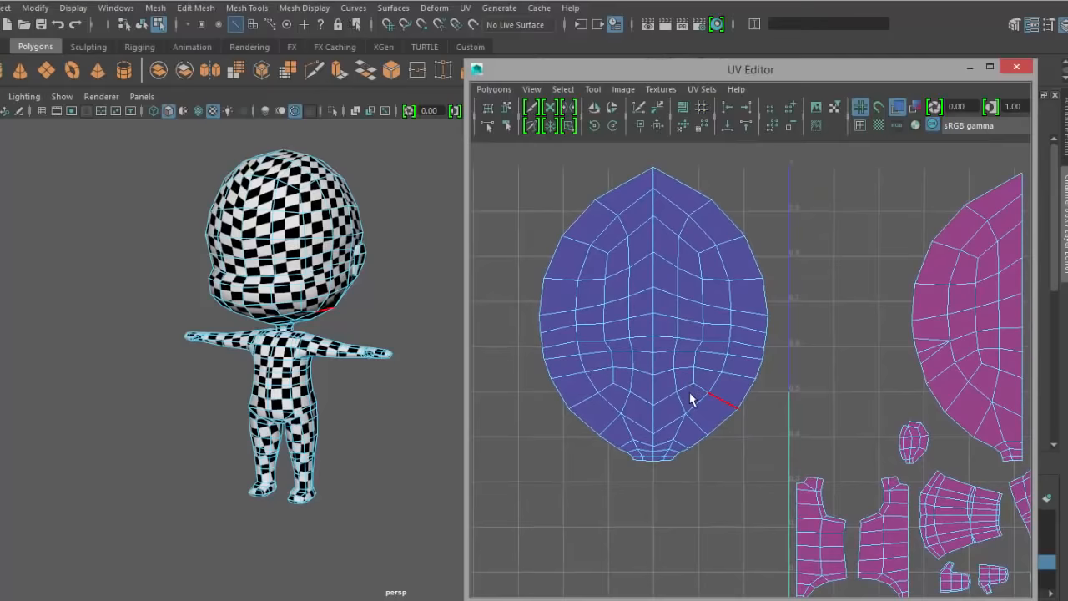
- Select all UVs of the joined head shell and unfold them to even out the checker pattern
left_click_drag(337, 283, 339, 260, "alt")
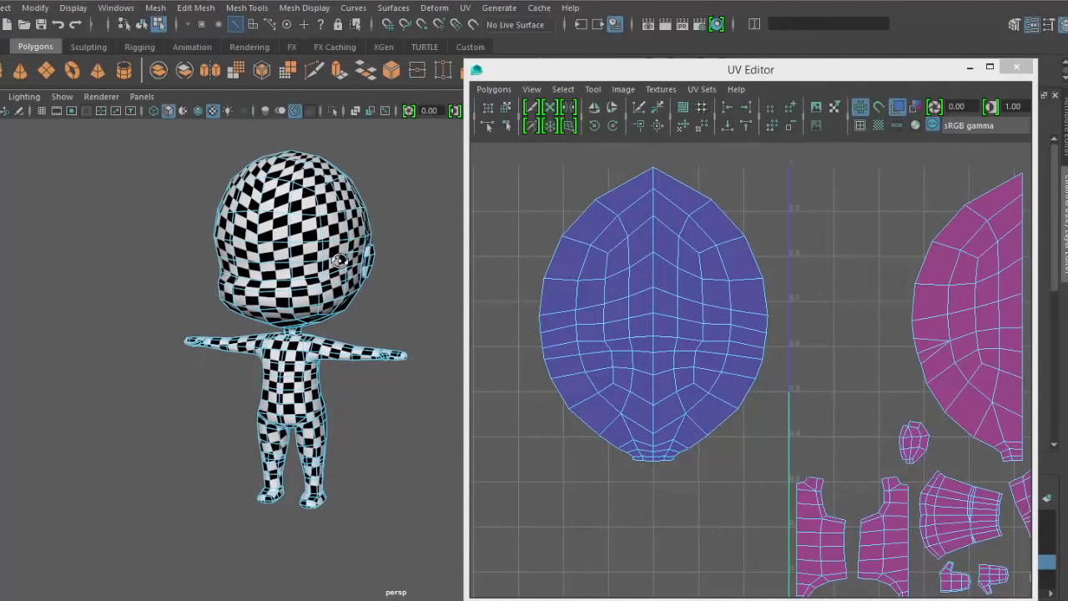
scroll(340, 260, "up", 8)
right_click_drag(705, 342, 695, 342)
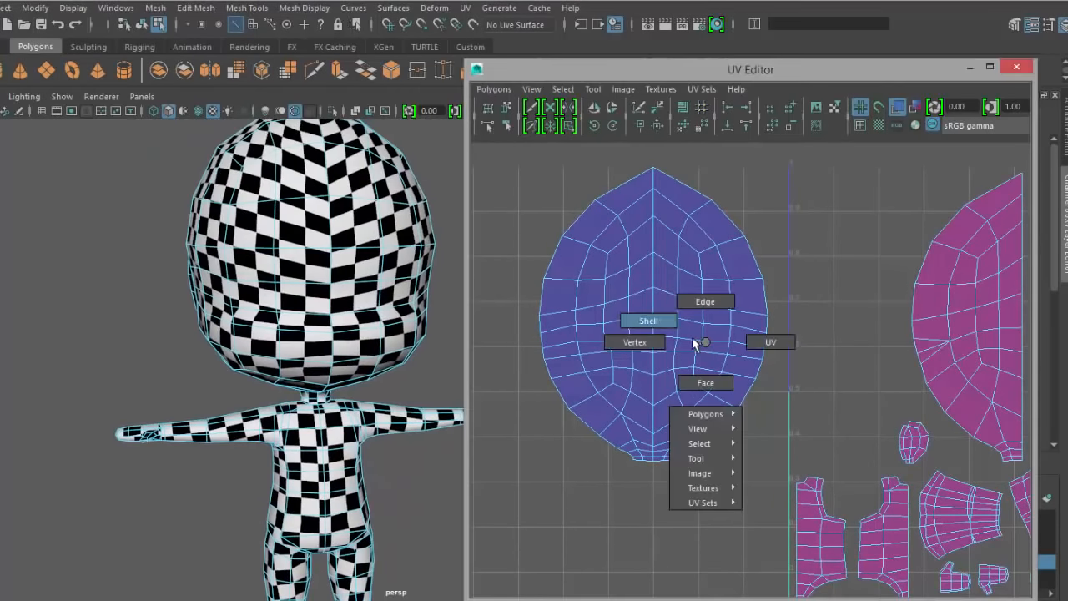
scroll(572, 258, "down", 3)
left_click_drag(582, 208, 775, 452)
right_click_drag(788, 281, 788, 316, "shift")
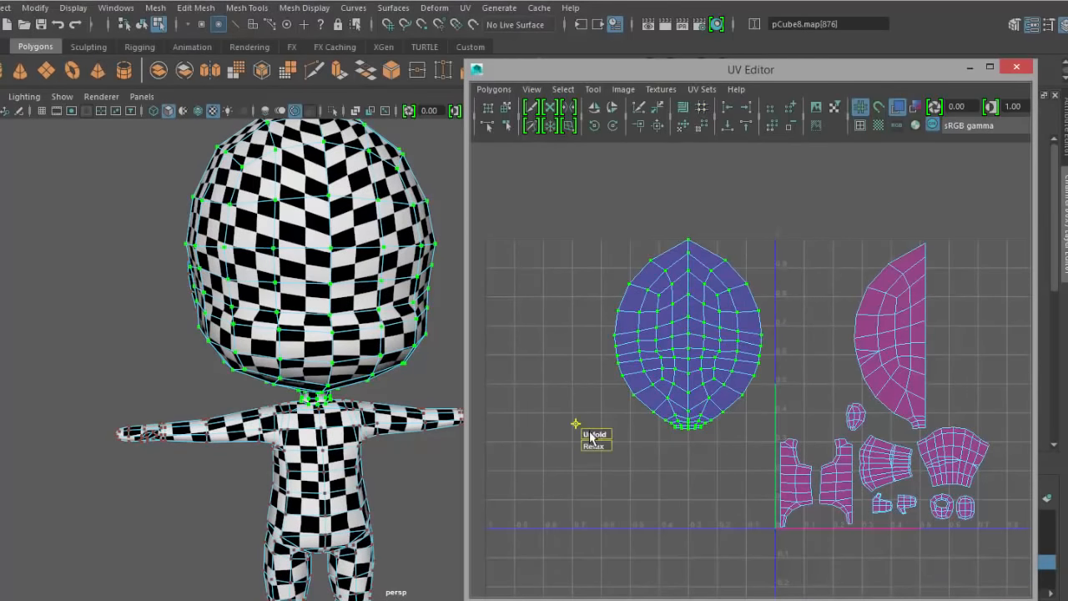
left_click_drag(591, 436, 999, 440)
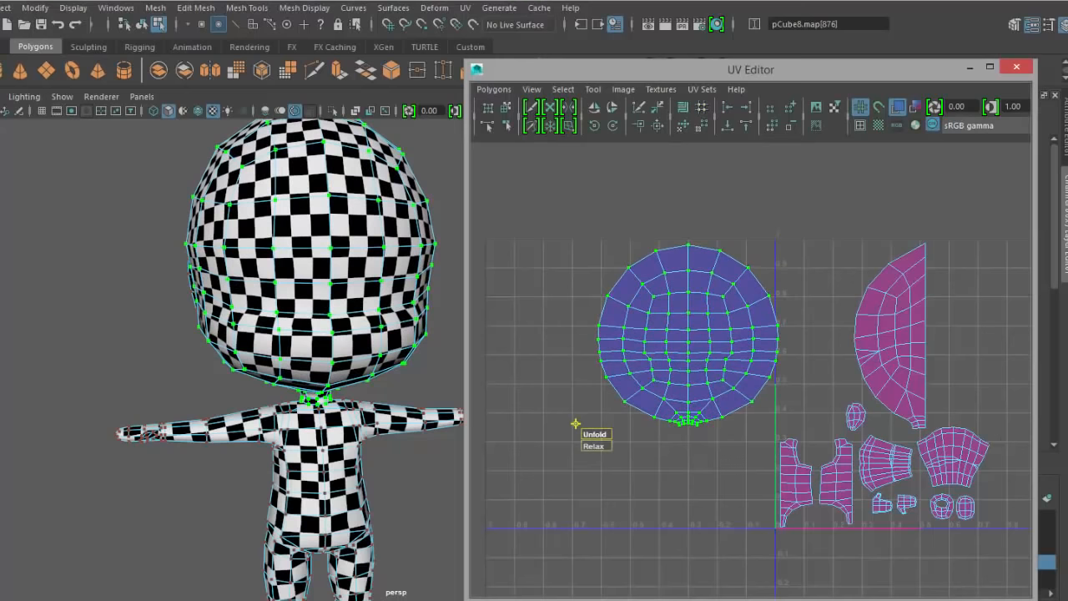
key("w")
- Return to object mode and examine the checker pattern on the unfolded head from several sides
middle_click_drag(740, 444, 718, 438, "alt")
right_click_drag(326, 240, 368, 205)
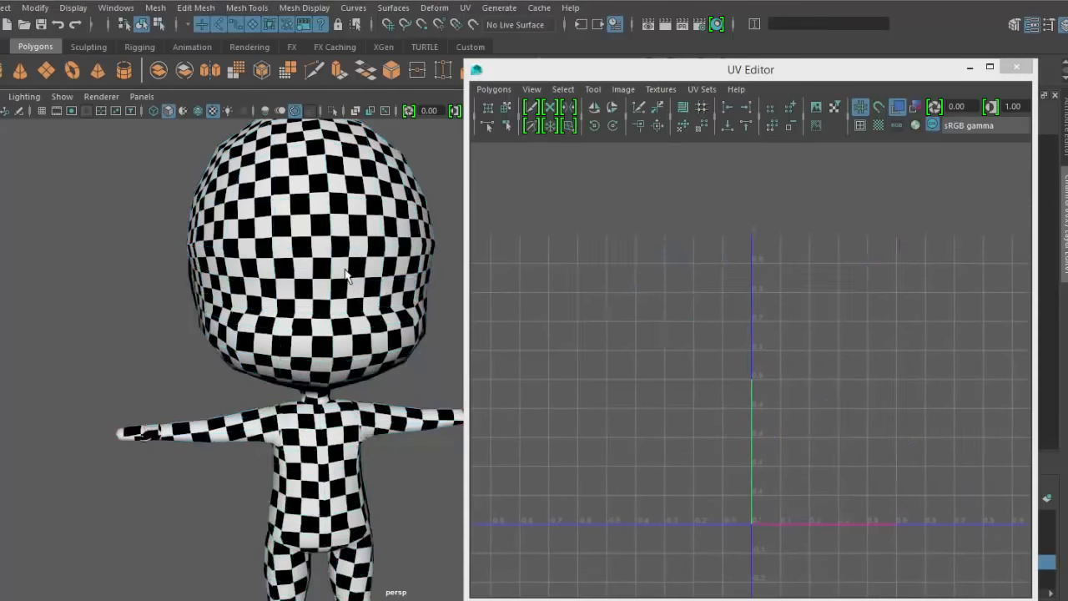
left_click(376, 334)
left_click_drag(393, 361, 264, 351, "alt")
left_click_drag(251, 297, 334, 321, "alt")
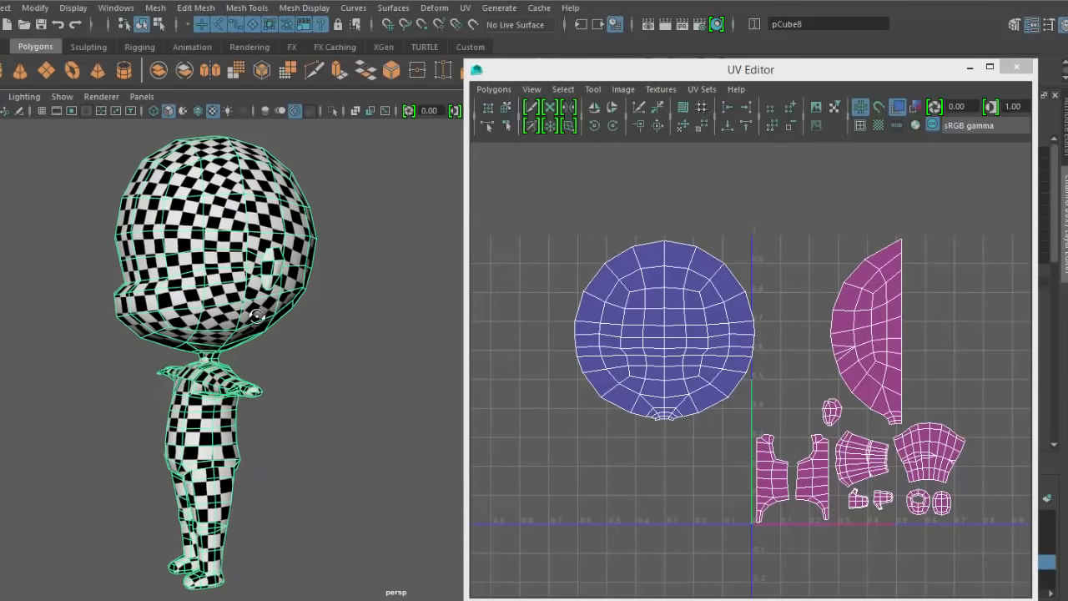
scroll(335, 322, "up", 3)
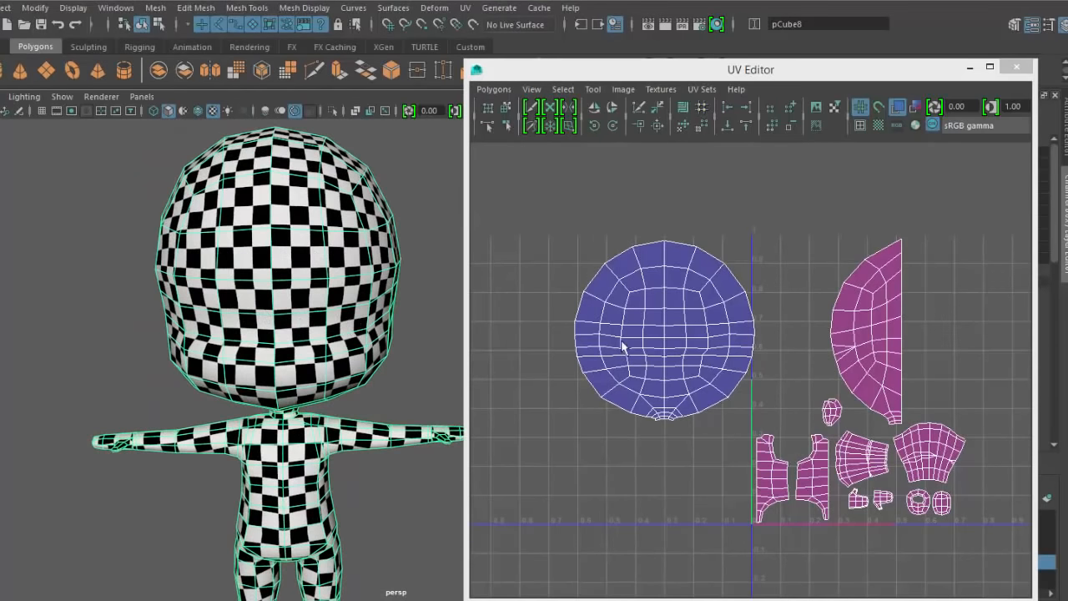
mouse_move(803, 421)
middle_mouse_down("alt")
mouse_move(801, 406)
mouse_move(793, 412)
middle_mouse_up("alt")
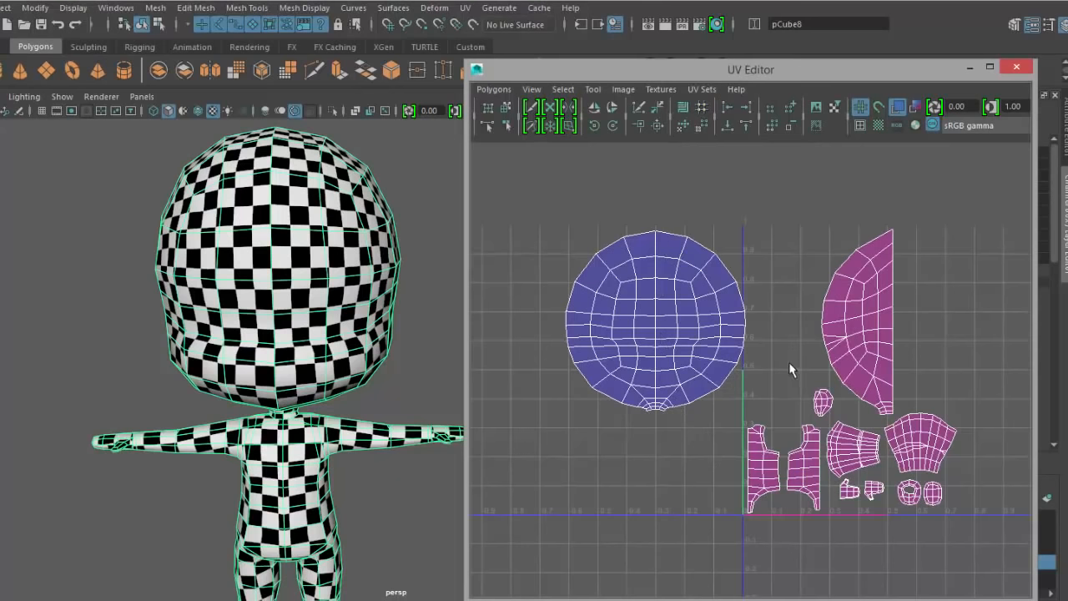
- Undo the head shell's unfold, sewing, flip and separation so both halves are stacked inside the tile again
key("ctrl+z")
key("ctrl+z")
key("ctrl+z")
key("ctrl+z")
key("ctrl+z")
key("ctrl+z")
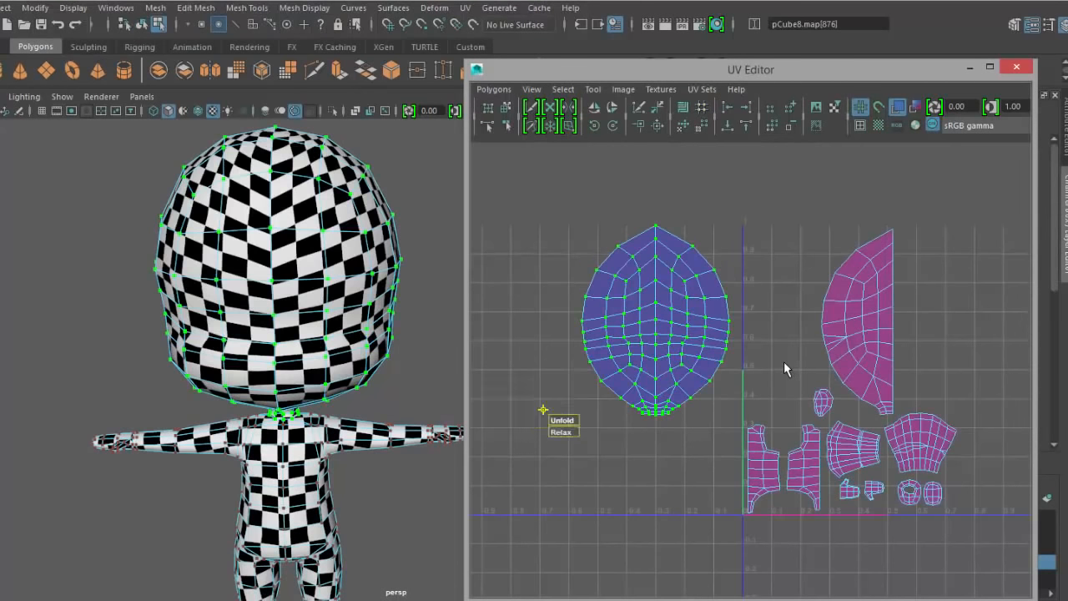
key("ctrl+z")
key("ctrl+z")
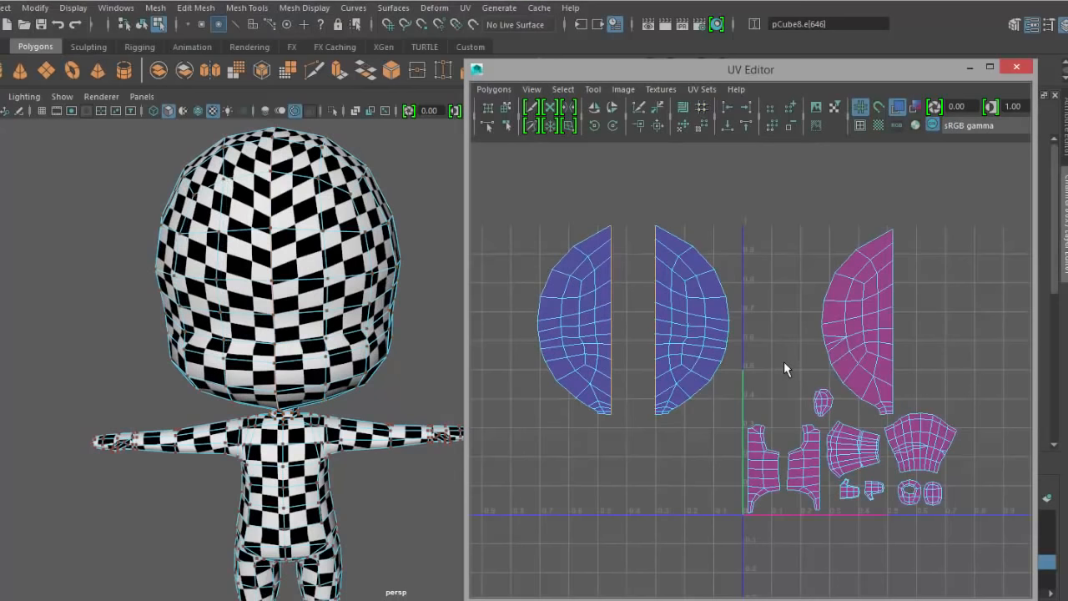
key("ctrl+z")
key("ctrl+z")
key("ctrl+z")
key("ctrl+z")
key("ctrl+z")
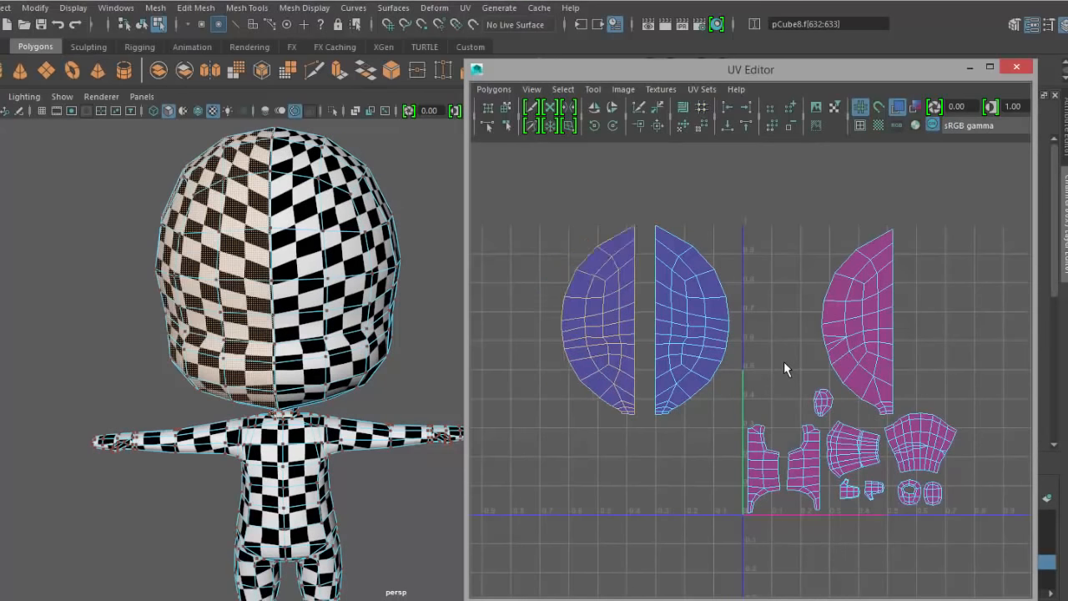
left_click(673, 374)
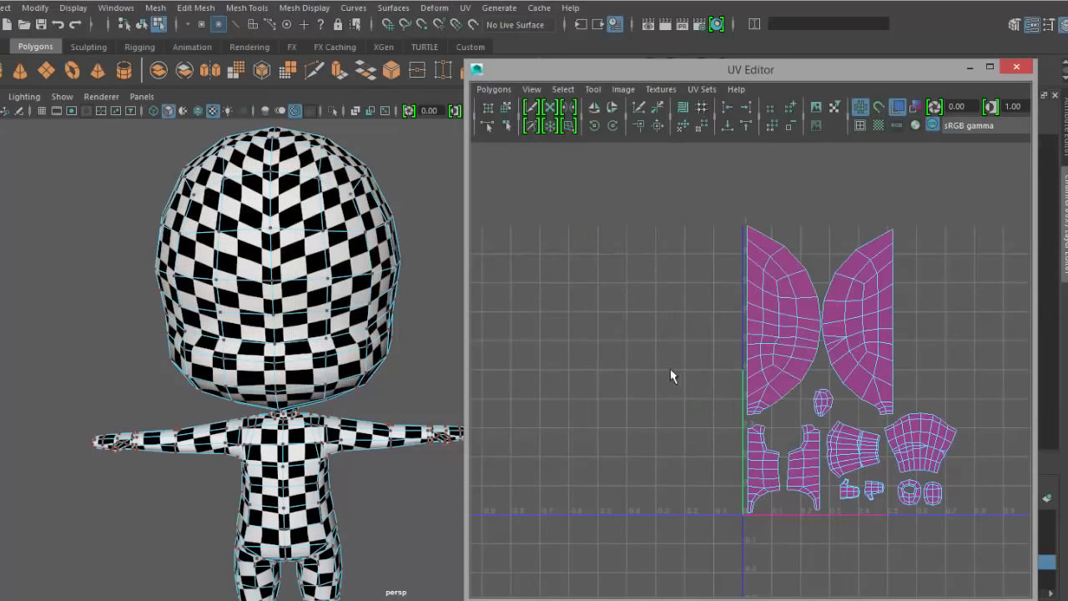
- Select the stacked right head half shells and shift them slightly away from the left head shells
middle_click_drag(924, 429, 794, 410, "alt")
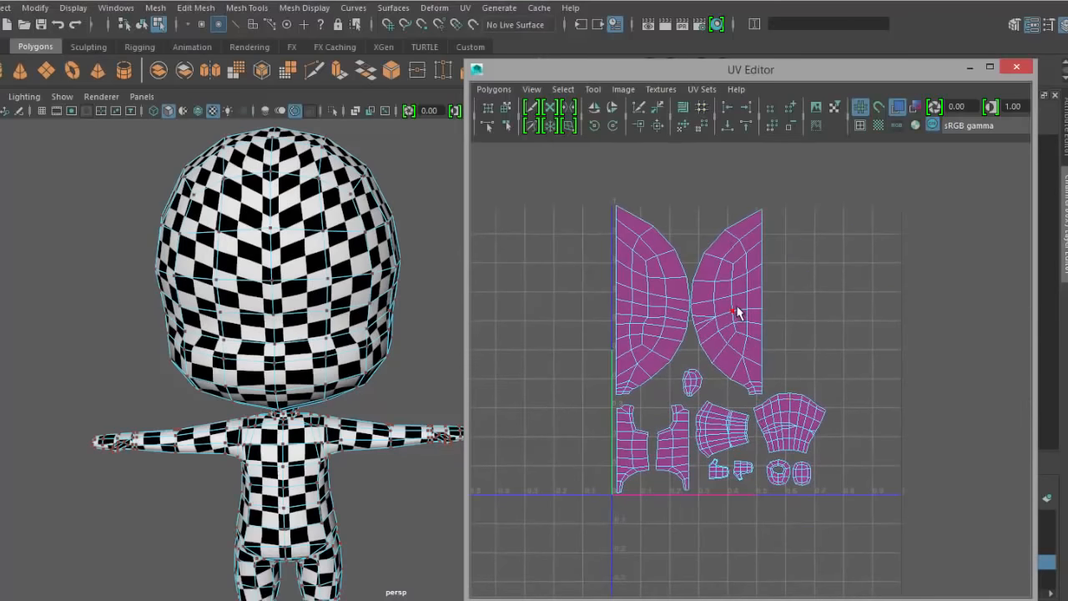
right_click_drag(781, 257, 733, 313)
left_click(733, 313)
left_click(809, 290)
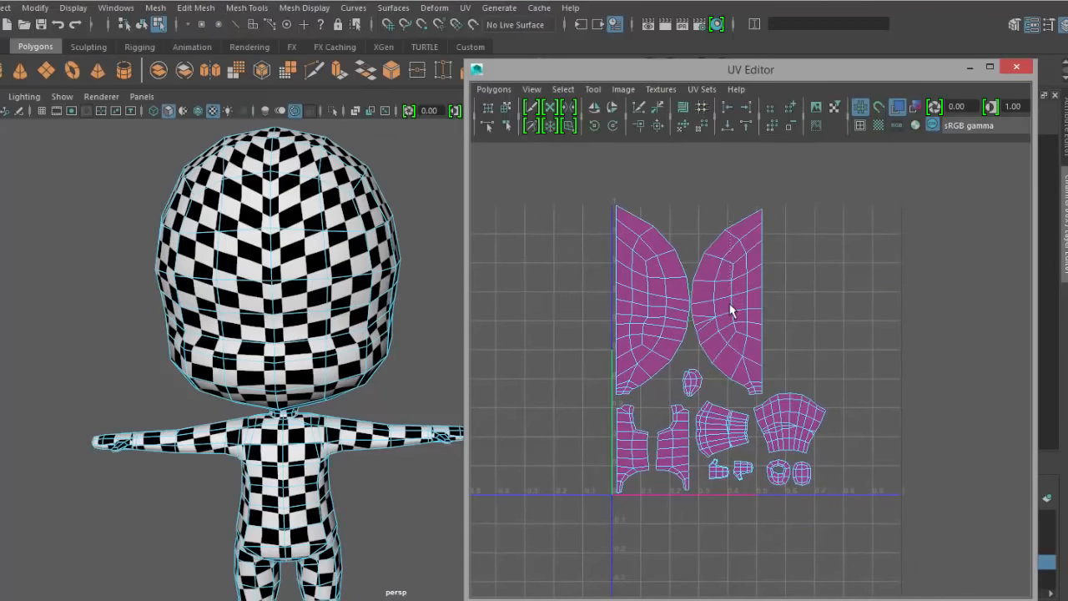
left_click(731, 302)
left_click_drag(708, 189, 797, 339)
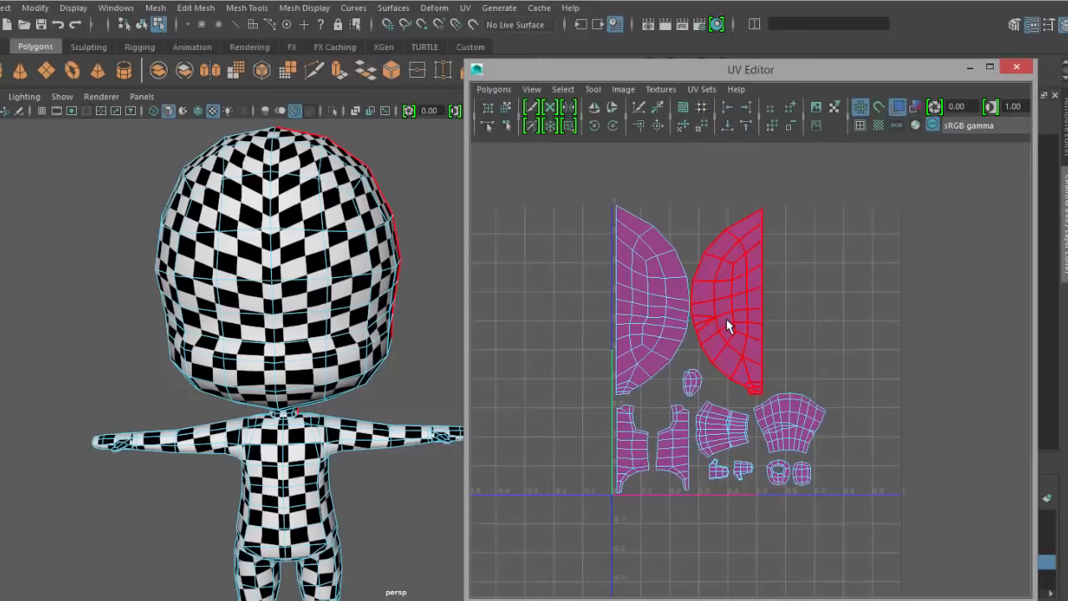
right_click_drag(424, 242, 372, 230, "alt")
left_click_drag(371, 229, 321, 219, "alt")
left_click(370, 273)
middle_click_drag(414, 237, 377, 280, "alt")
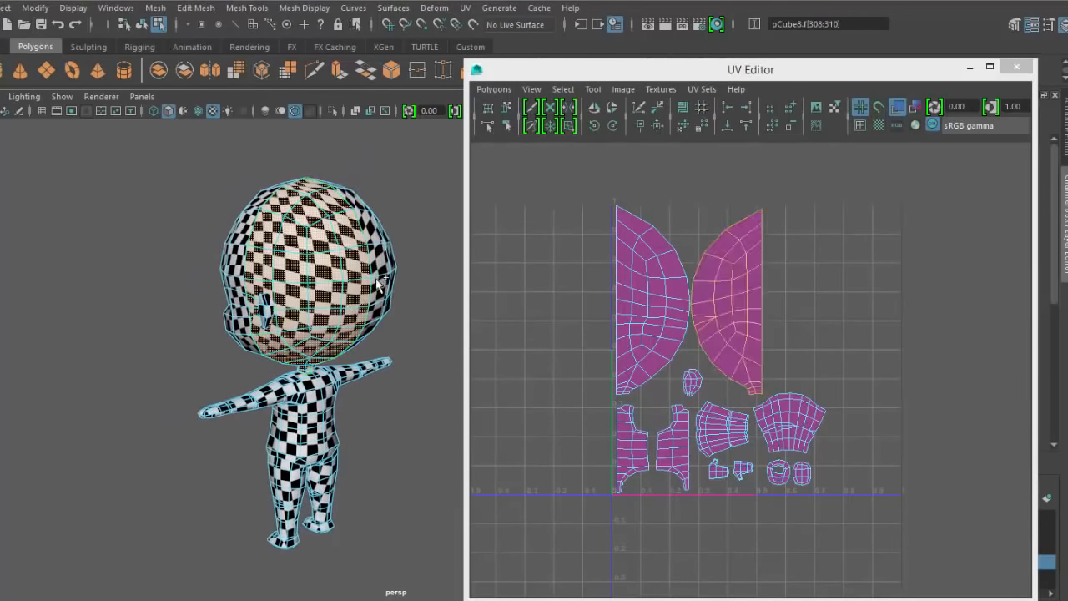
left_click(743, 310)
key("w")
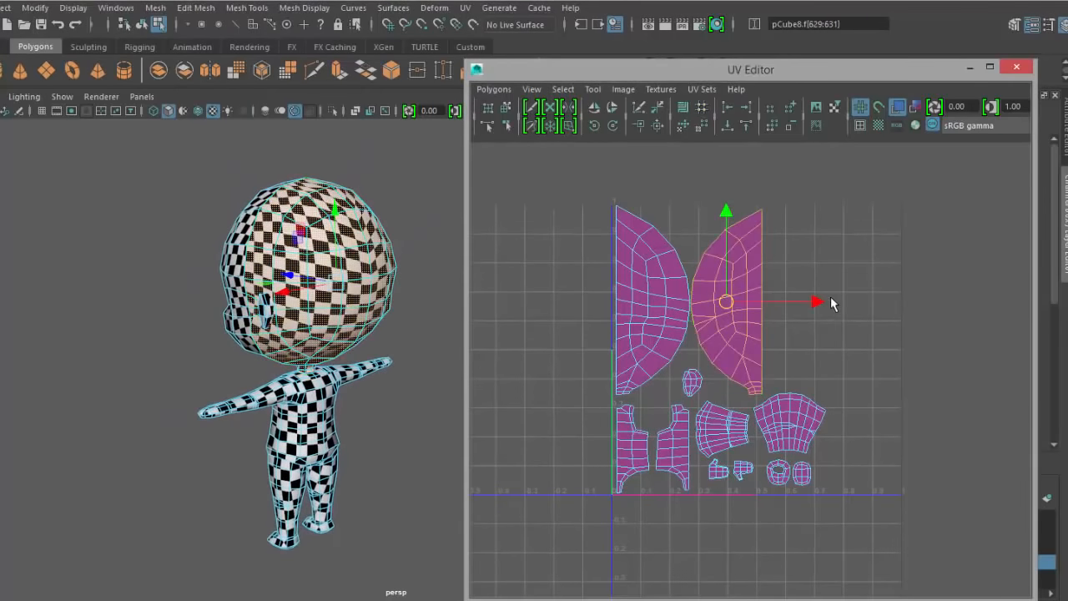
left_click_drag(818, 303, 820, 303)
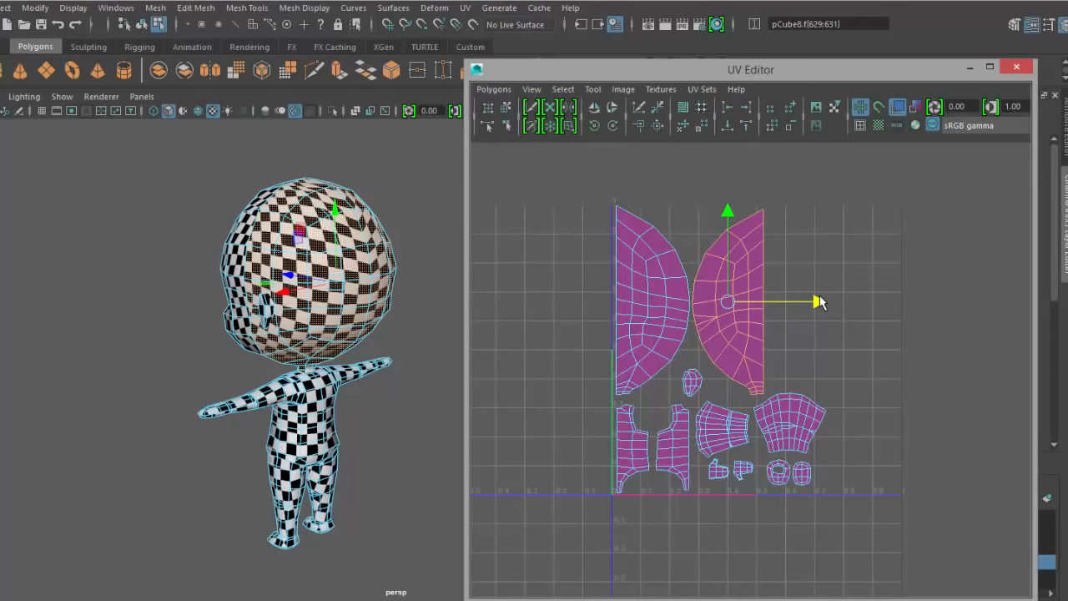
left_click_drag(818, 302, 821, 302)
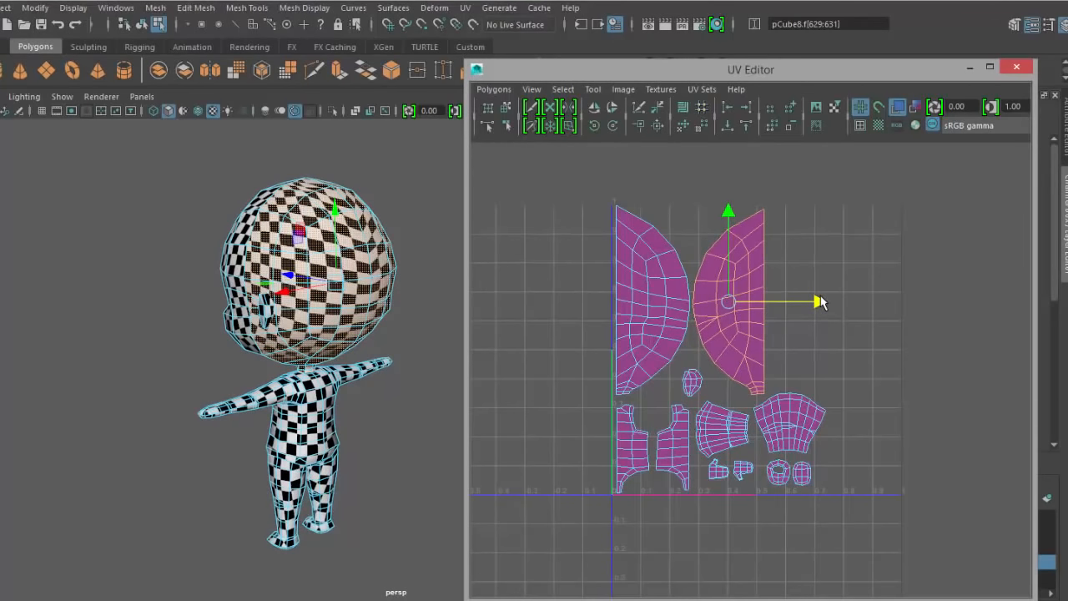
left_click(726, 351)
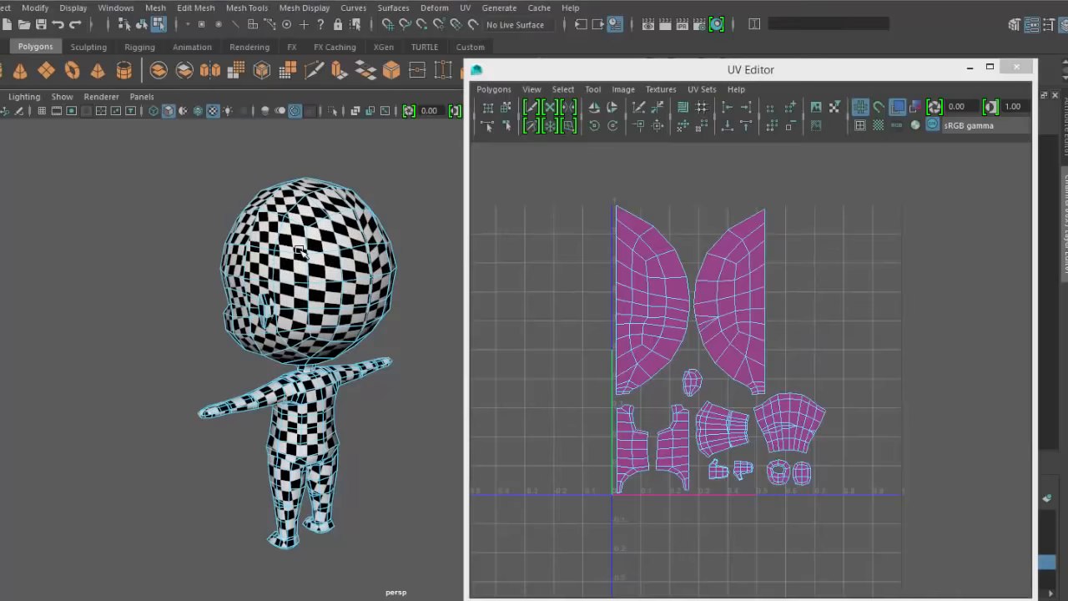
- Return to object mode and examine the checker texture on the head and body
key("F8")
left_click(340, 265)
key("f")
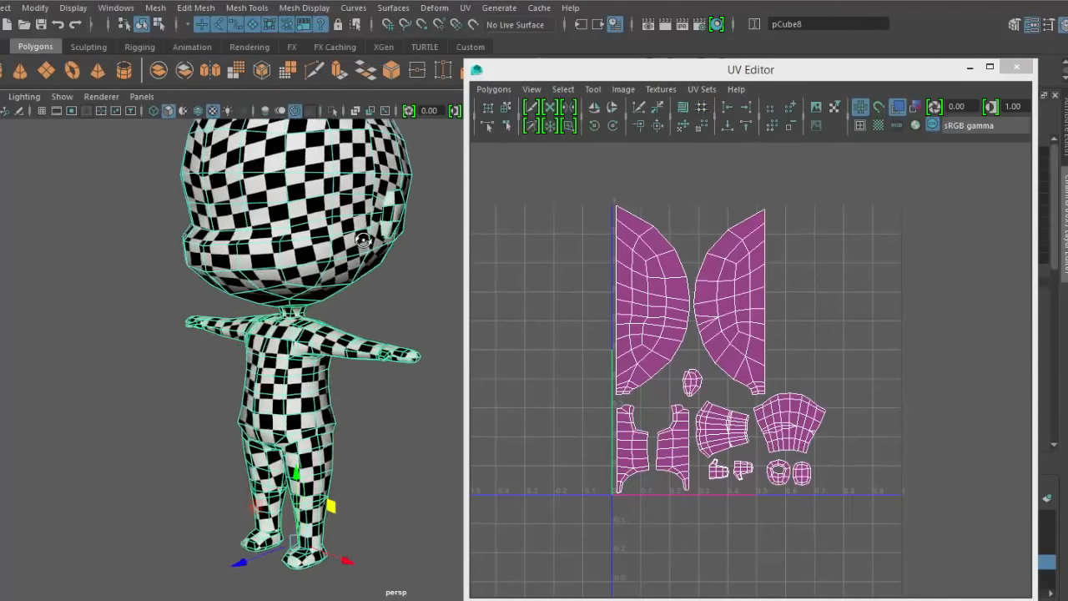
scroll(255, 331, "up", 2)
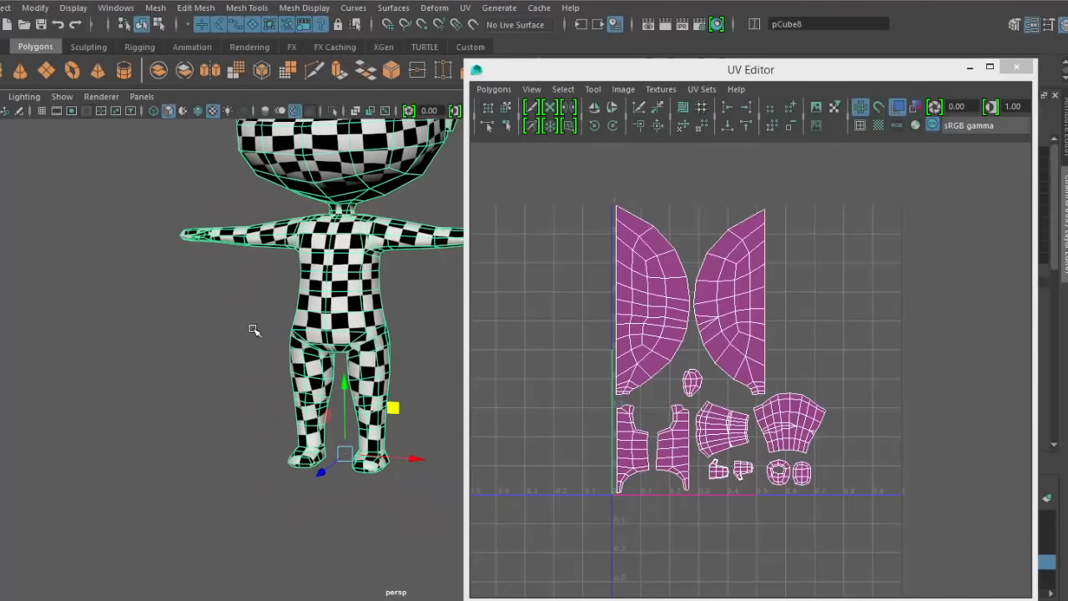
scroll(321, 296, "up", 2)
scroll(321, 298, "down", 2)
scroll(714, 435, "up", 5)
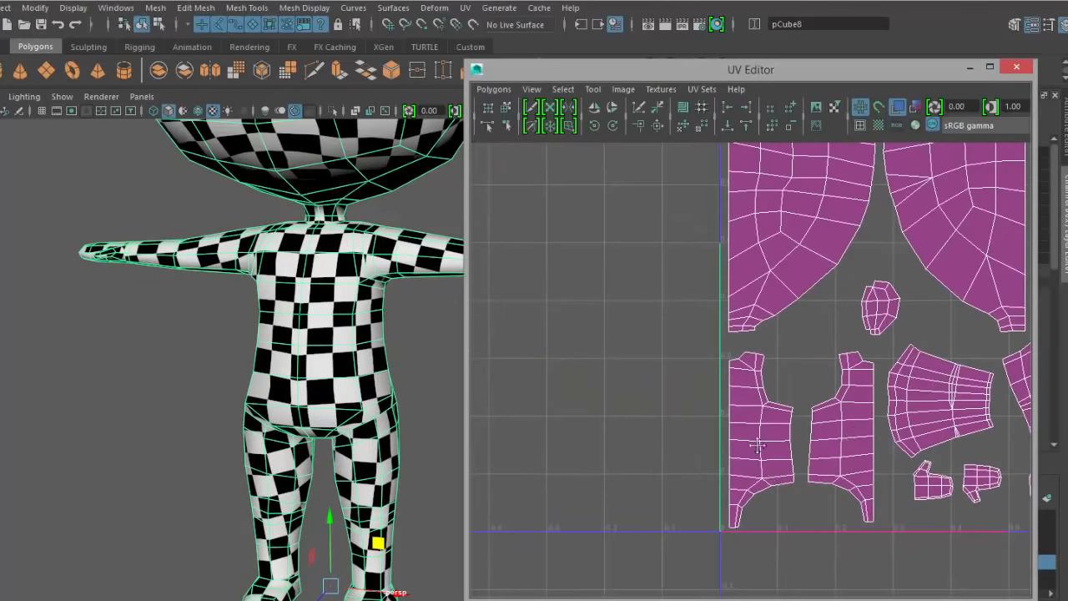
- Separate the two stacked front torso half shells and move both outside the tile, side by side
right_click_drag(323, 265, 317, 306)
left_click(284, 293)
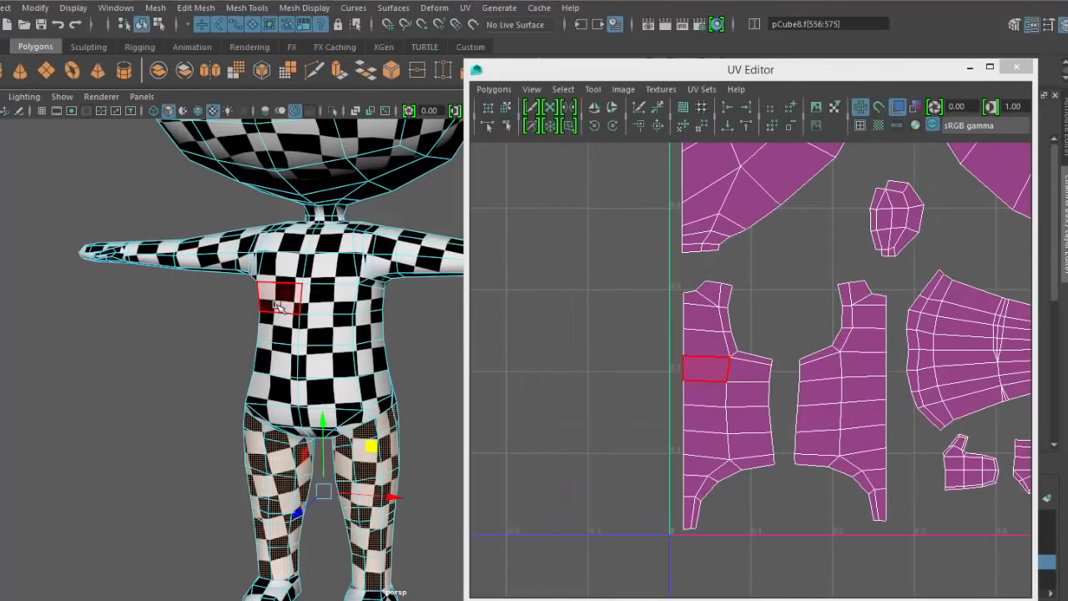
key("w")
right_click_drag(638, 326, 604, 301)
left_click_drag(814, 407, 715, 408)
left_click(752, 424)
left_click_drag(815, 410, 565, 410)
middle_click_drag(652, 451, 716, 433, "alt")
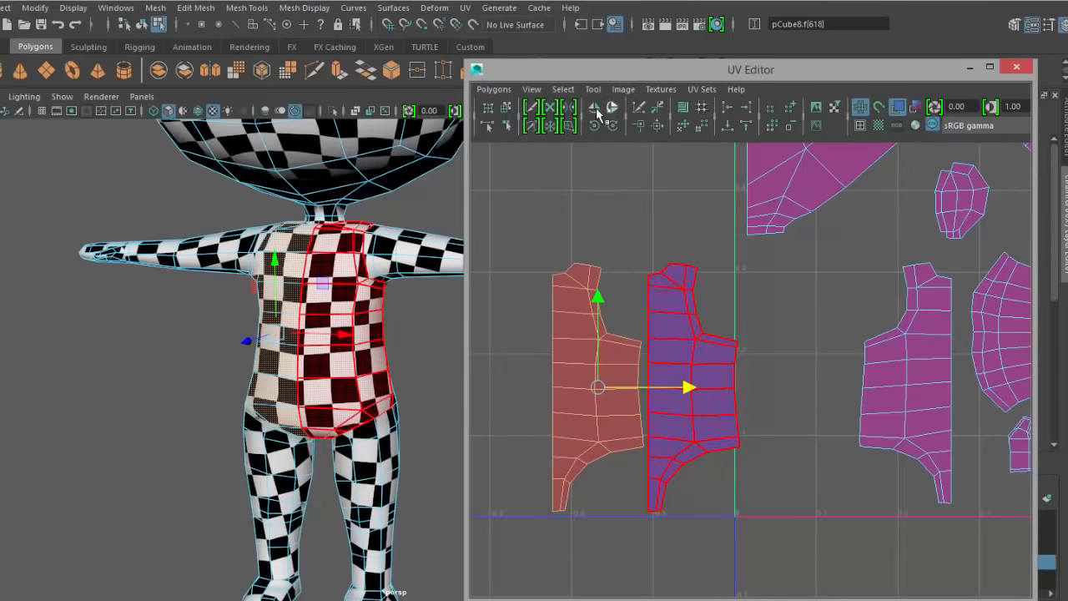
- Flip the outer front torso half shell horizontally and Move and Sew it to its counterpart along the centre edges
left_click(596, 110)
left_click(687, 239)
right_click_drag(733, 274, 734, 233)
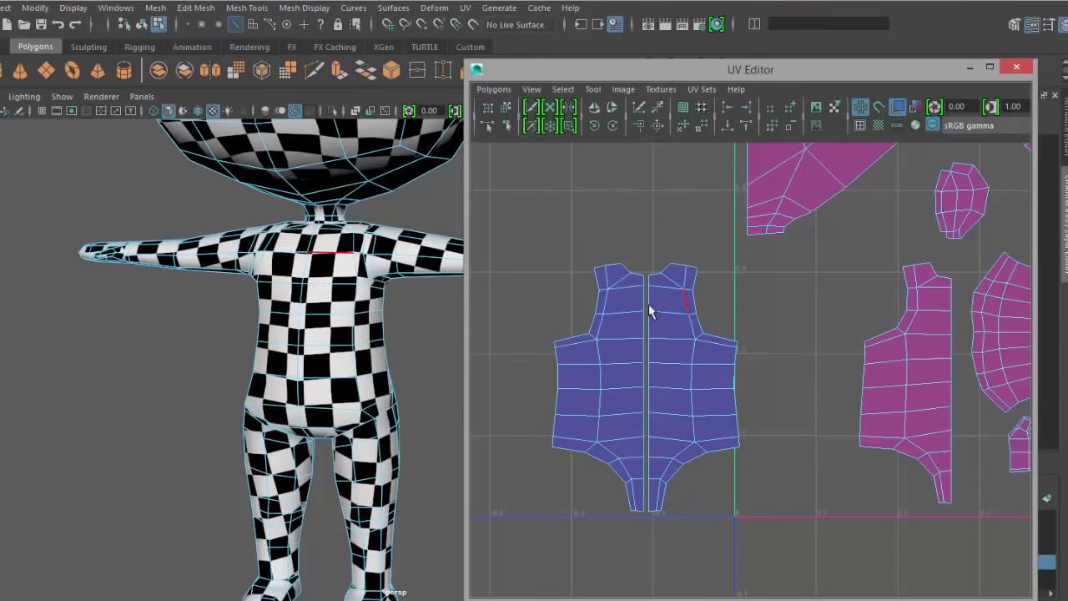
left_click(649, 302)
left_click(801, 336)
left_click_drag(646, 269, 653, 556)
left_click_drag(720, 565, 653, 206, "ctrl")
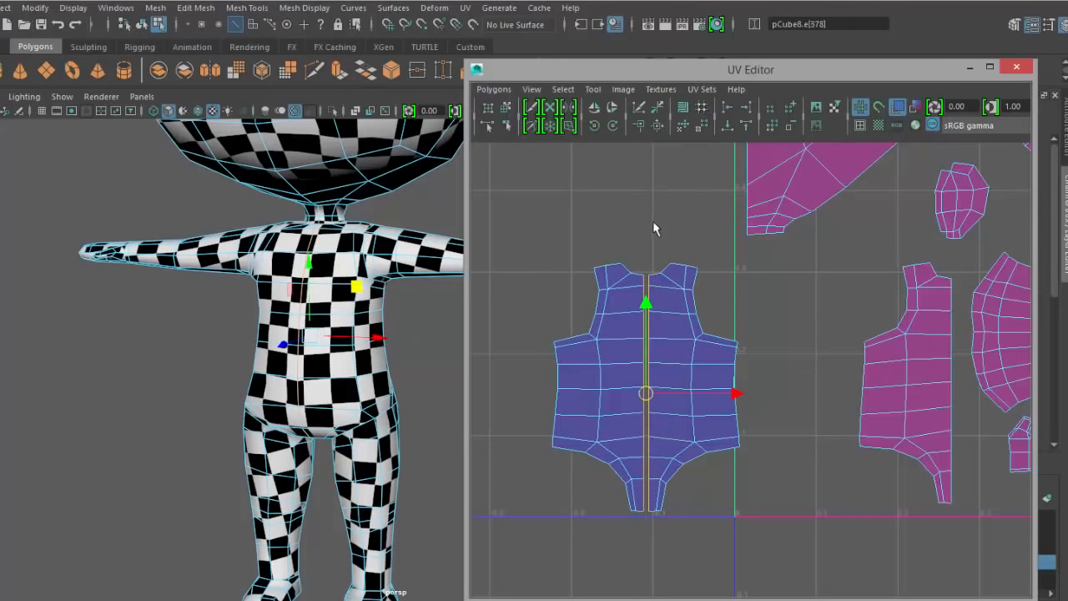
right_click_drag(779, 312, 773, 256, "shift")
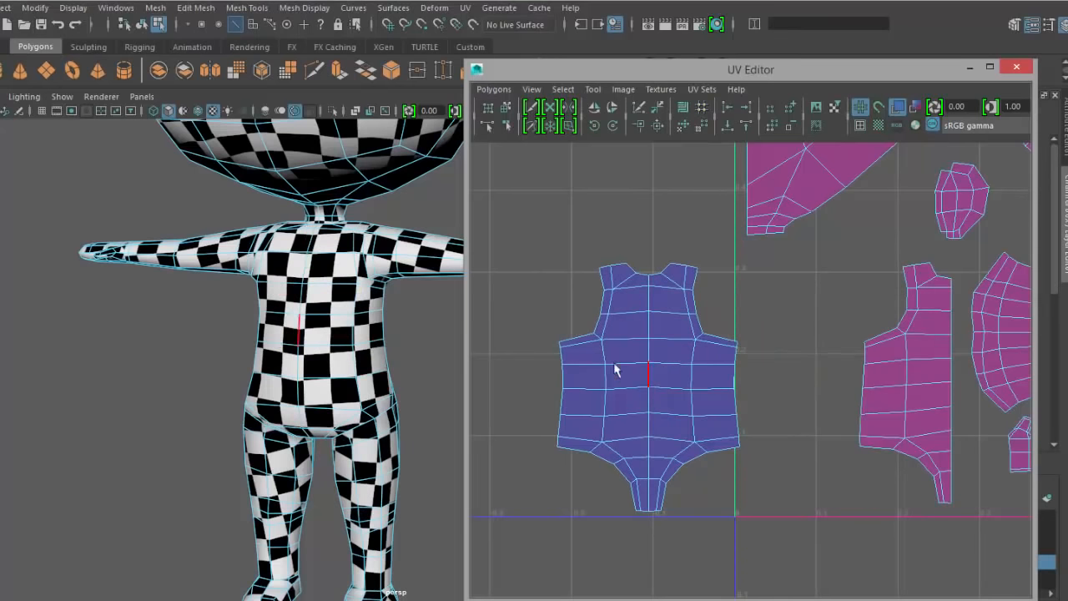
scroll(778, 421, "down", 2)
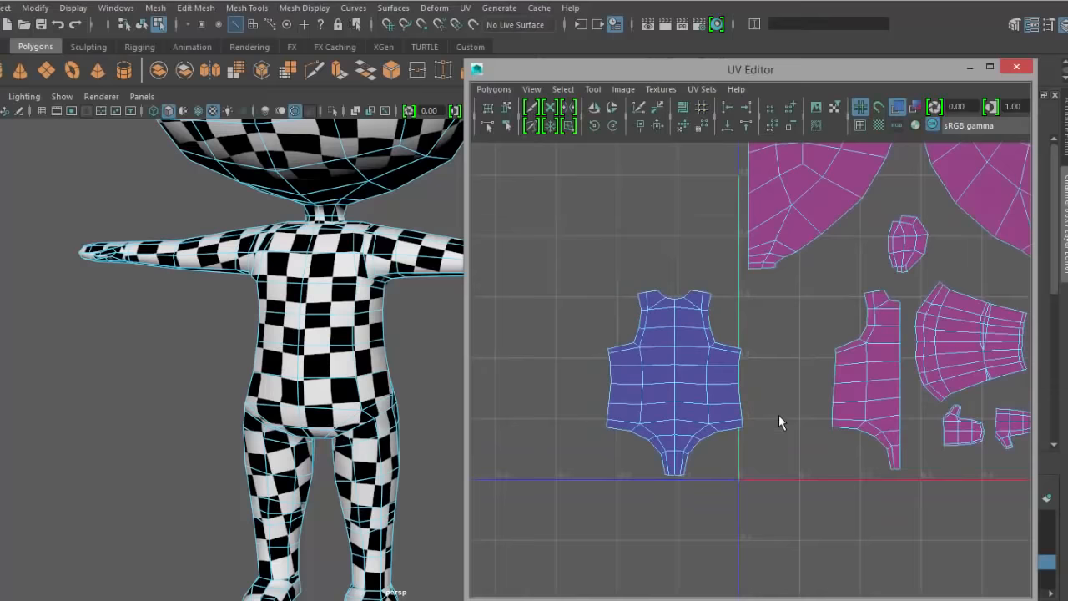
right_click_drag(779, 415, 569, 444, "alt")
middle_click_drag(907, 473, 762, 537, "alt")
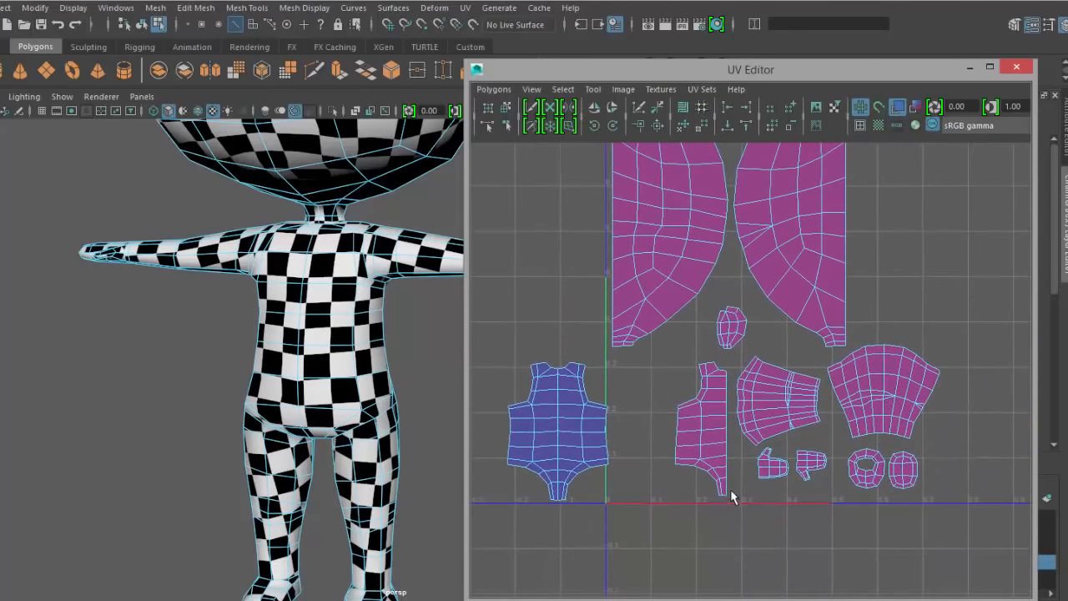
middle_click_drag(916, 476, 918, 488, "alt")
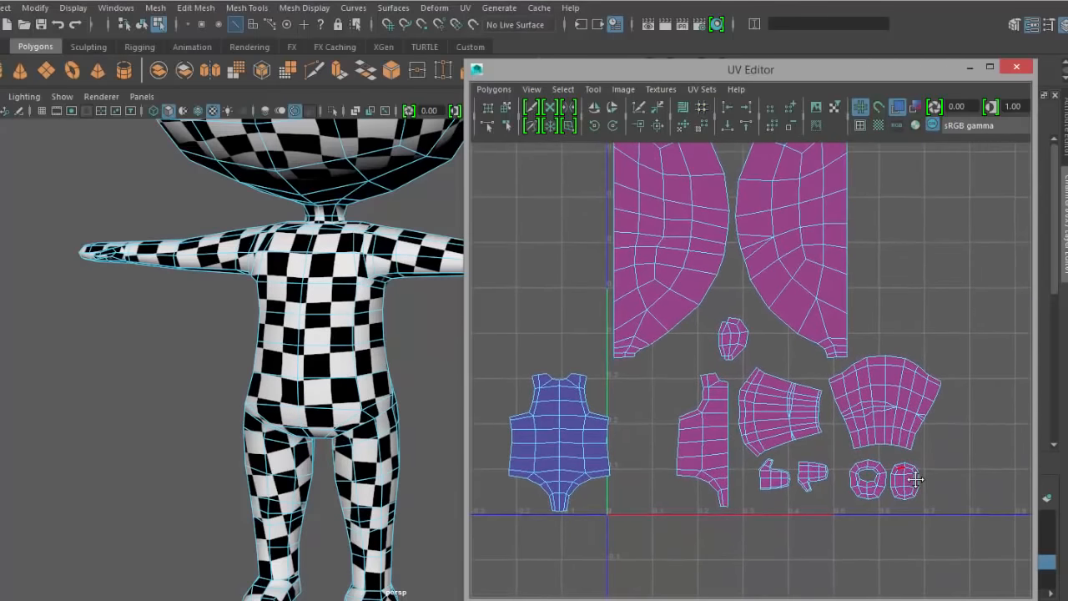
- Undo the sewing, flipping and moving of the two front torso half shells
key("ctrl+z")
key("ctrl+z")
key("ctrl+z")
key("ctrl+z")
key("ctrl+z")
key("ctrl+z")
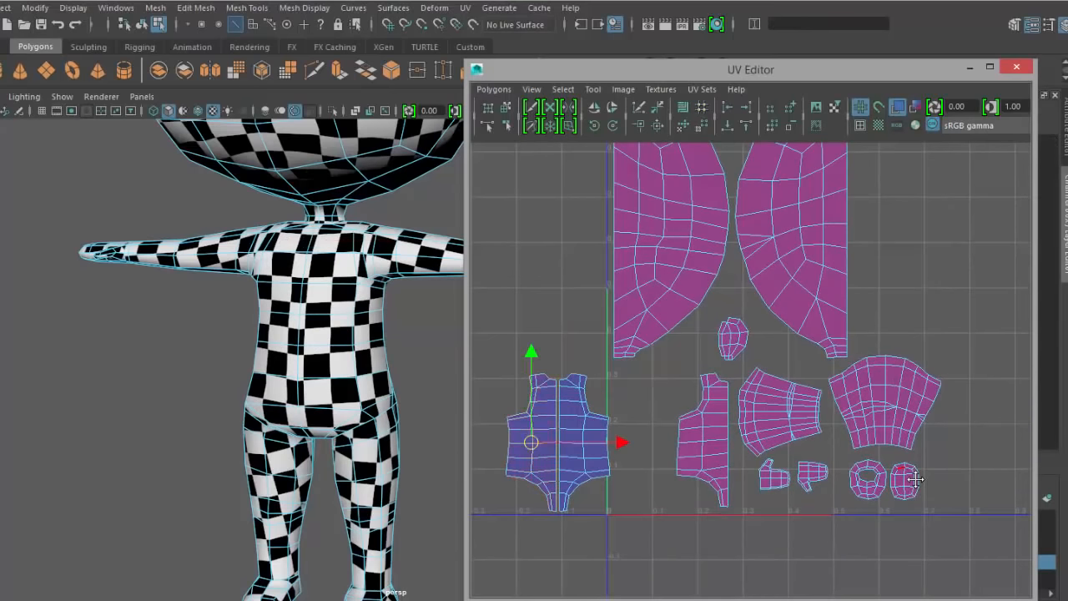
key("ctrl+z")
key("ctrl+z")
key("ctrl+z")
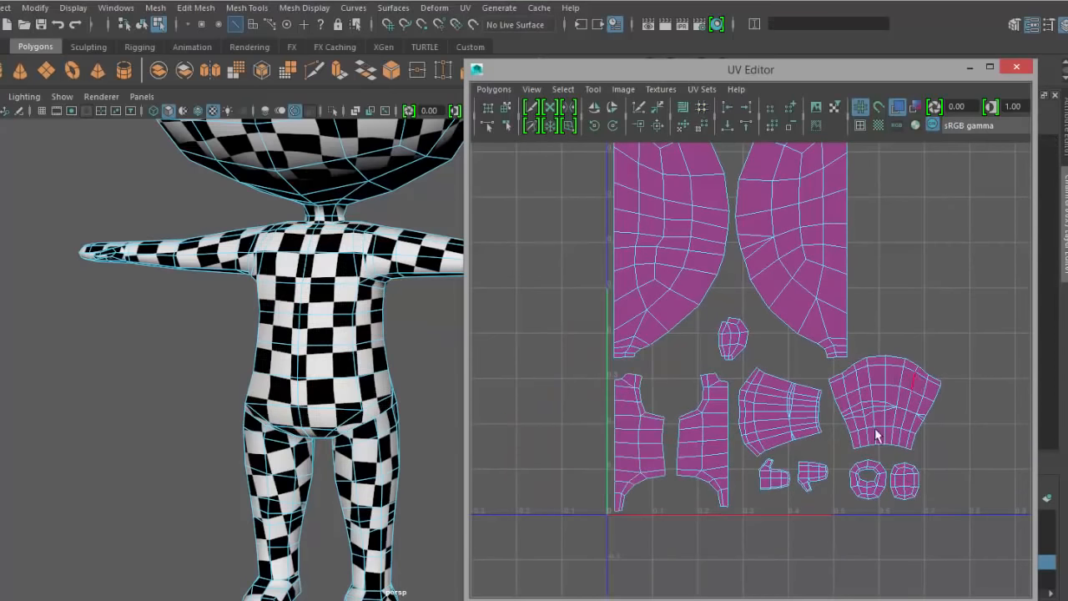
- Nudge individual UVs on the upper part of the left head shell's straight centre edge slightly downward to even out the checker pattern
right_click_drag(872, 415, 740, 271, "alt")
middle_click_drag(740, 271, 717, 301, "alt")
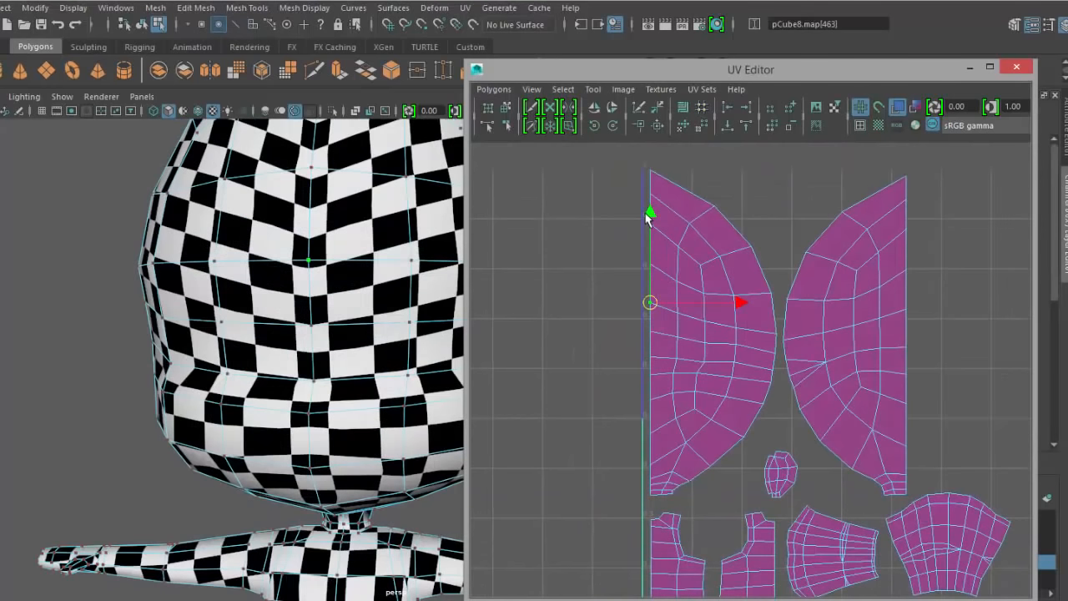
left_click_drag(648, 210, 648, 213)
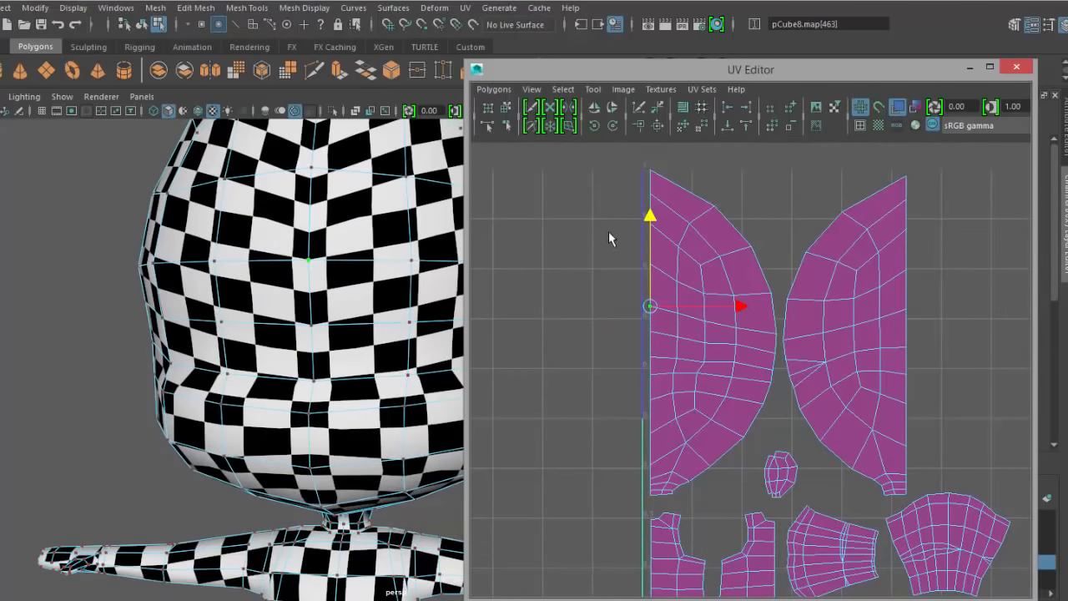
left_click(629, 226)
middle_click_drag(634, 227, 645, 262, "alt")
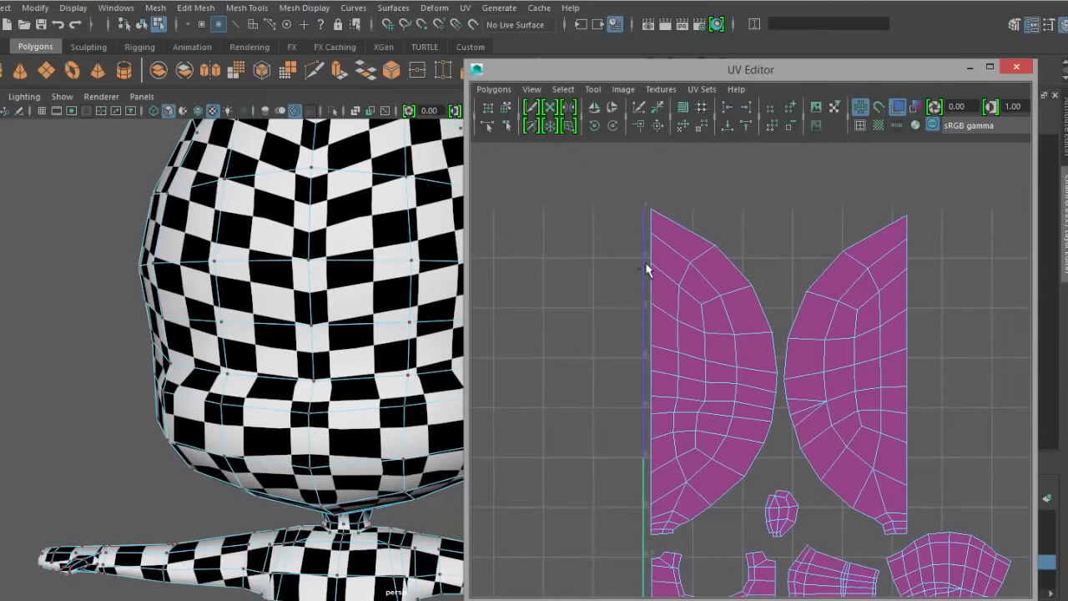
left_click_drag(651, 193, 651, 201)
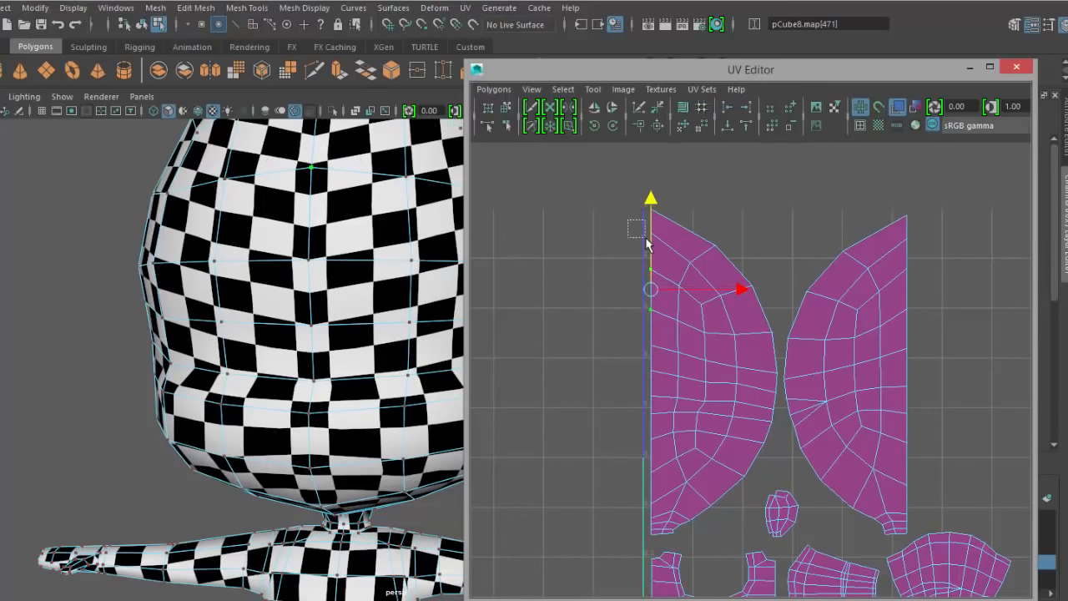
left_click_drag(646, 242, 650, 243)
left_click_drag(651, 152, 651, 156)
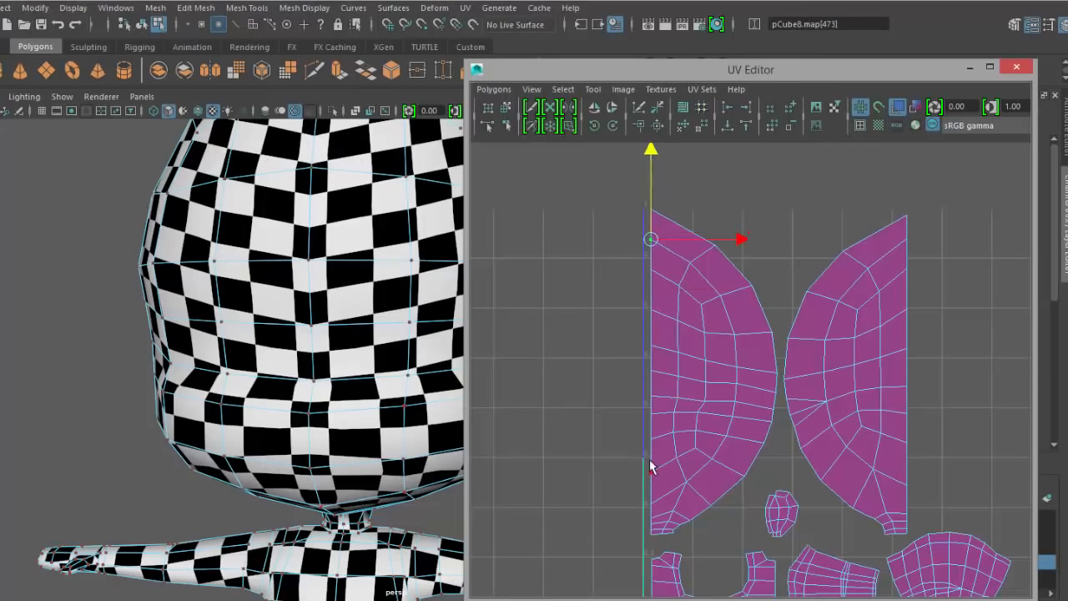
- Fine-tune the vertical spacing of the remaining UVs along the left head shell's centre edge, checking the checkers on the head
left_click_drag(627, 424, 660, 455)
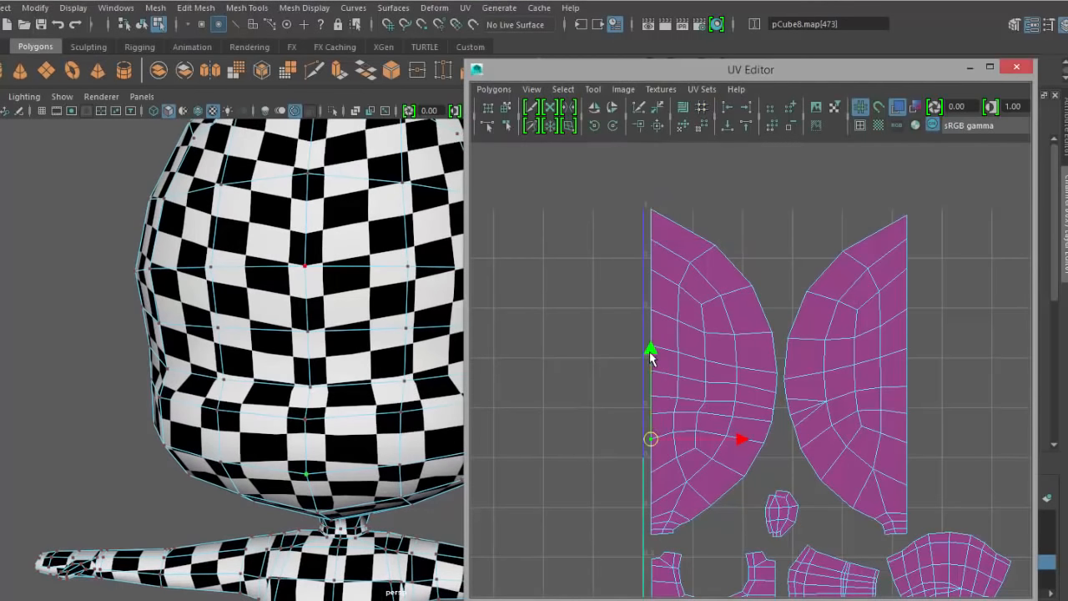
left_click(672, 428)
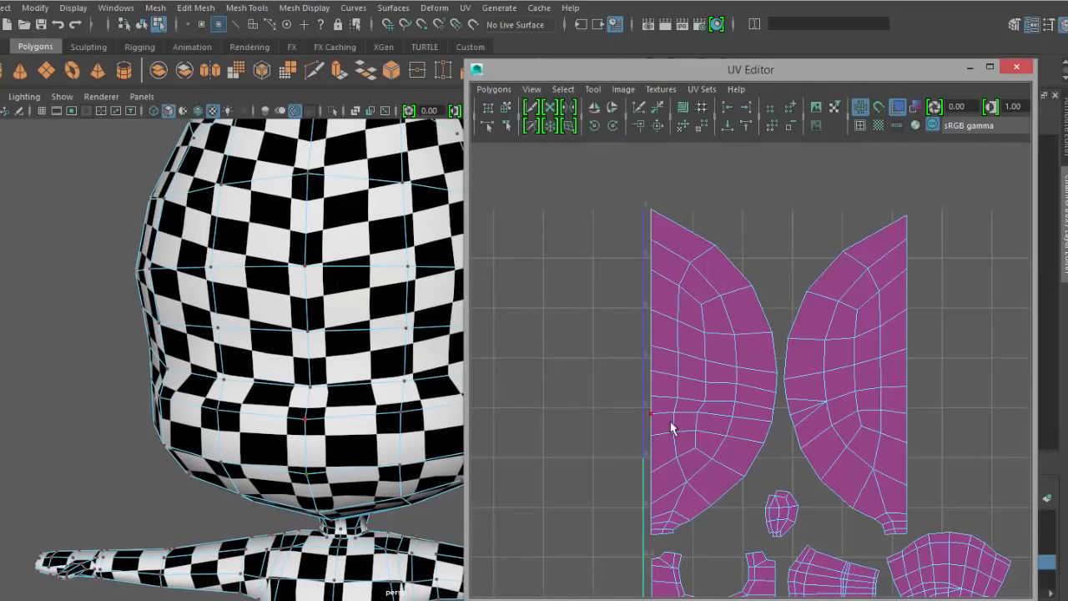
left_click_drag(629, 364, 662, 380)
left_click_drag(649, 280, 651, 284)
left_click(650, 346)
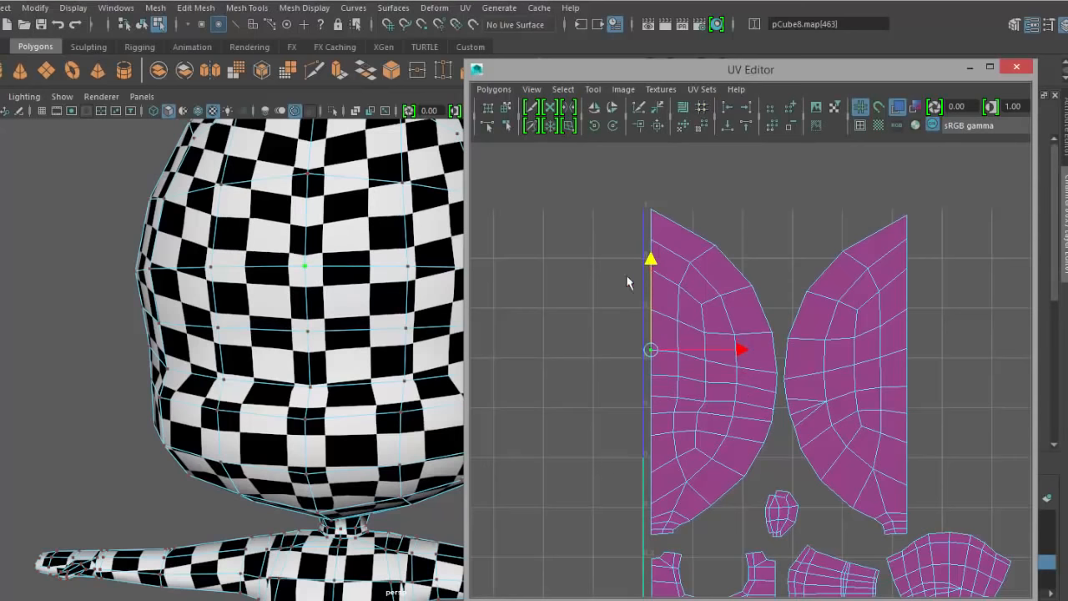
left_click(648, 308)
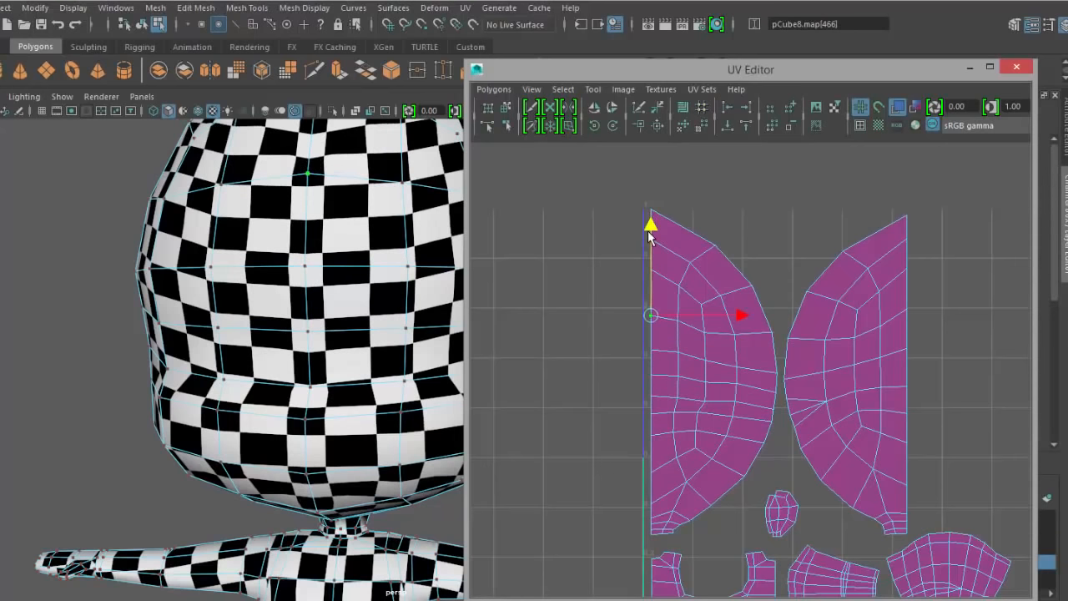
left_click(607, 296)
left_click_drag(344, 303, 371, 359, "alt")
left_click(659, 317)
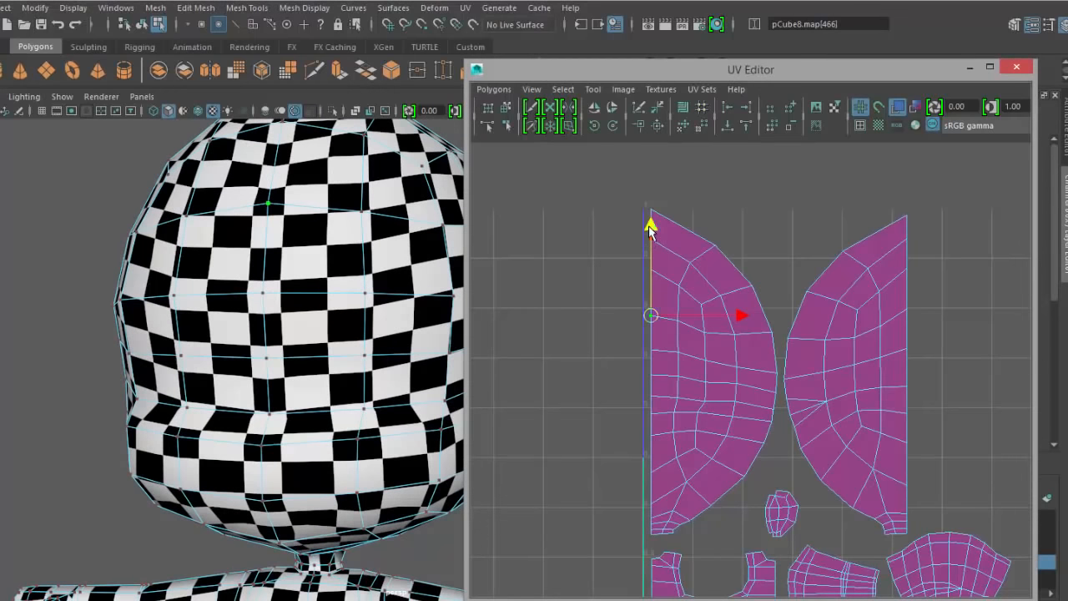
left_click(639, 301)
left_click(660, 281)
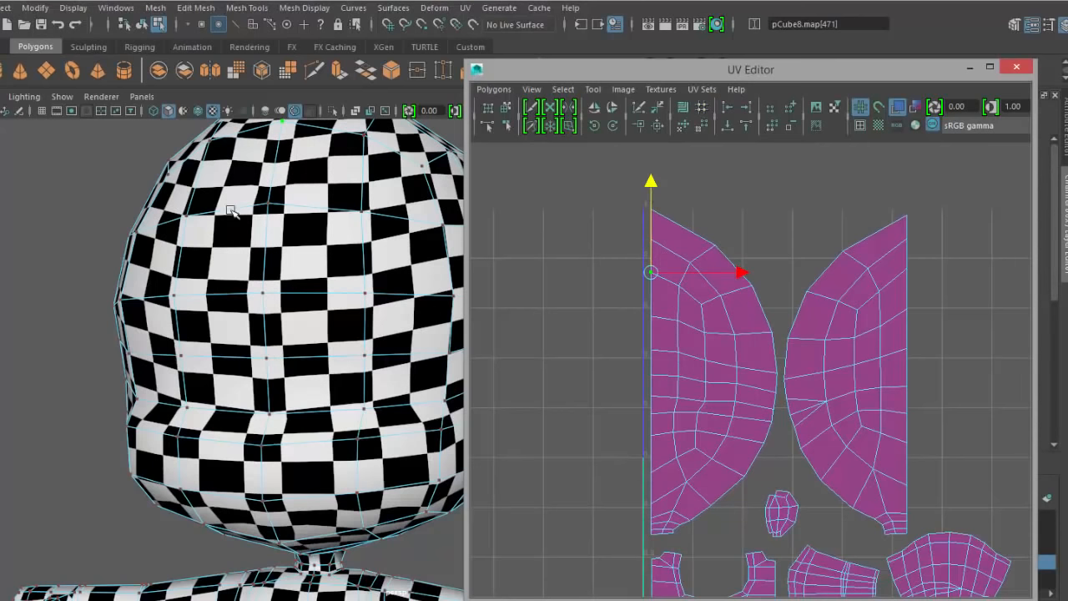
left_click(622, 342)
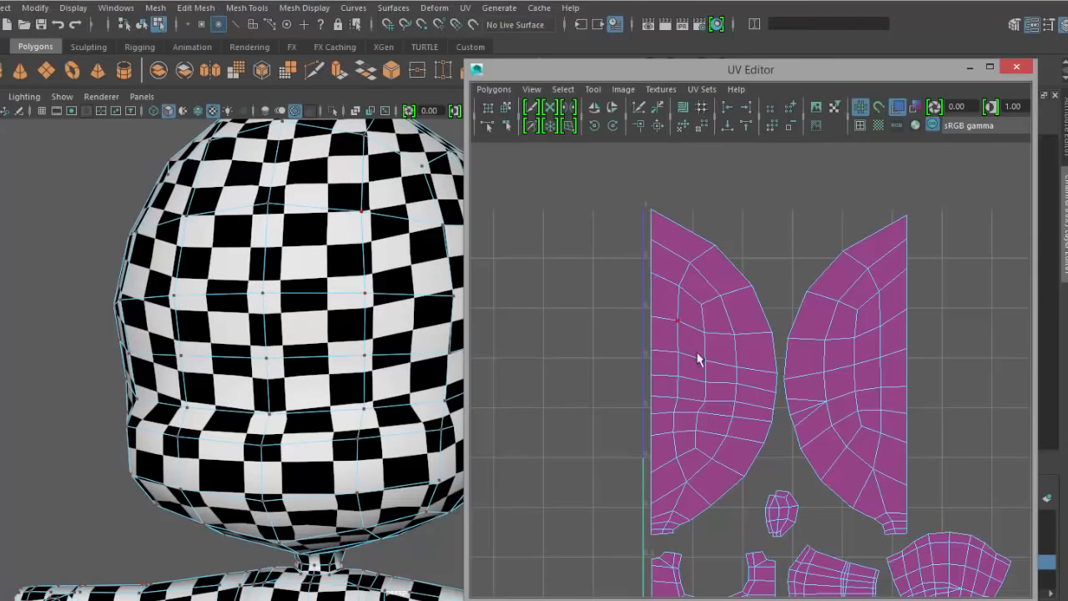
- Return to object mode, select the character to examine its checker texture and UV layout, and save the scene
right_click_drag(306, 291, 367, 244)
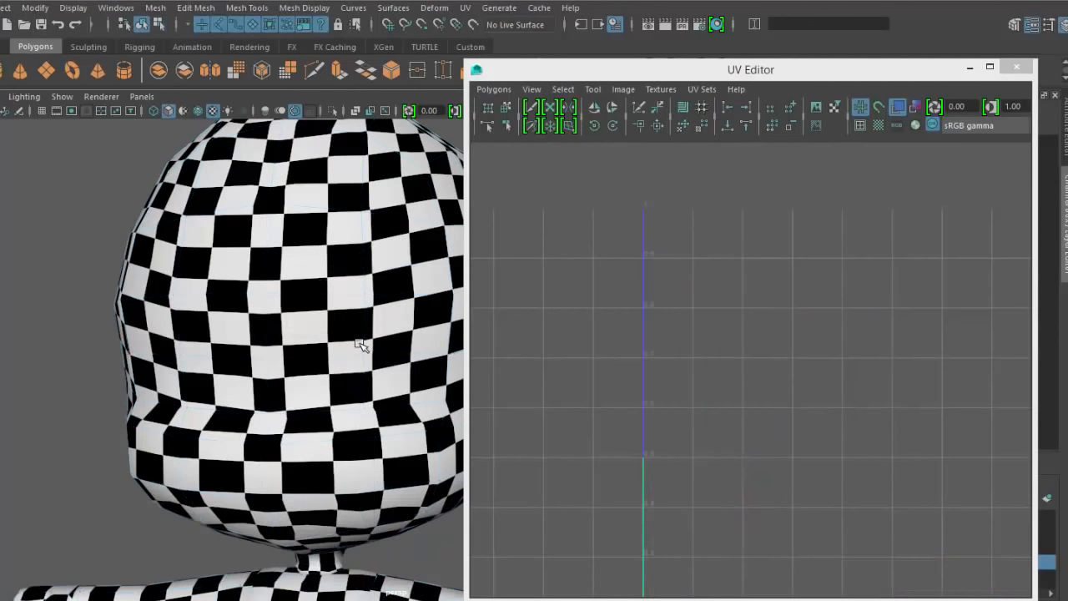
left_click(360, 341)
right_click_drag(725, 385, 710, 399, "alt")
middle_click_drag(710, 399, 693, 368, "alt")
right_click_drag(358, 355, 330, 341, "alt")
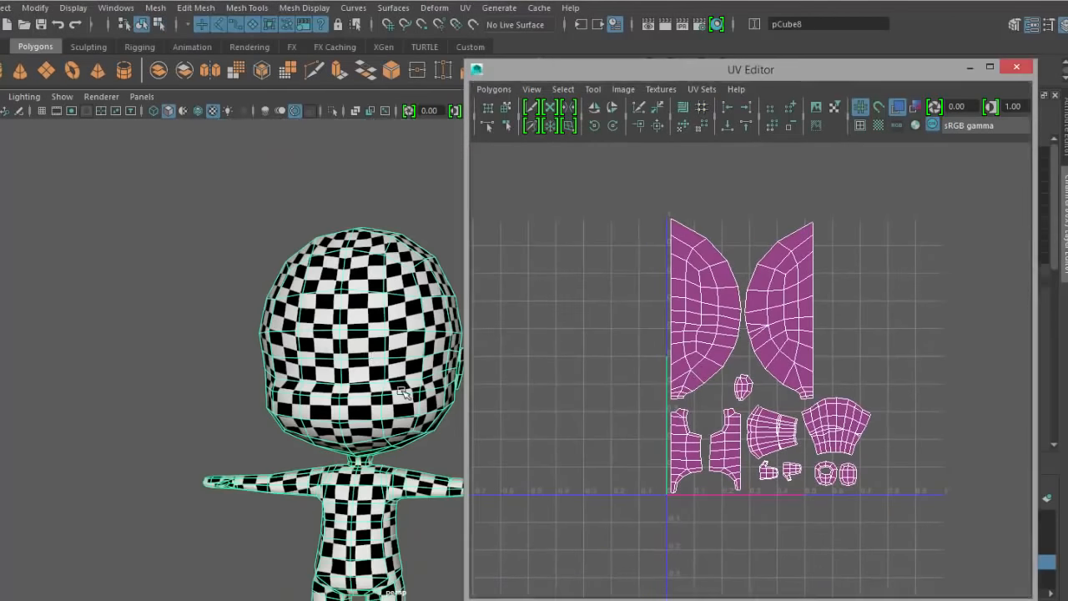
left_click_drag(399, 387, 346, 359, "alt")
middle_click_drag(346, 358, 424, 350, "alt")
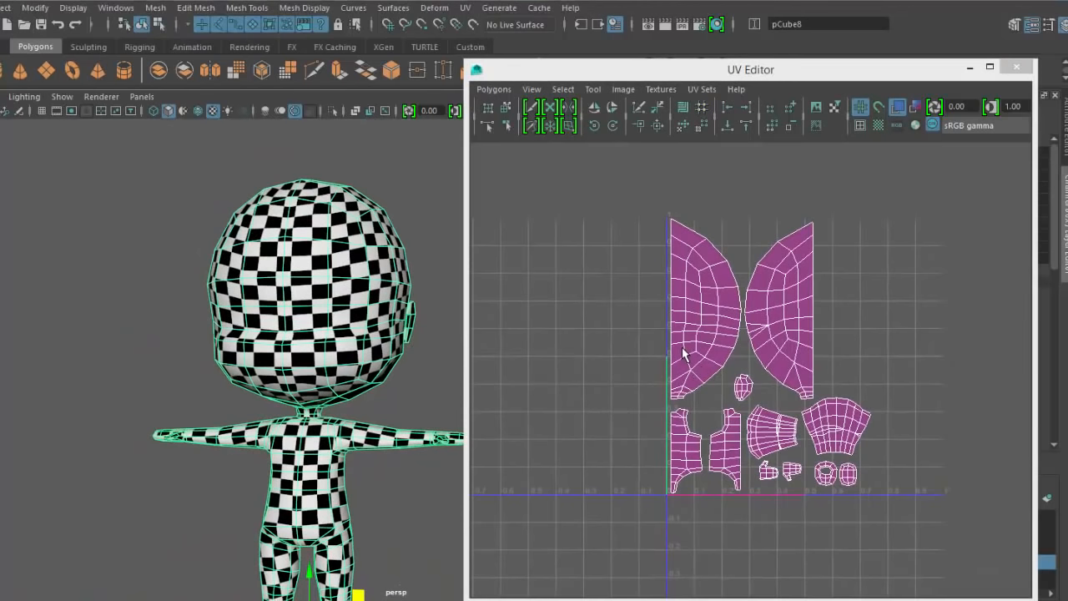
key("ctrl+s")
key("Return")
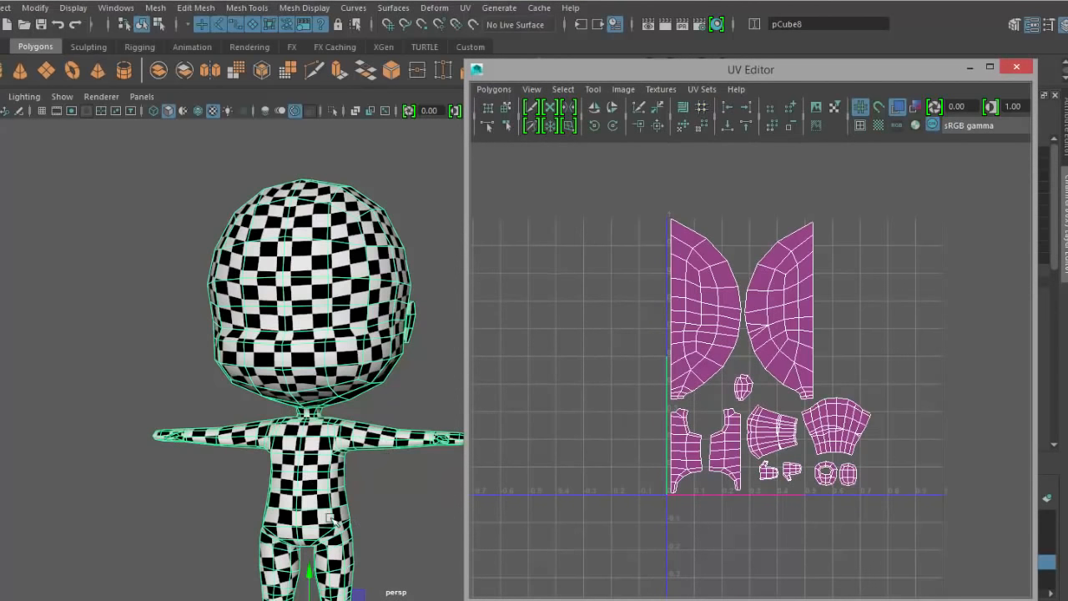
- Start a UV snapshot of the character and set its file name to Character_uv in the project's images folder
left_click(493, 90)
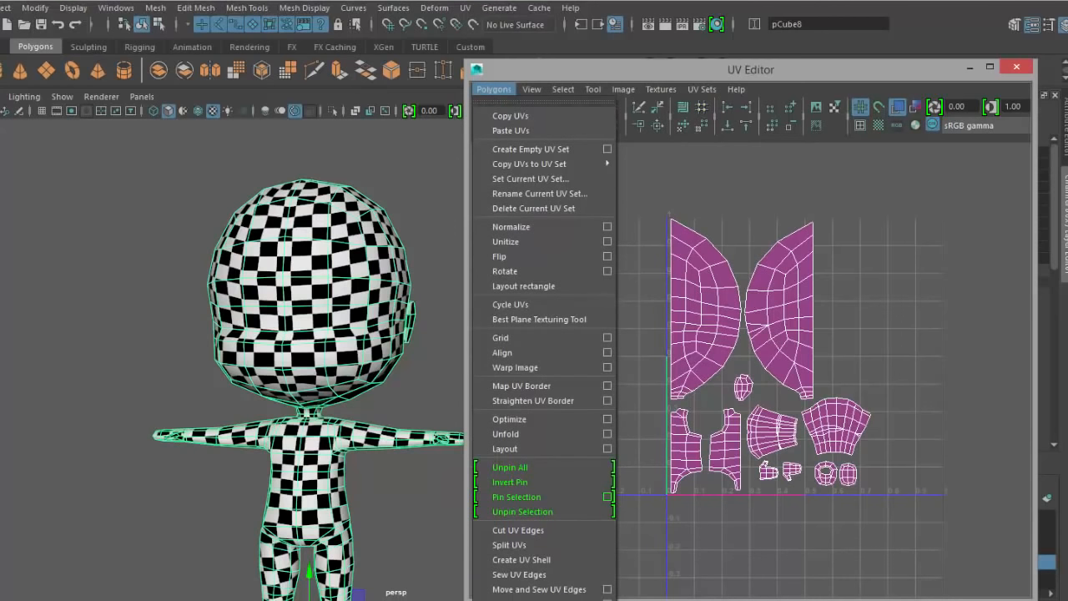
left_click(519, 600)
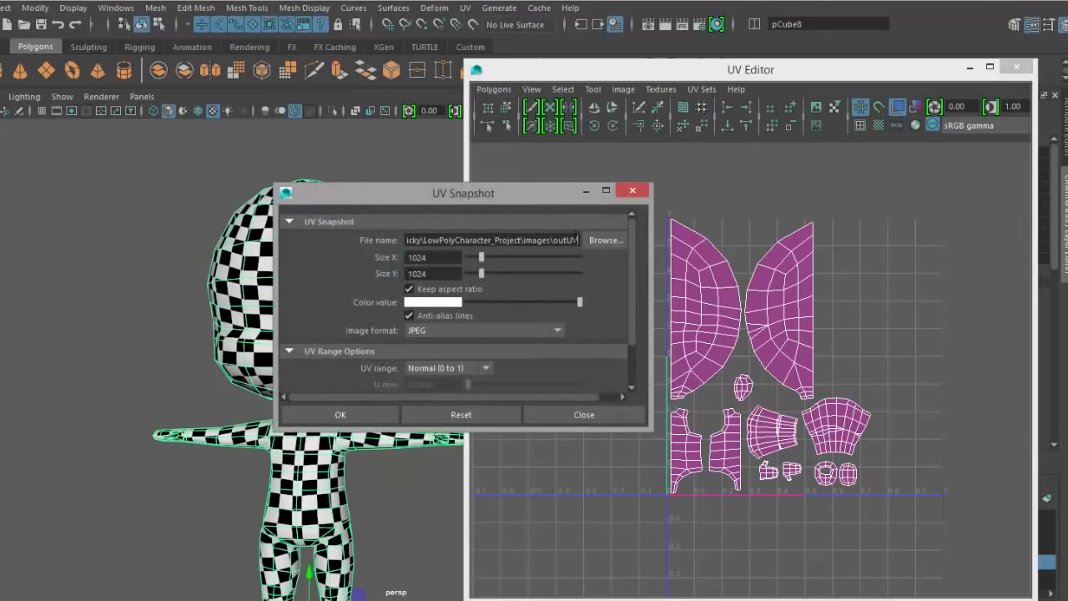
left_click(594, 237)
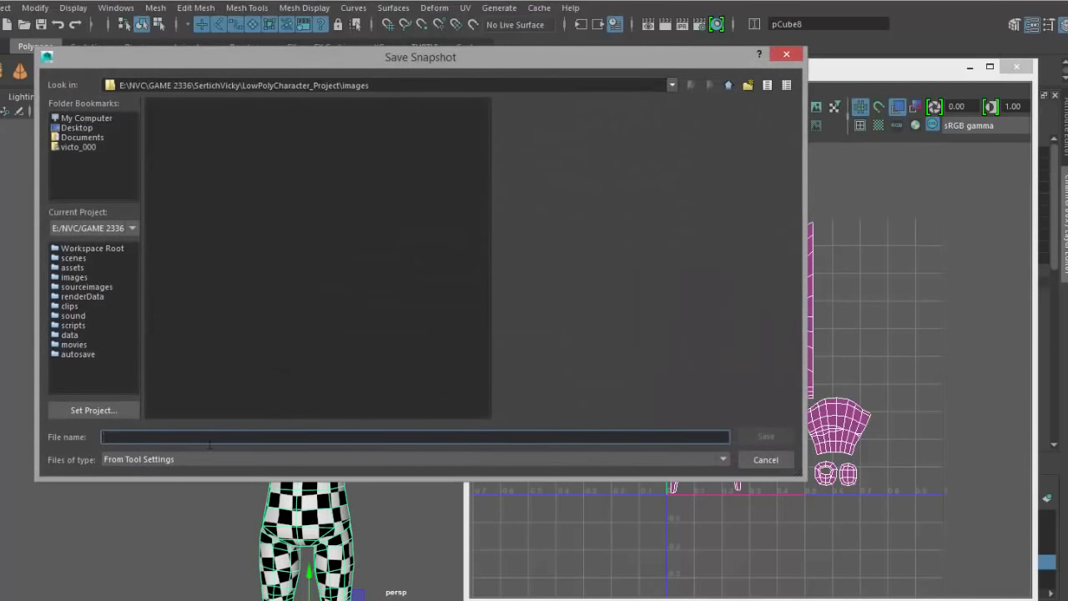
type("Character_uv")
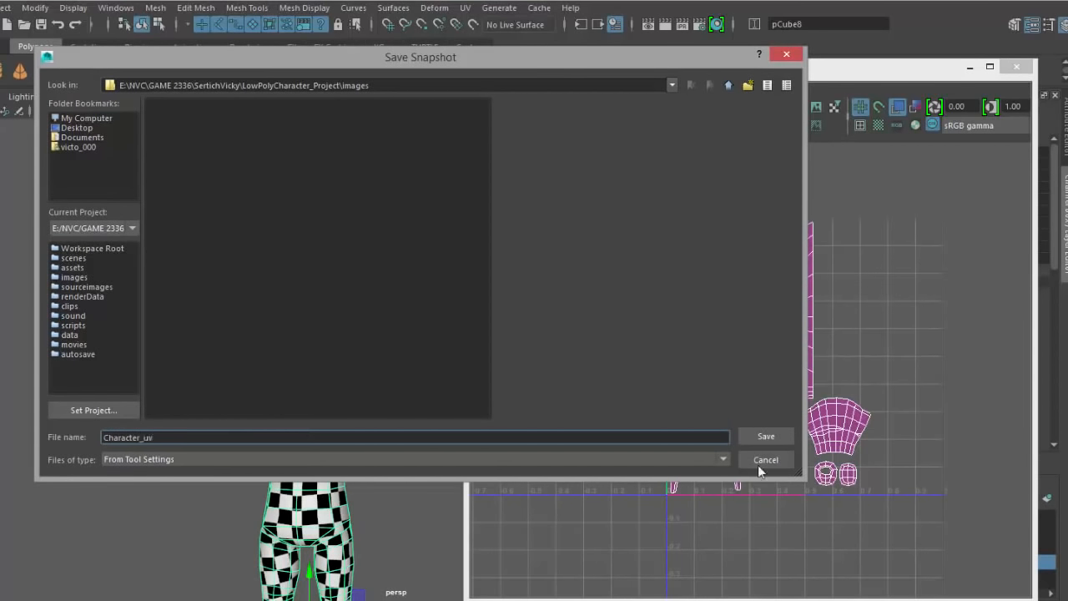
left_click(762, 436)
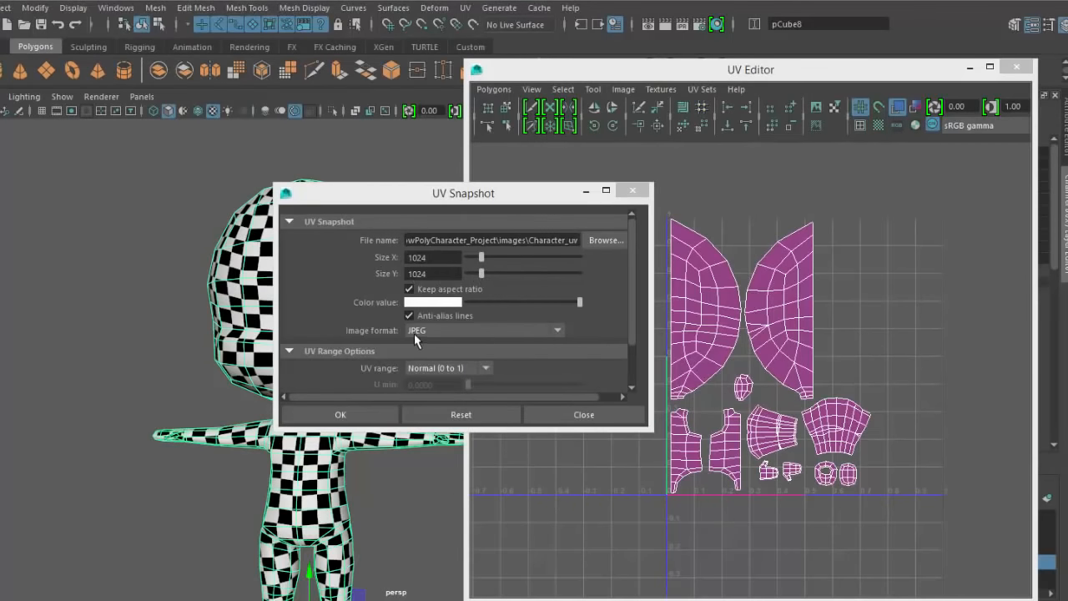
- Choose JPEG as the snapshot's image format and export the UV layout
left_click(450, 331)
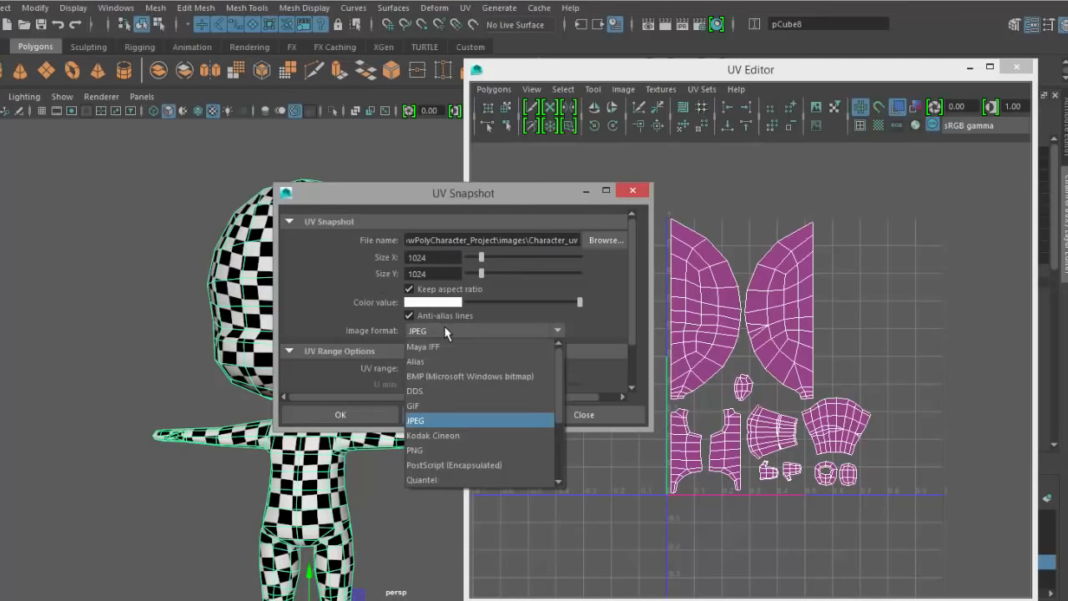
left_click(436, 420)
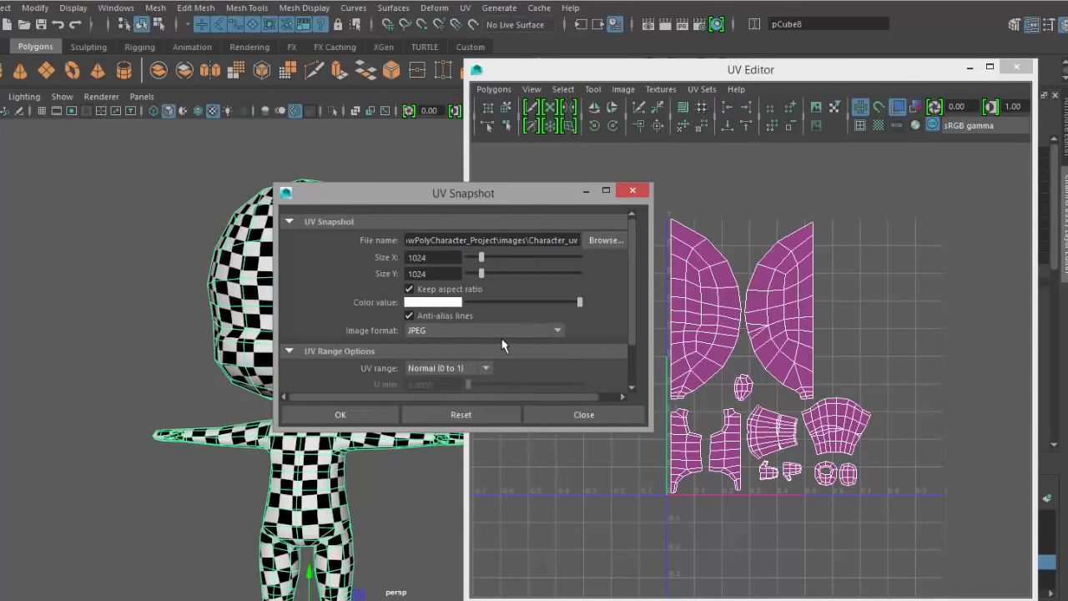
scroll(629, 267, "down", 2)
scroll(643, 251, "up", 2)
left_click(340, 422)
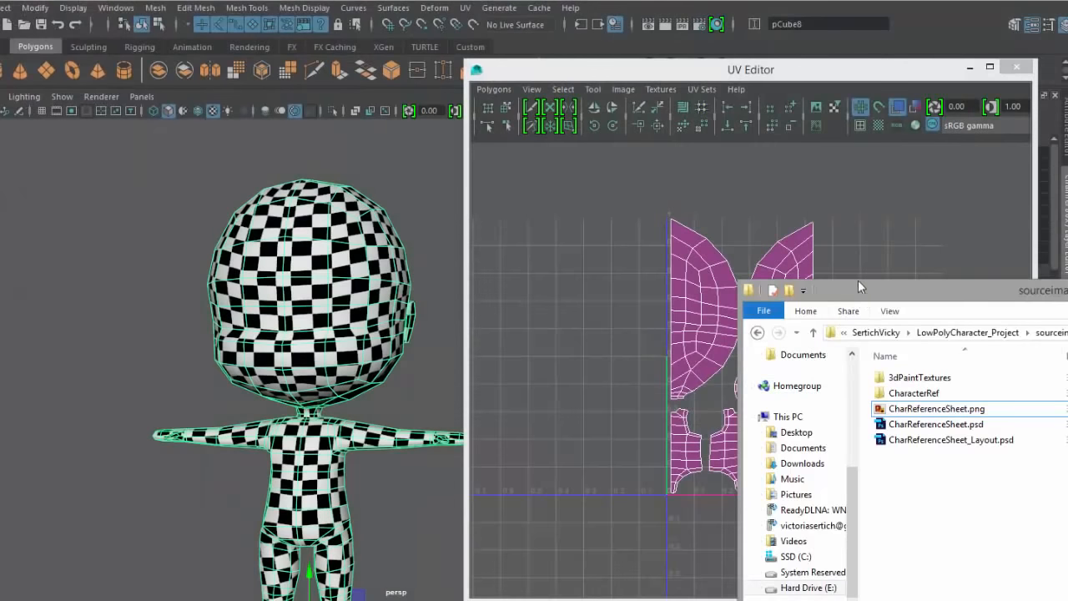
- In the file explorer, browse to LowPolyCharacter_Project's images folder and open Character_uv.jpg to view the exported UV layout
left_click_drag(858, 282, 566, 168)
left_click(614, 218)
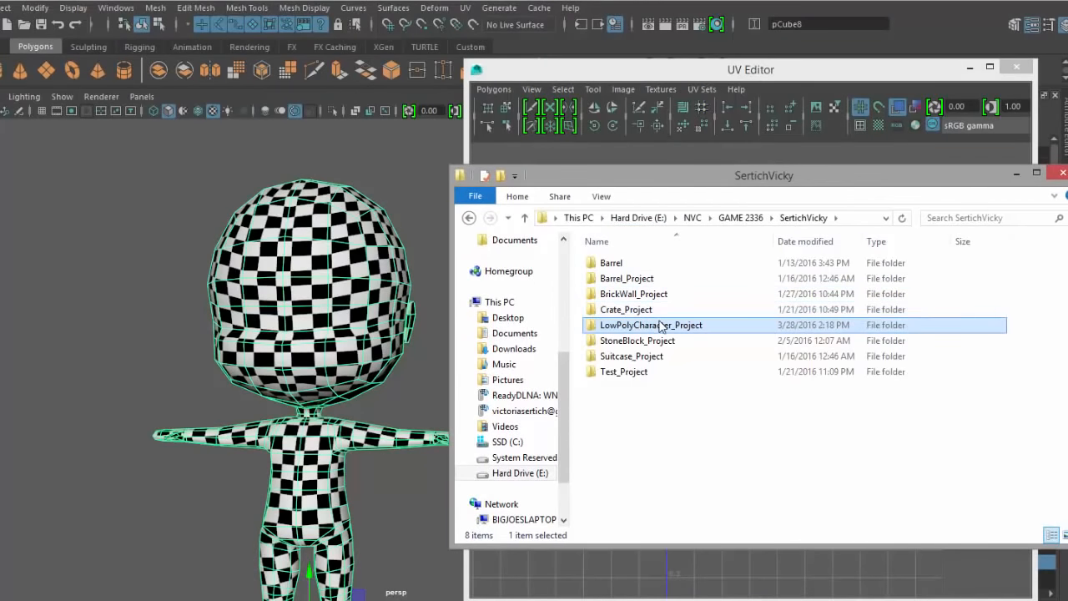
double_click(634, 325)
double_click(622, 343)
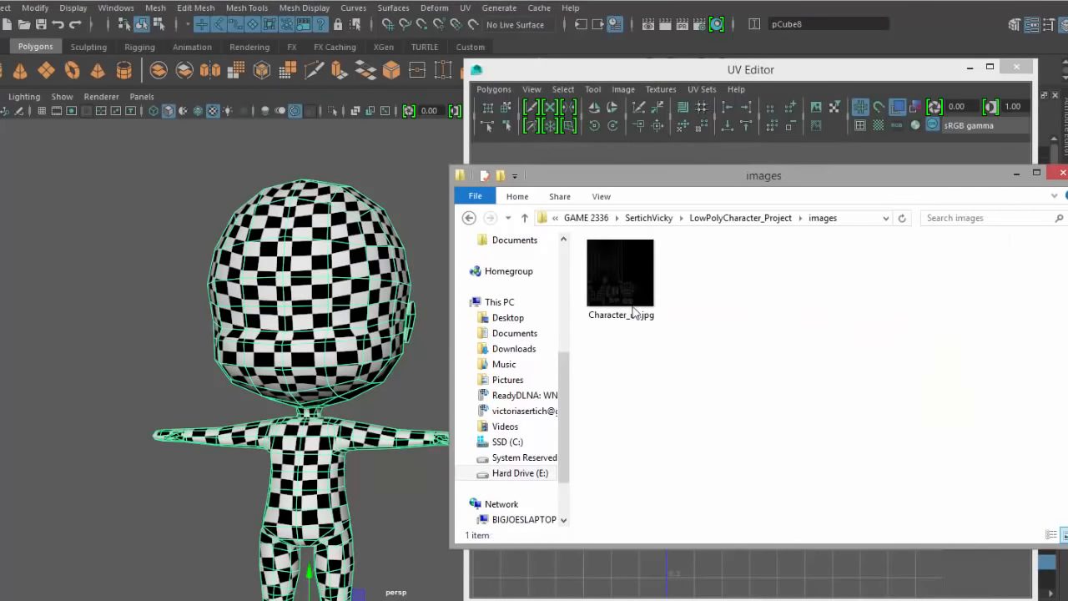
left_click(634, 310)
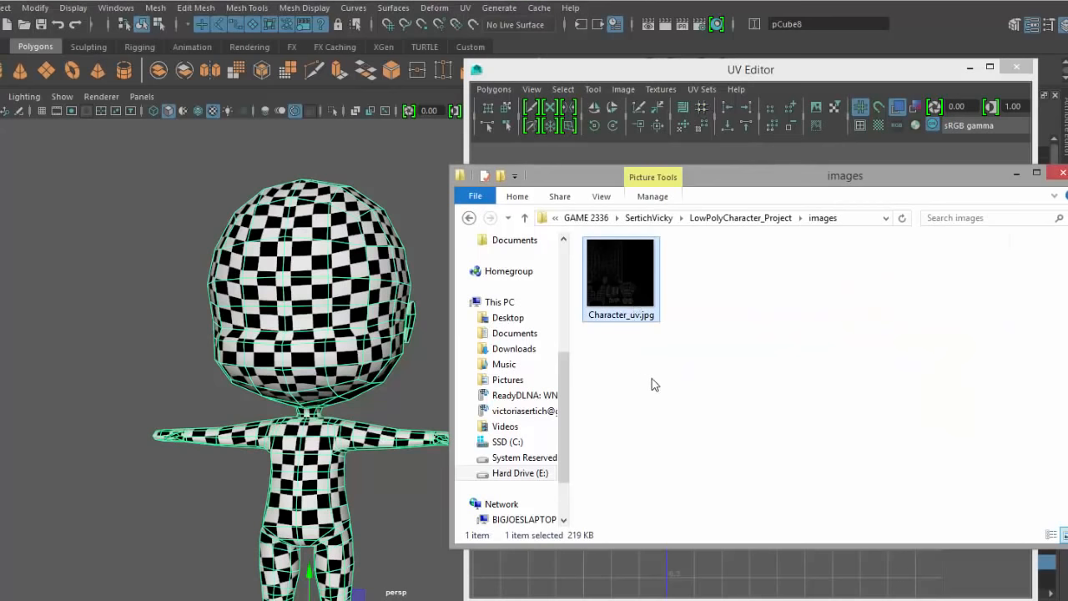
double_click(625, 280)
left_click_drag(650, 118, 605, 56)
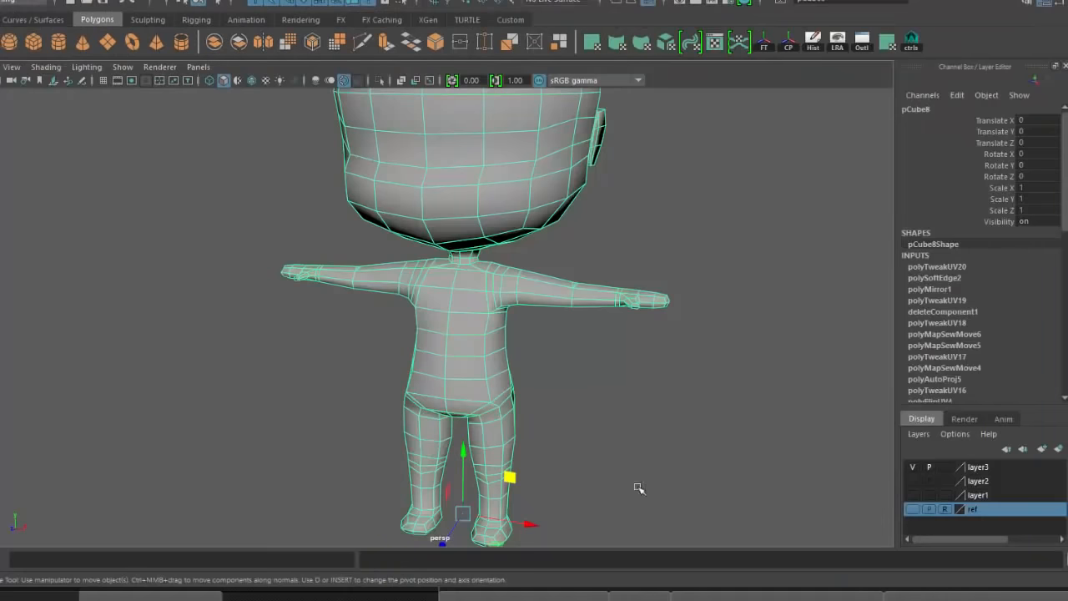
- Insert an edge loop around the +X-side leg just above the existing knee loops
scroll(637, 489, "up", 5)
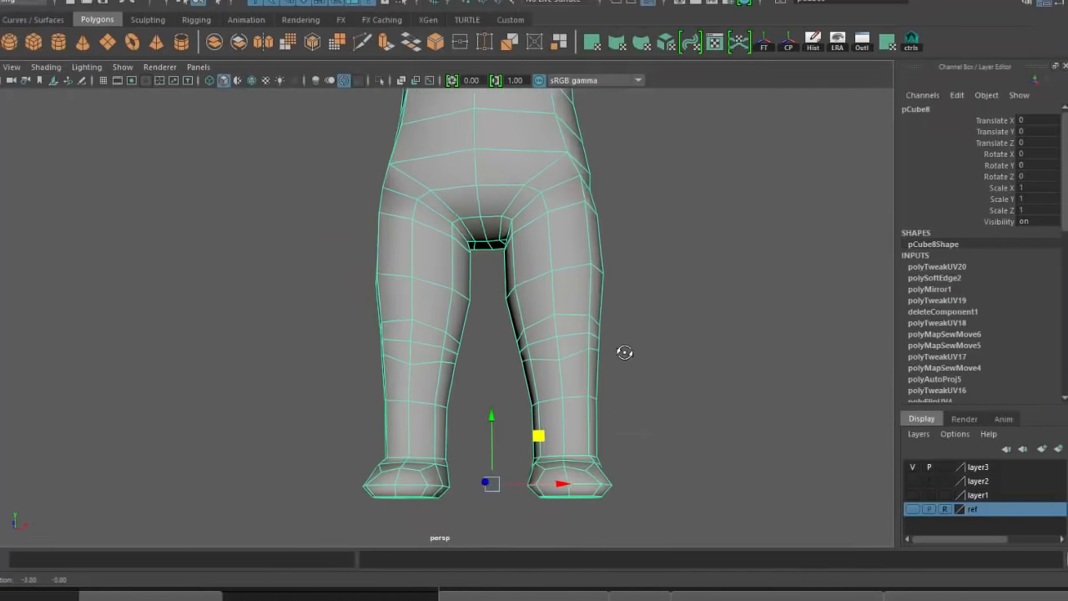
left_click_drag(624, 352, 636, 354, "alt")
right_click_drag(579, 292, 514, 310, "shift")
left_click_drag(576, 325, 609, 417, "alt")
middle_click_drag(608, 417, 614, 450, "alt")
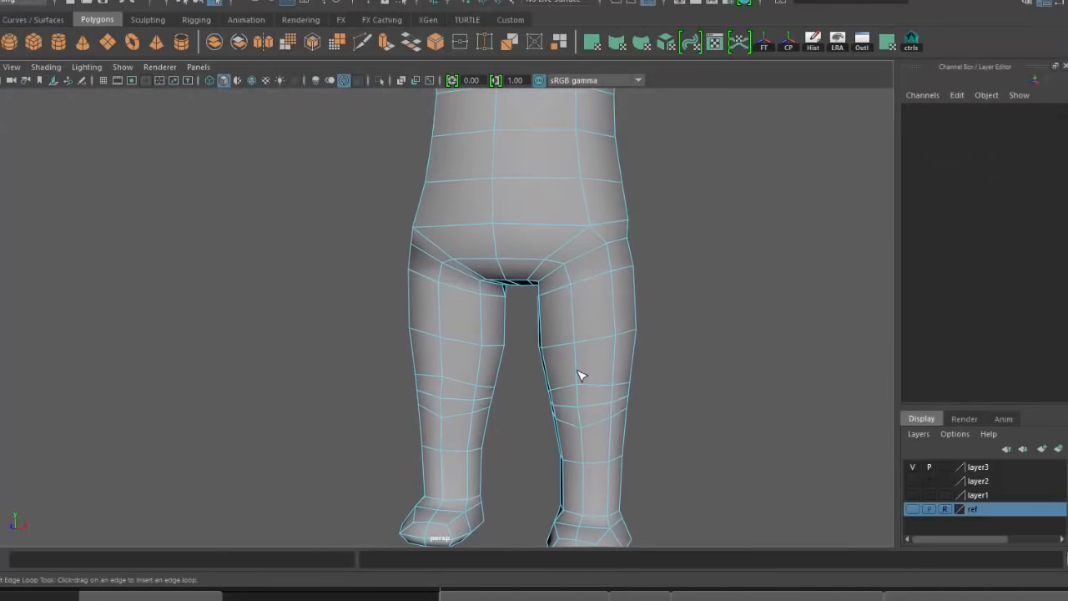
left_click_drag(582, 376, 581, 375)
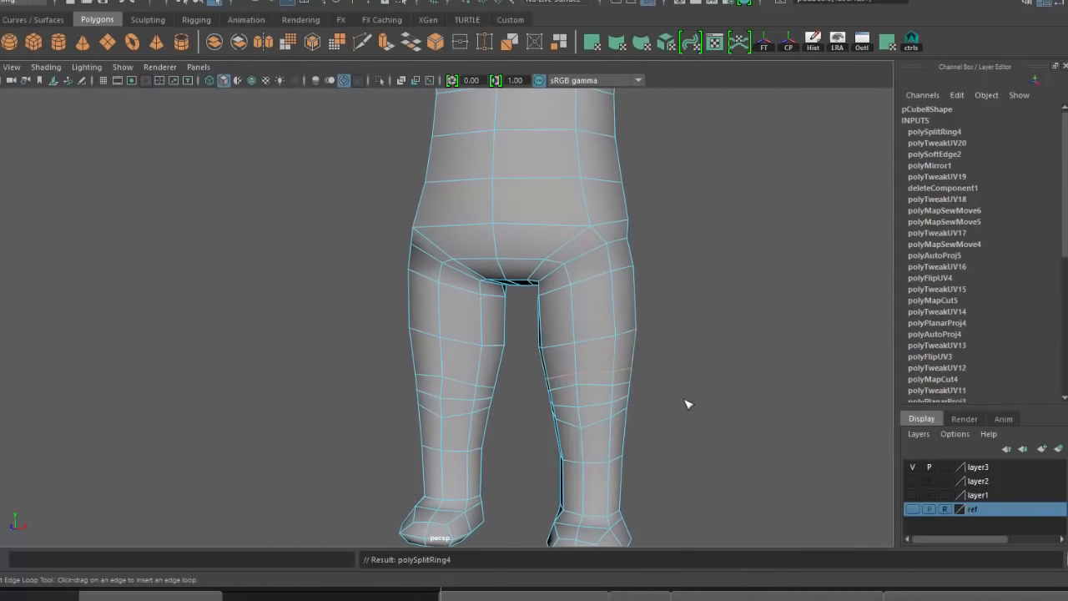
- Scale the new loop above the +X-side knee outward and lower it to form a flared shorts hem
key("w")
right_click(605, 375)
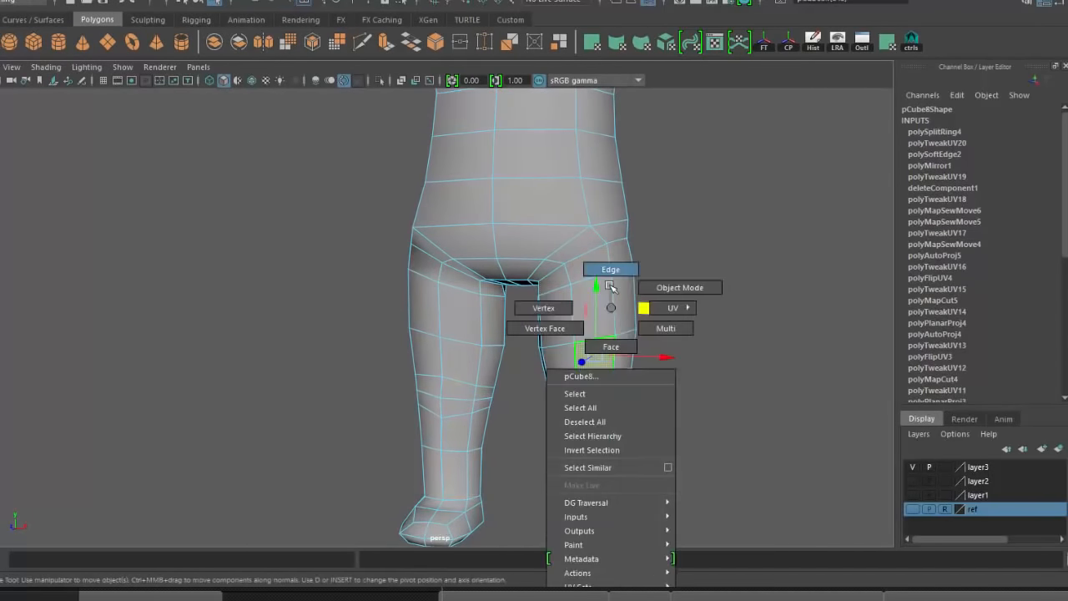
key("r")
left_click_drag(587, 377, 610, 384)
key("w")
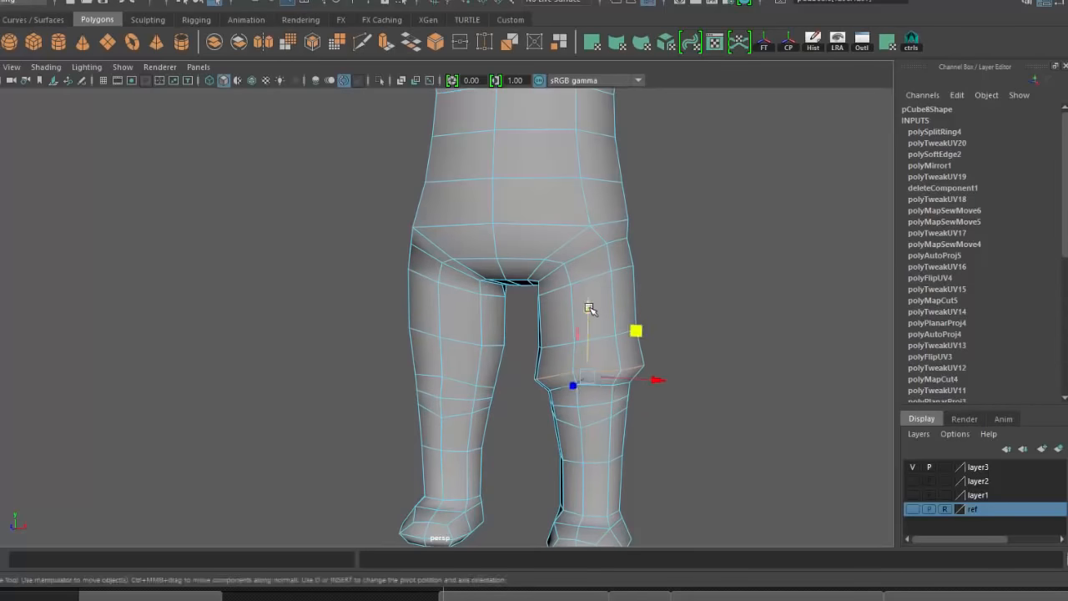
left_click_drag(589, 308, 590, 317)
left_click_drag(603, 464, 615, 431, "alt")
right_click_drag(615, 432, 624, 428)
left_click(643, 431)
mouse_move(639, 432)
left_mouse_down("alt")
mouse_move(601, 456)
mouse_move(626, 429)
left_mouse_up("alt")
- Insert an edge loop around the +X-side shin and scale it outward to form a raised boot top
left_click(516, 501)
middle_click_drag(525, 534, 529, 443, "alt")
right_click_drag(529, 443, 576, 401, "alt")
right_click_drag(577, 308, 491, 328)
left_click(573, 315, "ctrl")
key("w")
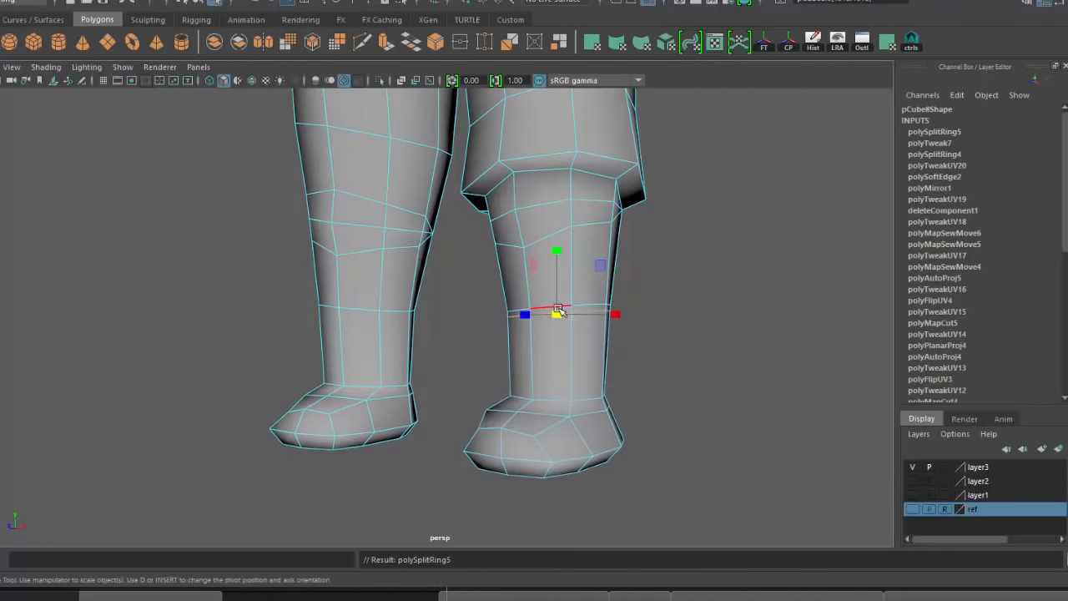
left_click_drag(556, 240, 565, 294)
right_click_drag(565, 306, 604, 267)
left_click(664, 317)
- Harden the edge loops at the shorts hem and boot top on the +X-side leg
left_click_drag(663, 329, 610, 333, "alt")
left_click(558, 312)
right_click_drag(556, 313, 554, 257)
double_click(545, 227)
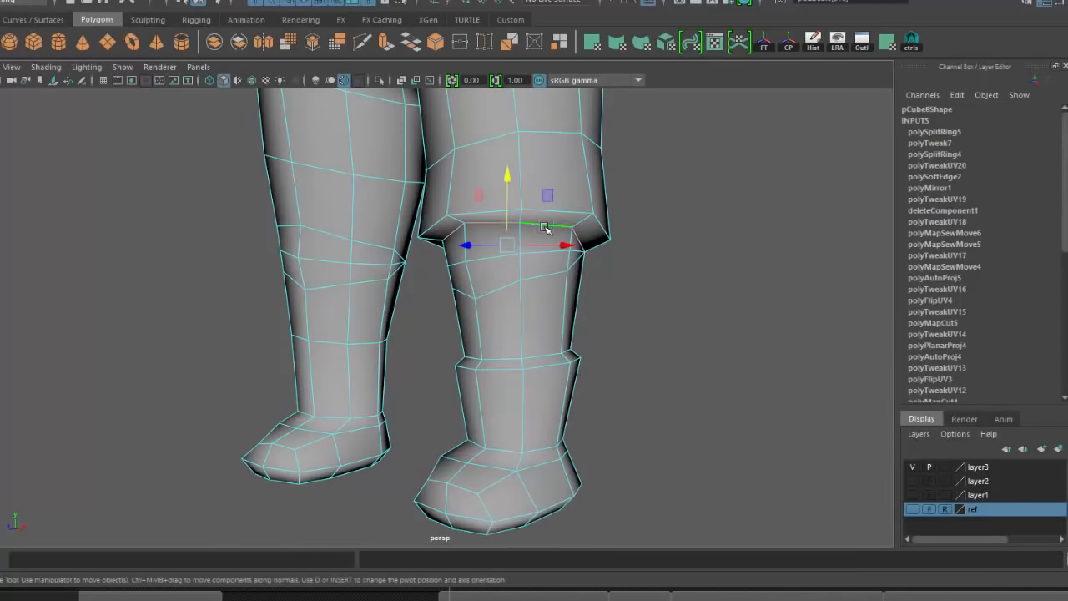
double_click(547, 349)
left_click(430, 0)
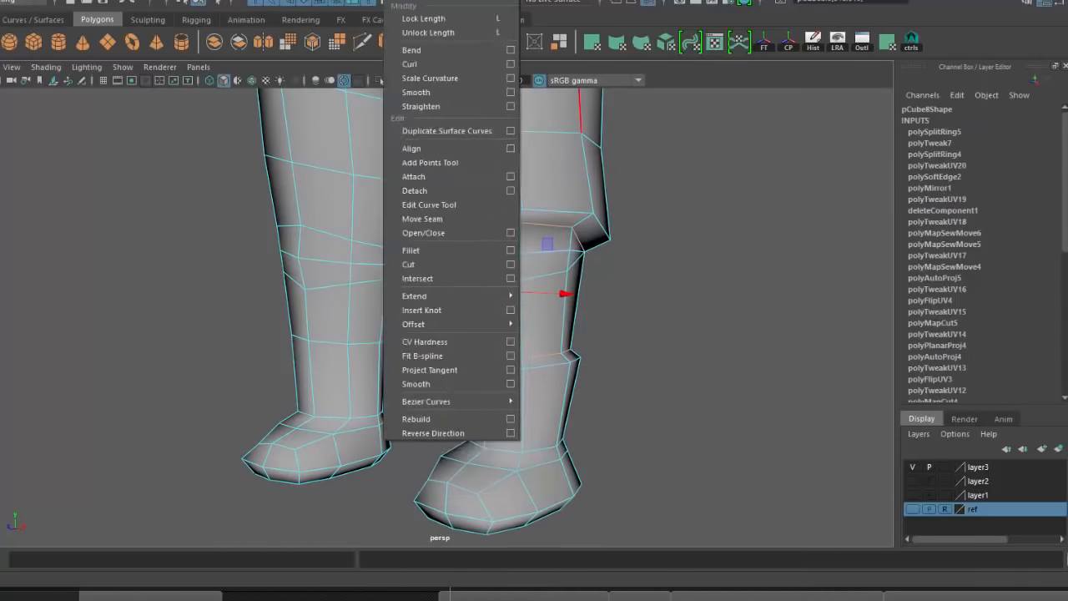
mouse_move(351, 0)
left_click(424, 106)
right_click_drag(565, 232, 605, 195)
left_click(673, 404)
- Examine the shape of the new shorts leg and boot top from several angles
right_click_drag(674, 406, 553, 314, "alt")
left_click_drag(553, 314, 480, 325, "alt")
left_click(437, 288)
left_click_drag(438, 293, 469, 334, "alt")
right_click_drag(469, 334, 511, 324, "alt")
left_click_drag(511, 324, 522, 351, "alt")
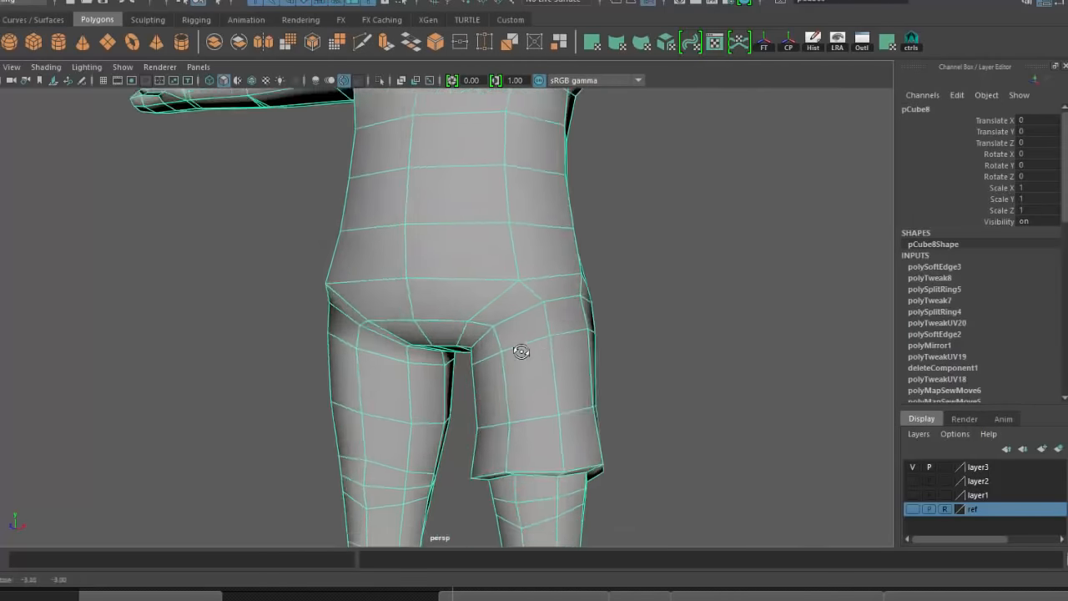
middle_click_drag(523, 350, 529, 393, "alt")
left_click_drag(529, 393, 534, 346, "alt")
right_click_drag(534, 347, 535, 375)
- Insert an edge loop around the +X-side forearm just before the wrist
middle_click_drag(557, 355, 587, 420, "alt")
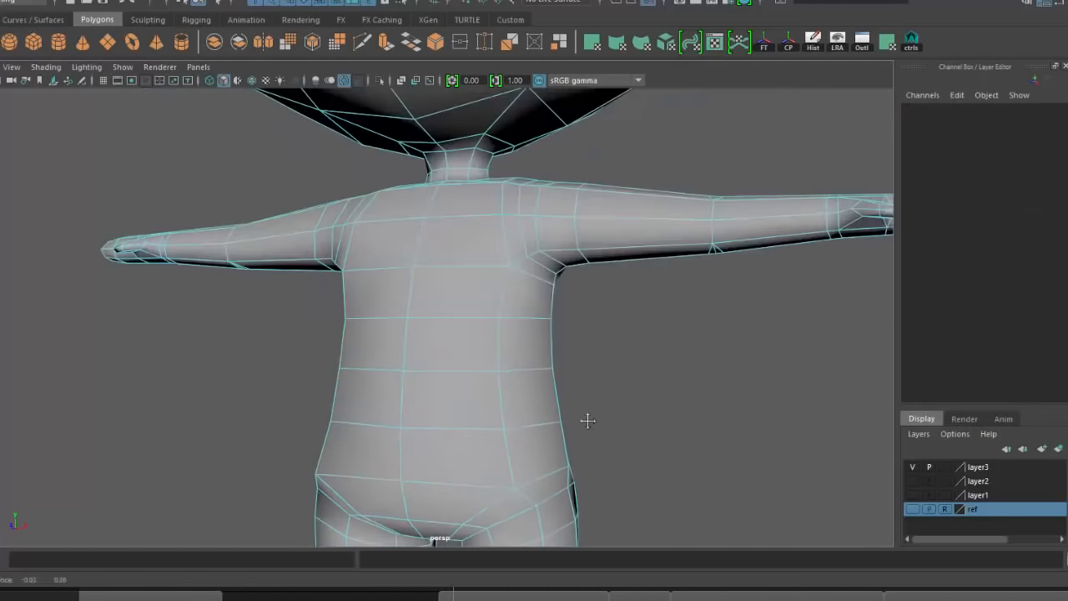
left_click_drag(583, 401, 570, 425, "alt")
middle_click_drag(570, 425, 555, 350, "alt")
left_click_drag(555, 350, 698, 315, "alt")
middle_click_drag(699, 314, 537, 376, "alt")
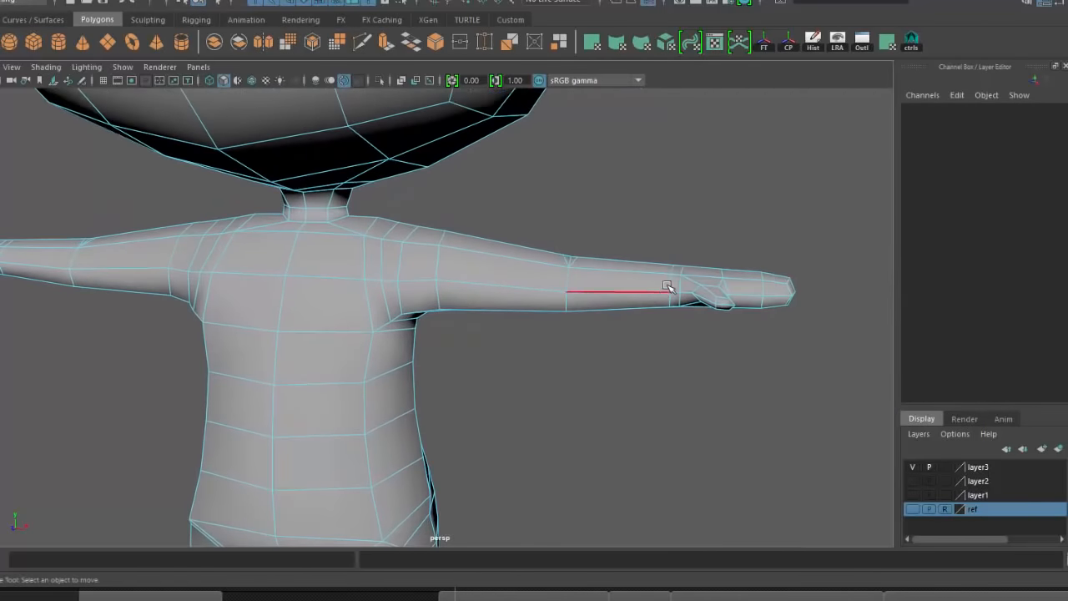
left_click(676, 290)
left_click_drag(676, 291, 560, 350, "alt")
right_click_drag(560, 350, 591, 325, "alt")
right_click_drag(591, 324, 654, 279)
left_click(666, 270)
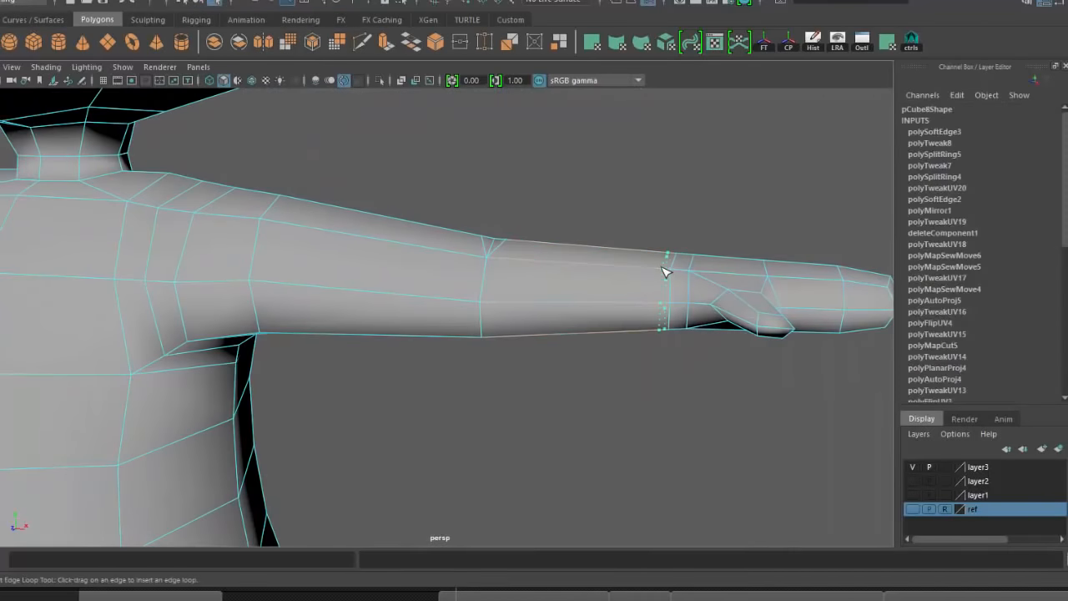
- Scale the new wrist loop outward to form a sleeve cuff
key("r")
left_click_drag(679, 287, 662, 325, "alt")
key("w")
right_click_drag(662, 325, 716, 293)
right_click_drag(752, 321, 713, 387, "alt")
left_click(713, 386)
- Examine the sleeve cuff and the torso's shape around the character
left_click_drag(713, 387, 492, 403, "alt")
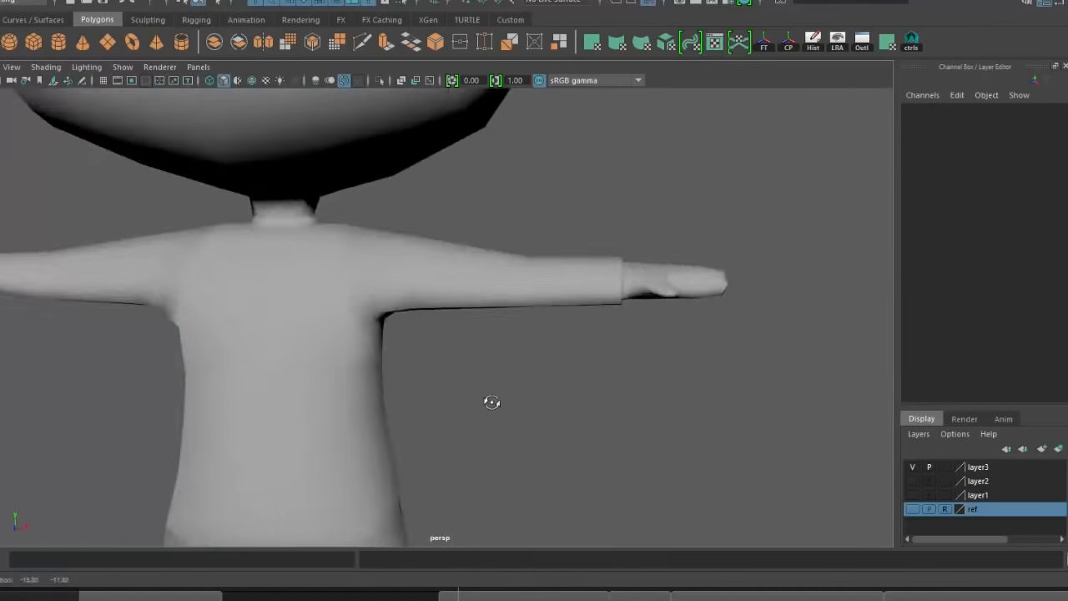
left_click(317, 358)
middle_click_drag(318, 357, 601, 348, "alt")
right_click_drag(601, 348, 606, 384, "alt")
left_click(607, 384)
left_click_drag(607, 384, 506, 376, "alt")
right_click_drag(506, 376, 467, 391, "alt")
left_click_drag(467, 391, 556, 348, "alt")
left_click(496, 384)
- Insert an edge loop around the lower torso, just below the existing waist loop
right_click_drag(579, 333, 534, 393, "alt")
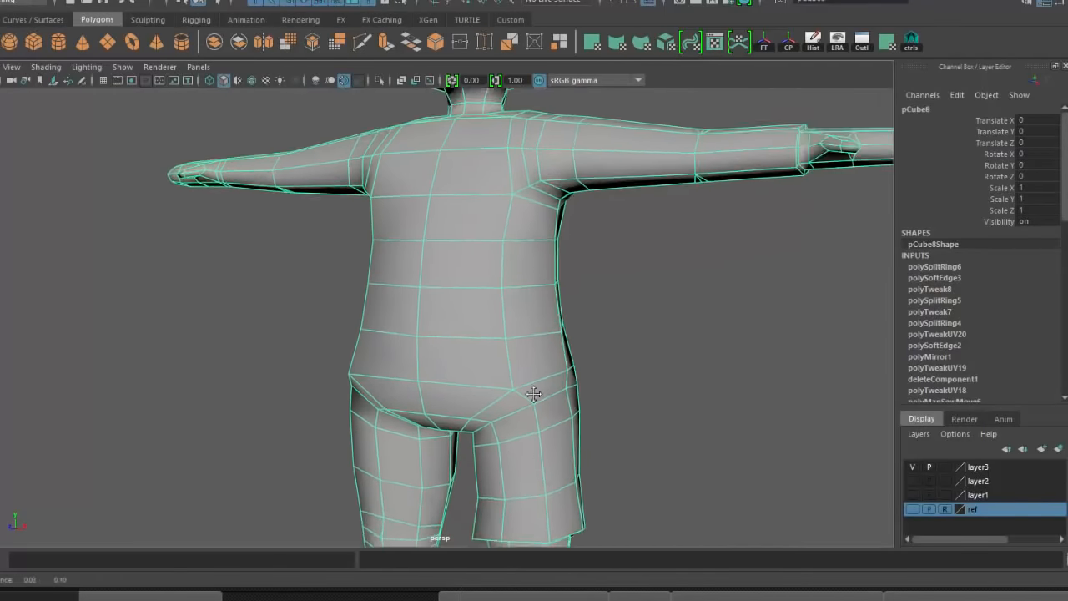
mouse_move(538, 213)
middle_mouse_down("alt")
mouse_move(544, 293)
mouse_move(542, 205)
middle_mouse_up("alt")
right_click_drag(496, 276, 498, 316)
left_click_drag(510, 321, 506, 393, "alt")
left_click(537, 331)
middle_click_drag(501, 355, 532, 396, "alt")
right_click_drag(518, 353, 576, 290)
right_click_drag(512, 352, 441, 372, "shift")
left_click(407, 350)
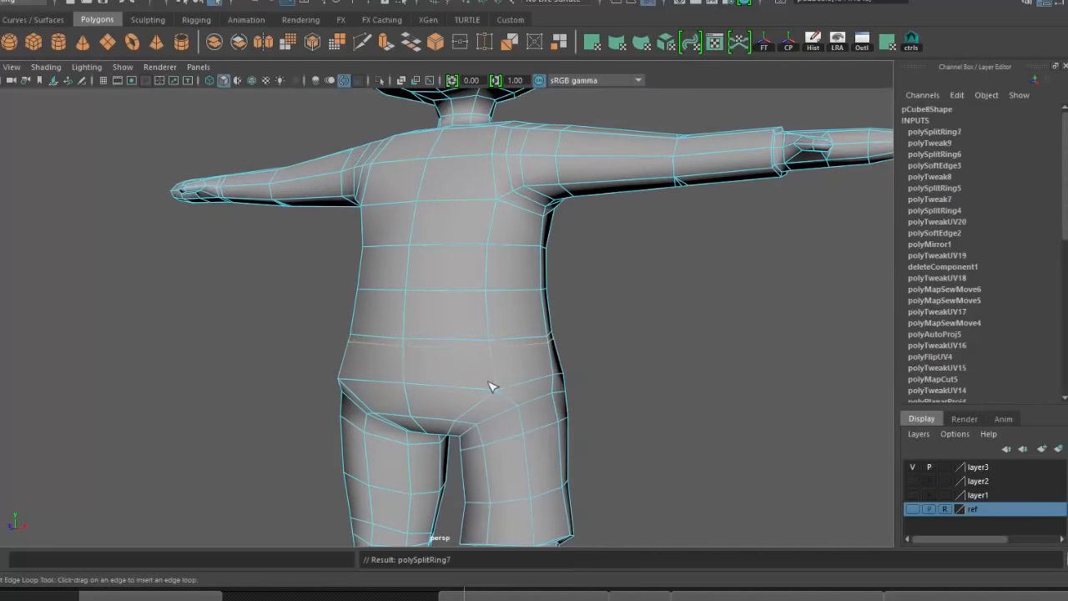
- Scale the waist edges outward so they overhang the hips as a shirt hem
key("w")
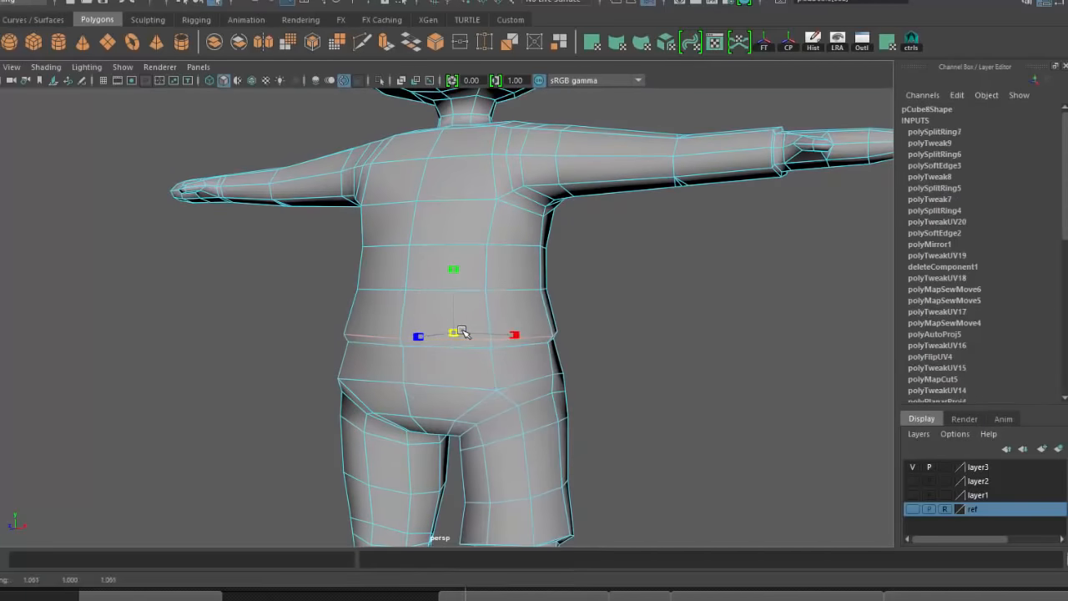
left_click_drag(453, 267, 537, 411, "alt")
right_click_drag(531, 401, 594, 383)
left_click(651, 423)
- Harden the edge loops at the shirt hem and the +X-side sleeve cuff
scroll(647, 423, "down", 4)
left_click_drag(639, 423, 576, 409, "alt")
left_click(486, 310)
right_click_drag(487, 308, 488, 271)
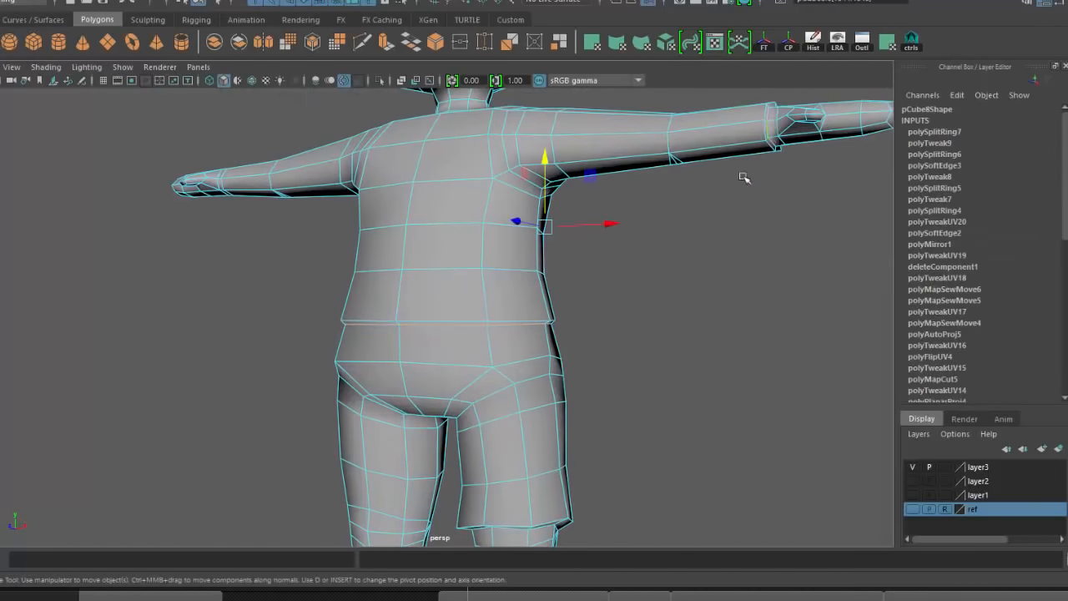
right_click_drag(746, 175, 868, 204, "shift")
left_click(739, 300)
- Examine the clothed proportions of the whole character, from the head down to the shorts
scroll(741, 301, "down", 5)
left_click_drag(622, 342, 574, 393, "alt")
left_click(523, 334)
scroll(595, 395, "up", 3)
left_click(573, 393)
left_click_drag(477, 303, 522, 214, "alt")
middle_click_drag(523, 214, 527, 310, "alt")
left_click(517, 288)
left_click_drag(527, 309, 530, 346, "alt")
middle_click_drag(555, 384, 543, 313, "alt")
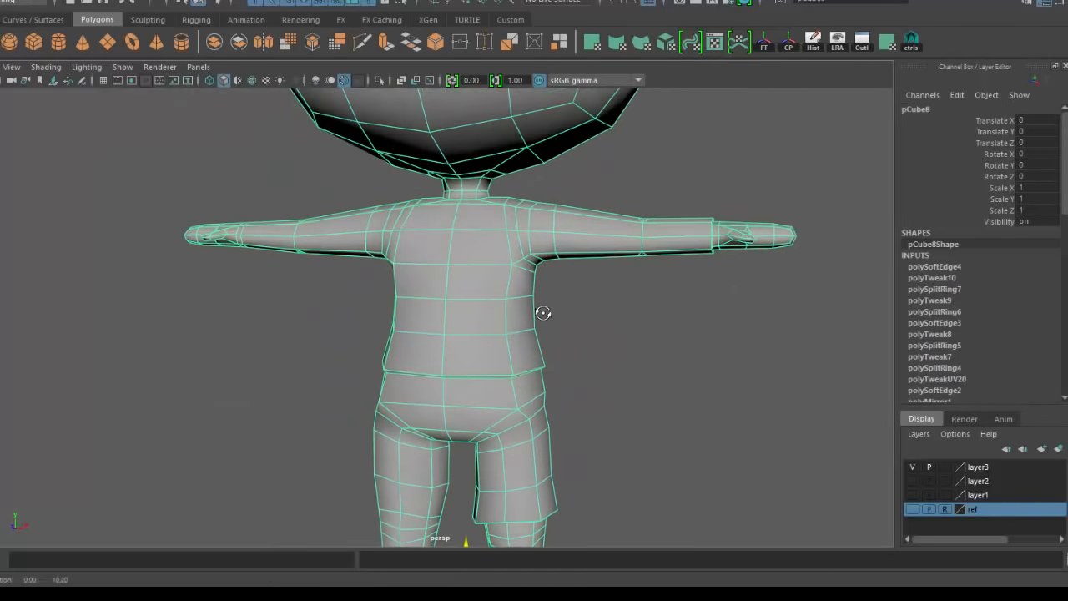
left_click_drag(543, 313, 539, 332, "alt")
scroll(539, 331, "up", 4)
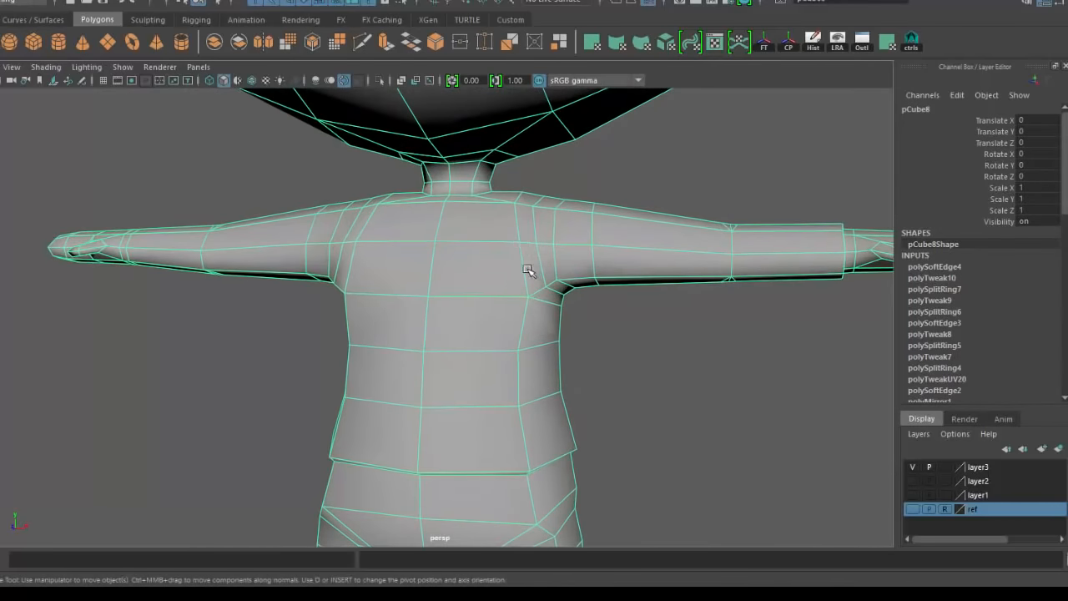
- Try to insert a vertical edge loop through the front of the torso
left_click(449, 260)
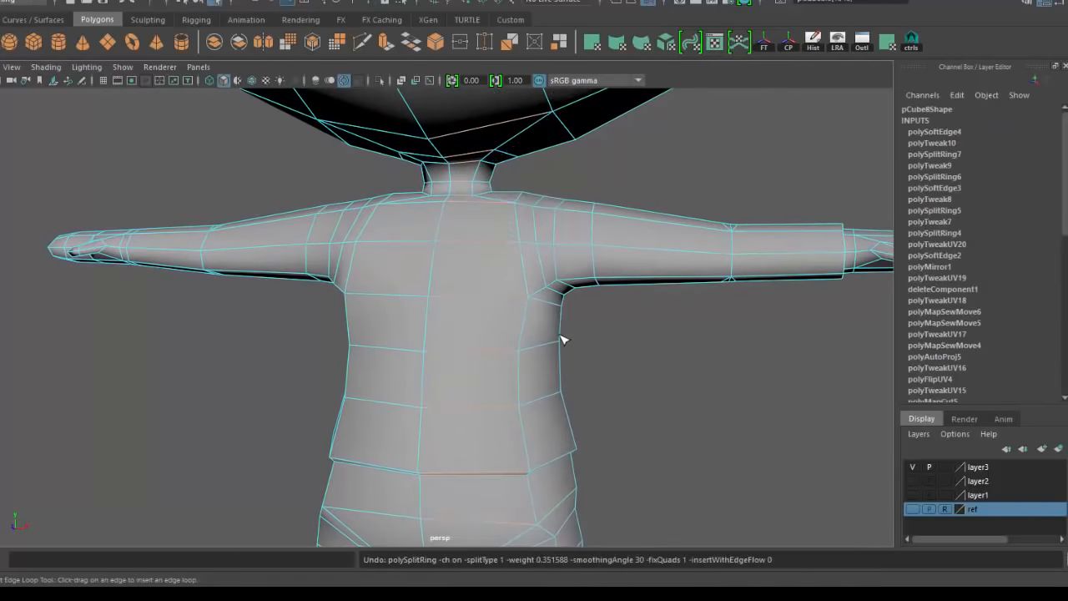
left_click_drag(560, 338, 576, 392, "alt")
key("w")
left_click(581, 403)
right_click_drag(498, 252, 543, 216)
- Start a Multi-Cut line from the belly up the chest's front toward the +X-side shoulder
scroll(566, 407, "down", 3)
middle_click_drag(566, 407, 556, 317, "alt")
left_click_drag(556, 318, 553, 365, "alt")
right_click(487, 235, "shift")
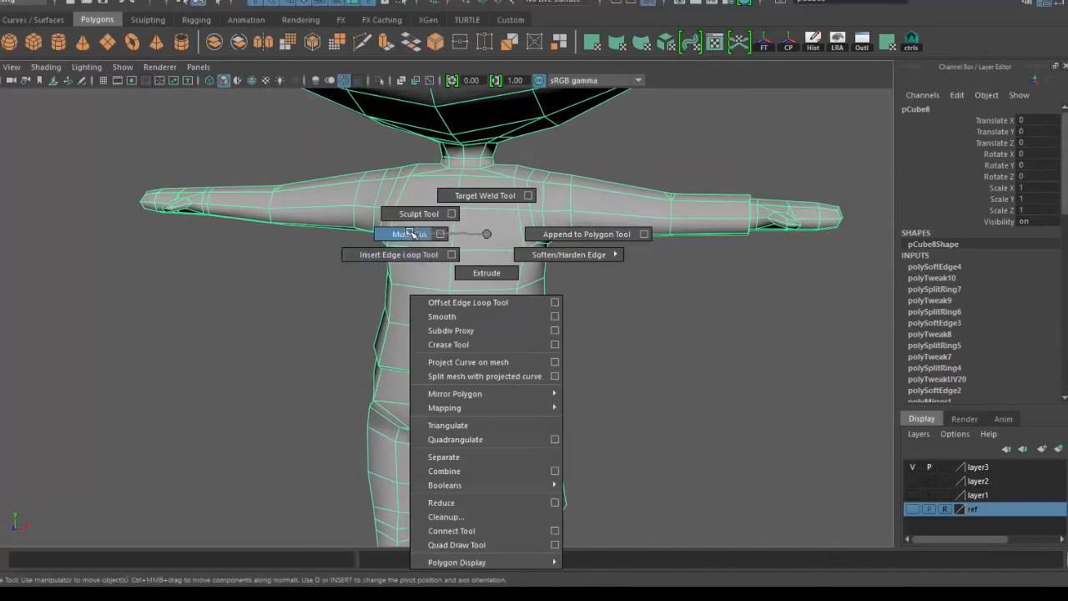
right_click_drag(411, 234, 407, 233, "shift")
left_click_drag(468, 224, 529, 295, "alt")
middle_click_drag(529, 418, 523, 298, "alt")
left_click_drag(522, 298, 512, 306, "alt")
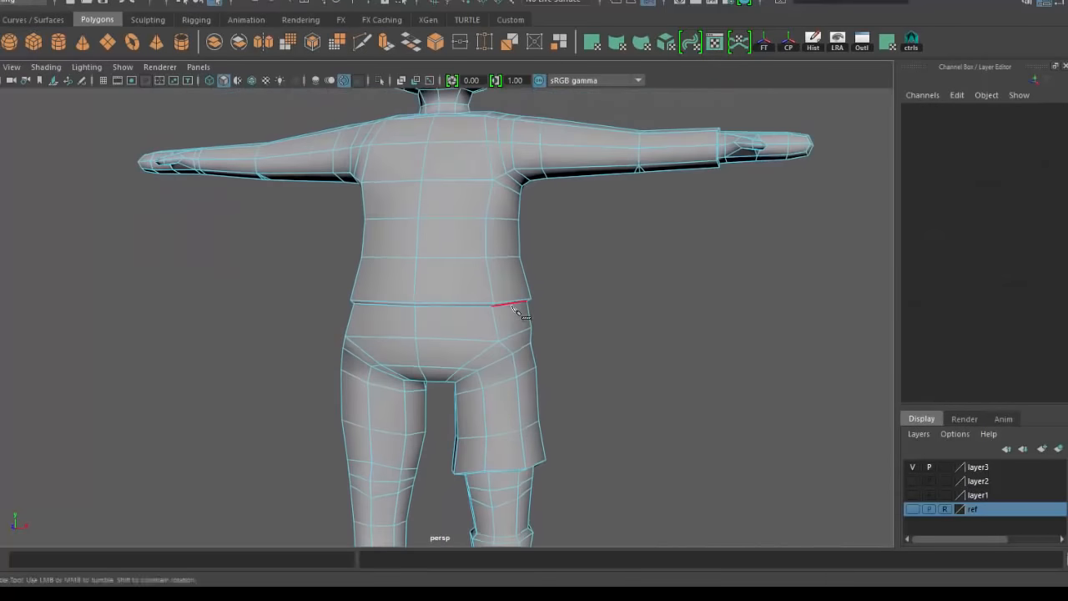
middle_click_drag(515, 310, 526, 407, "alt")
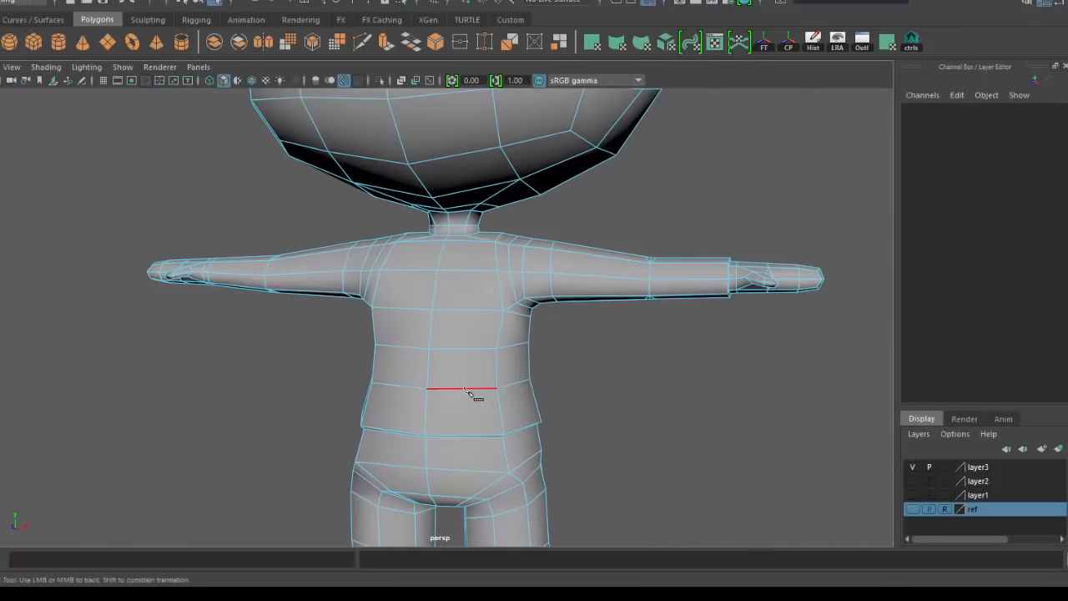
left_click(472, 272)
left_click_drag(473, 273, 492, 325, "alt")
right_click_drag(493, 325, 519, 361, "alt")
left_click_drag(520, 361, 412, 391, "alt")
right_click_drag(412, 391, 442, 392, "alt")
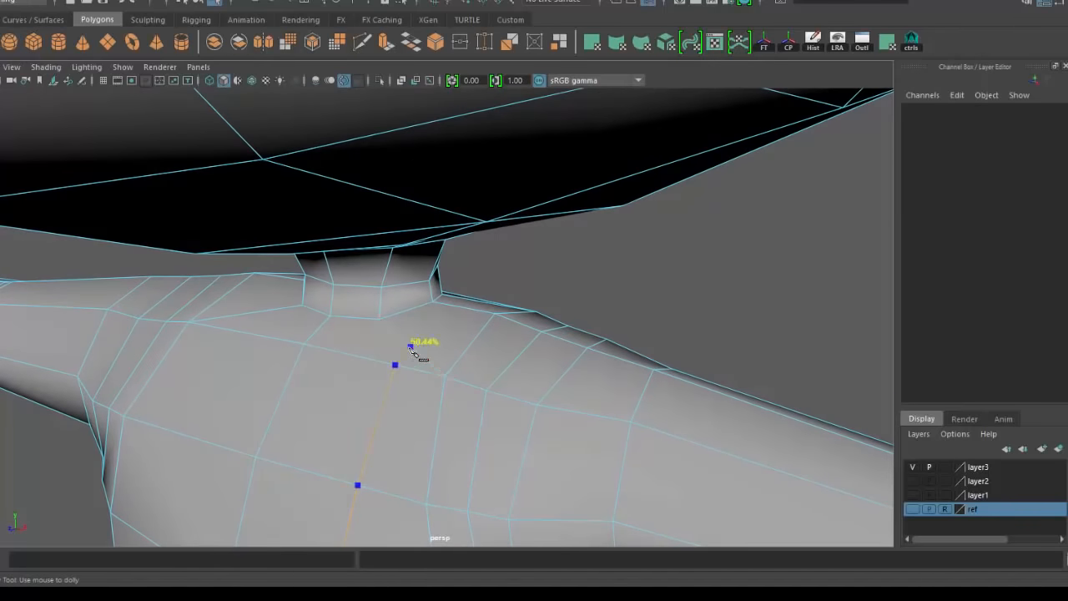
left_click_drag(412, 352, 253, 365, "alt")
- Try to continue the cut over the shoulder and down the upper back
right_click_drag(328, 363, 458, 350, "alt")
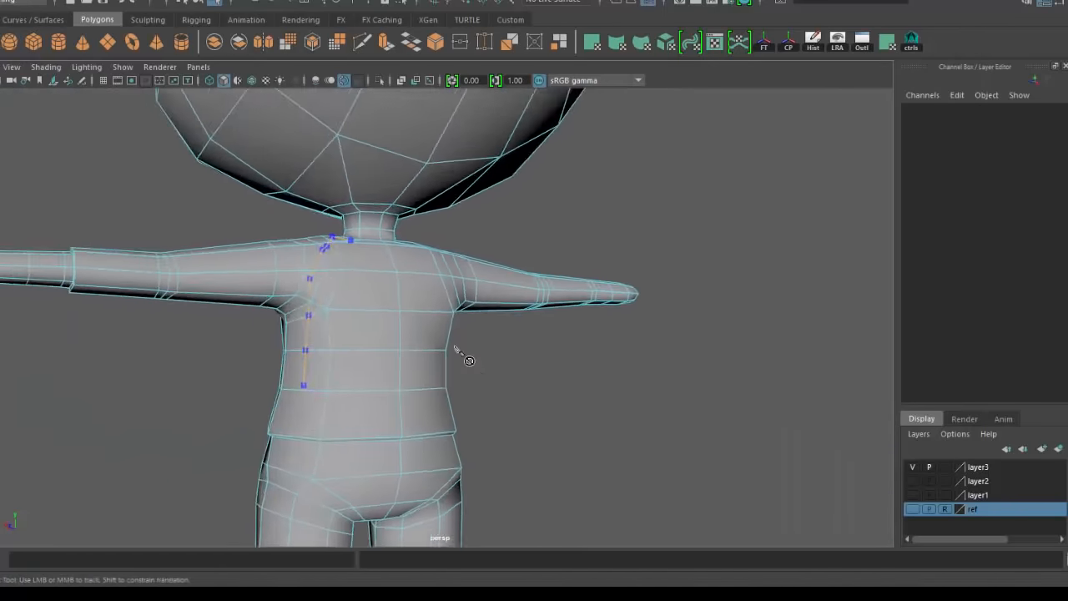
left_click_drag(459, 351, 368, 169, "alt")
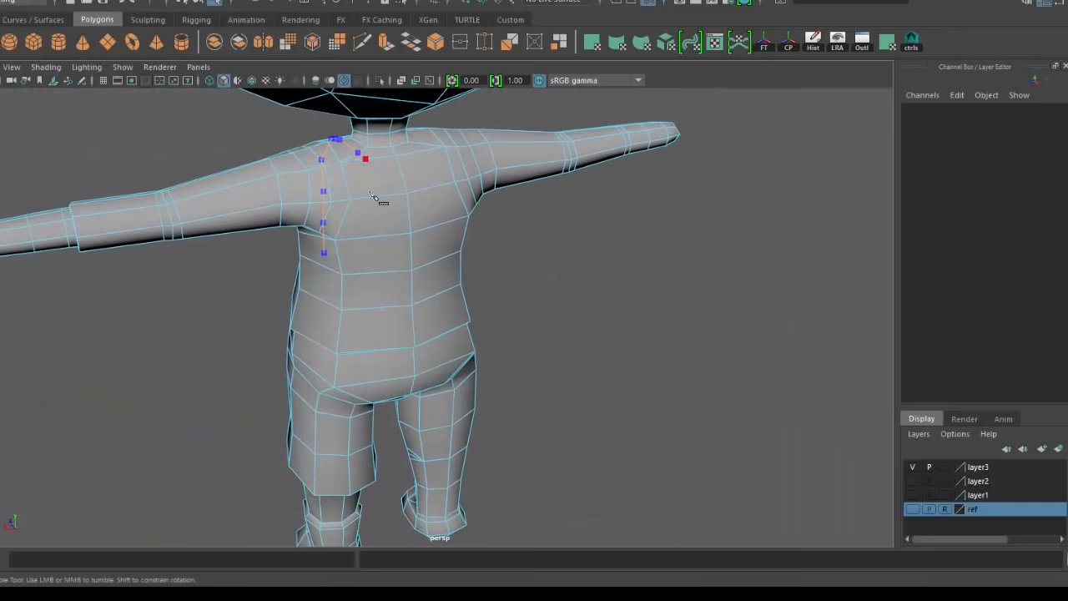
middle_click_drag(450, 275, 551, 343, "alt")
right_click_drag(551, 342, 601, 420, "alt")
left_click_drag(601, 420, 535, 370, "alt")
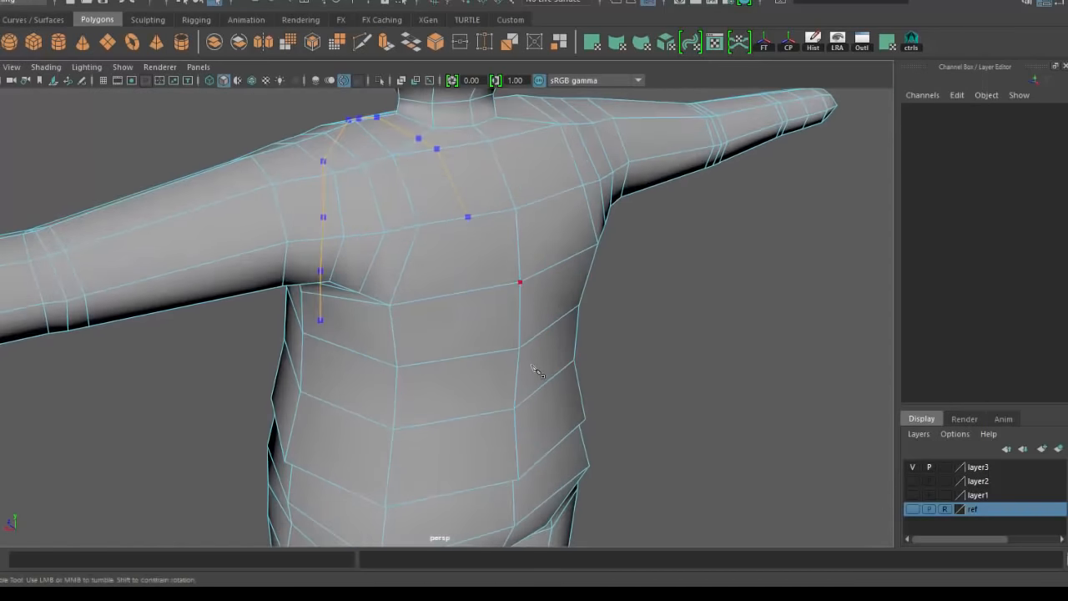
middle_click_drag(535, 217, 518, 345, "alt")
right_click_drag(468, 401, 521, 367, "alt")
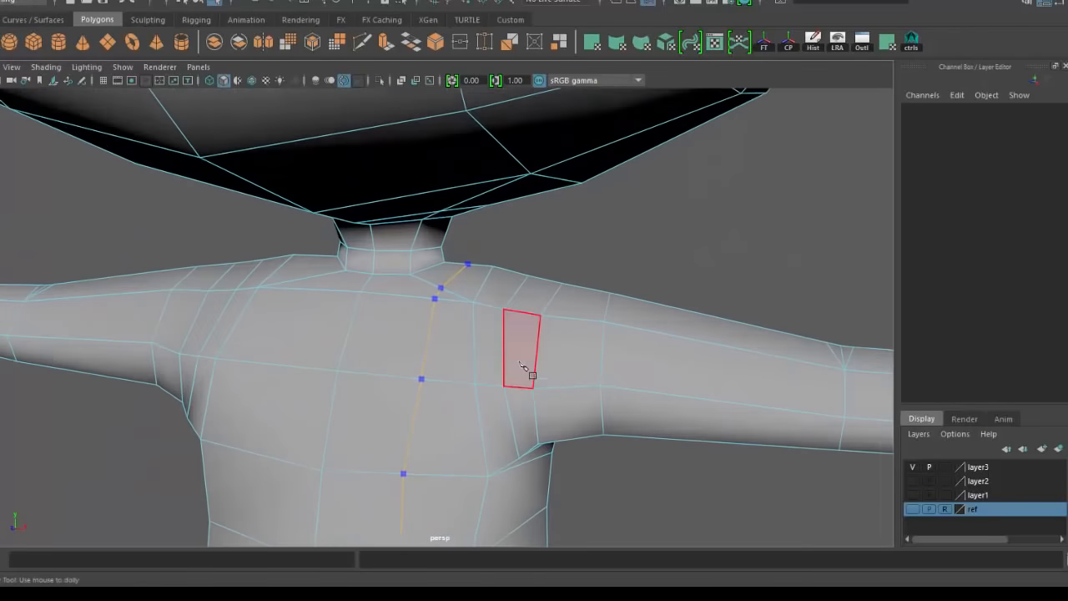
- End the chest cut at the existing vertex on the front of the +X-side shoulder and apply it
left_click(473, 302)
middle_click_drag(510, 348, 541, 185, "alt")
right_click_drag(609, 317, 560, 298, "alt")
key("w")
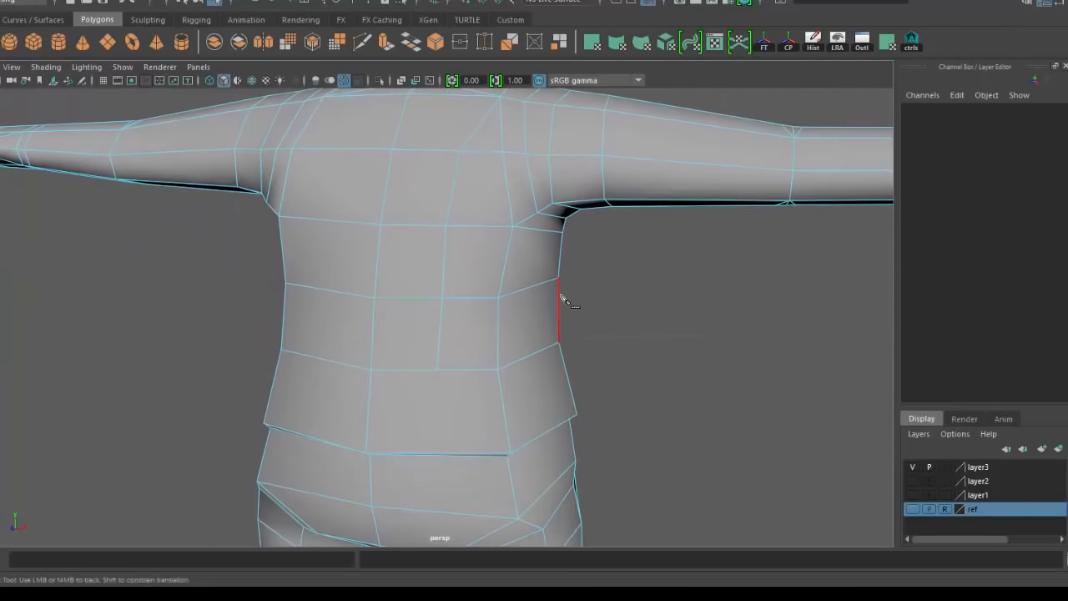
- Cut a diagonal edge from the chest line's lower end to the shirt-hem vertex on the +X side
right_click_drag(482, 184, 486, 222)
middle_click_drag(480, 333, 487, 303, "alt")
right_click_drag(488, 303, 571, 244)
middle_click_drag(534, 320, 541, 239, "alt")
right_click_drag(538, 237, 482, 257, "shift")
left_click(465, 252)
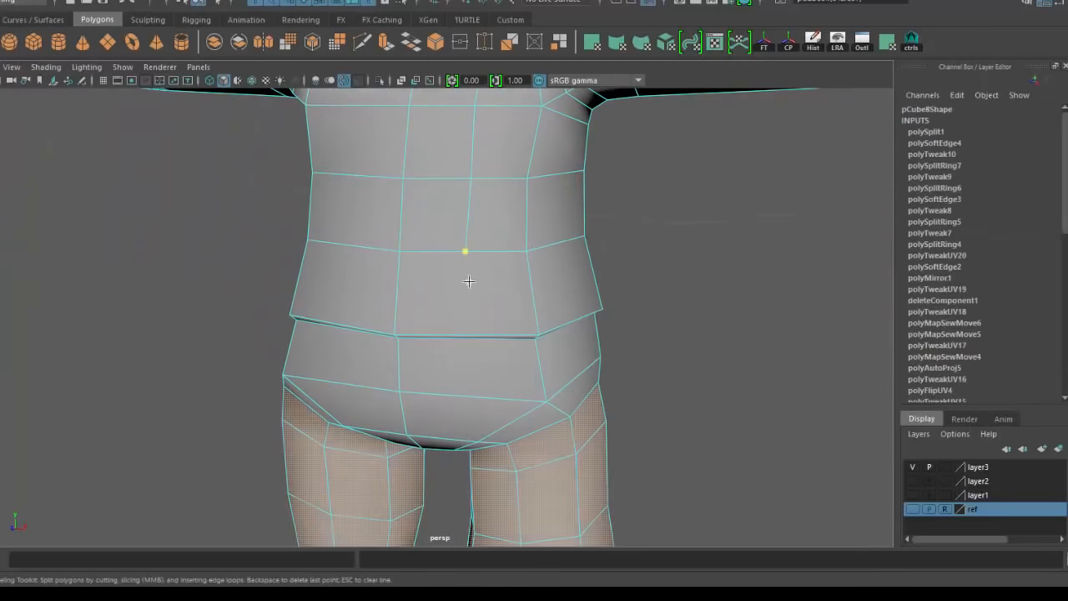
left_click(538, 335)
key("w")
- Select the strip of front torso faces between the new cut and the +X-side edge line
middle_click_drag(516, 243, 506, 306, "alt")
left_click(506, 305)
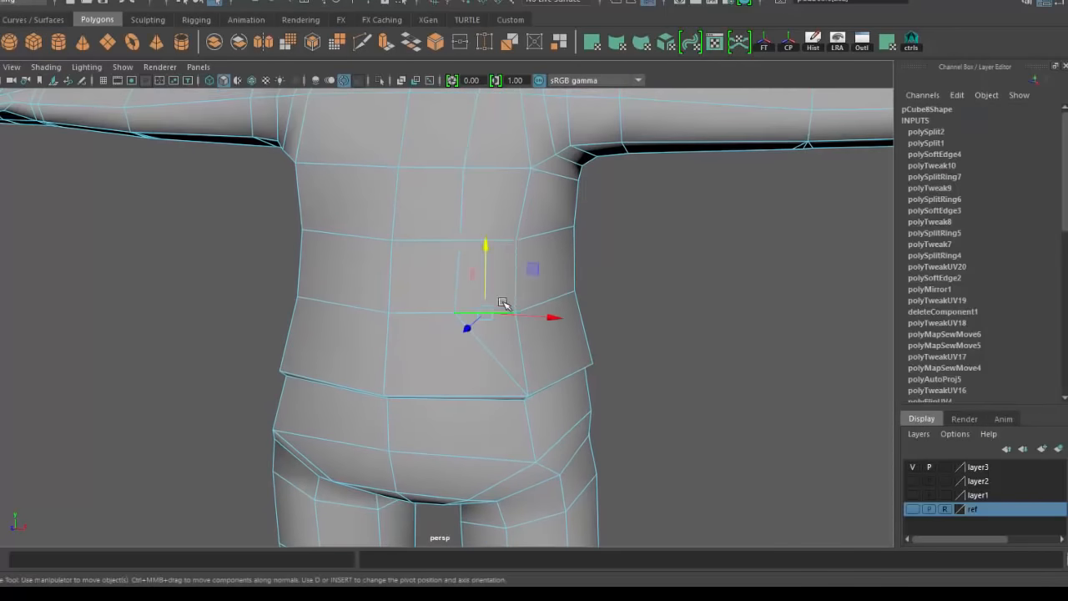
right_click_drag(505, 305, 506, 344)
left_click(496, 281)
left_click(639, 315)
middle_click_drag(562, 251, 549, 349, "alt")
left_click(485, 304, "shift")
left_click(497, 237, "shift")
left_click_drag(501, 242, 627, 323, "alt")
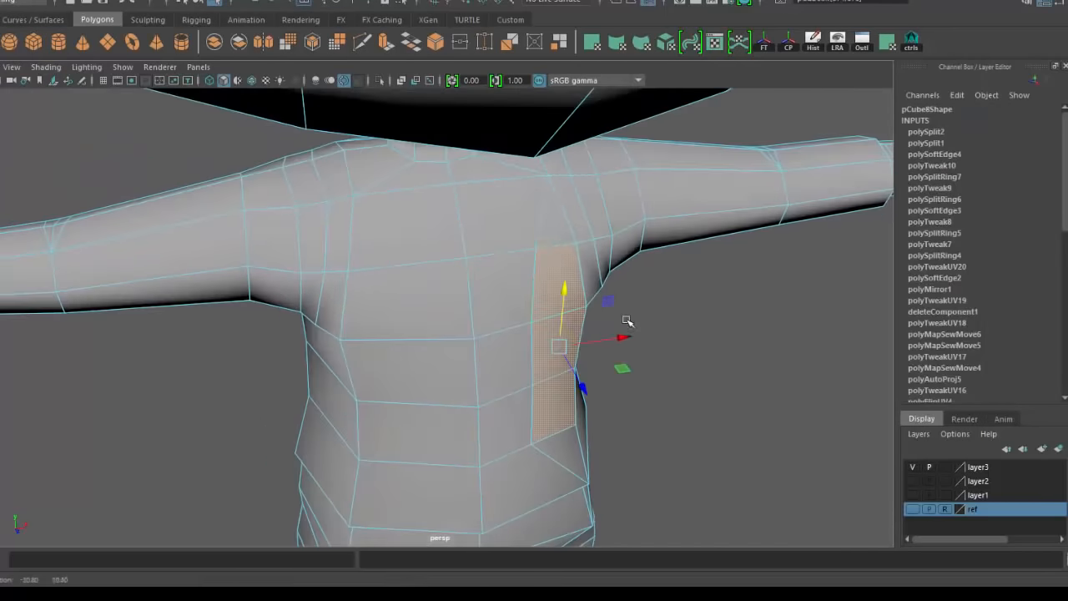
left_click(561, 216, "shift")
left_click_drag(567, 225, 516, 270, "alt")
right_click_drag(511, 268, 522, 244)
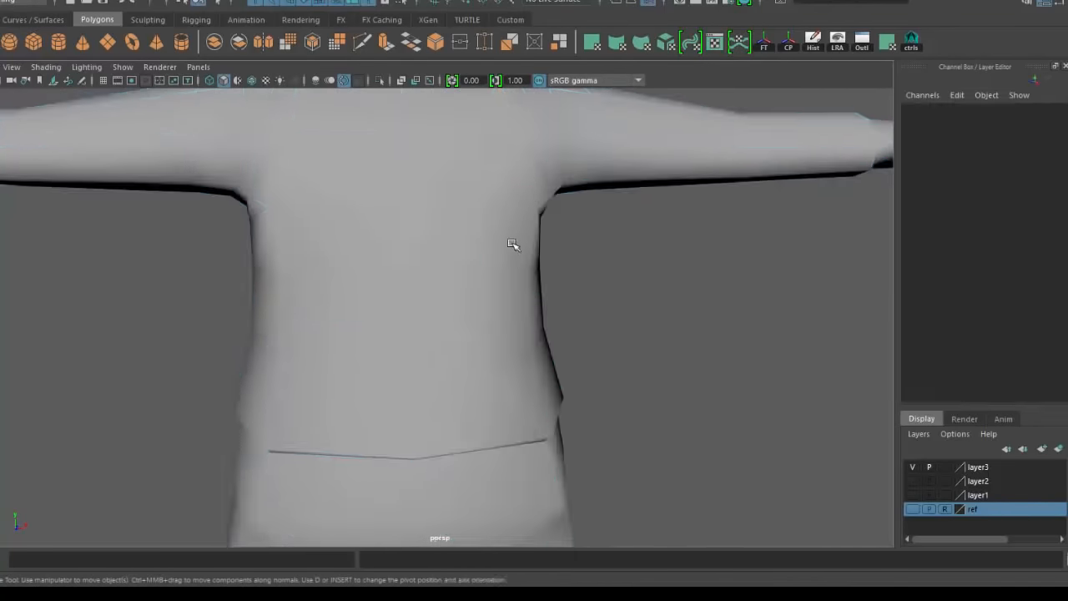
- Undo the last three operations and clear the selection
left_click(513, 245)
left_click_drag(513, 245, 473, 300, "alt")
right_click_drag(481, 254, 409, 255, "shift")
key("z")
key("z")
key("z")
middle_click_drag(539, 225, 539, 262, "alt")
left_click(632, 302)
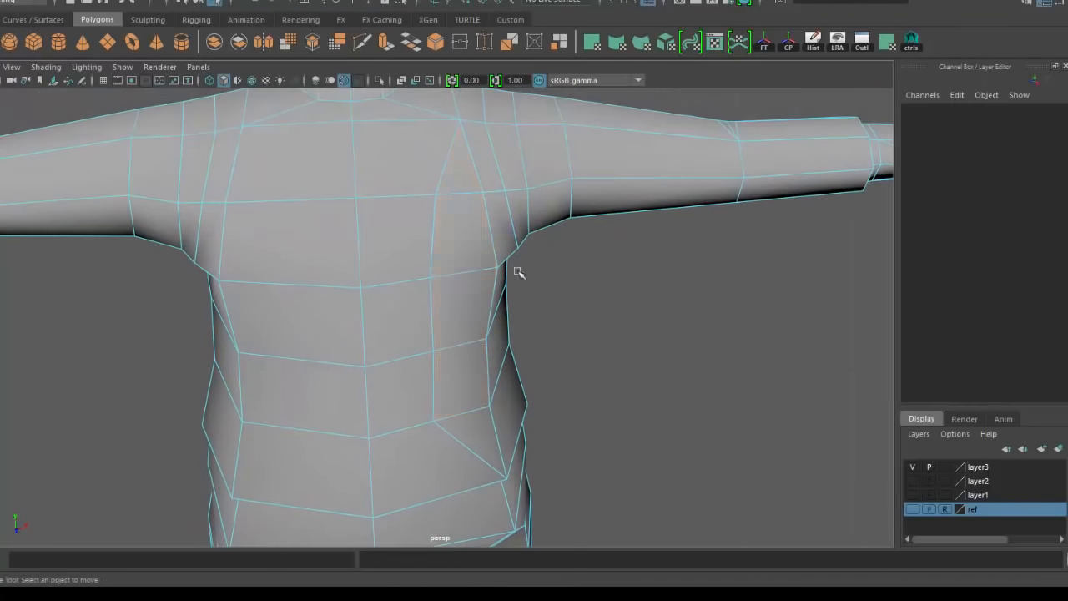
- Cut an edge line from the front +X-side shoulder vertex down the chest to the shirt-hem vertex
right_click_drag(497, 214, 494, 177)
right_click_drag(485, 222, 566, 168)
left_click(529, 203)
right_click_drag(528, 203, 461, 199, "shift")
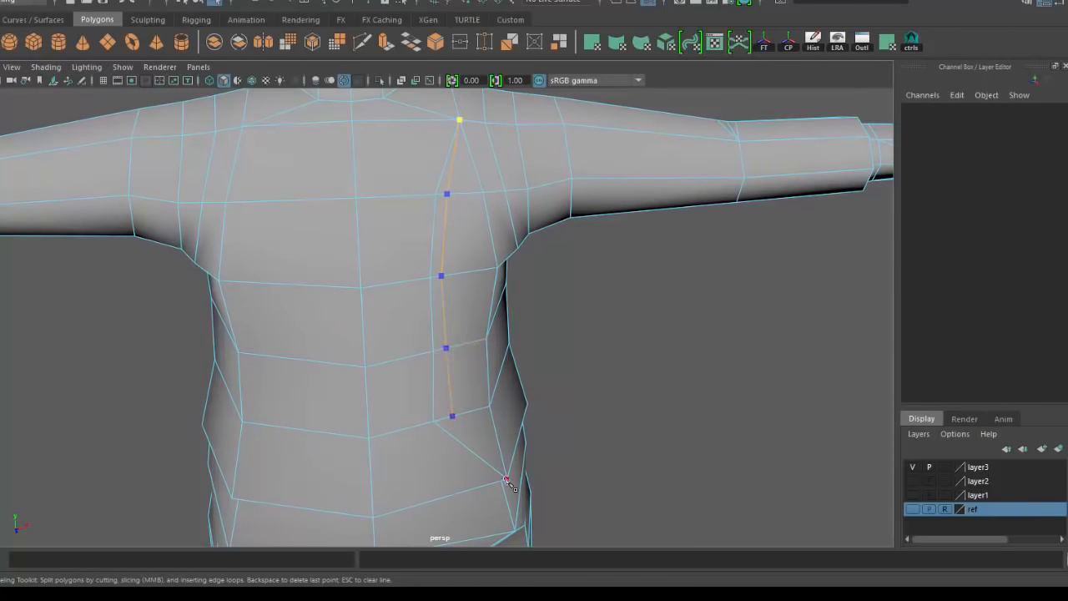
- Select the new vertical chest edge line and move it along X toward the torso's centre
double_click(452, 369)
left_click_drag(454, 370, 601, 359, "alt")
left_click_drag(604, 328, 534, 321)
left_click_drag(534, 322, 475, 375, "alt")
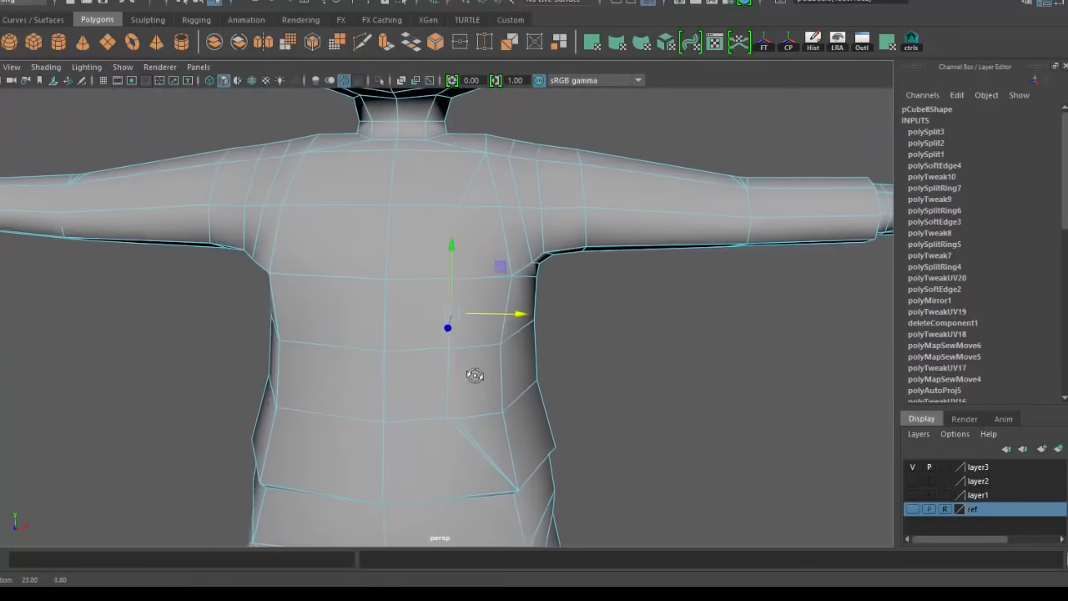
- Adjust the upper-chest vertex on the +X-side cut line by moving it slightly outward along X
right_click_drag(476, 374, 401, 373)
left_click(470, 241)
left_click_drag(471, 244, 475, 308, "alt")
left_click(474, 308)
right_click_drag(476, 308, 542, 346, "alt")
left_click_drag(542, 346, 537, 307, "alt")
left_click(482, 212)
left_click_drag(484, 213, 516, 253, "alt")
left_click_drag(547, 214, 557, 212)
- Nudge two lower vertices of the chest cut line slightly outward, then return to object mode and clear the selection
left_click(470, 331)
left_click_drag(472, 332, 492, 282, "alt")
left_click_drag(543, 248, 549, 249)
left_click_drag(543, 377, 438, 282, "alt")
left_click(452, 300)
left_click_drag(479, 271, 486, 269)
left_click_drag(482, 201, 477, 250, "alt")
right_click_drag(480, 250, 543, 200)
left_click(676, 392)
right_click_drag(709, 409, 651, 456, "alt")
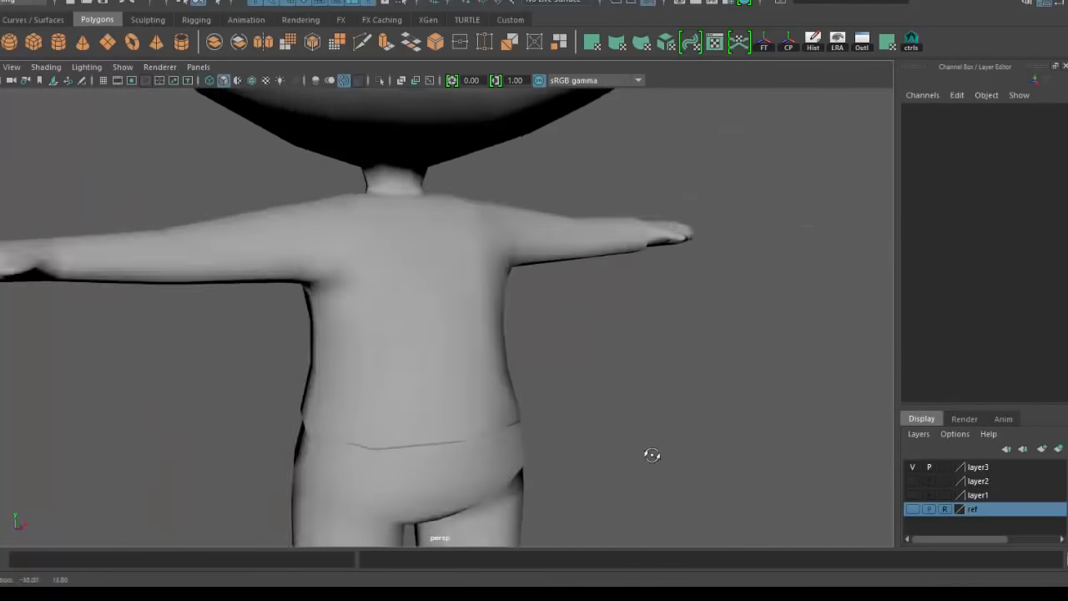
- Soften the selected edges on the +X side of the chest and return to object mode
left_click_drag(652, 455, 614, 442, "alt")
left_click(511, 367)
right_click_drag(467, 259, 498, 179, "alt")
left_click_drag(547, 256, 526, 245, "alt")
right_click(527, 245, "shift")
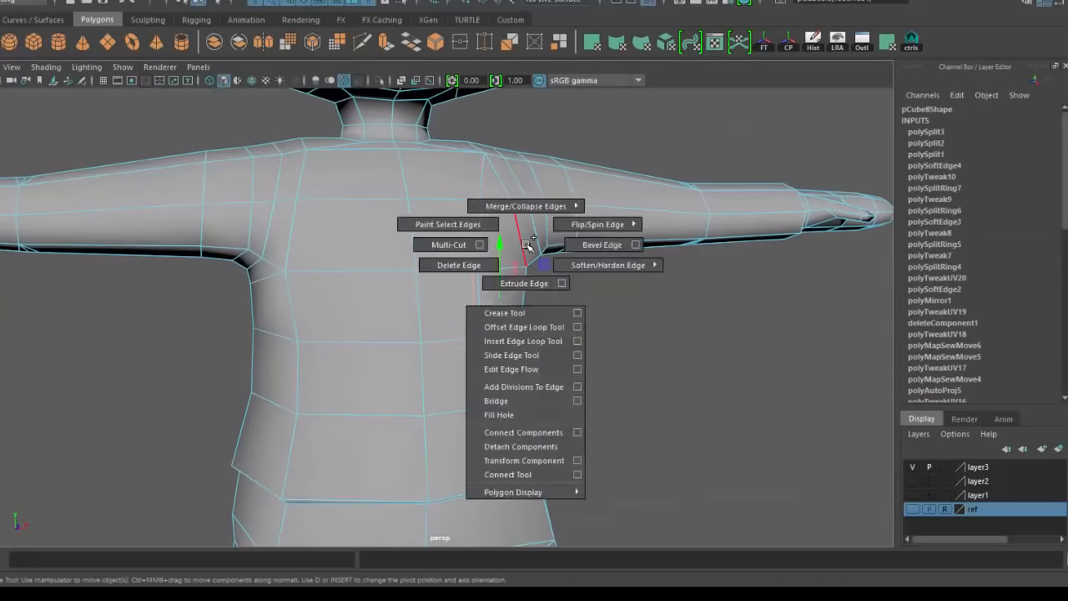
left_click(358, 0)
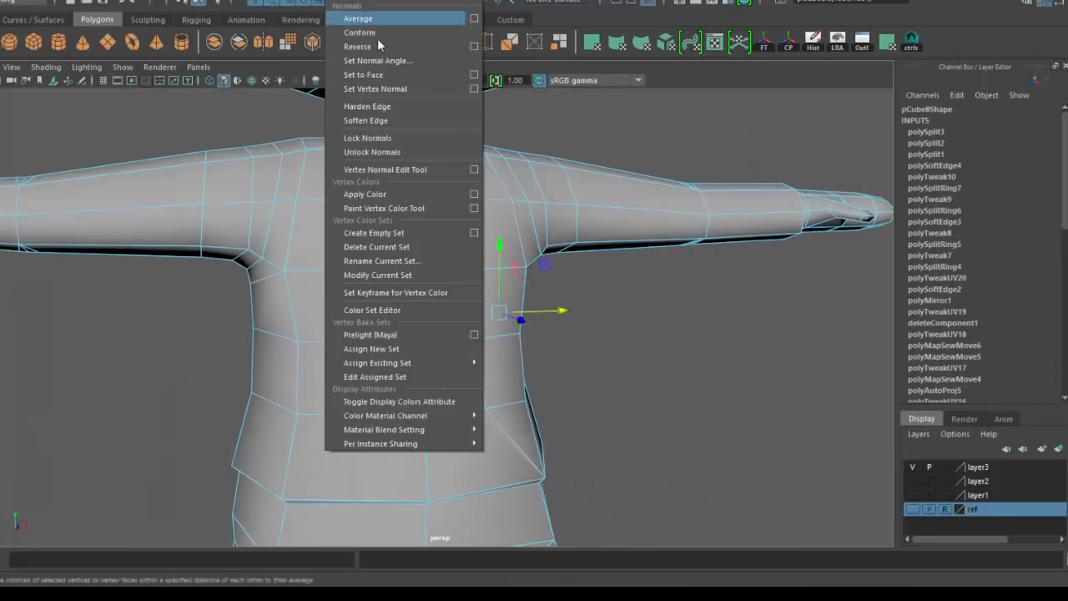
left_click(368, 120)
right_click_drag(496, 209, 563, 175)
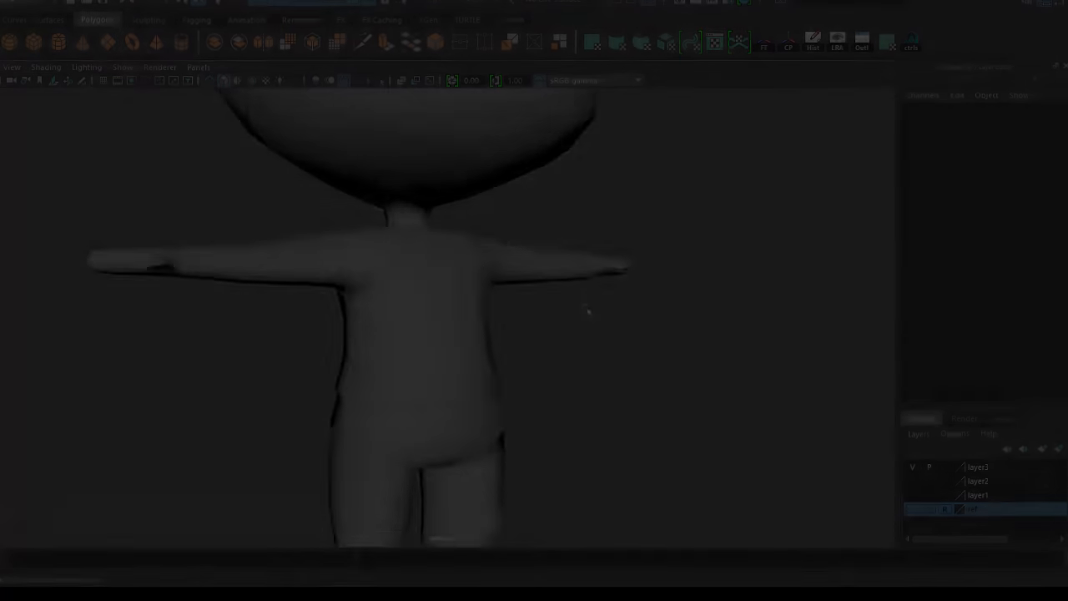